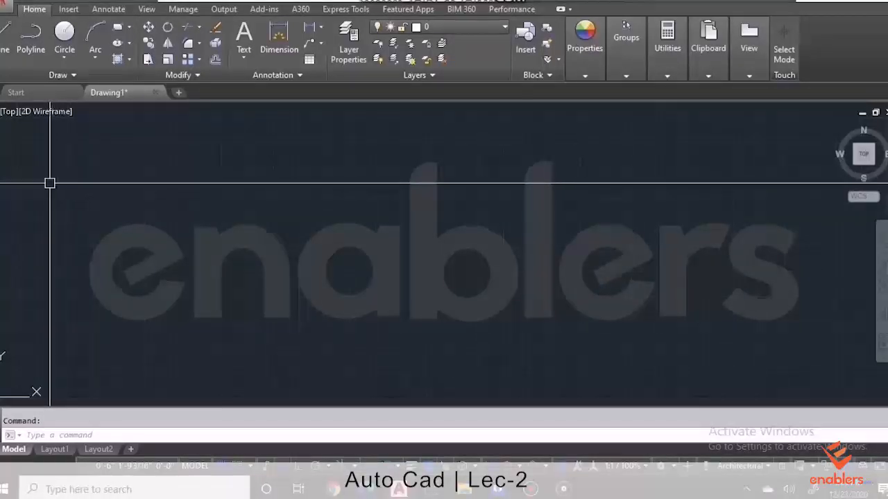
Draw an open polyline of five segments, three forming an open rectangle and two continuing as an inverted V.
click(25, 48)
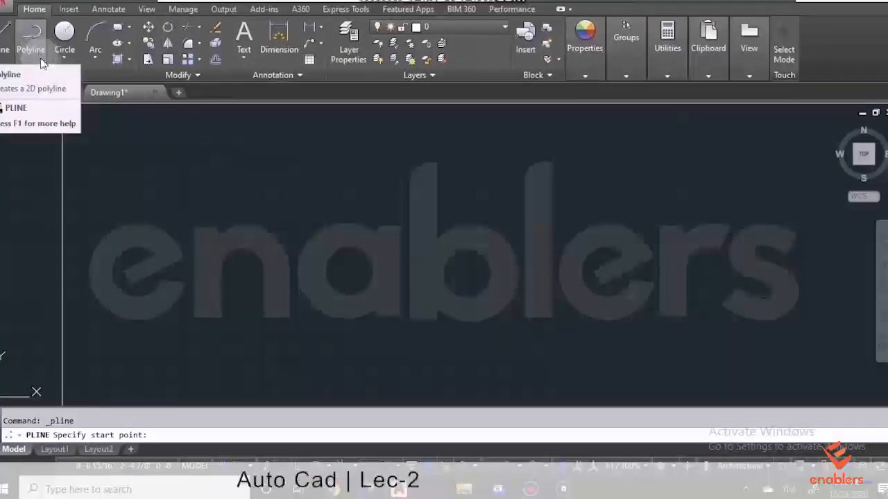
click(90, 186)
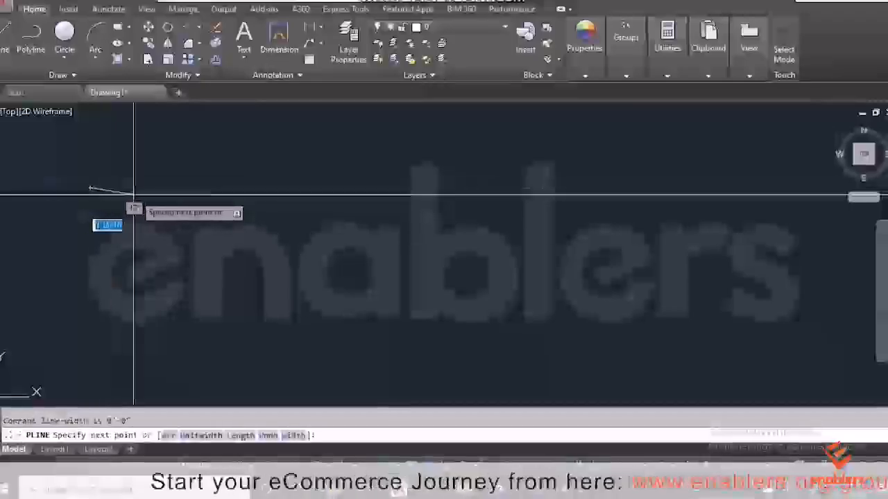
click(226, 185)
click(226, 262)
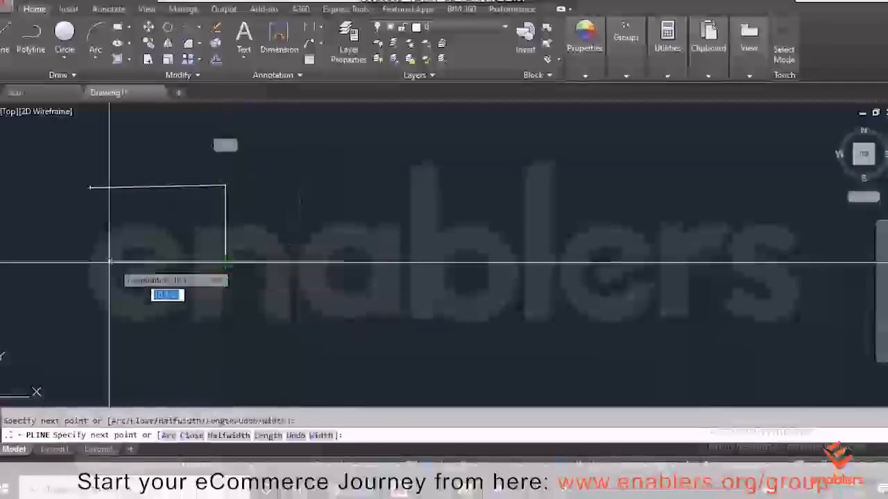
click(87, 262)
click(64, 185)
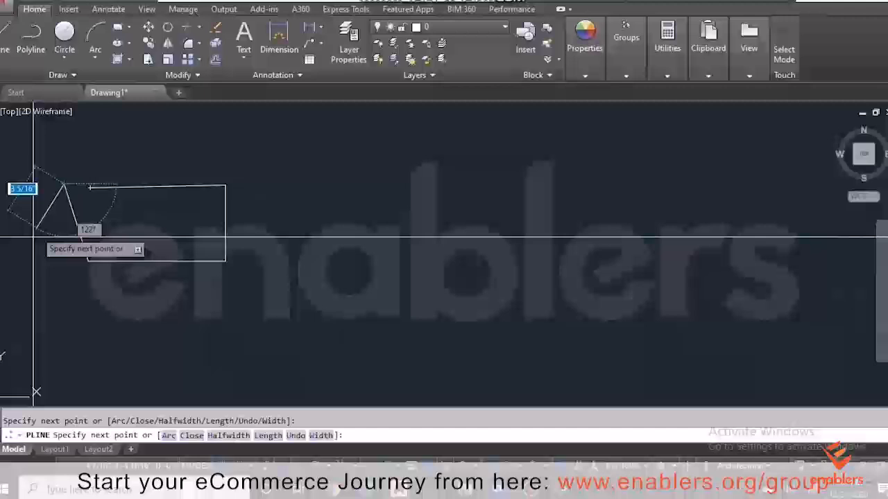
click(26, 274)
key(Return)
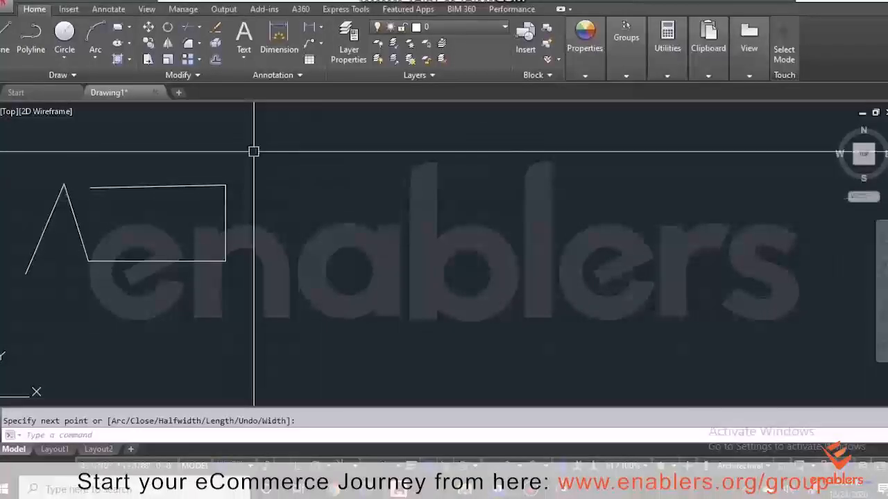
Draw five connected line segments beside the polyline, with a vertical right side about 9 inches long.
click(8, 47)
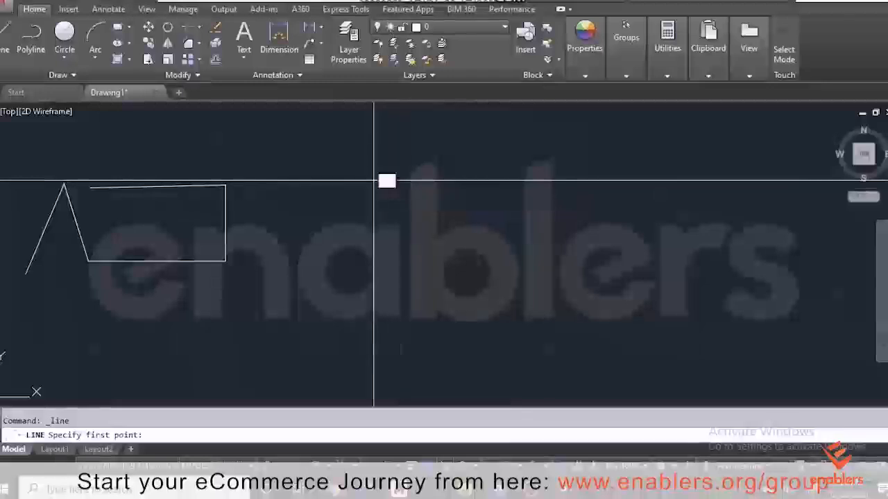
click(374, 181)
click(507, 181)
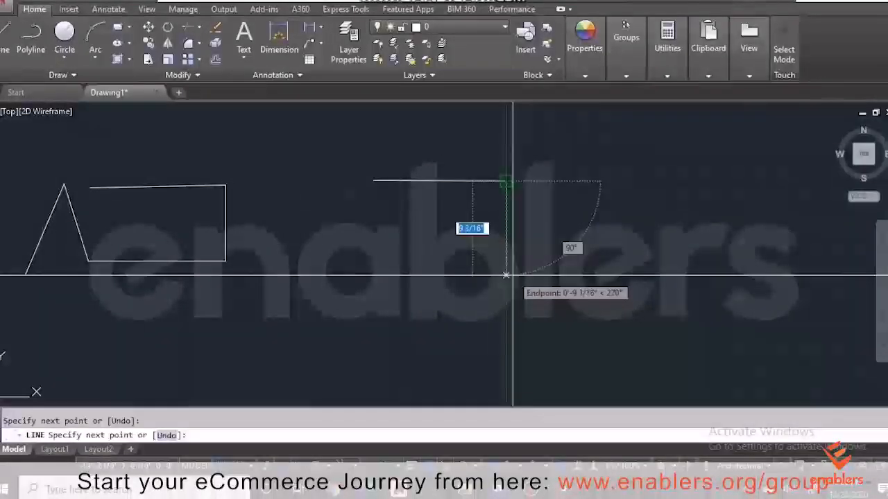
click(506, 275)
click(380, 283)
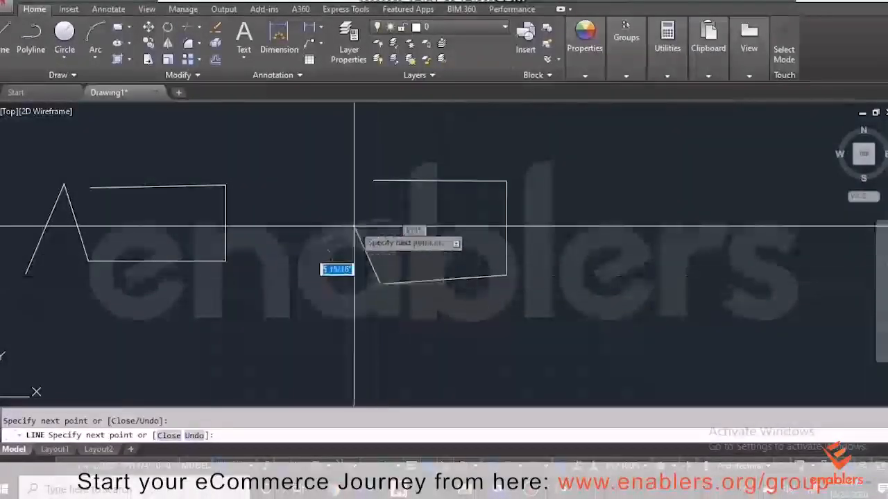
click(354, 224)
click(408, 224)
key(Return)
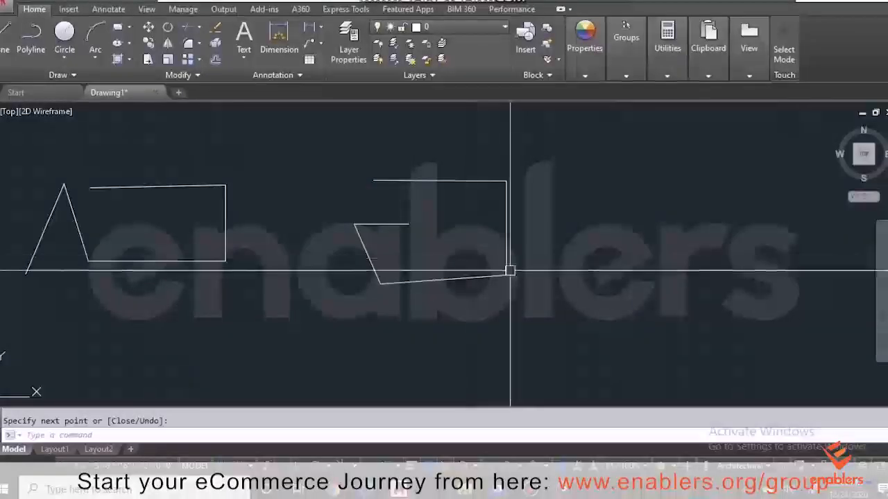
Compare how the polyline and the separate line segments select, and clear the selection.
click(224, 238)
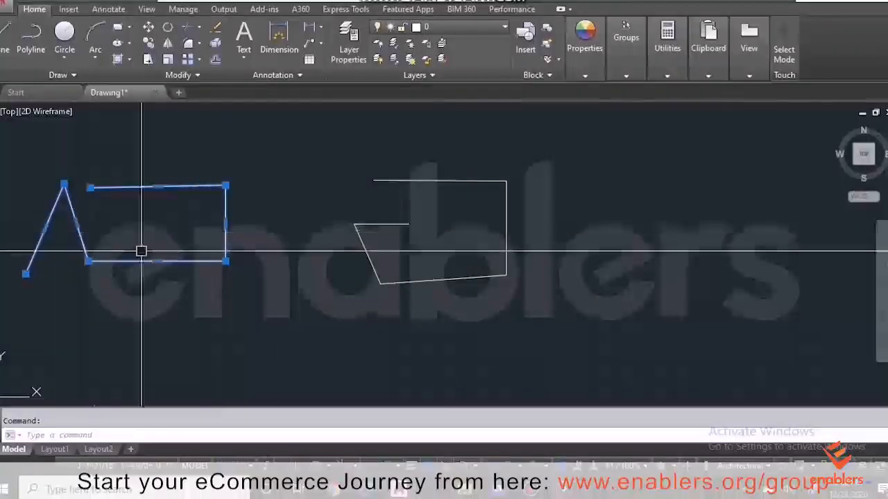
key(Escape)
click(426, 181)
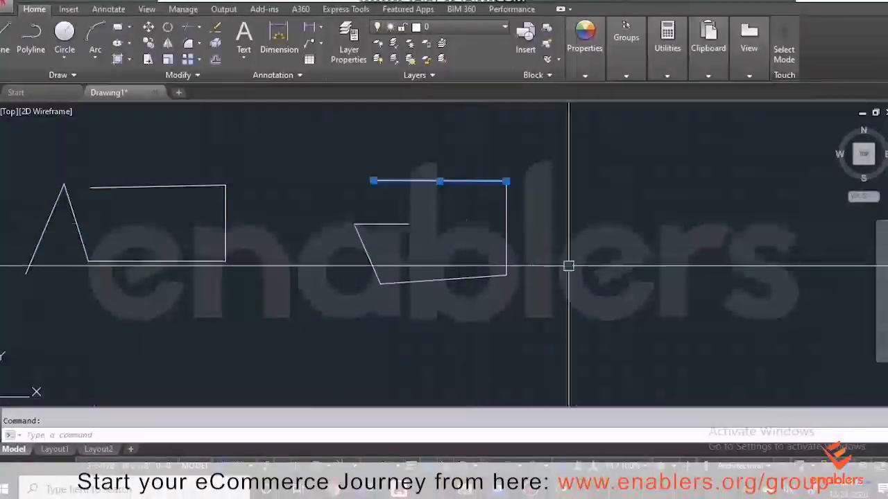
click(507, 242)
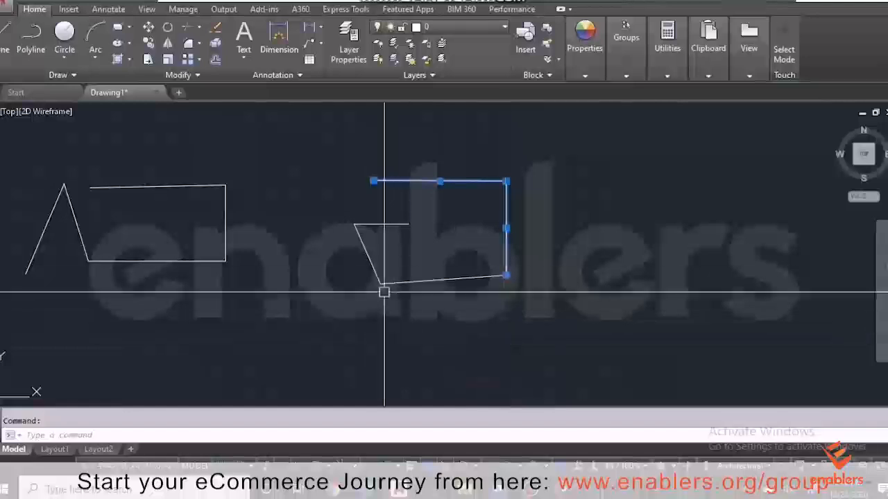
click(368, 256)
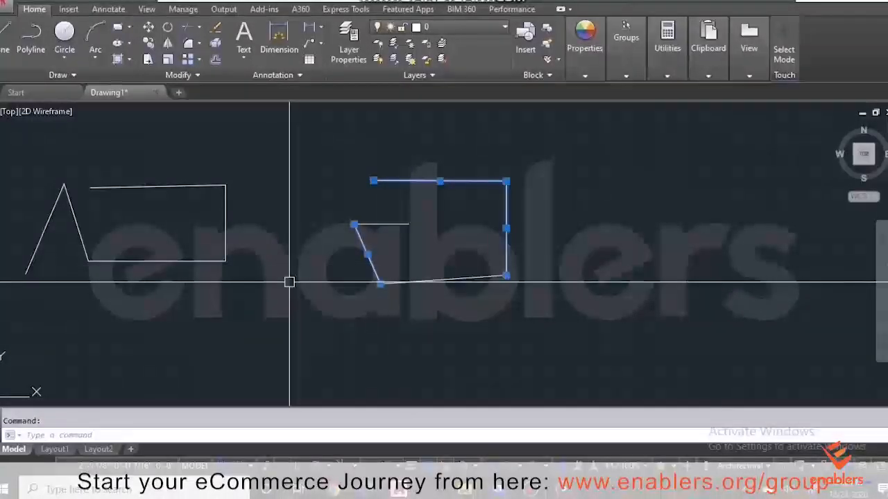
key(Escape)
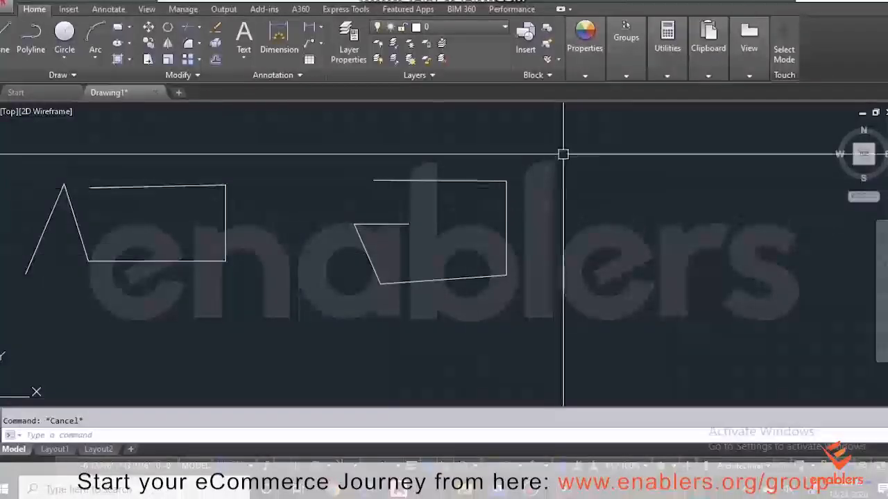
Erase the polyline and all the line segments from the drawing.
click(33, 333)
key(Delete)
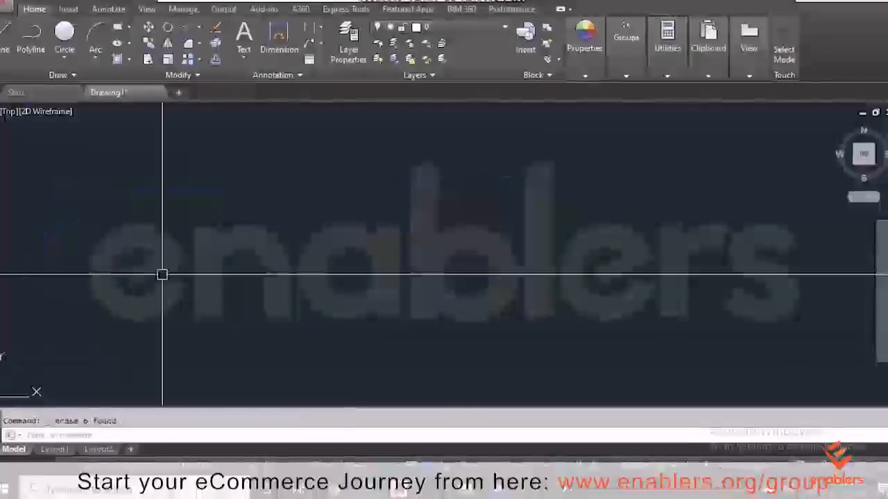
Draw a circle with a radius of 10 inches near the middle of the empty drawing area.
click(63, 43)
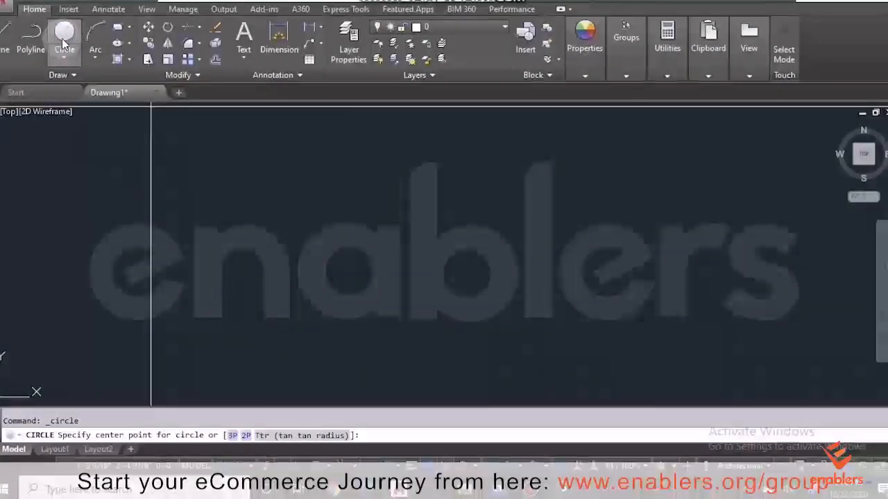
click(319, 278)
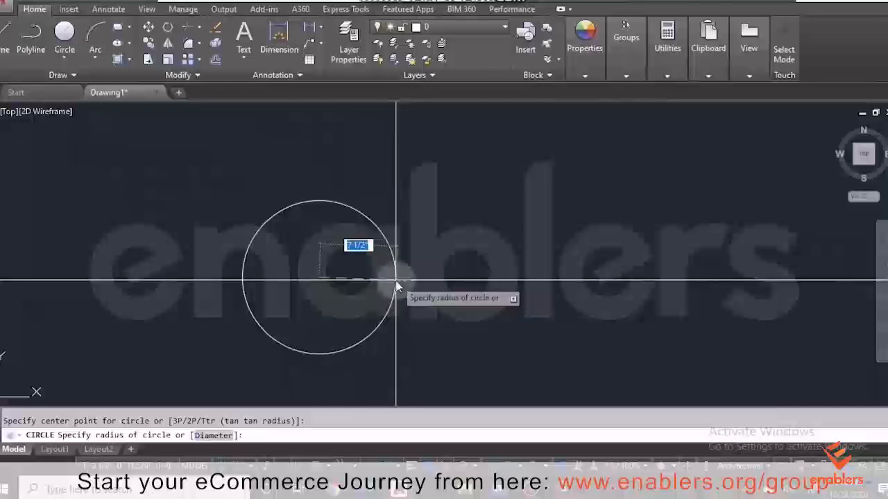
text(10)
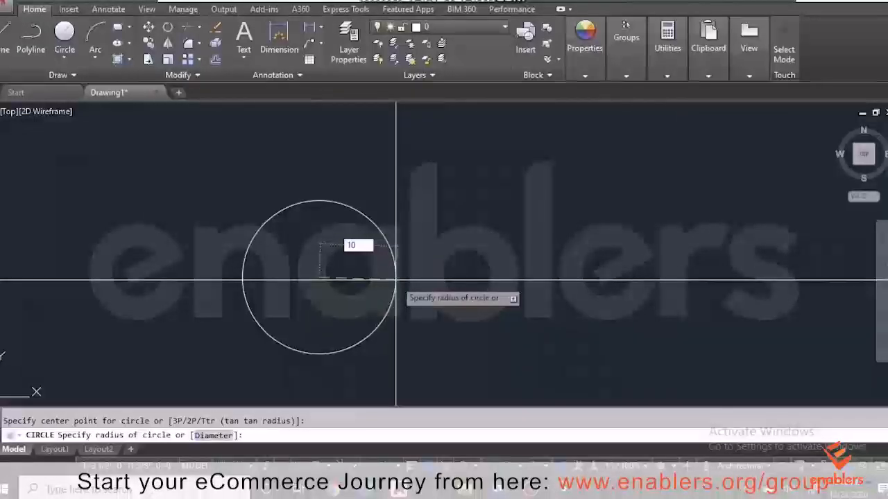
key(Return)
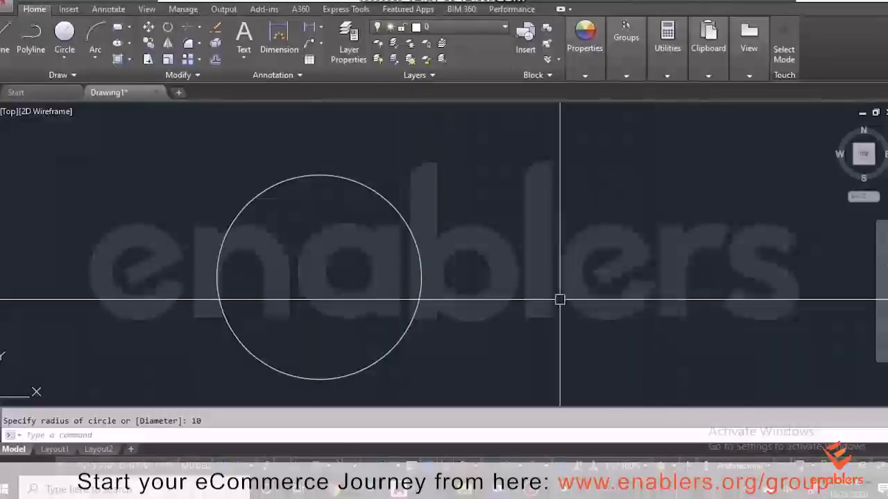
Draw a second circle beside the first one, using the Diameter option with a value of 10 inches.
scroll(481, 283, down, 2)
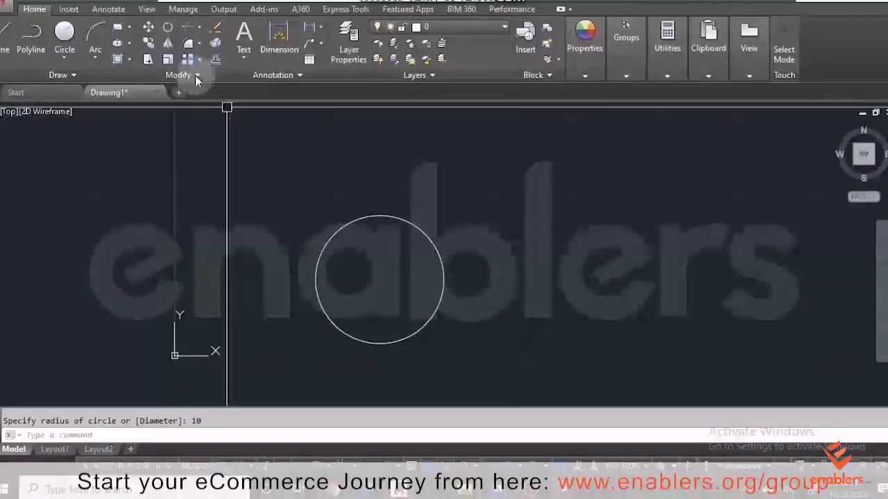
click(66, 42)
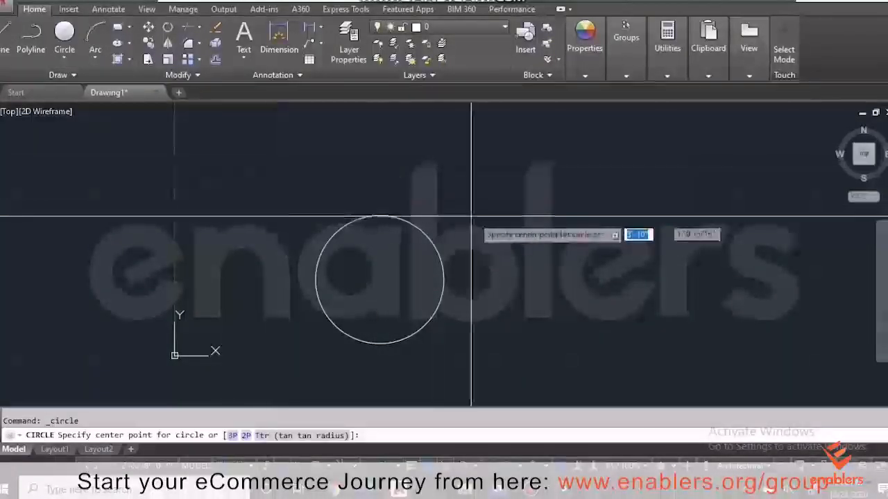
click(580, 239)
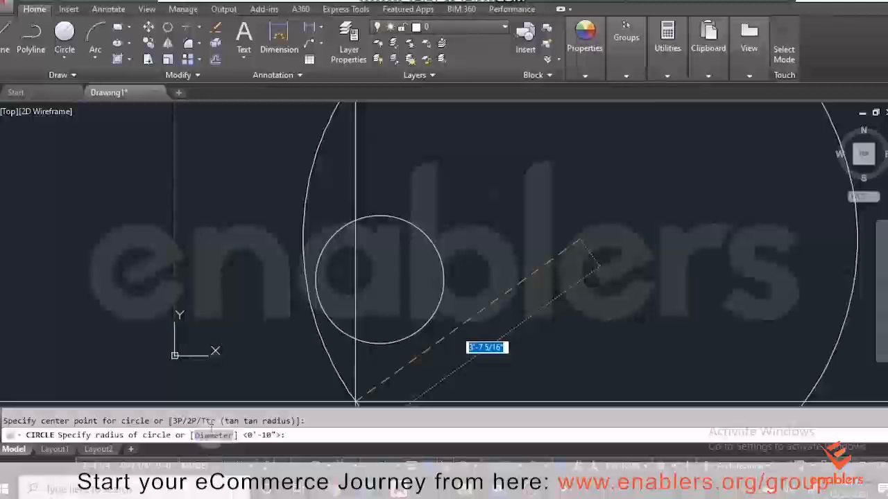
click(312, 434)
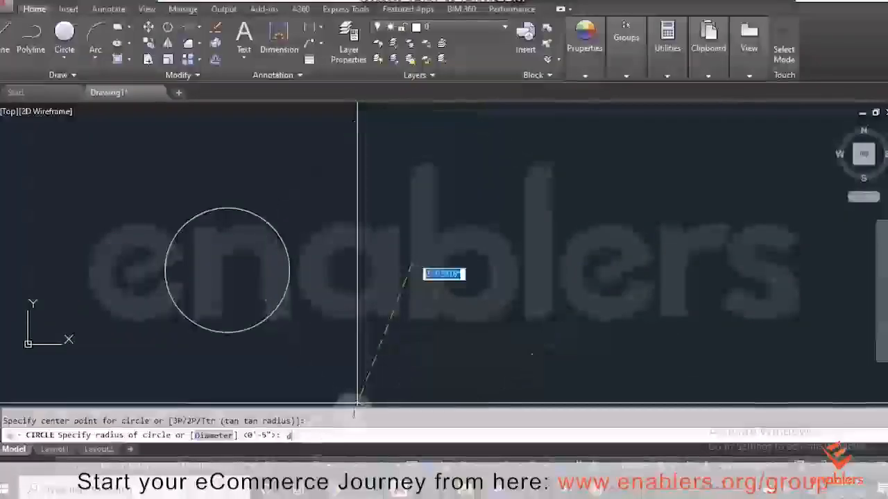
key(Return)
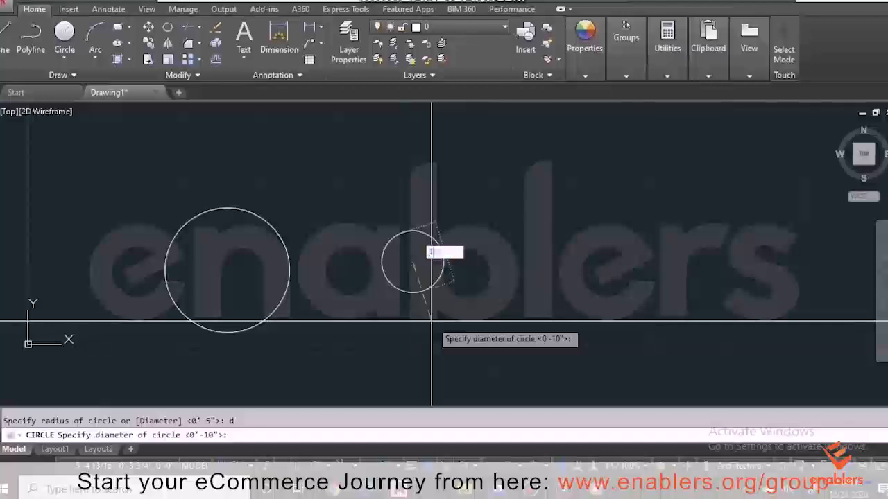
text(10)
key(Return)
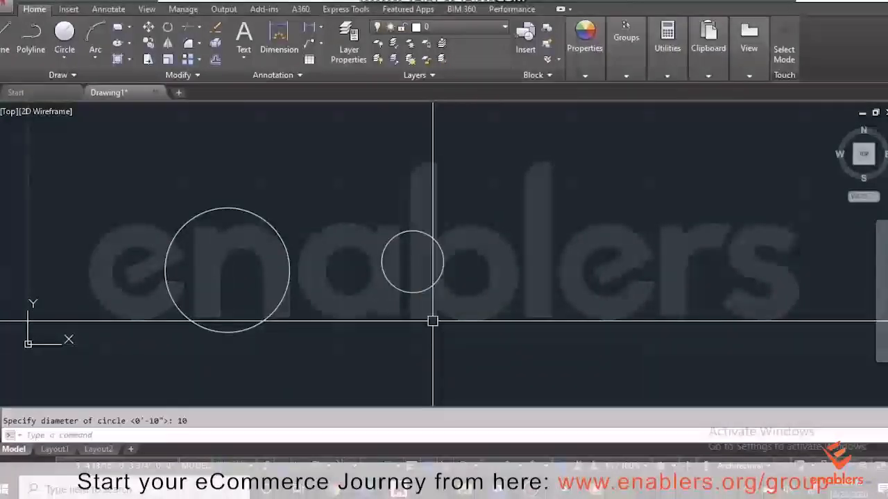
Draw a large three-point arc, open at its upper left, to the upper right of the smaller circle.
click(96, 35)
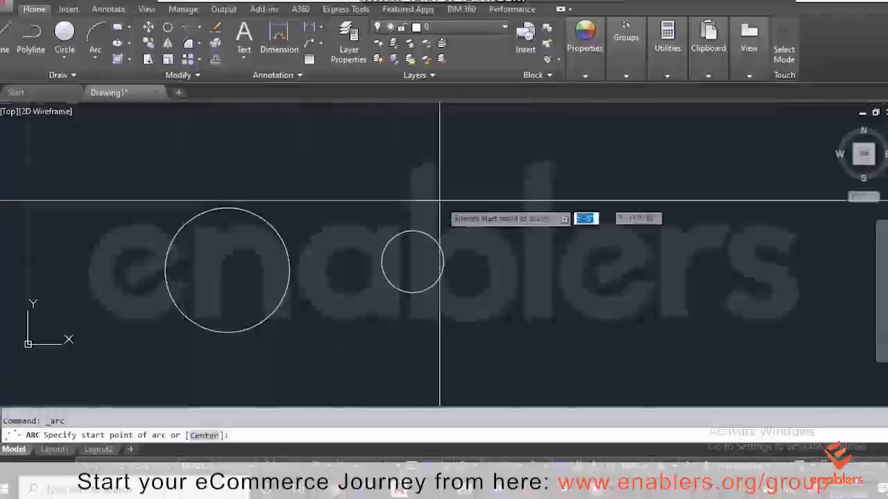
click(481, 199)
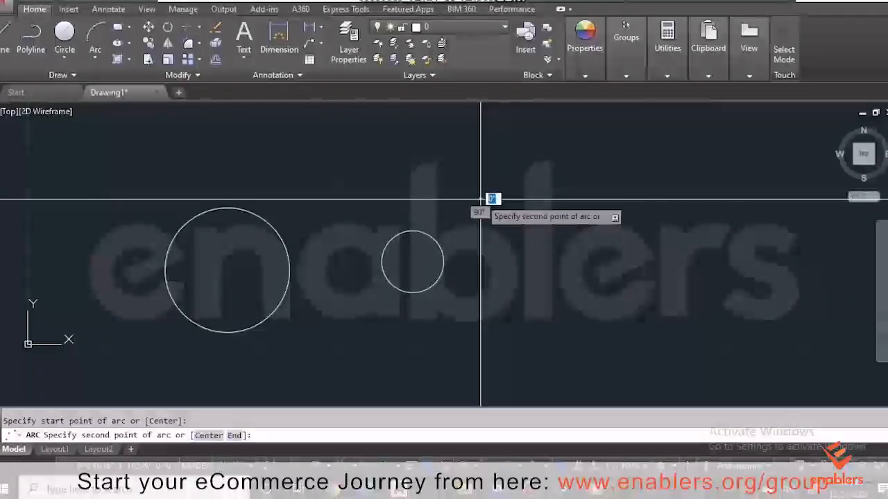
click(605, 199)
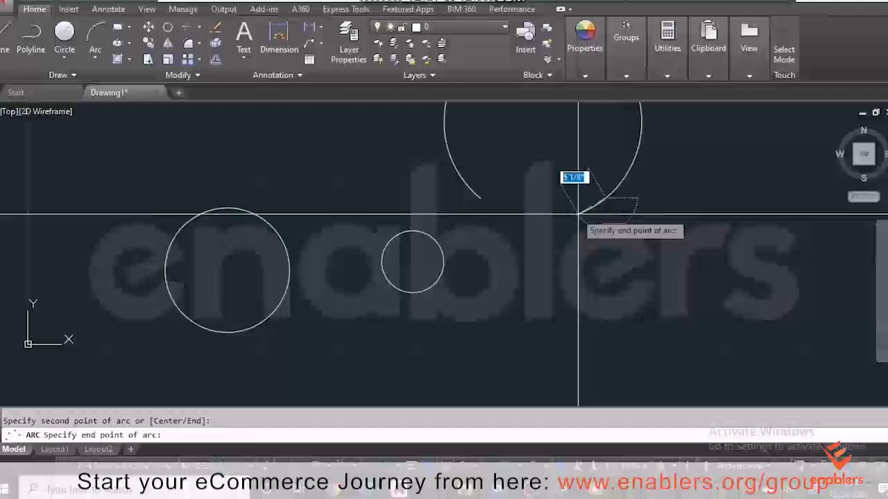
click(568, 138)
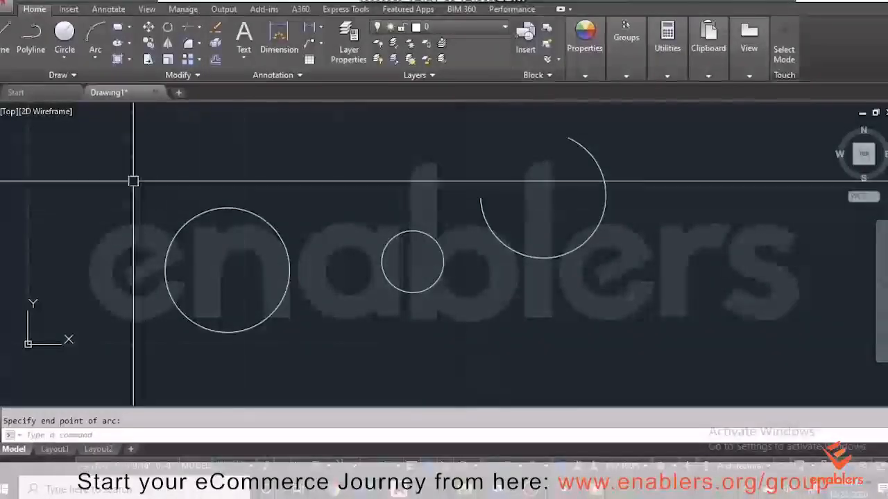
click(95, 54)
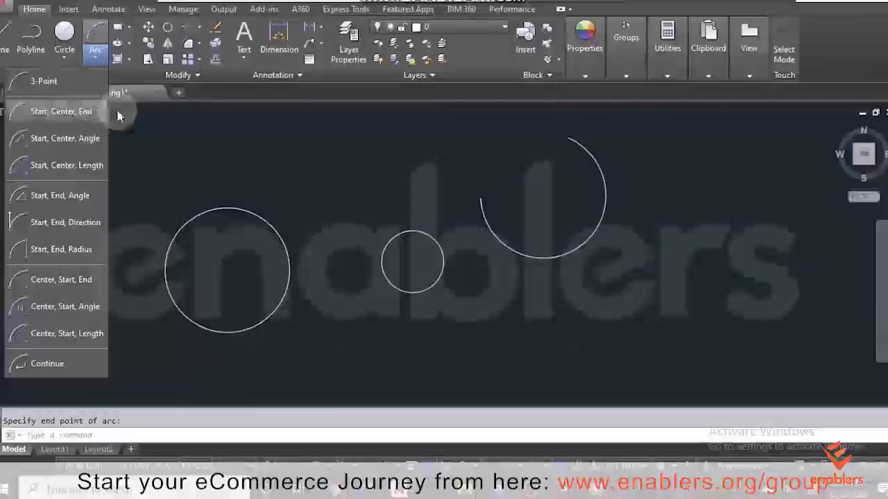
click(238, 135)
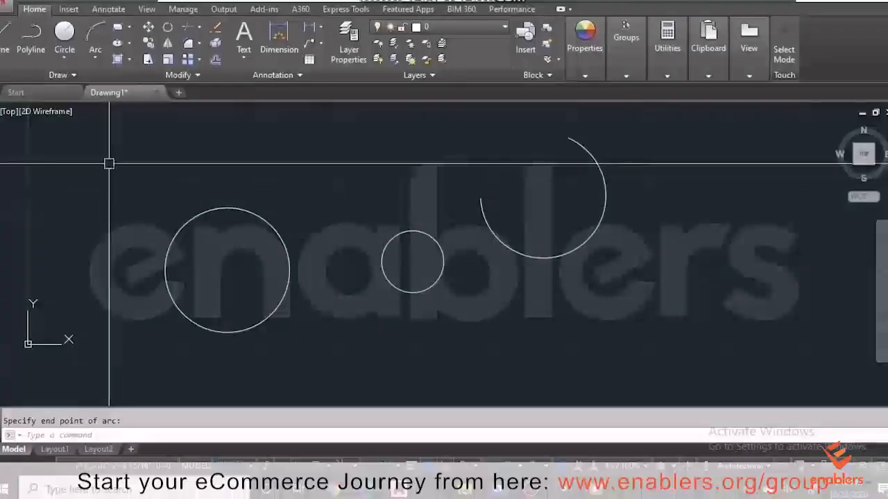
click(69, 60)
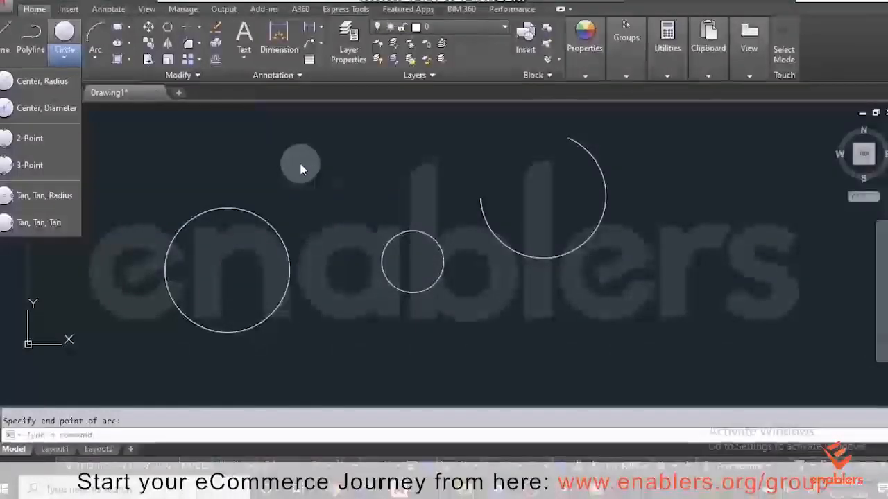
click(301, 167)
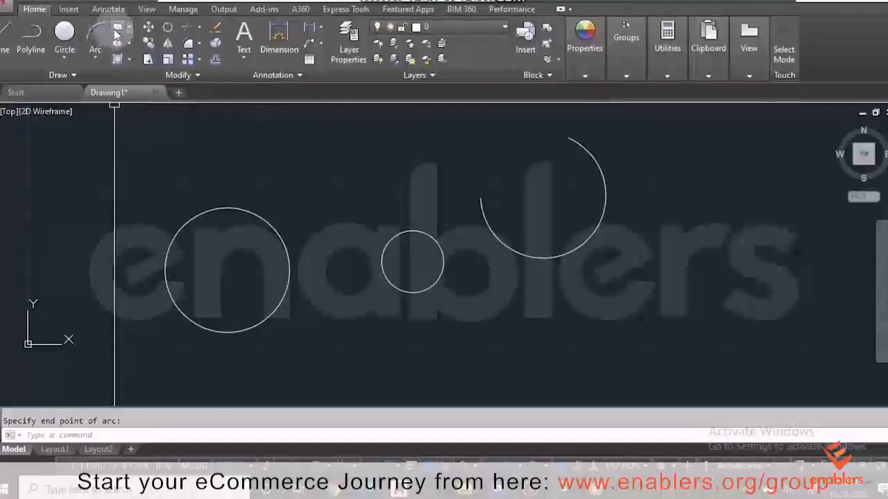
Draw a horizontal rectangle by two opposite corners, above and between the two circles.
click(117, 28)
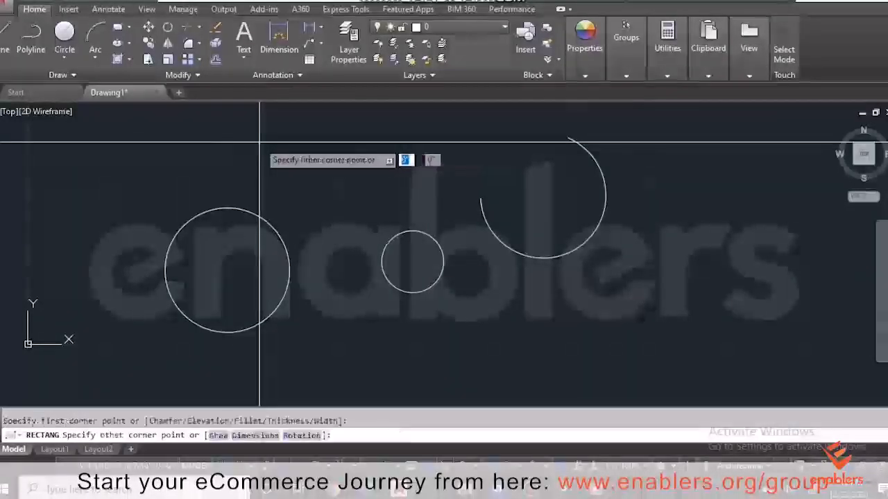
click(386, 197)
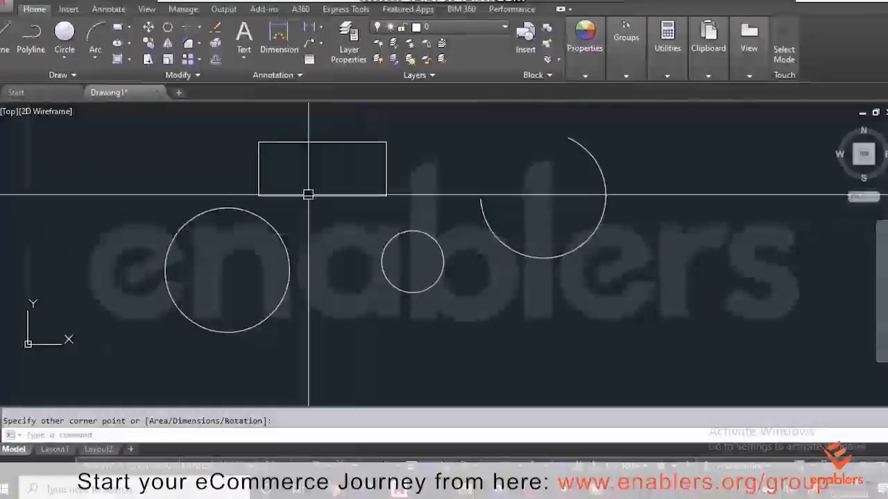
Draw a second rectangle 15 inches wide and 10 inches high, starting from a corner point below the arc.
key(Return)
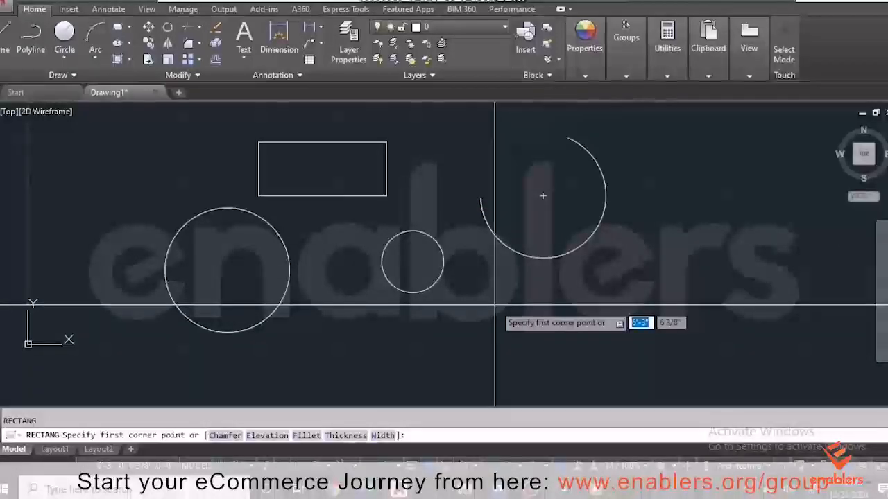
click(495, 305)
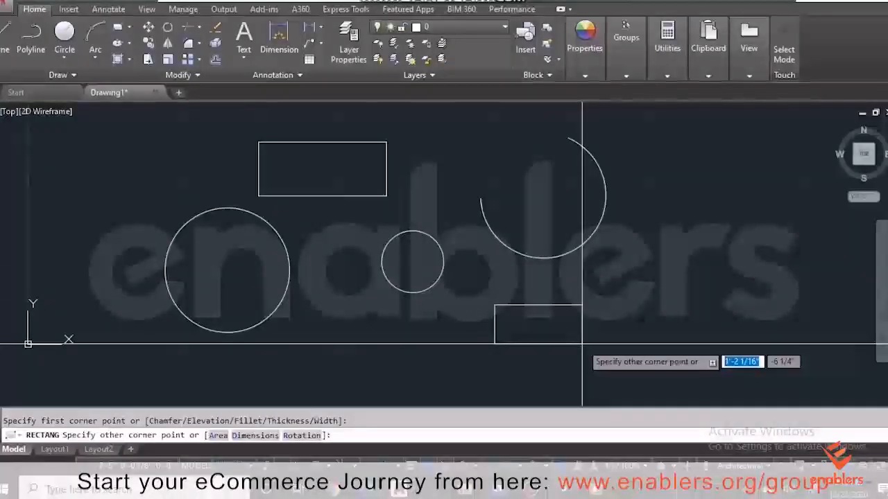
click(582, 344)
text(1)
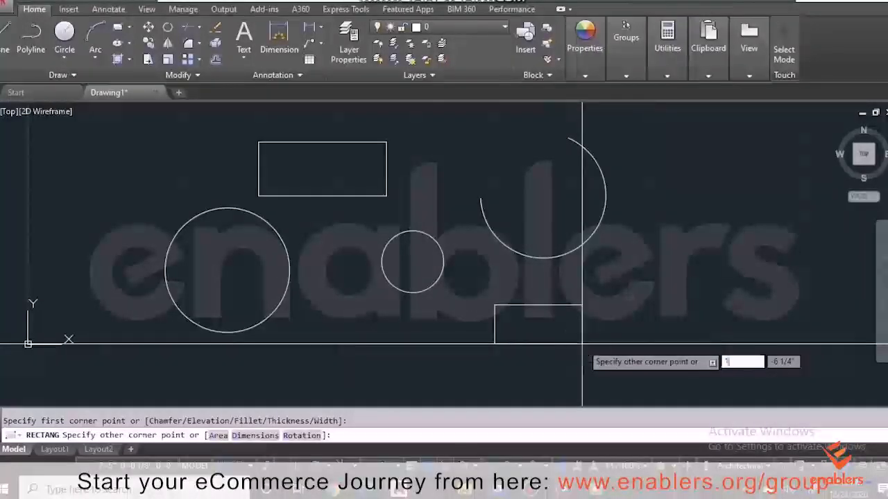
text(5)
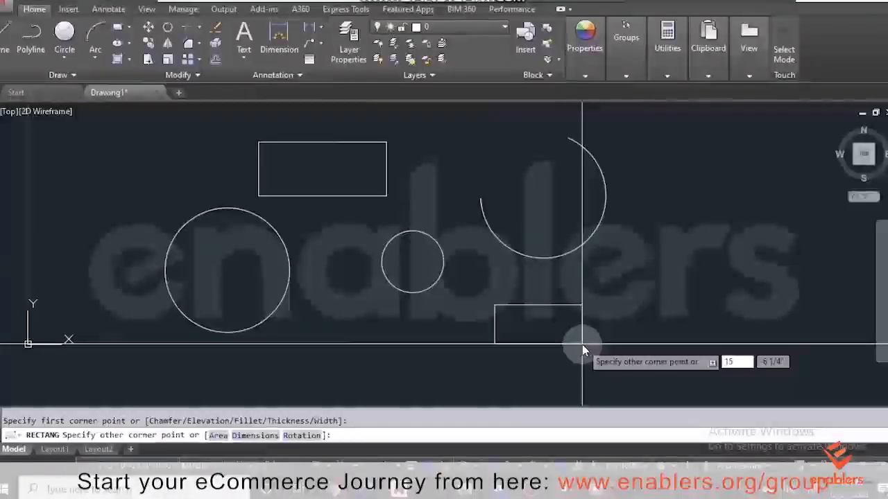
key(Tab)
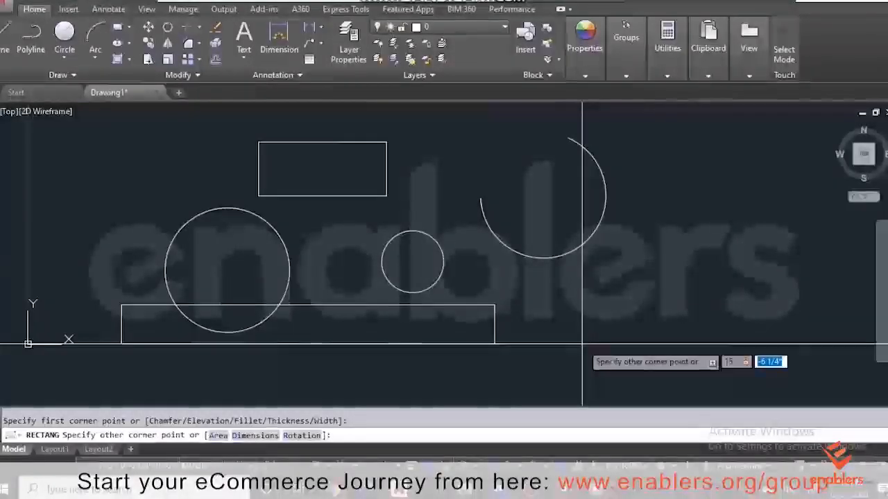
text(10)
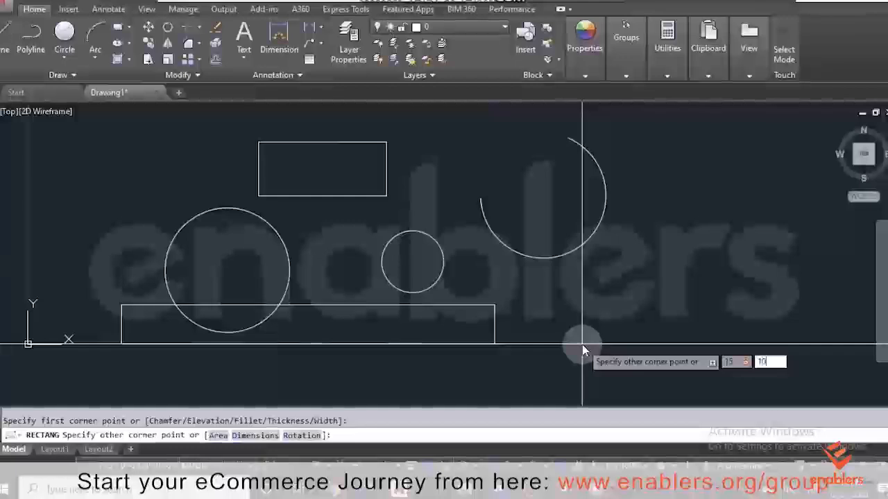
key(Return)
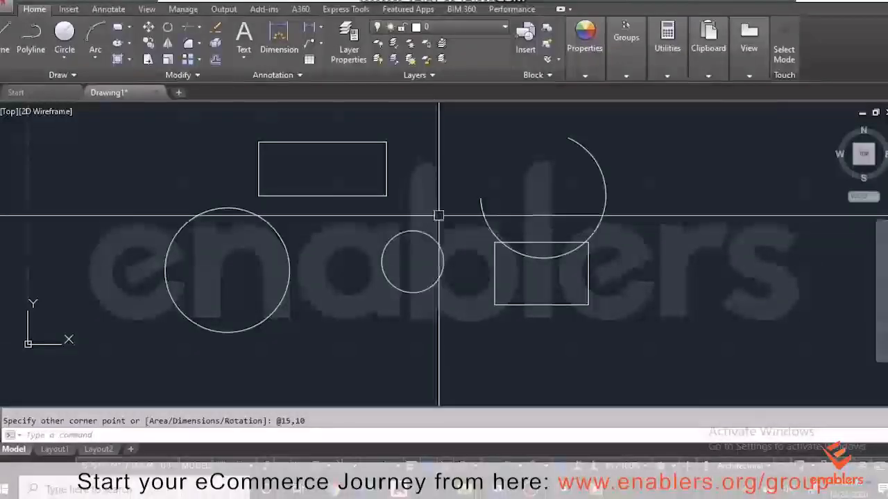
Move the small circle from its centre to the middle of the large circle.
scroll(276, 201, up, 2)
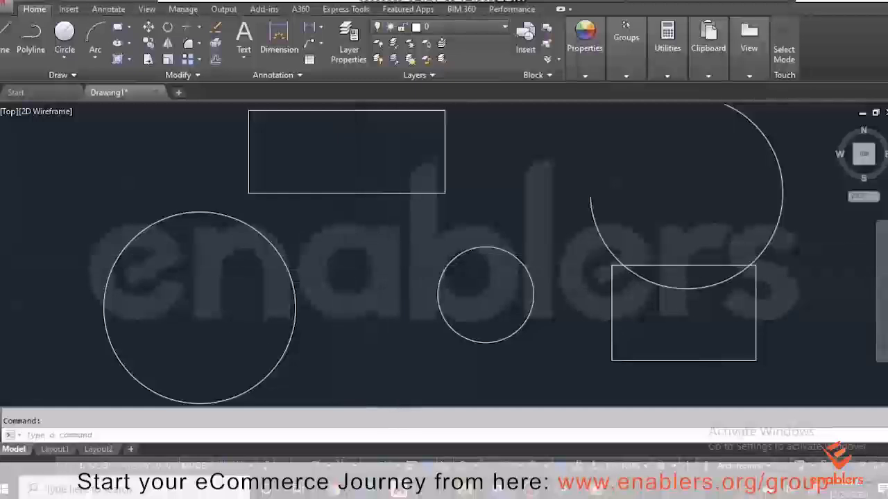
scroll(409, 258, down, 3)
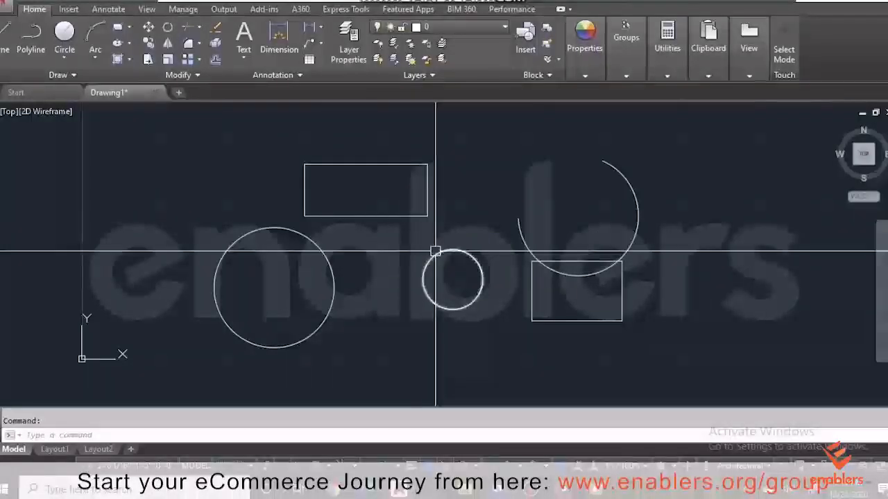
click(435, 252)
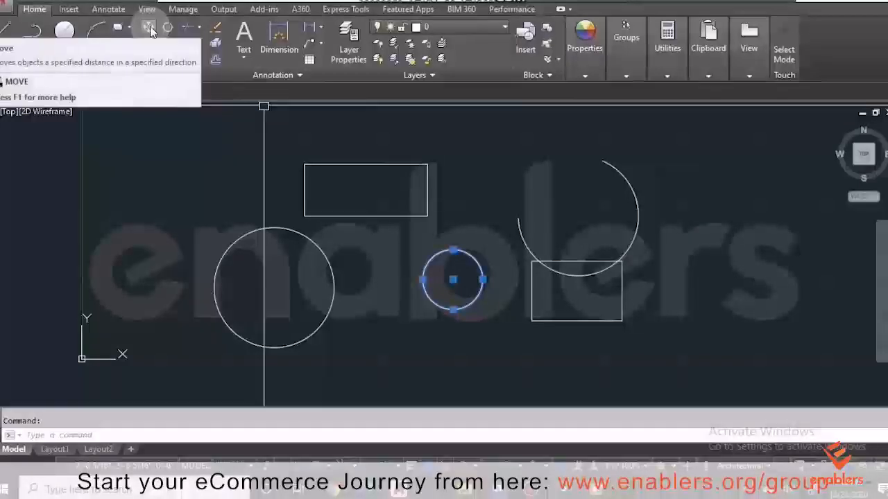
key(Escape)
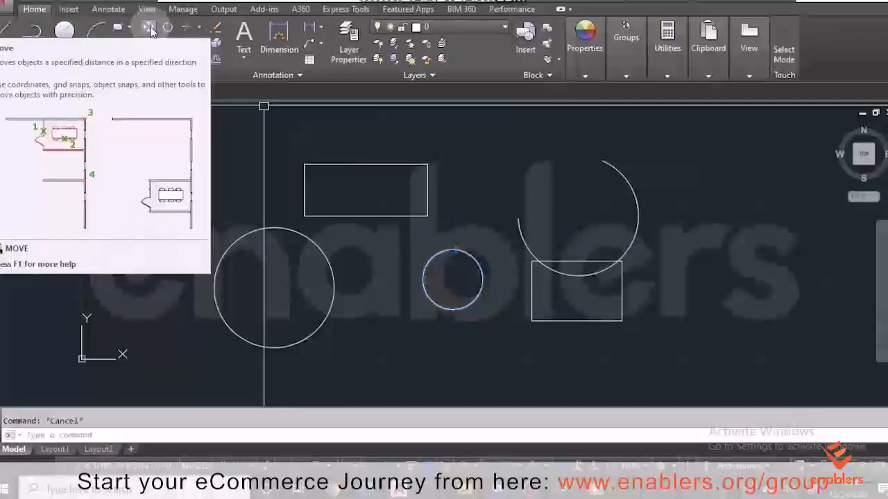
click(150, 28)
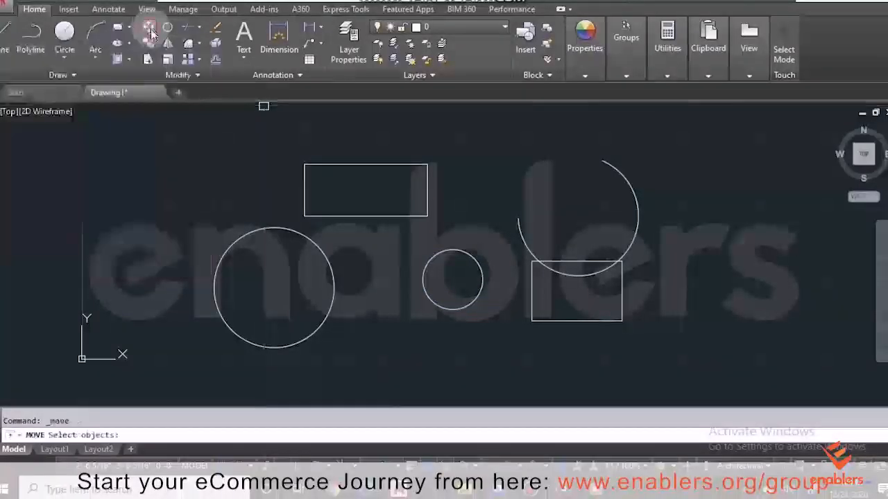
click(423, 287)
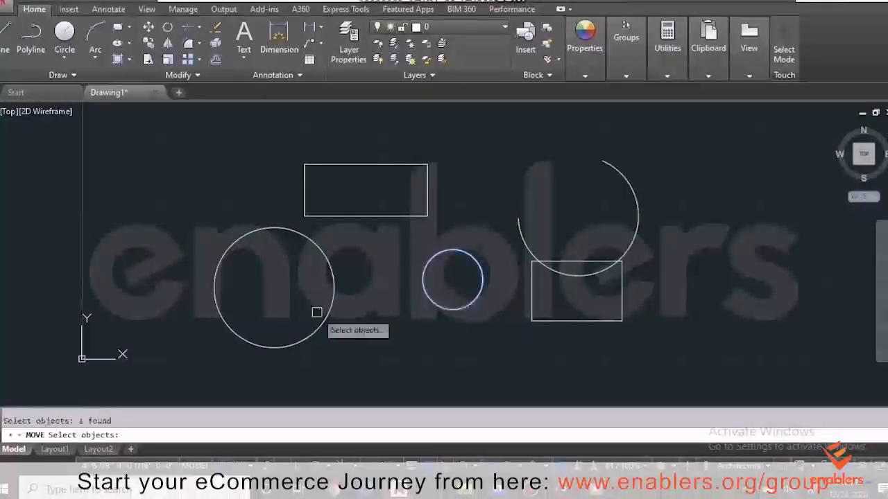
key(Return)
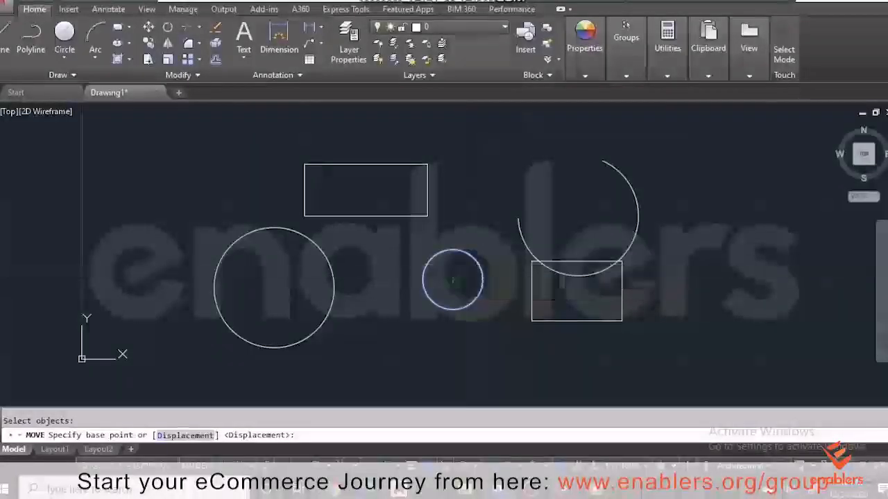
click(452, 279)
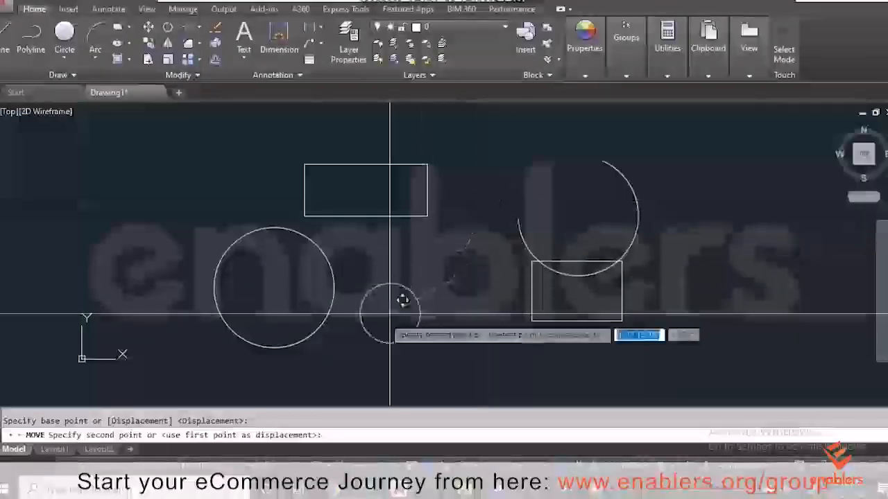
click(276, 291)
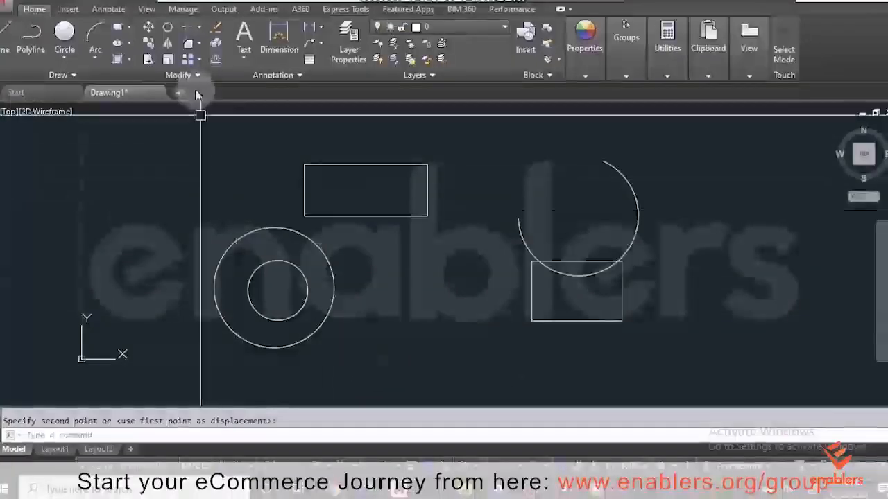
Move the small inner circle and the upper rectangle together across to the arc, using the rectangle's lower-right corner as base point.
click(149, 29)
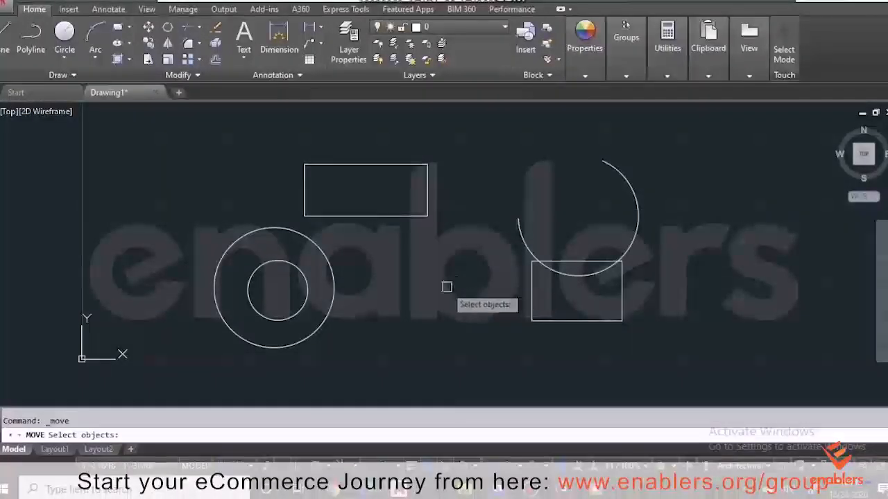
click(309, 292)
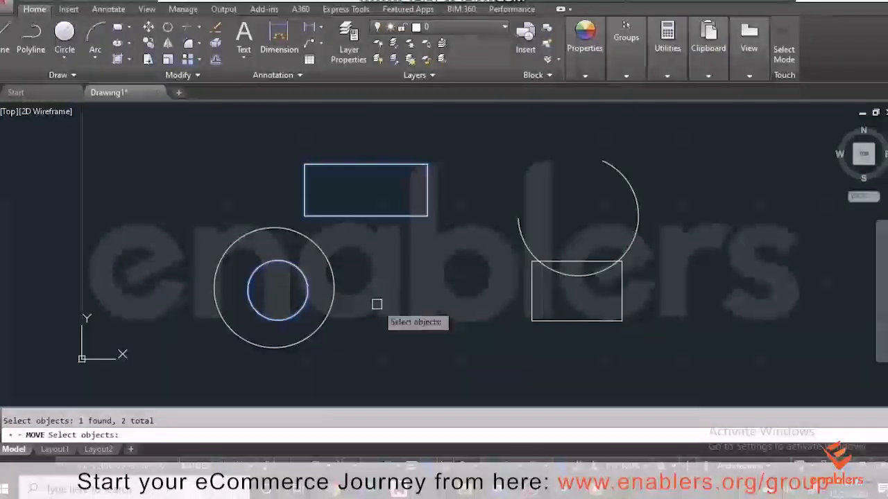
key(Return)
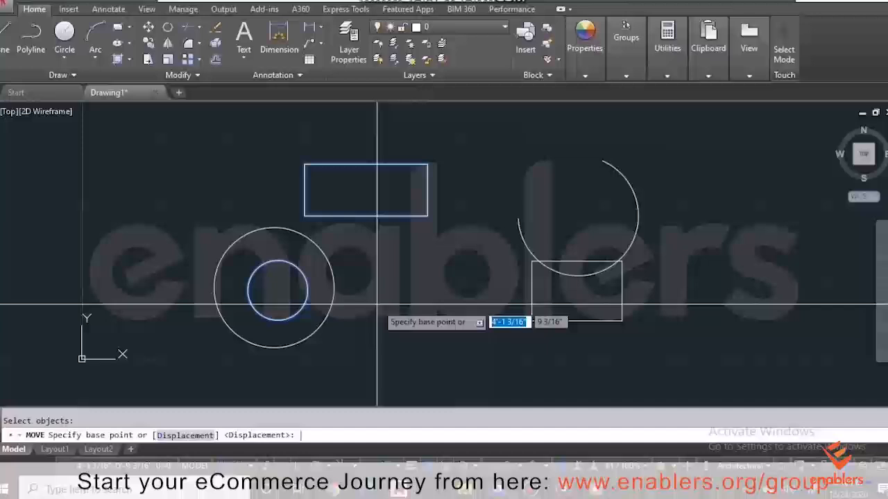
click(428, 216)
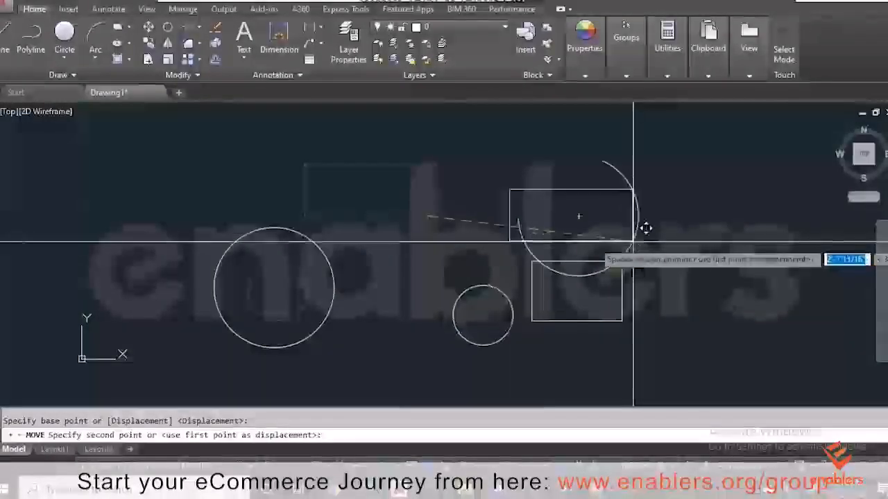
click(615, 241)
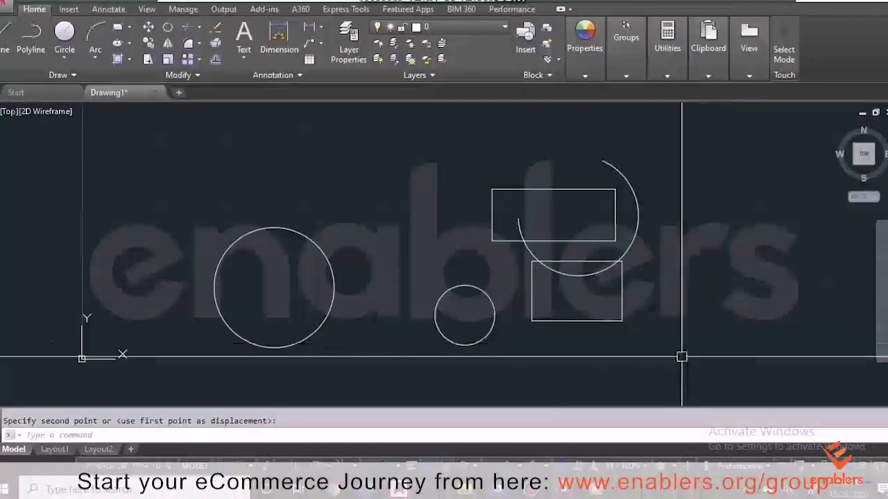
Copy the small circle three times: to the upper right of the large circle, inside it, and at the upper rectangle's upper-left corner.
click(151, 43)
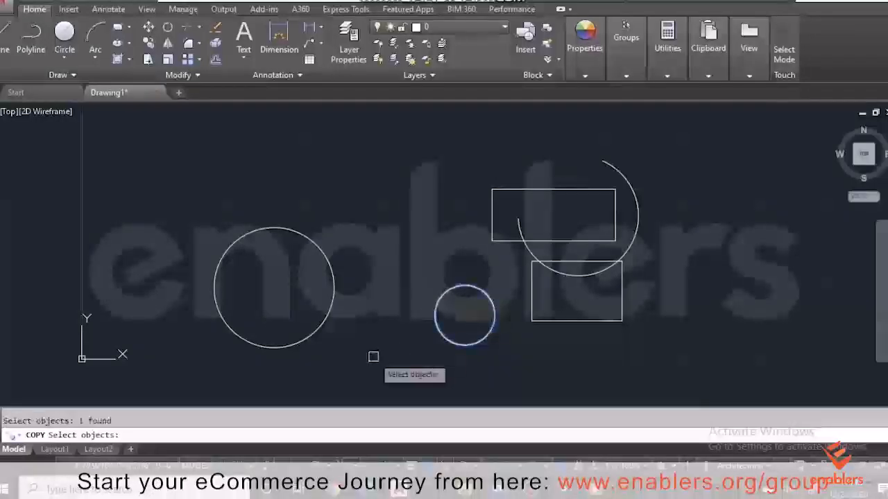
key(Return)
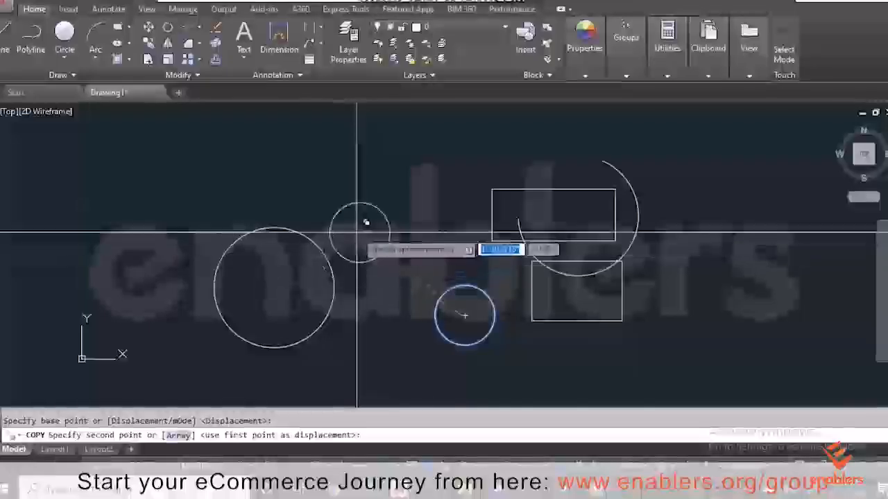
click(359, 228)
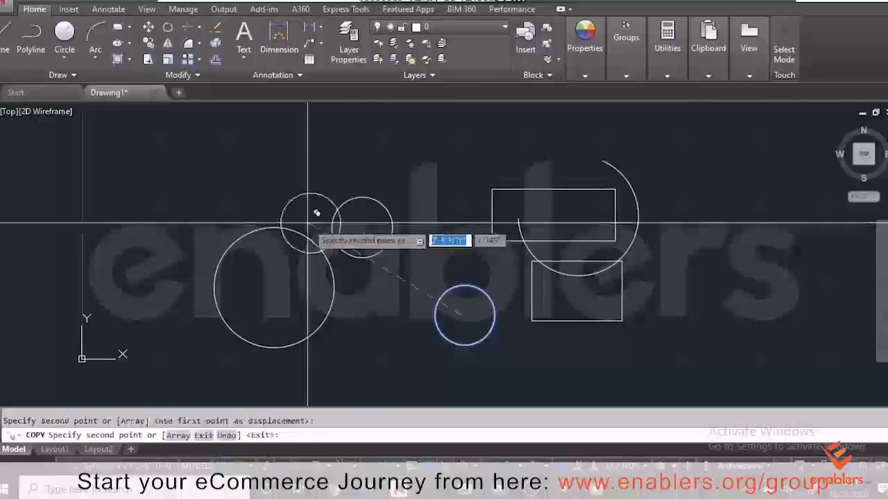
click(270, 284)
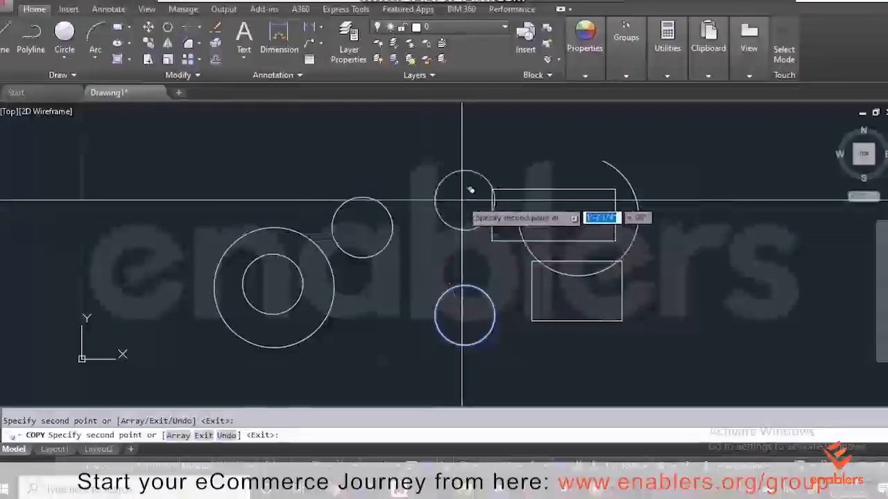
click(484, 174)
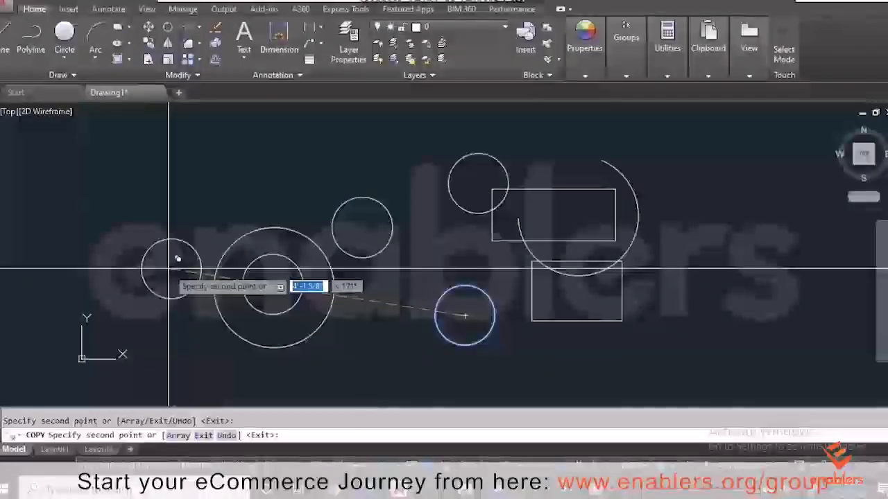
key(Escape)
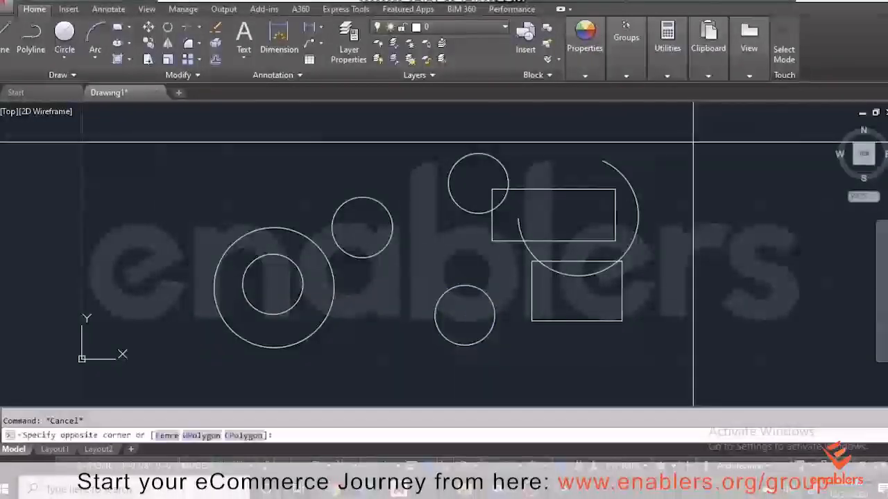
Erase all the circles, the arc and the upper rectangle, keeping only the 15 by 10 inch rectangle.
click(356, 250)
click(476, 261)
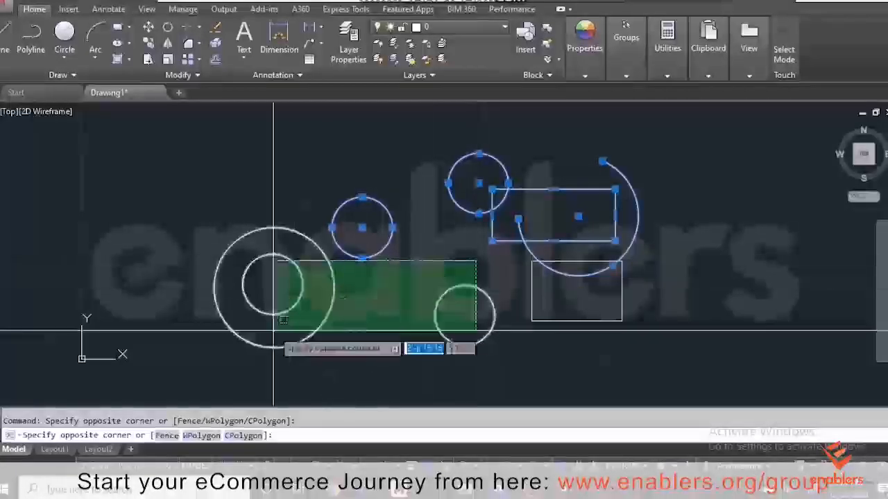
click(267, 368)
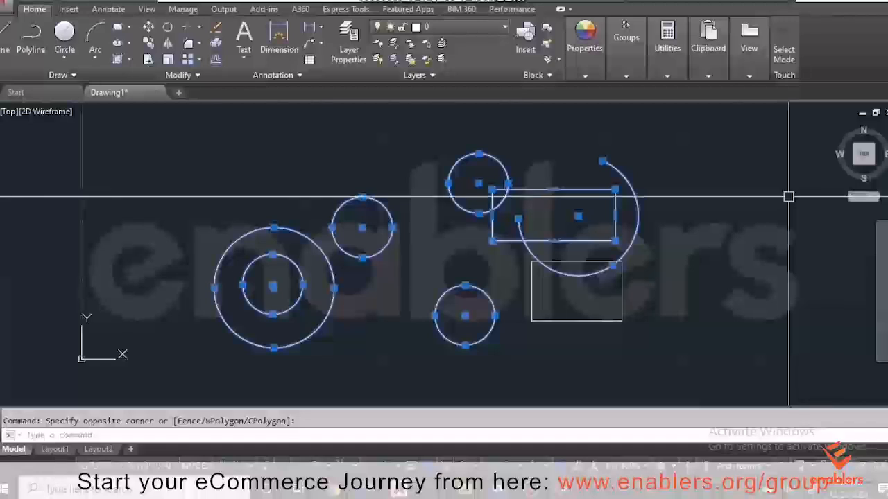
key(Delete)
Rotate the 15 by 10 inch rectangle by 30 degrees about its upper-right corner.
scroll(683, 264, down, 1)
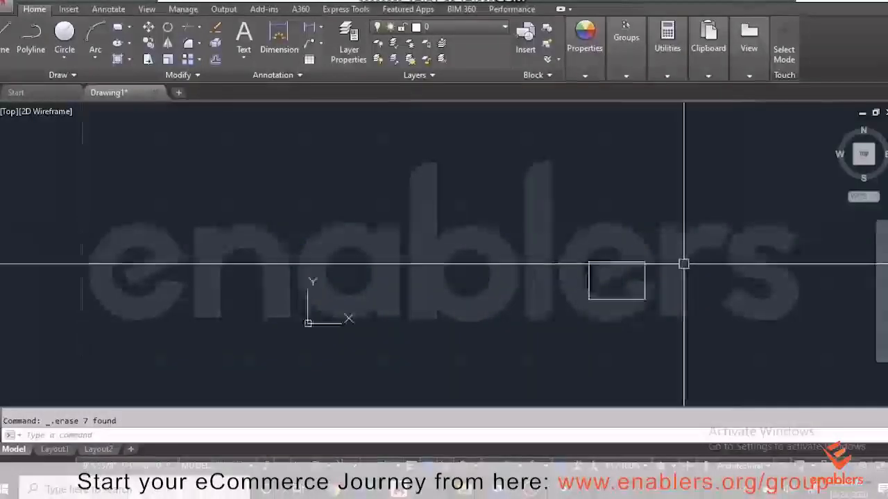
scroll(766, 291, up, 4)
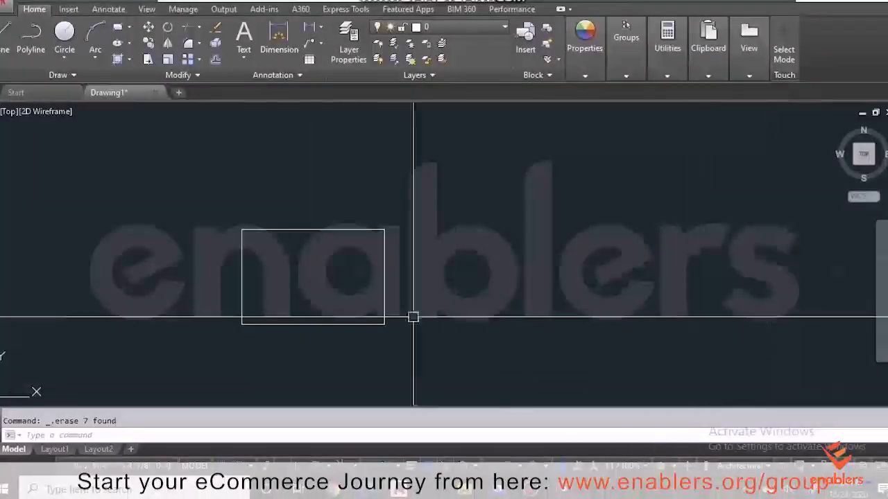
click(168, 29)
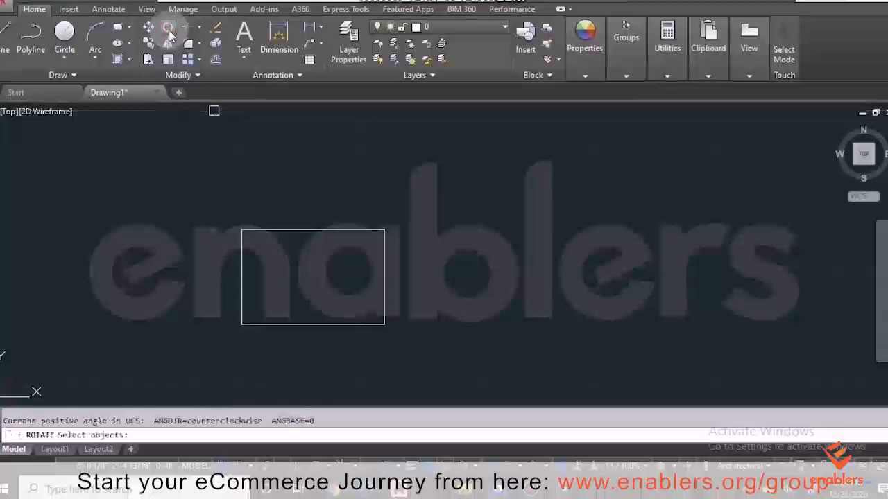
click(378, 229)
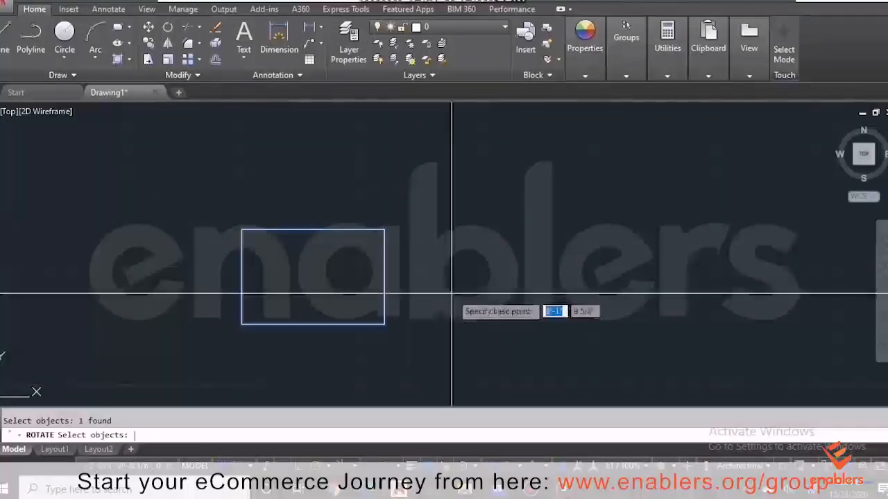
key(Return)
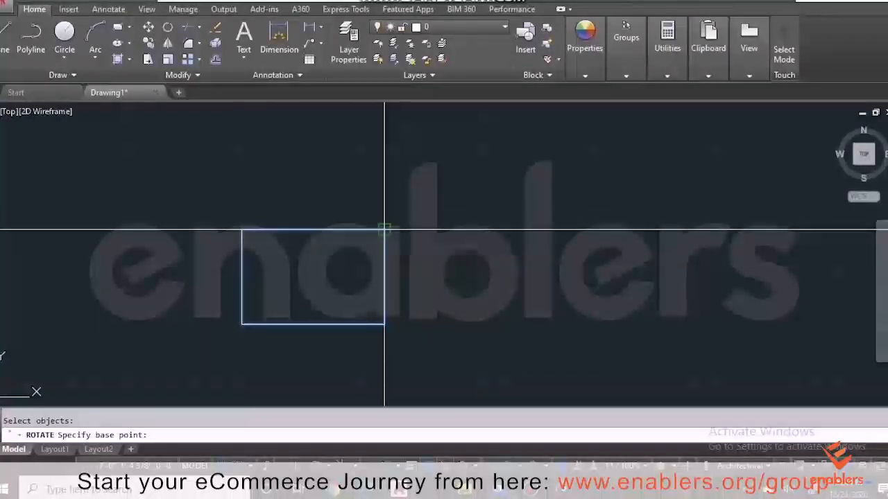
click(383, 229)
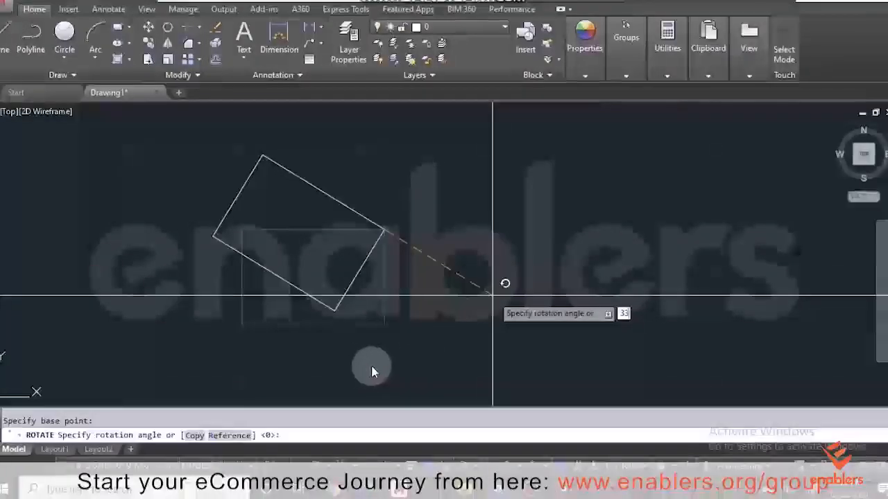
text(0)
key(Return)
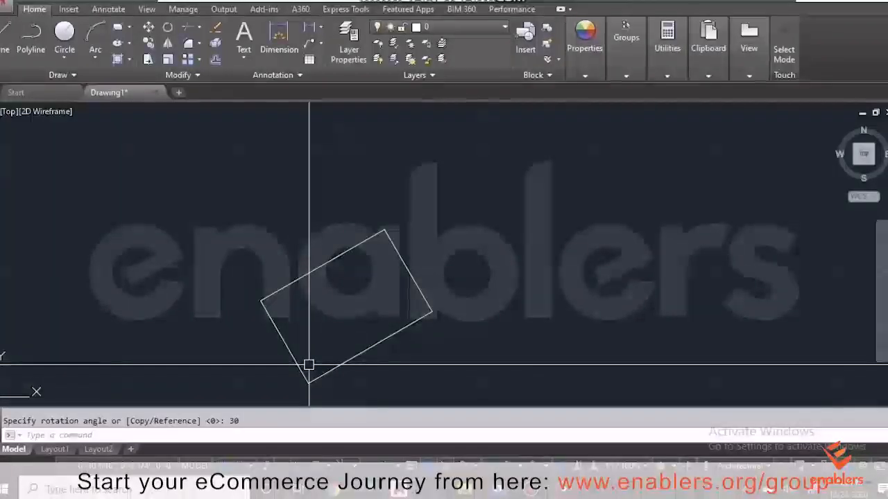
key(Escape)
Draw a circle over the rotated rectangle's lower-left corner and a vertical line just to the right of the rectangle.
scroll(317, 319, down, 1)
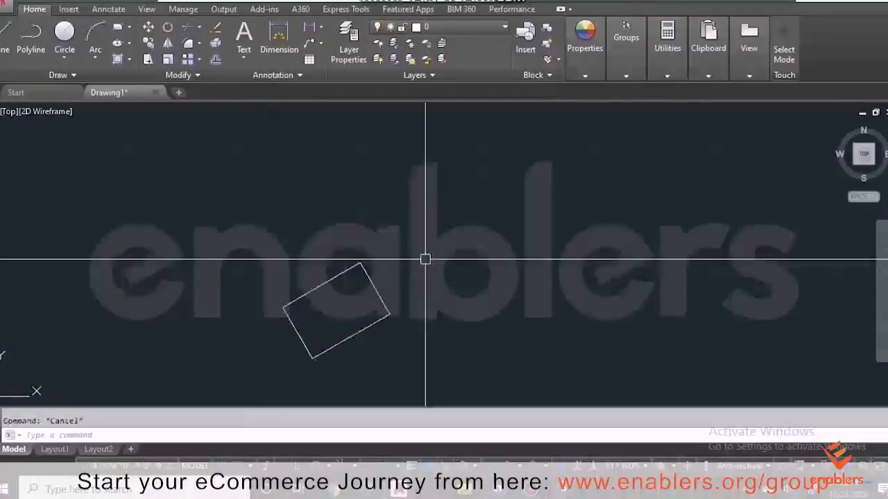
click(61, 46)
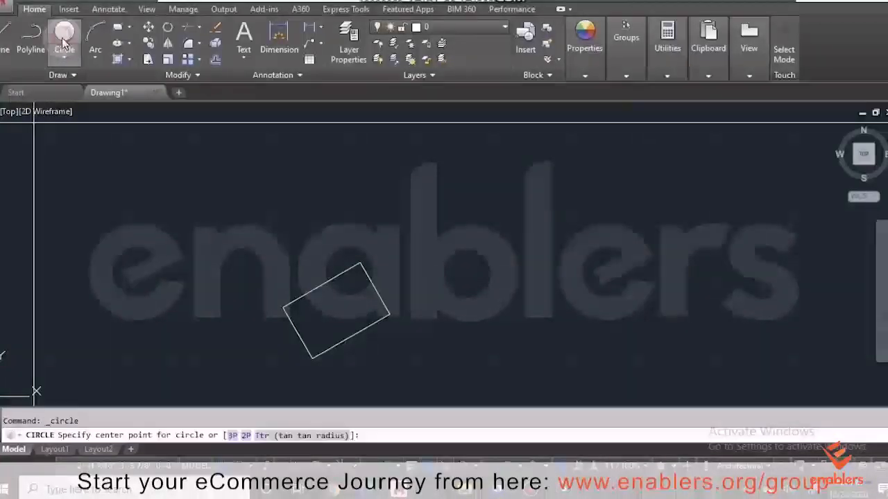
click(316, 334)
click(321, 351)
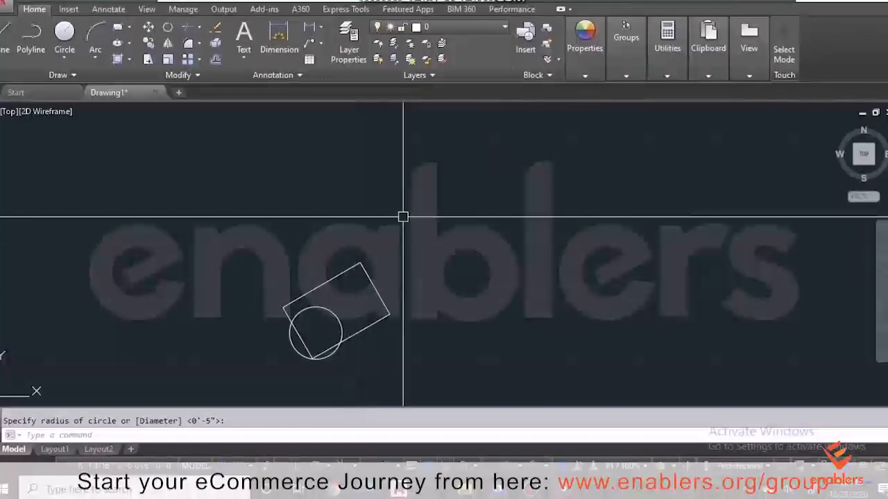
click(420, 232)
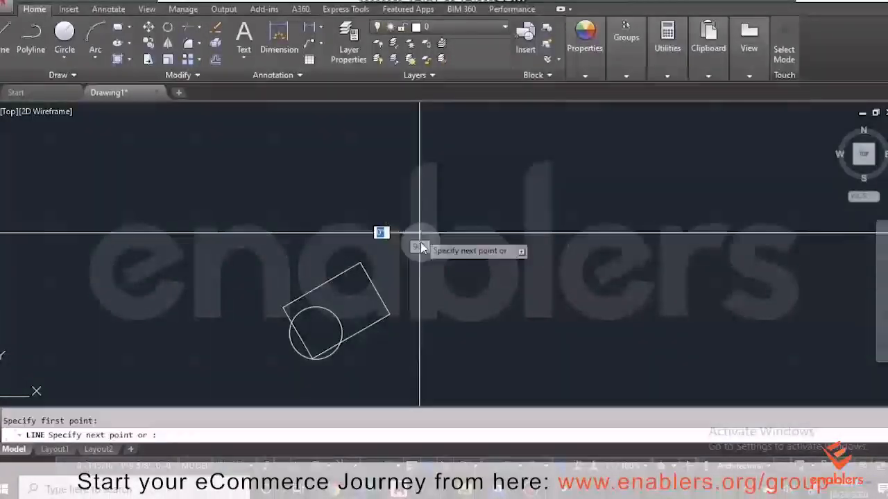
click(419, 369)
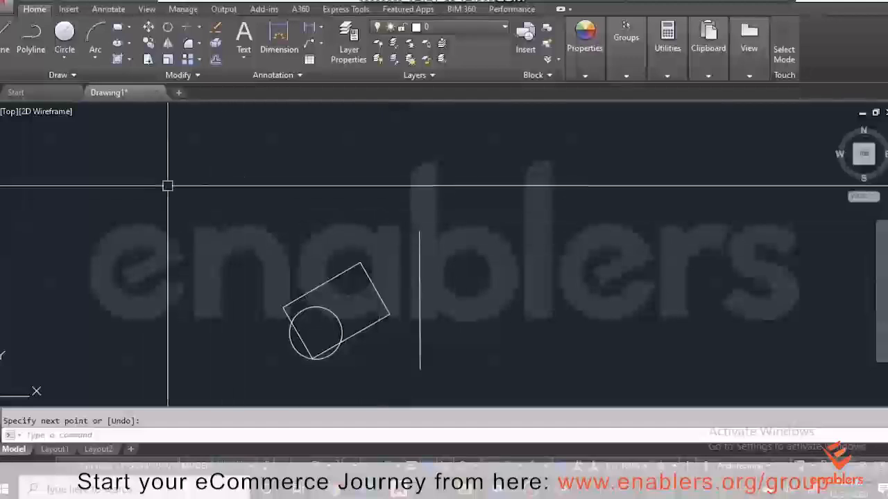
Mirror the rectangle and circle across the vertical line, using its endpoints as the mirror axis and keeping the source objects.
click(168, 44)
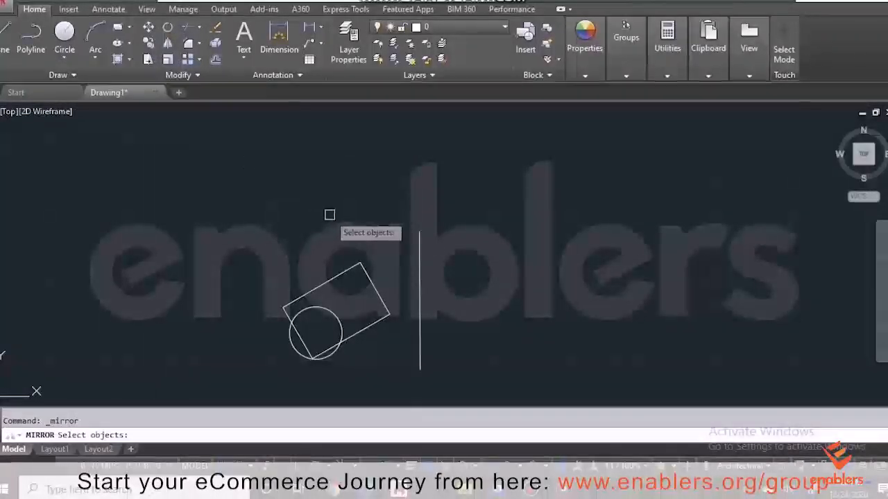
click(384, 246)
click(325, 324)
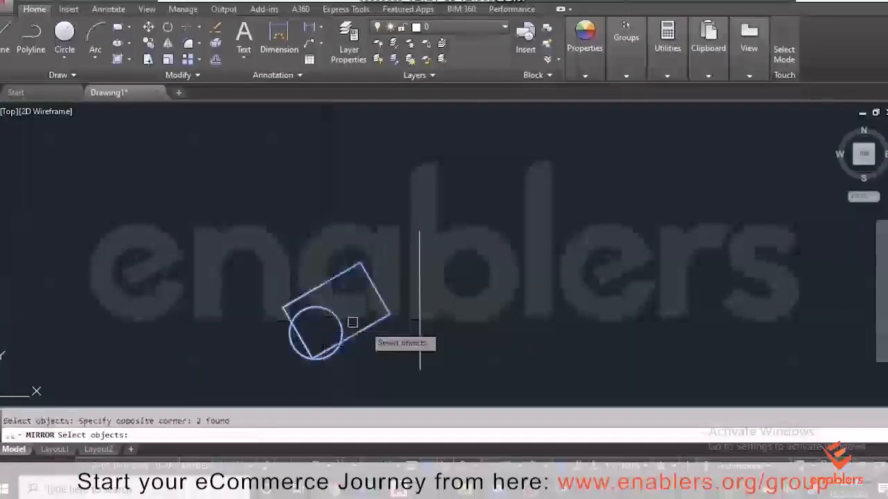
key(Return)
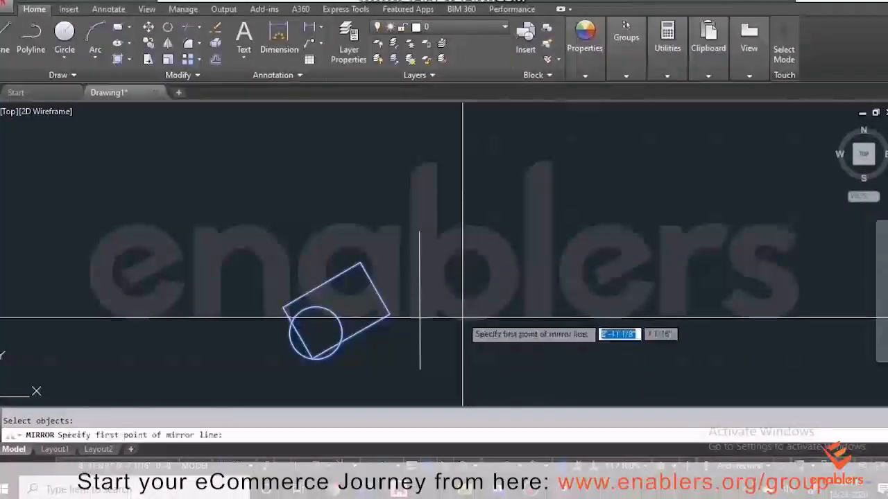
click(419, 231)
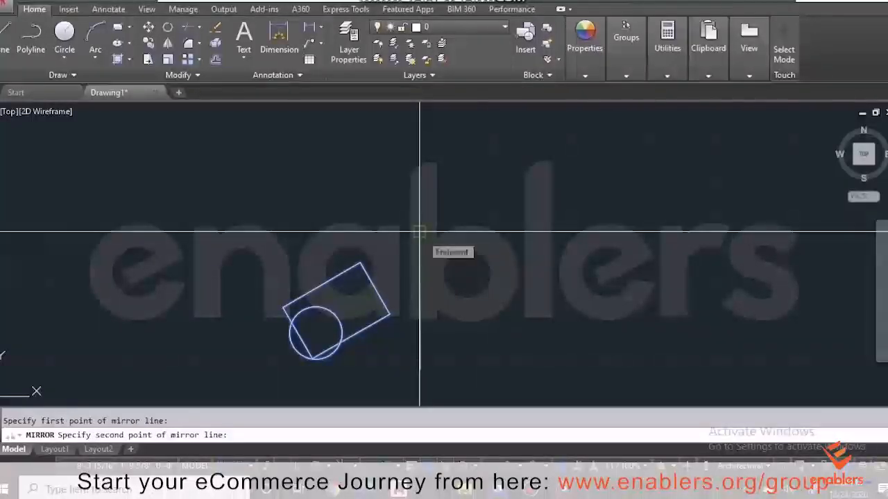
click(421, 369)
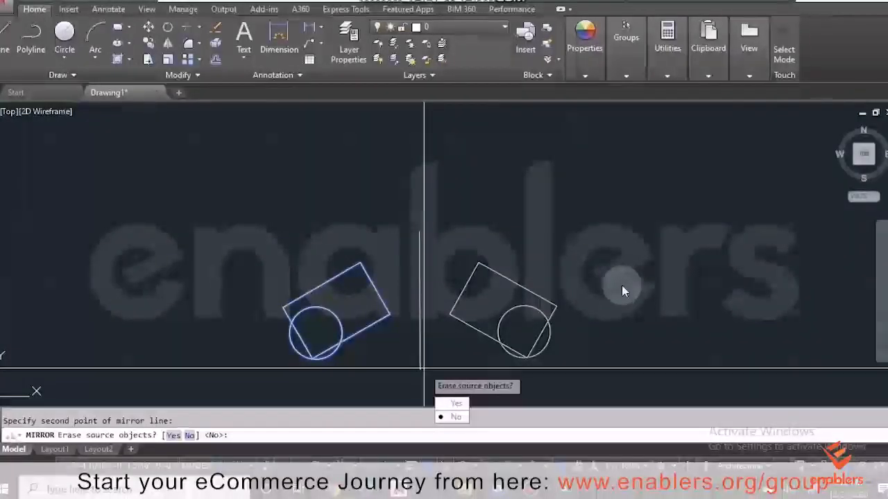
key(Return)
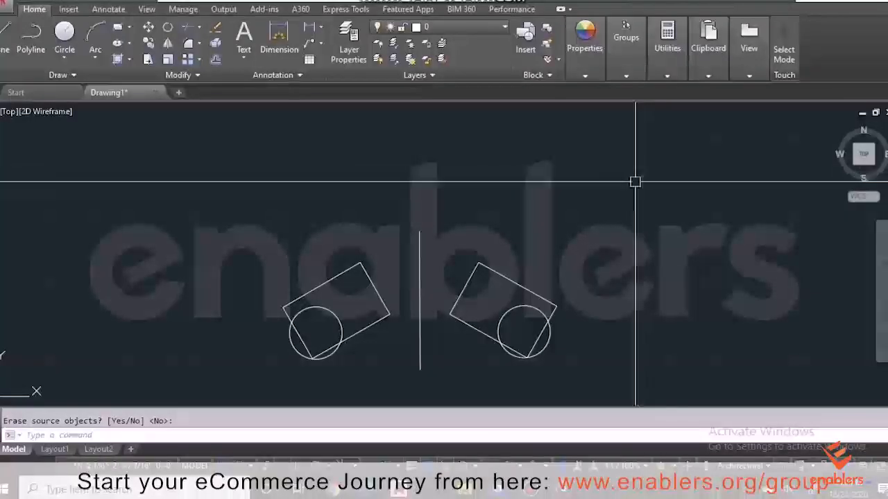
Mirror the right-hand rectangle and circle across a freely picked vertical axis to their right, keeping the source objects.
scroll(377, 293, down, 3)
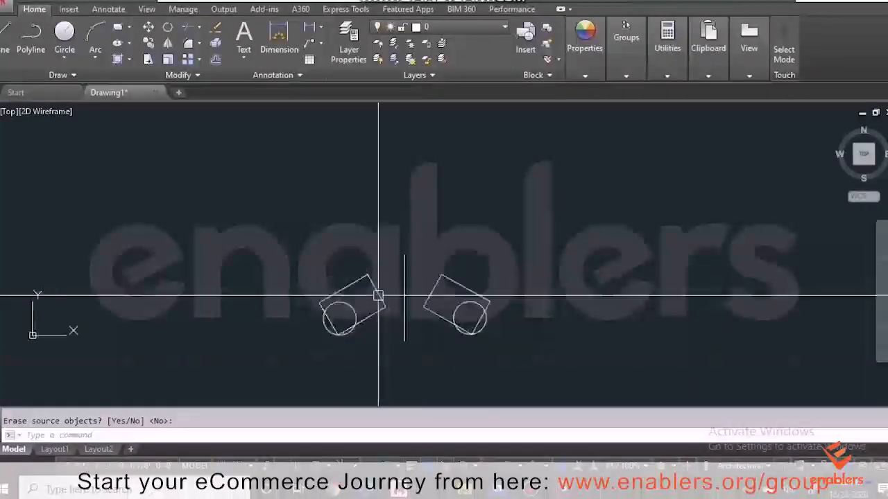
scroll(563, 354, up, 3)
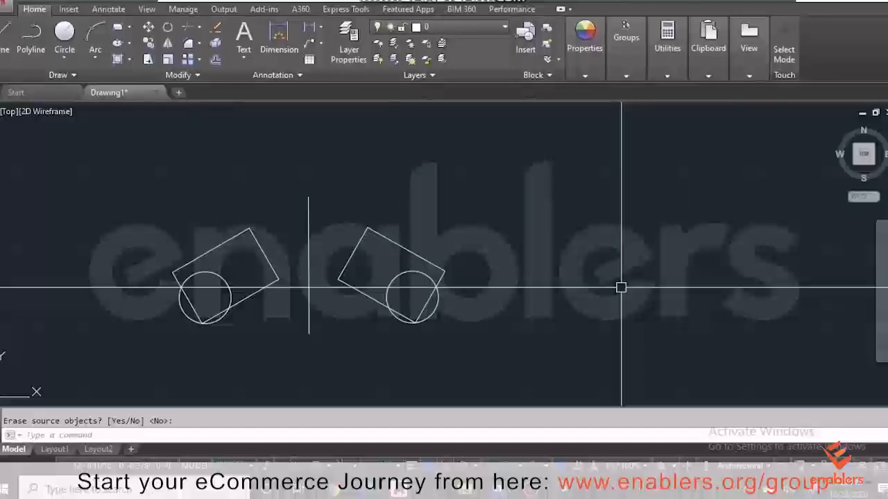
click(169, 44)
click(433, 210)
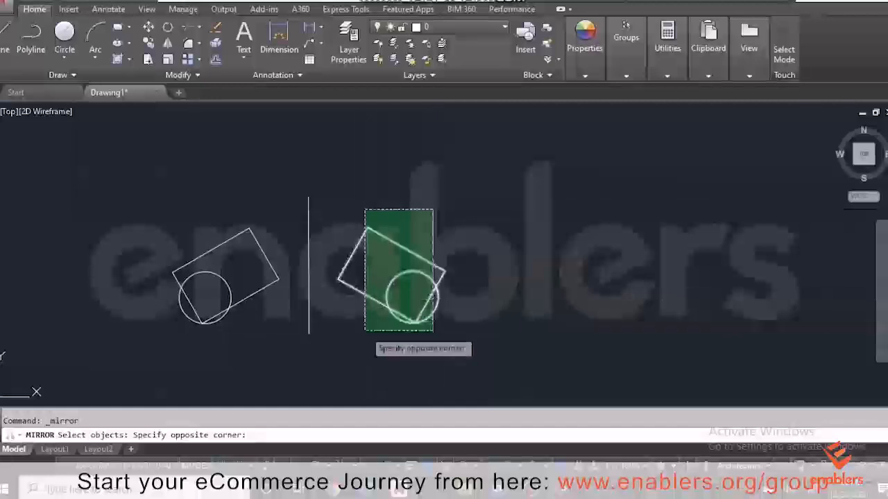
click(366, 331)
key(Return)
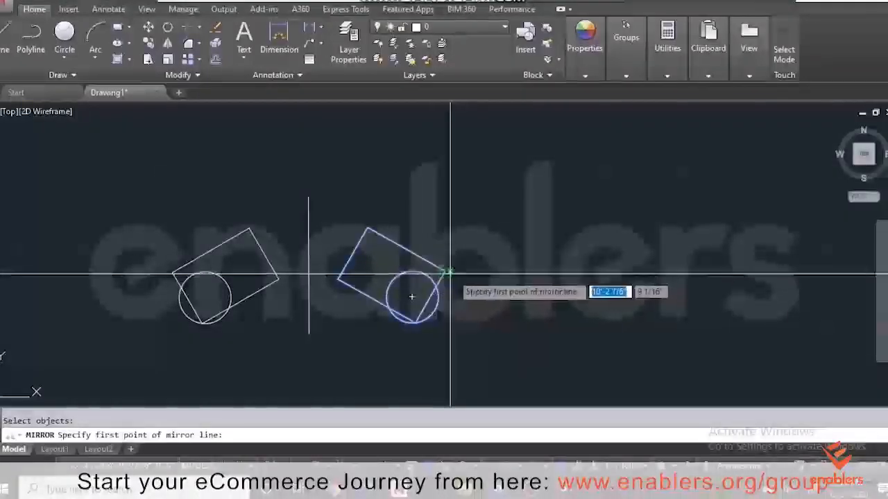
click(496, 271)
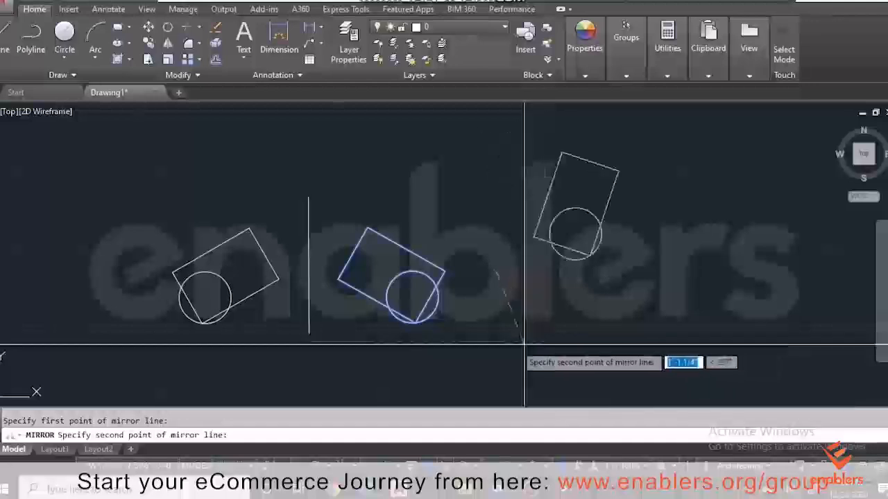
click(497, 352)
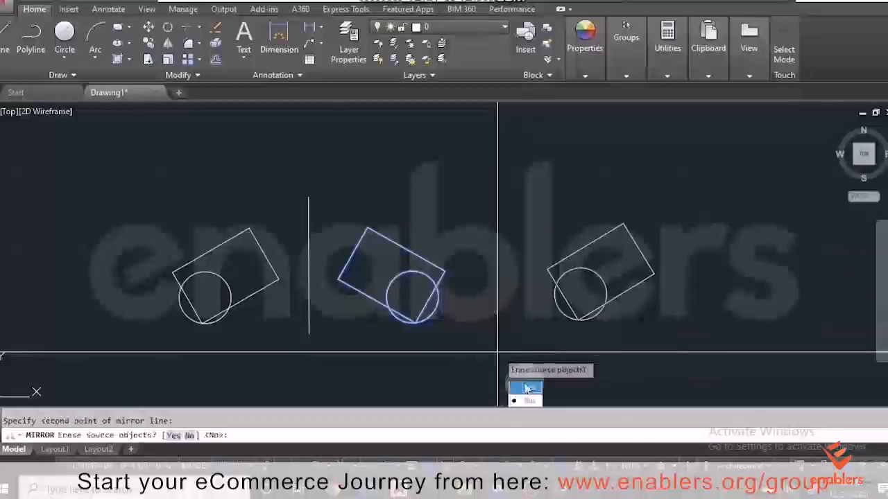
key(Return)
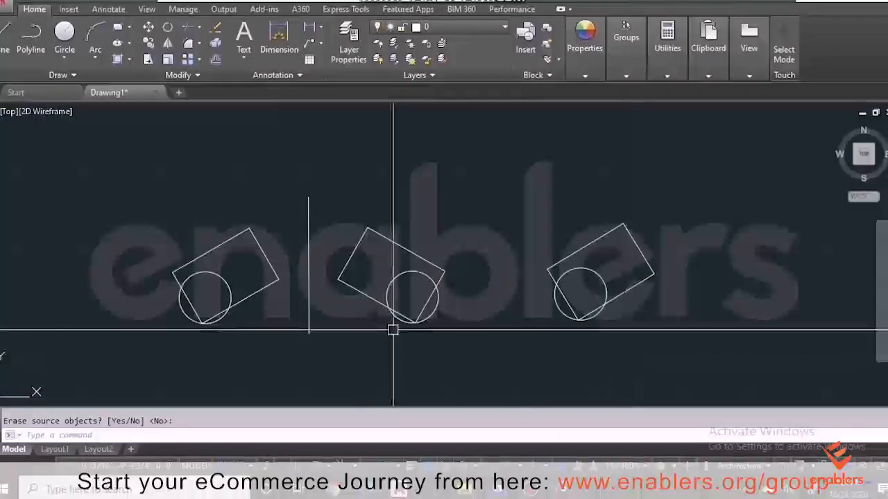
Fillet the vertical line with the upper edge of the middle rectangle, using a radius of 2 inches.
scroll(402, 303, down, 2)
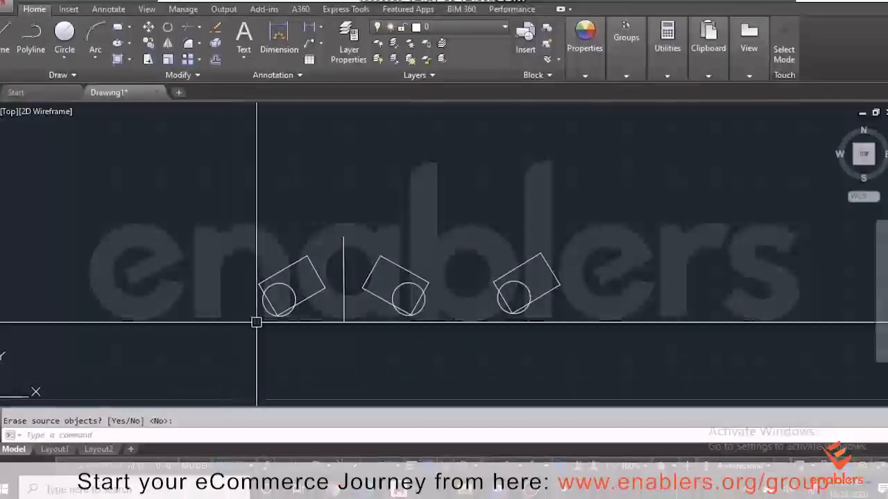
key(Escape)
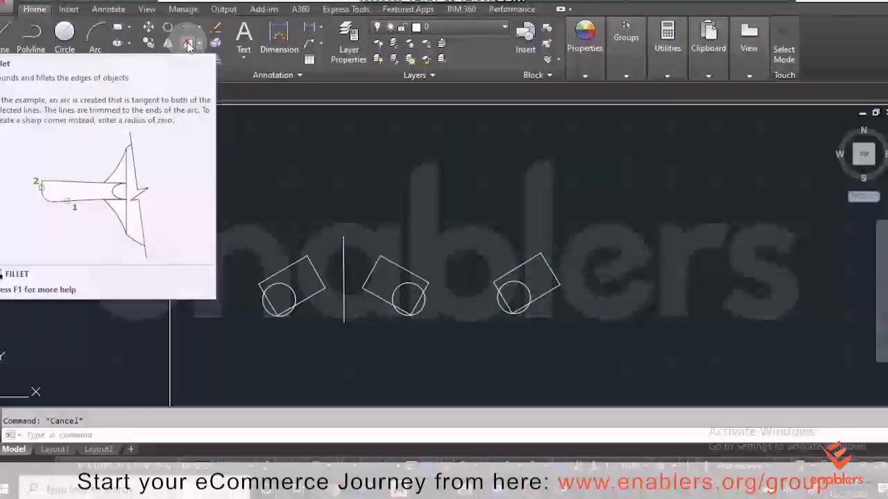
click(189, 44)
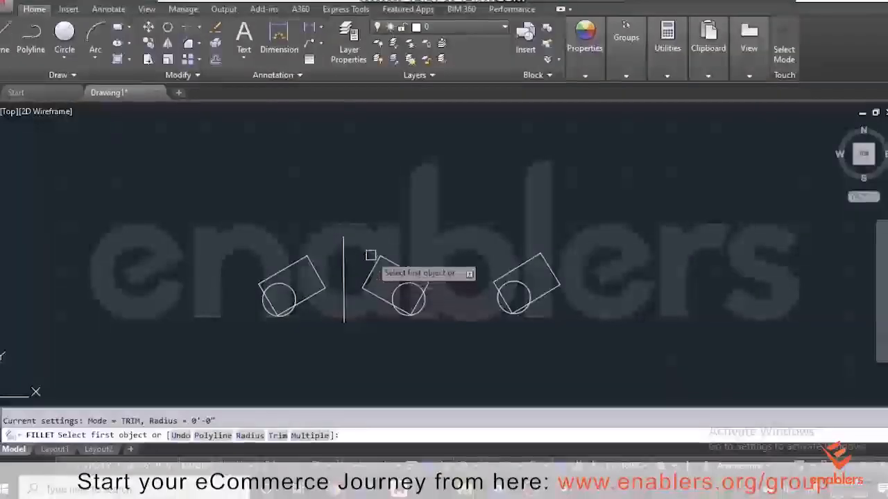
text(r)
key(Return)
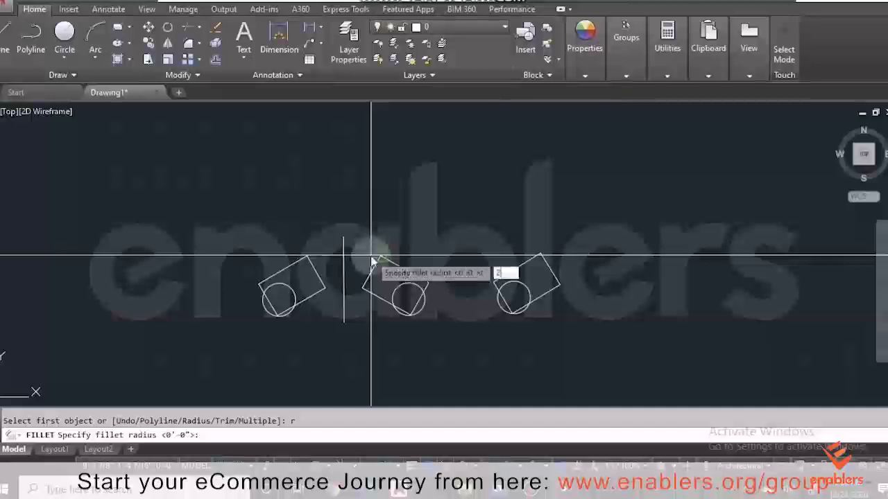
text(2)
key(Return)
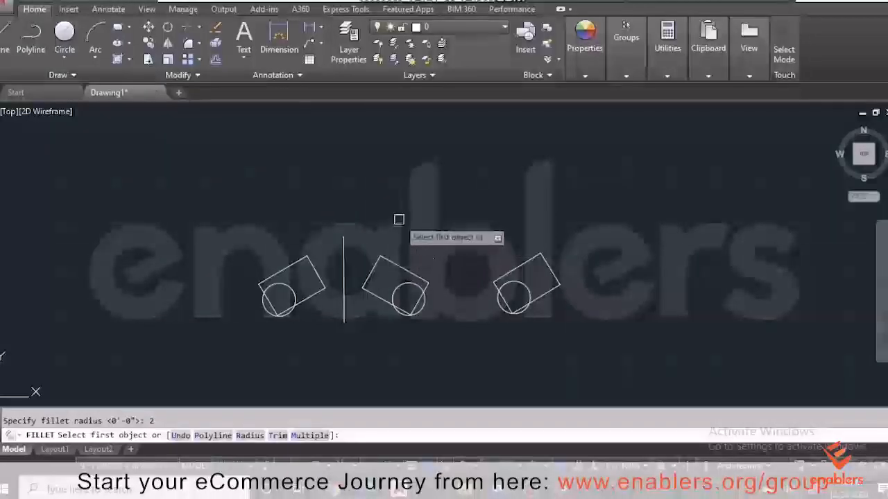
click(345, 250)
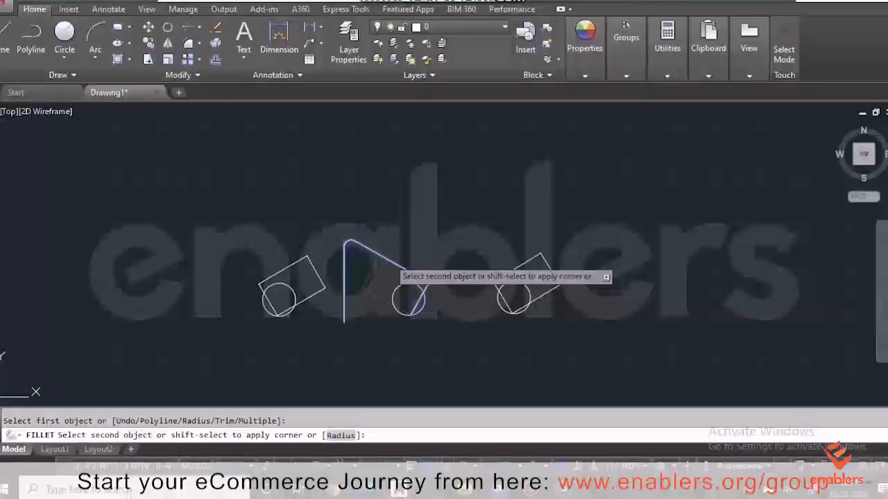
click(414, 302)
scroll(358, 208, up, 6)
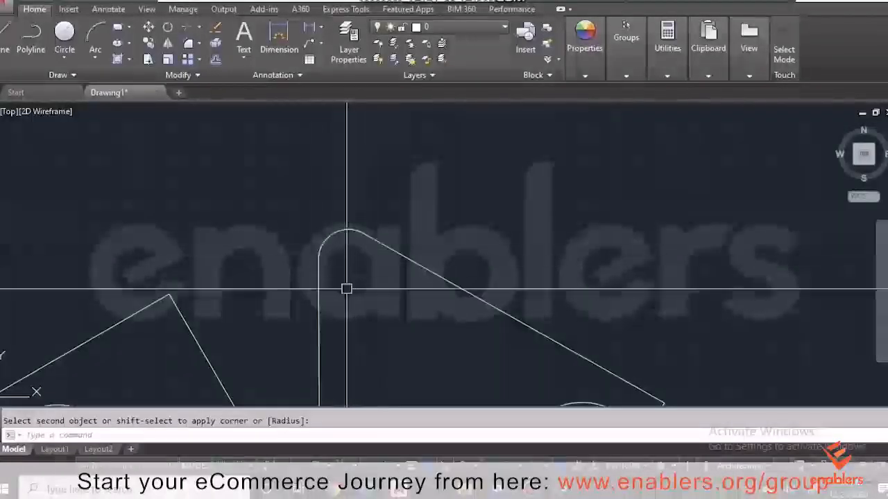
Fillet the vertical line with the middle rectangle's upper edge again, using a radius of 5 inches.
scroll(347, 289, down, 3)
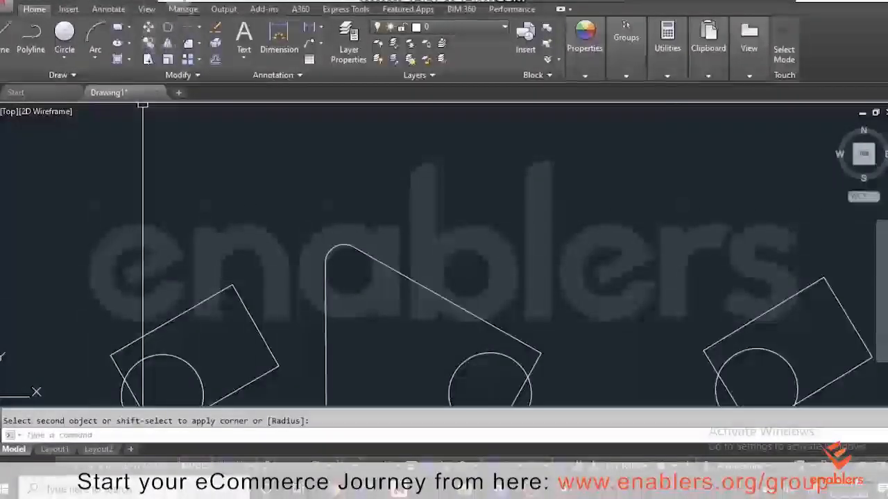
click(188, 43)
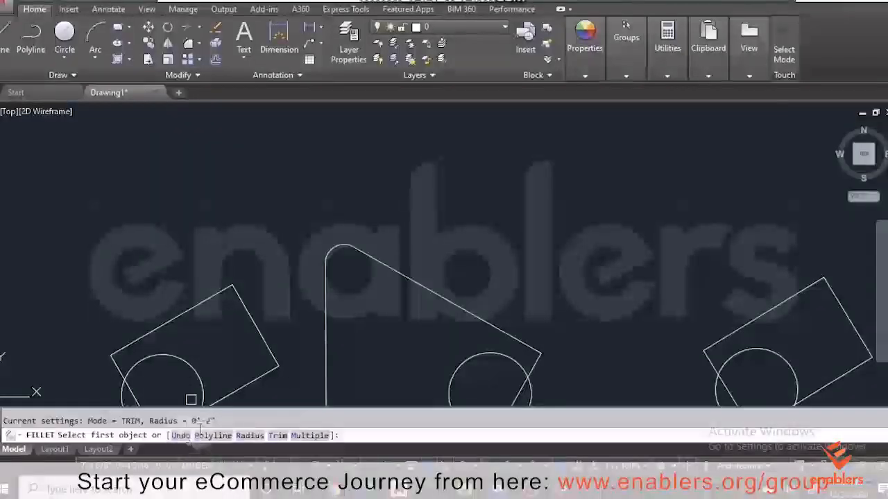
text(r)
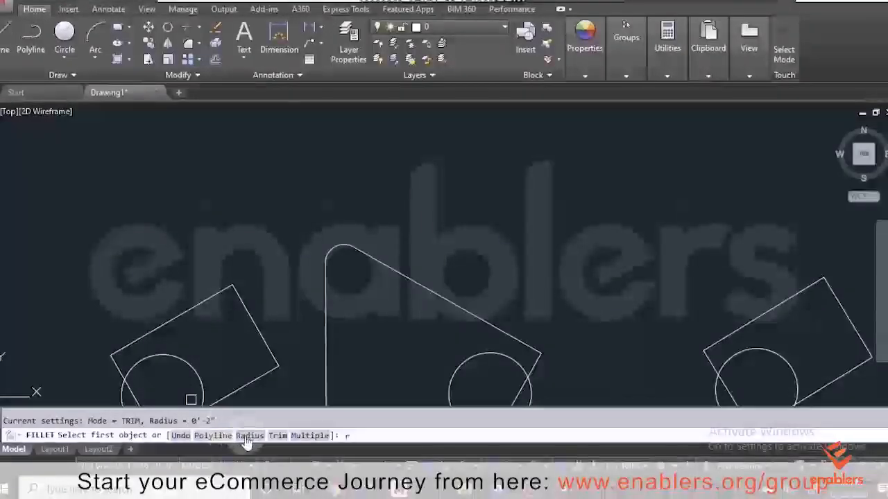
key(Return)
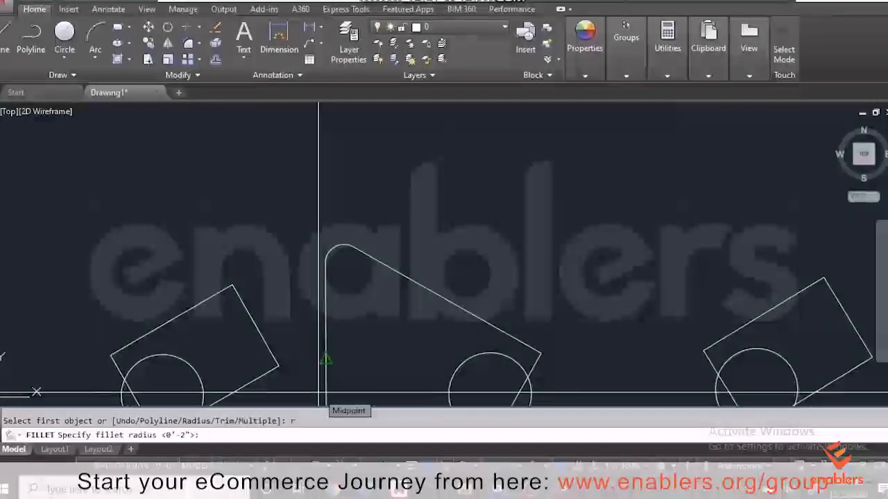
text(5)
key(Return)
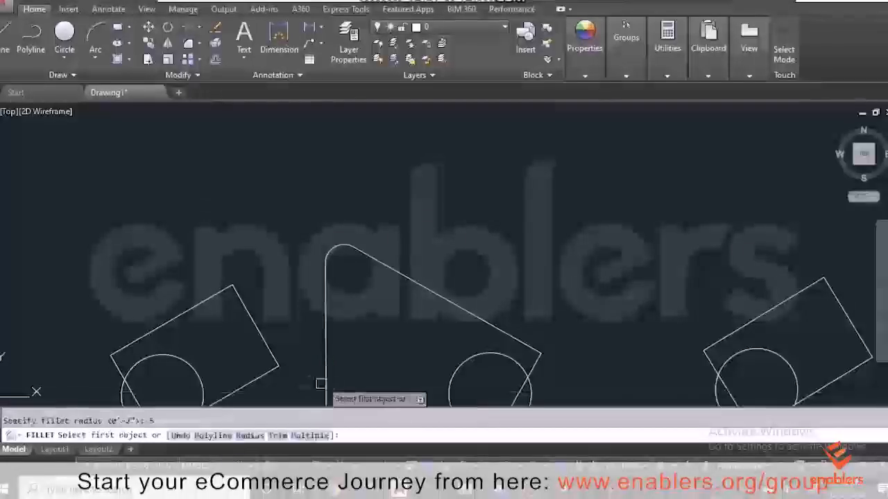
scroll(323, 326, down, 4)
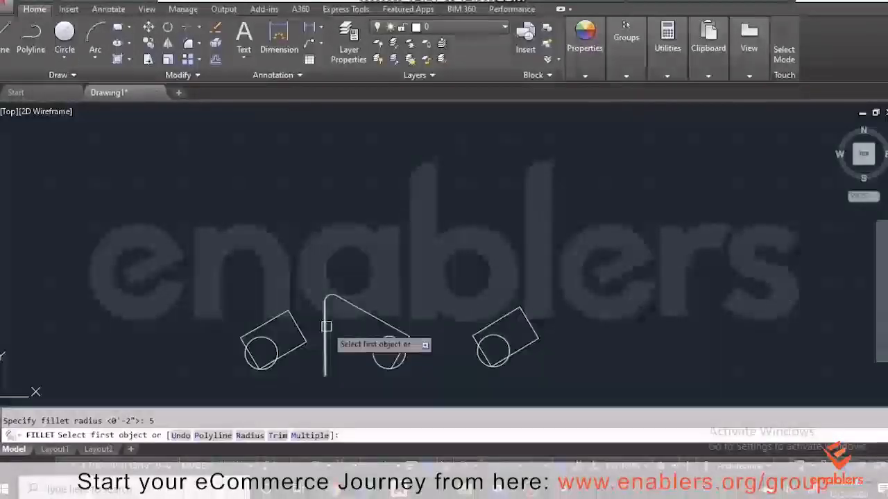
click(326, 326)
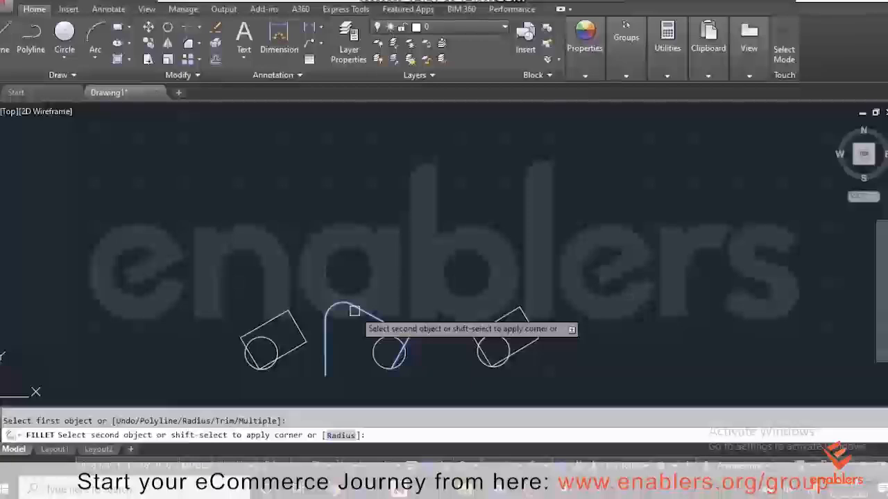
click(354, 311)
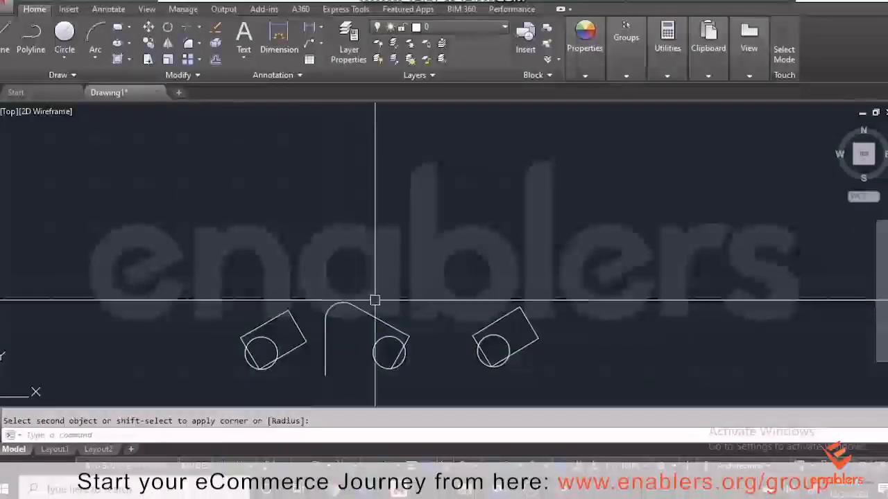
Fillet the vertical line and the middle rectangle's upper edge into a sharp corner, using a radius of 0.
scroll(374, 300, up, 5)
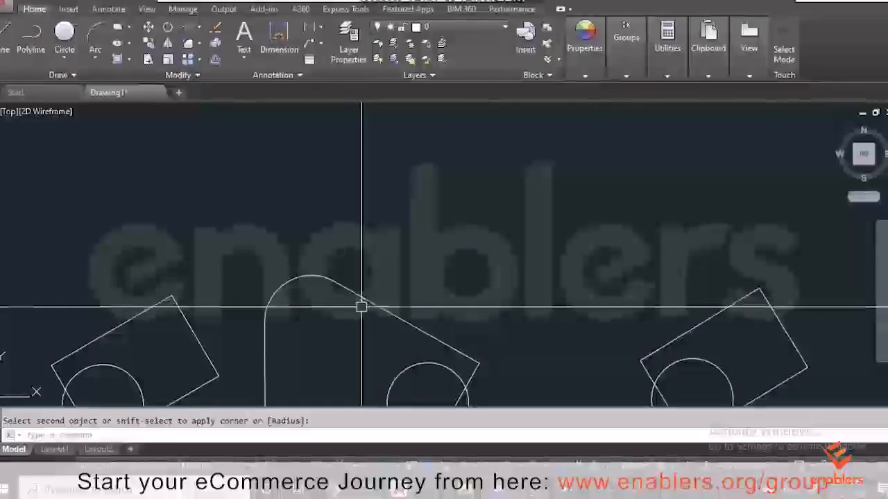
scroll(360, 306, down, 5)
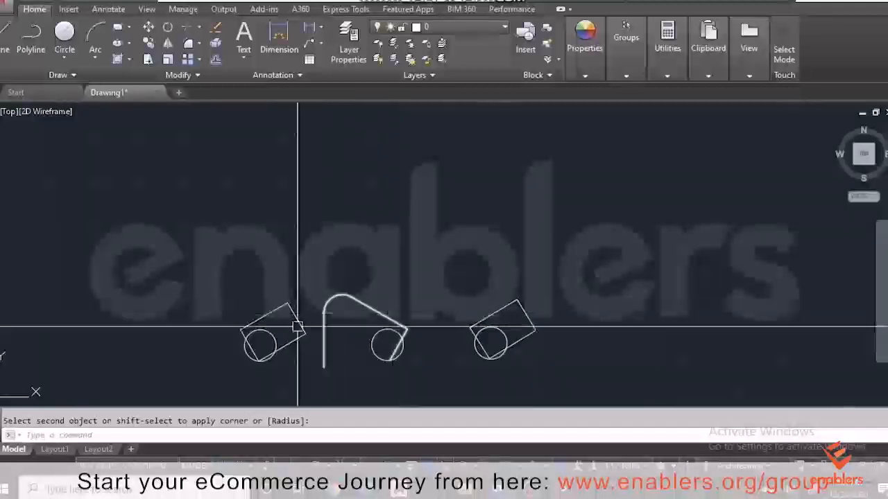
text(f)
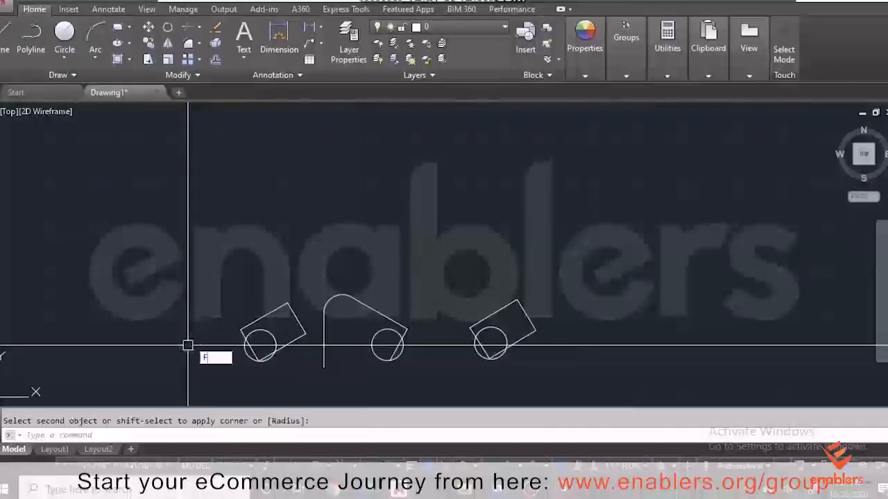
key(Return)
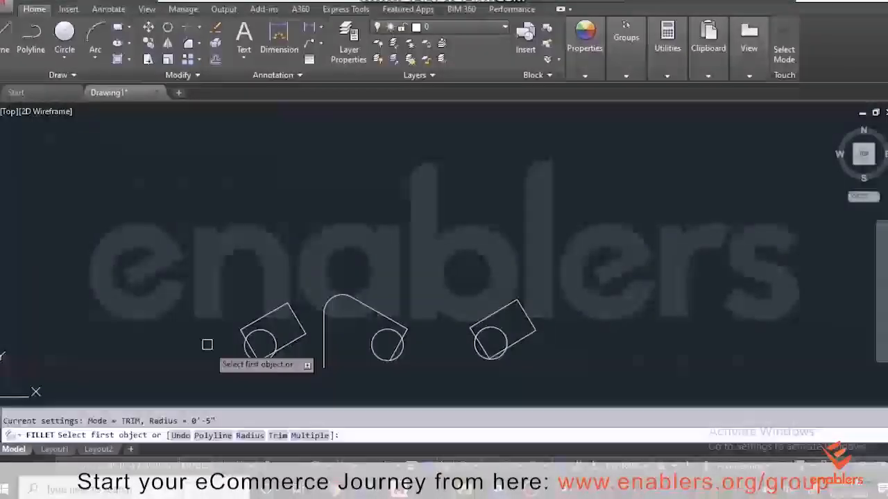
click(250, 435)
text(0)
key(Return)
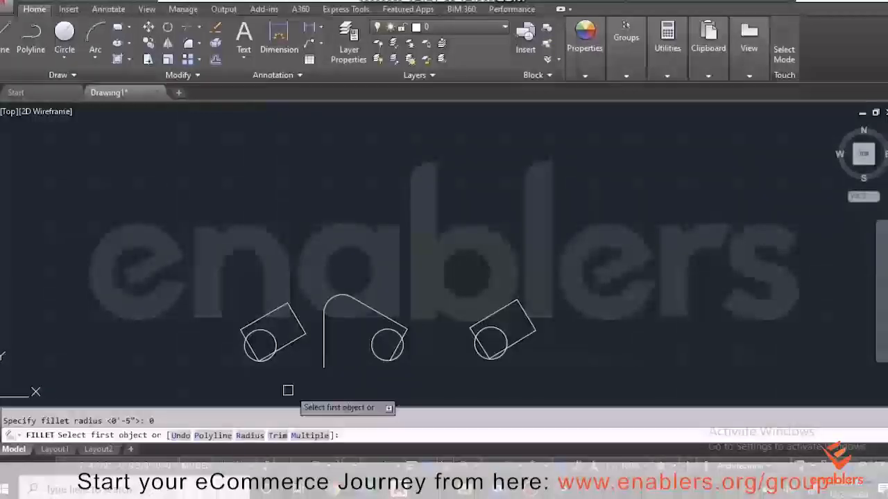
click(324, 351)
click(352, 301)
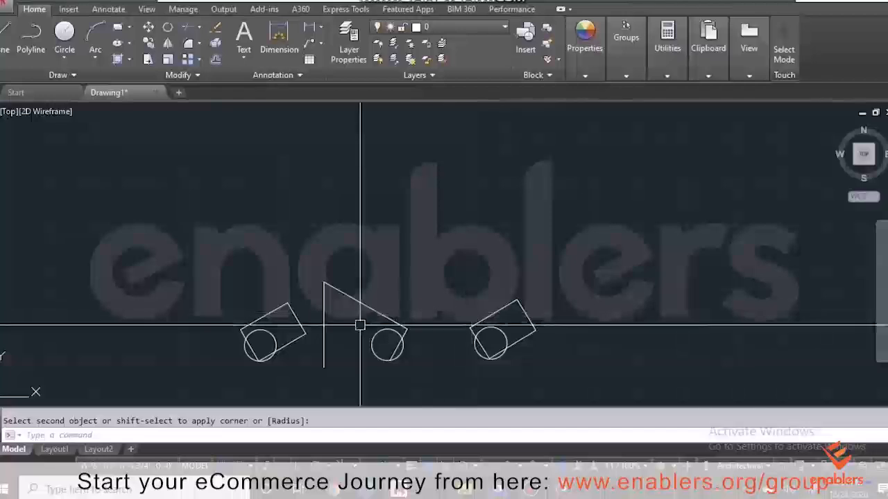
Draw two connected lines from the vertical line's lower end up past the middle rectangle, and down across the right rectangle and circle.
key(Escape)
text(l)
key(Return)
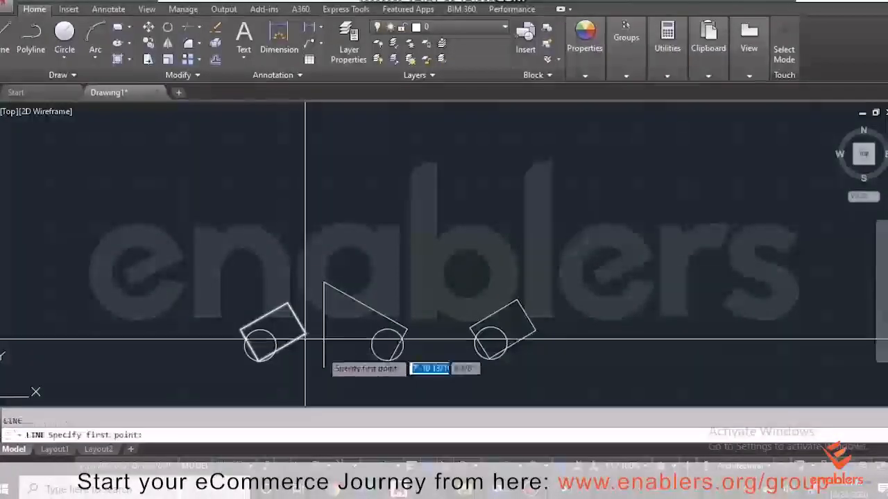
click(323, 366)
click(404, 281)
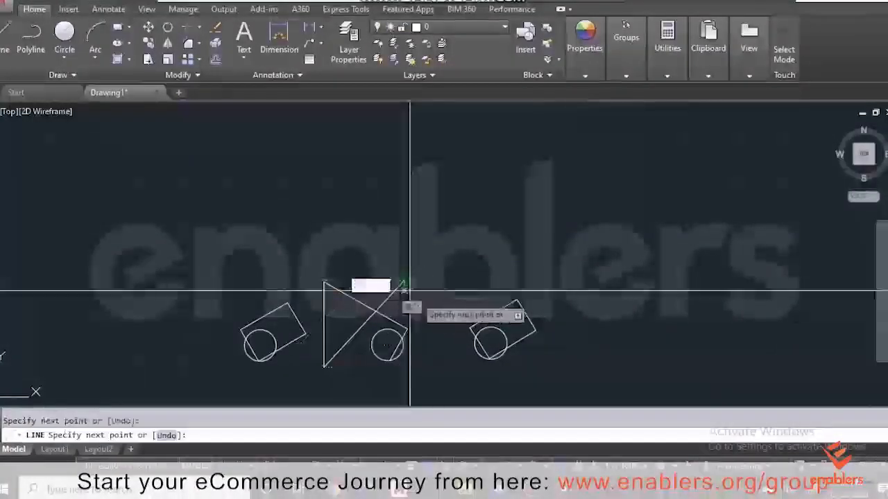
click(545, 362)
key(Return)
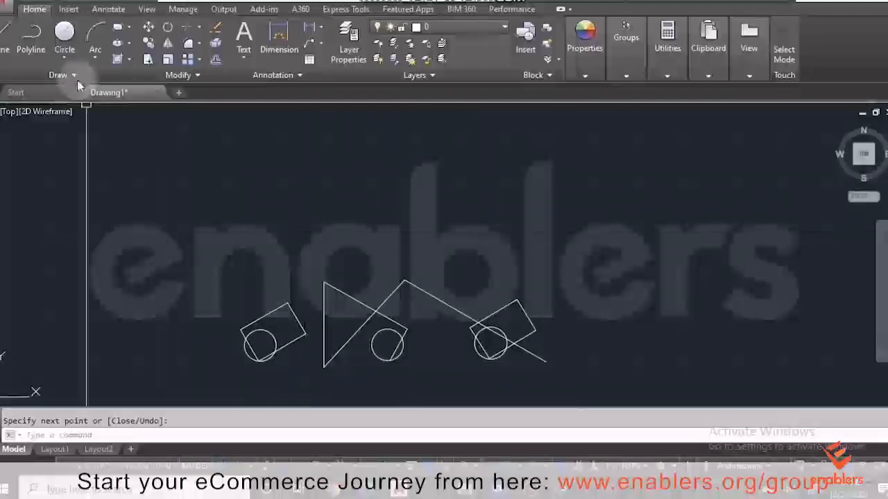
Using all objects as cutting edges, trim the line inside the right circle, the middle circle's outer arc and the middle rectangle's extended upper edge.
click(187, 29)
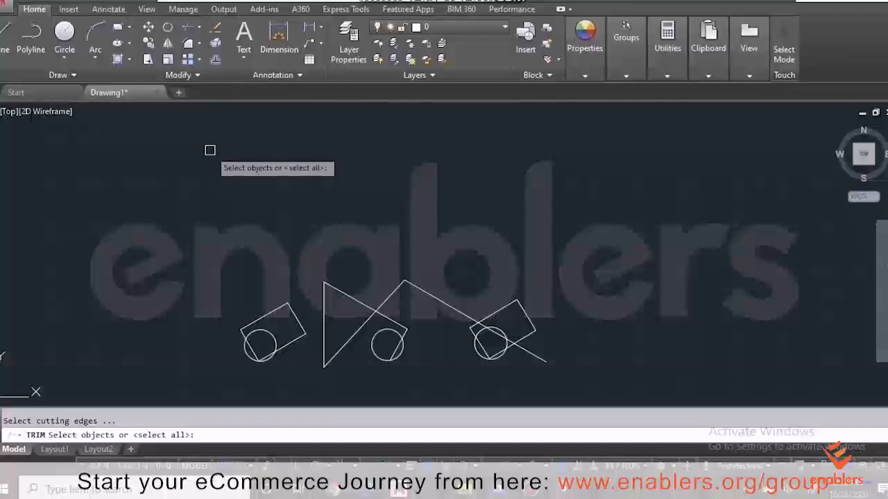
key(Return)
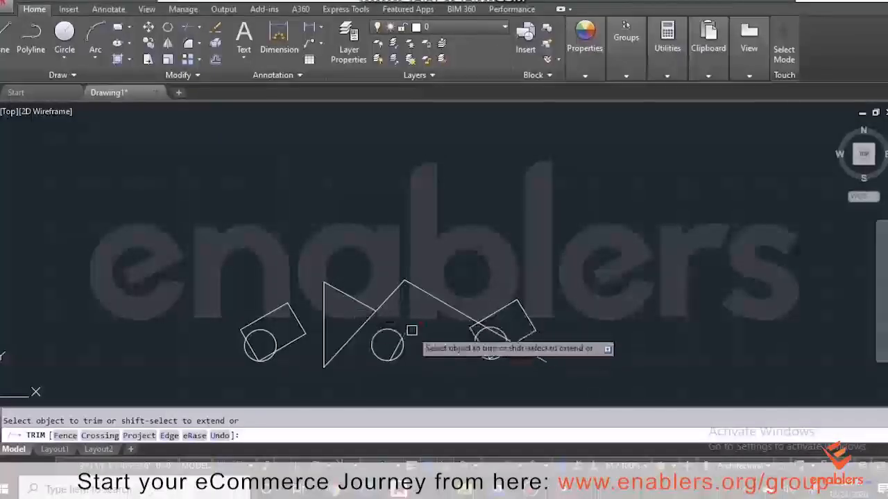
scroll(487, 337, up, 3)
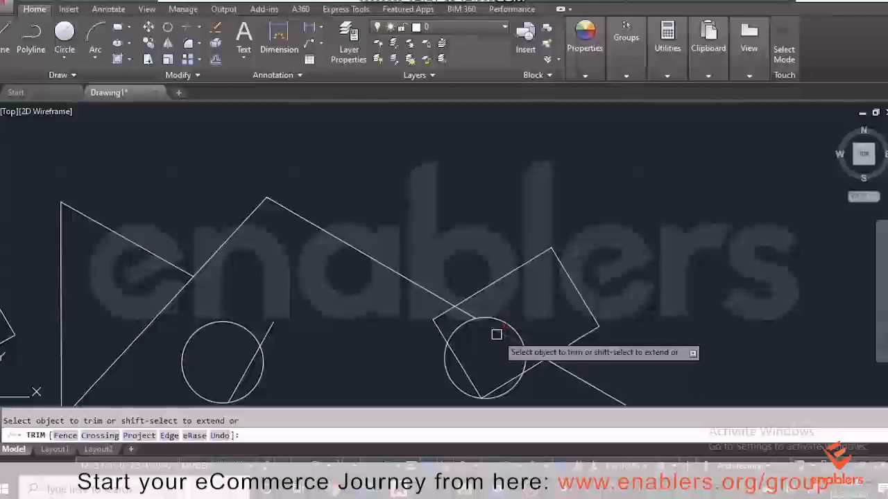
click(541, 368)
click(501, 341)
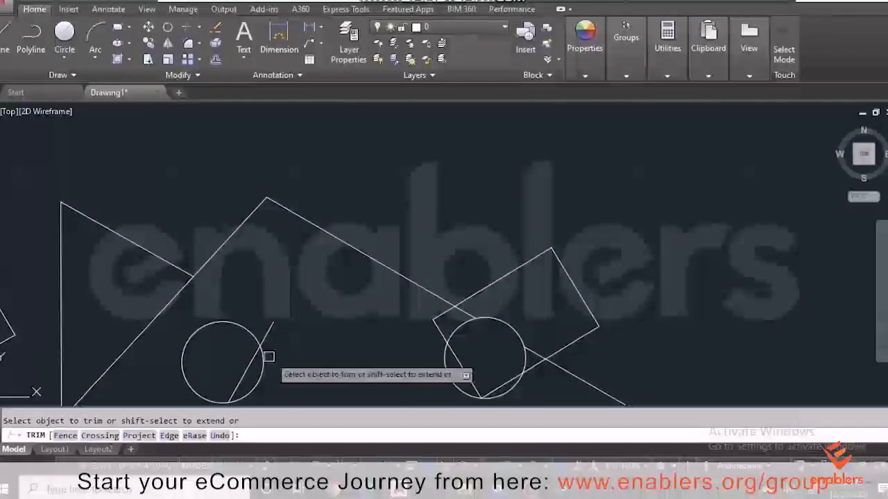
scroll(269, 357, down, 2)
scroll(265, 375, up, 2)
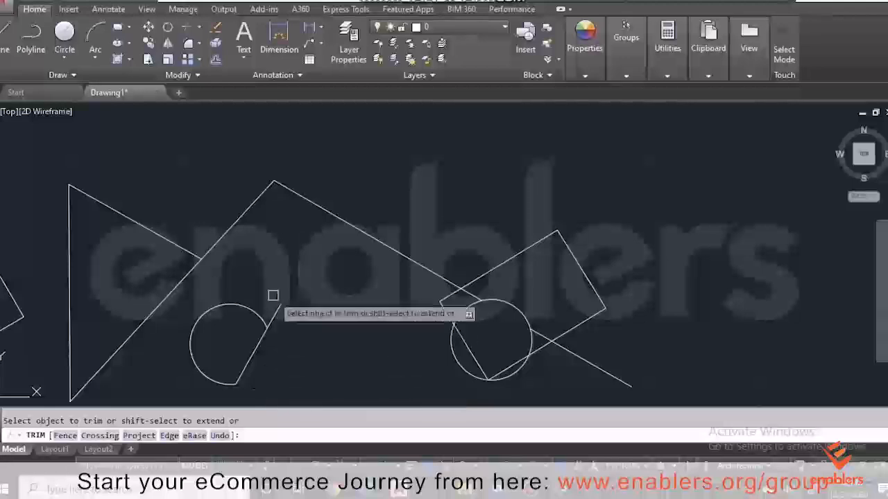
scroll(274, 303, down, 1)
scroll(274, 300, down, 1)
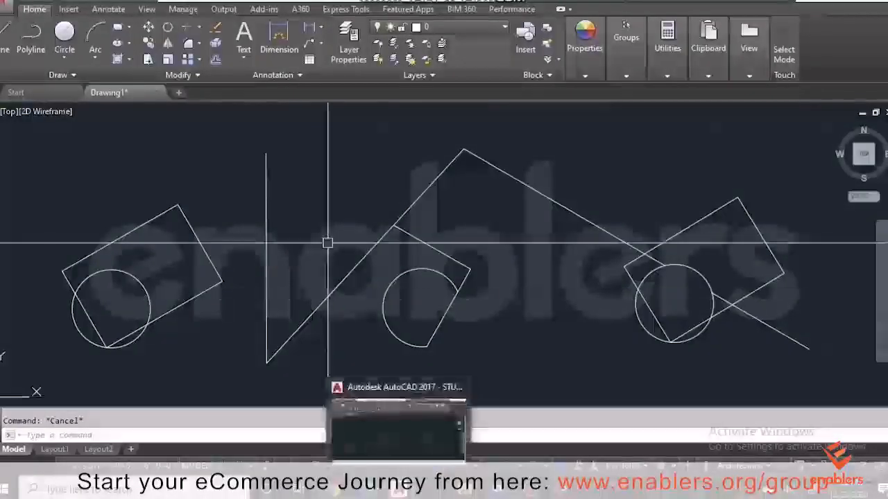
Offset the large rectangle to the right of the other shapes inward by 5 inches.
scroll(274, 244, down, 3)
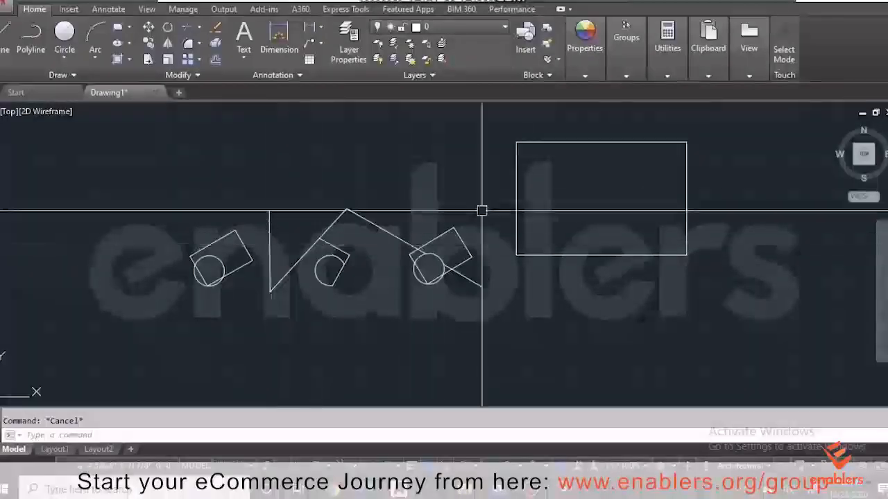
scroll(625, 161, up, 2)
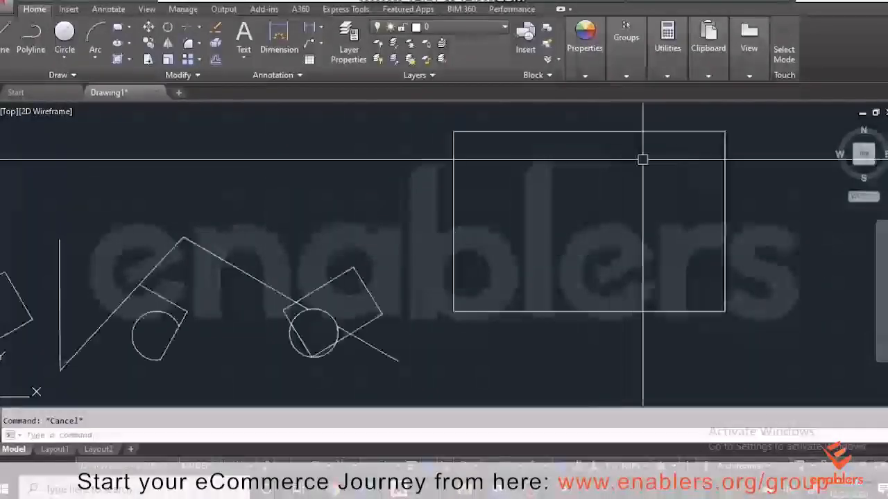
click(725, 169)
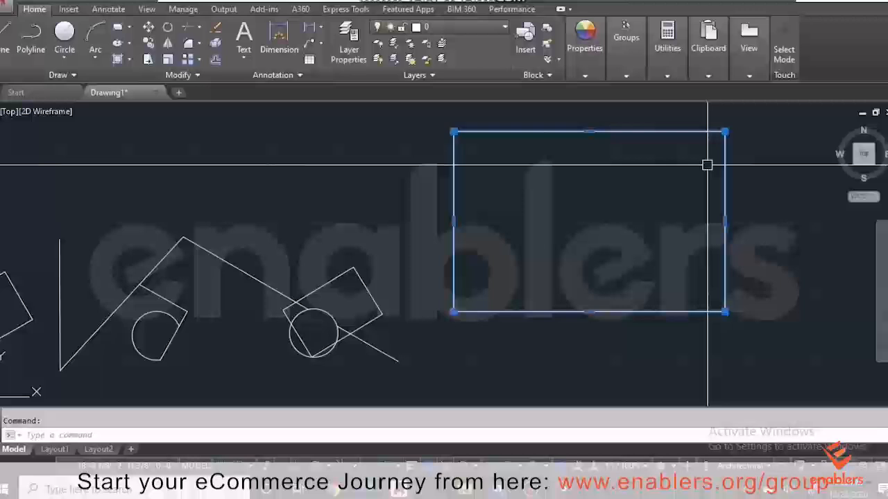
click(216, 60)
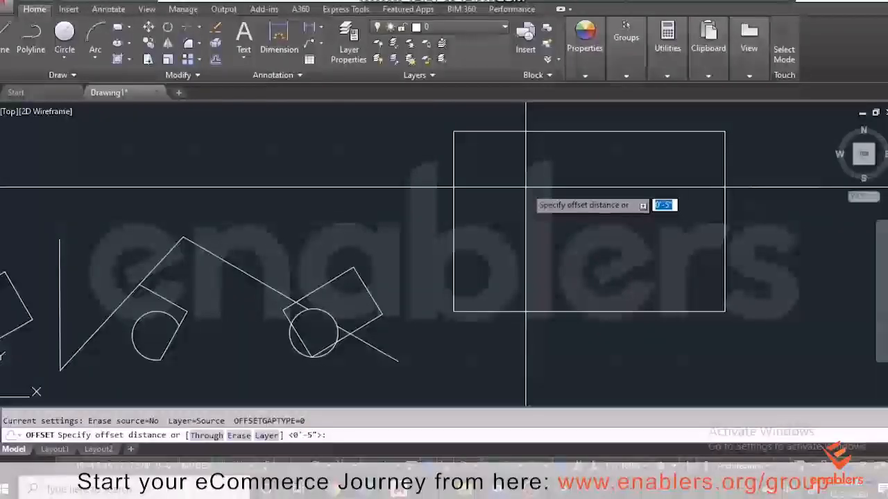
text(5)
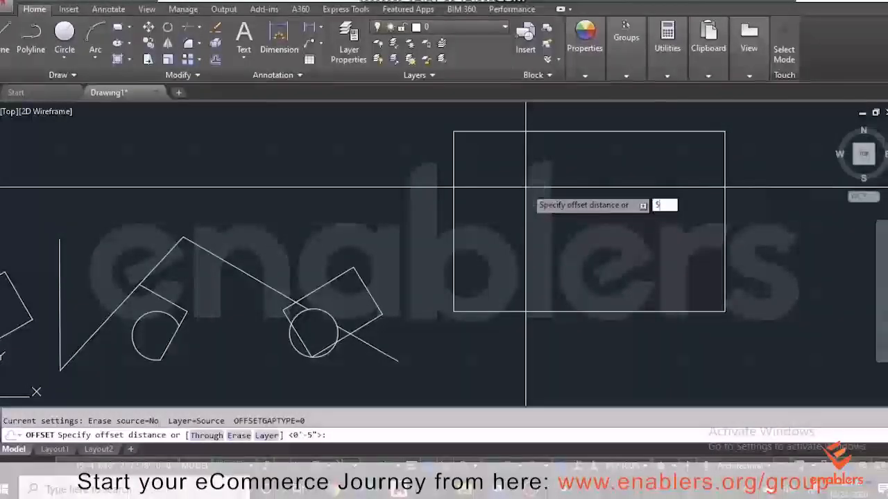
key(Return)
click(525, 132)
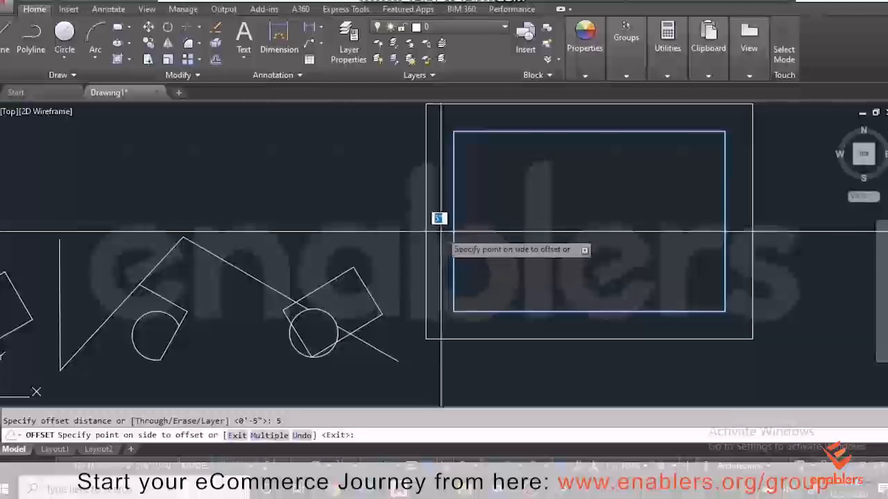
scroll(430, 239, down, 3)
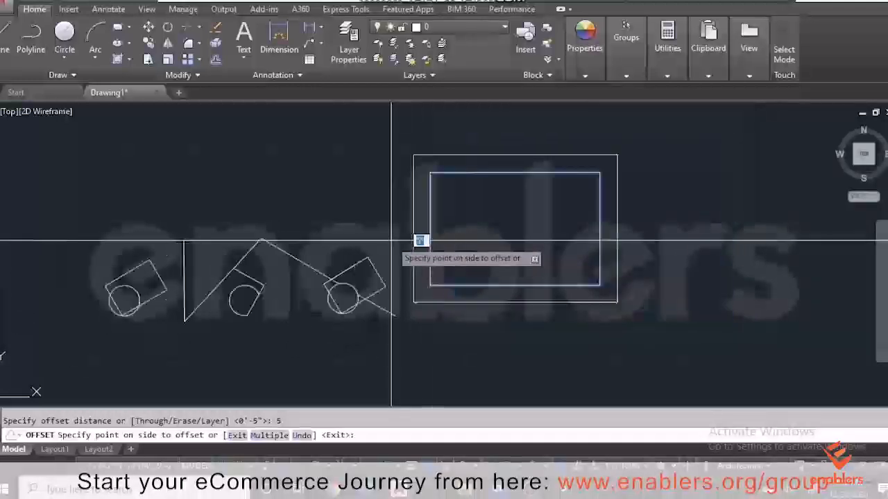
click(477, 211)
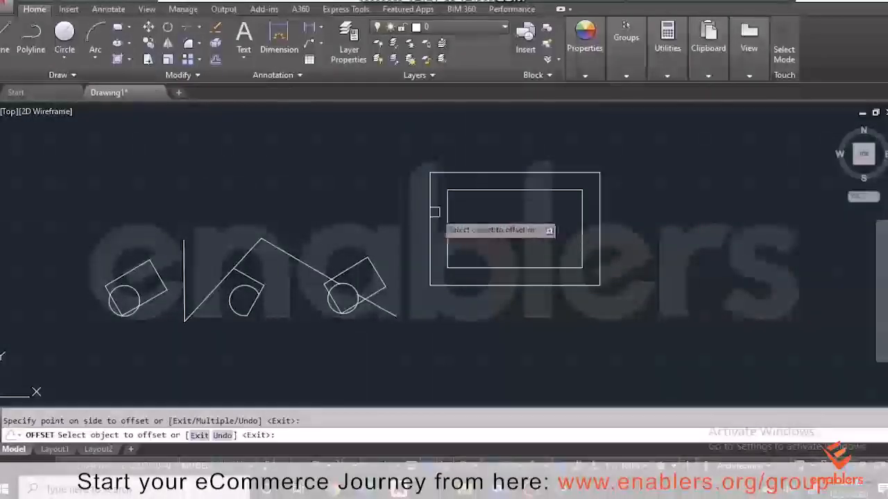
Offset the original large rectangle outward by the same 5 inches and end the Offset command.
click(432, 213)
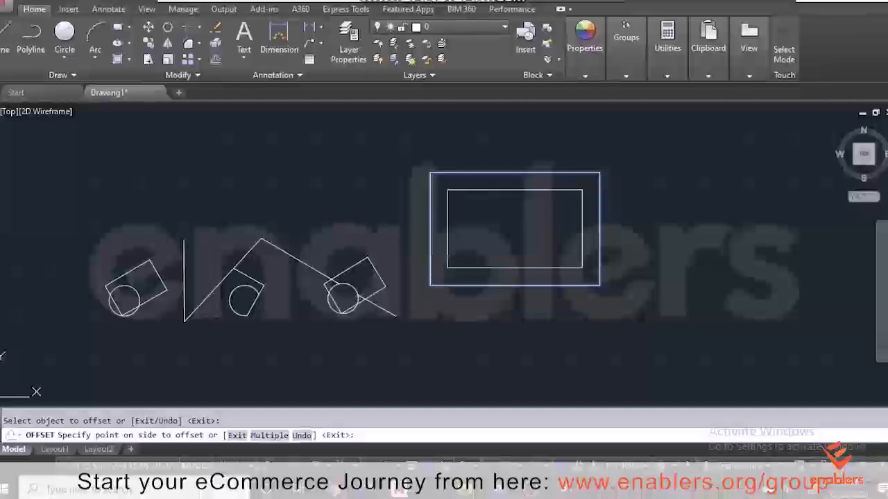
click(391, 220)
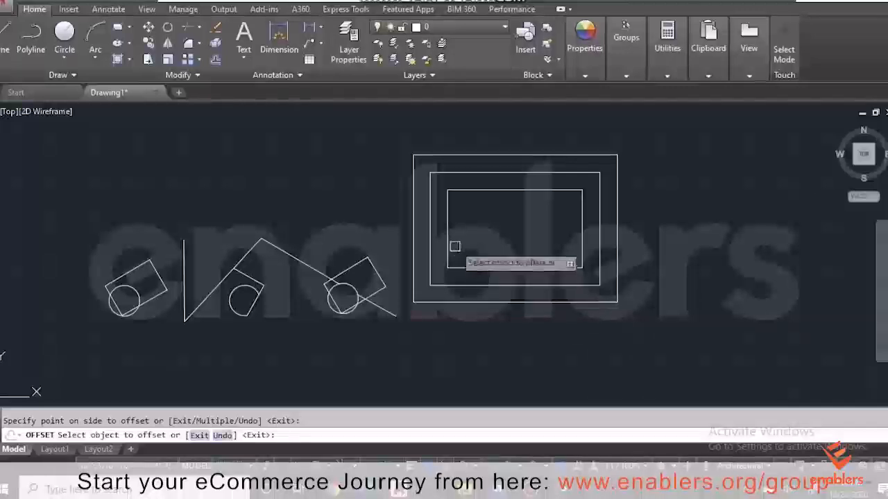
key(Escape)
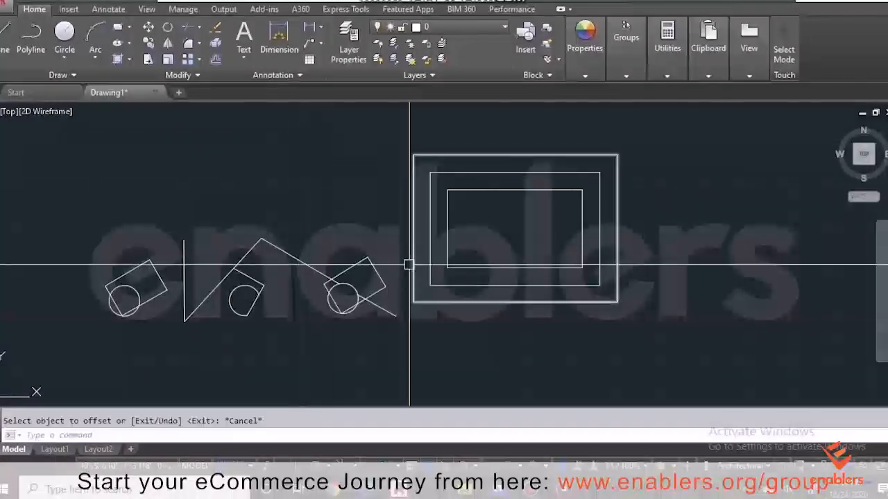
Offset the original large rectangle outward by 10 inches and end the Offset command.
key(Return)
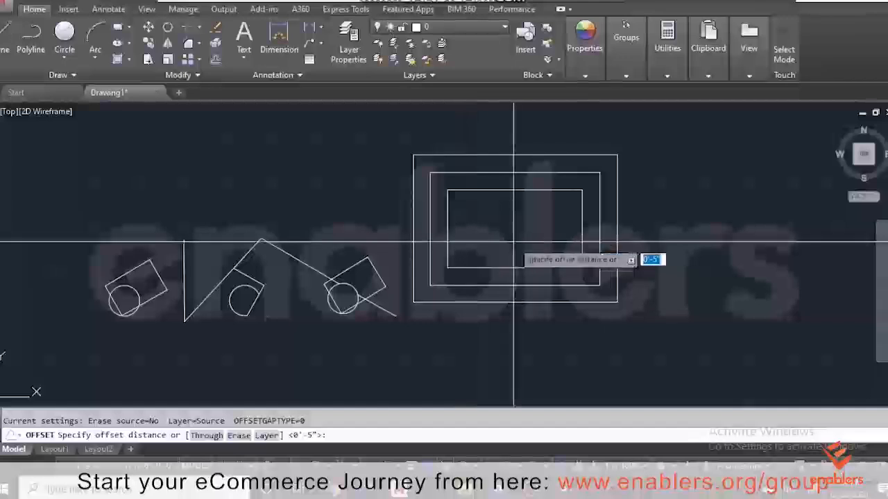
text(1)
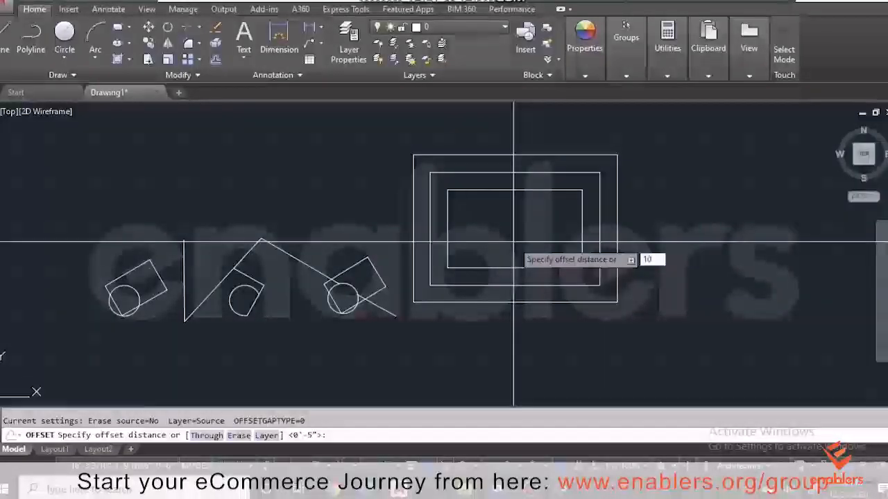
text(0)
key(Return)
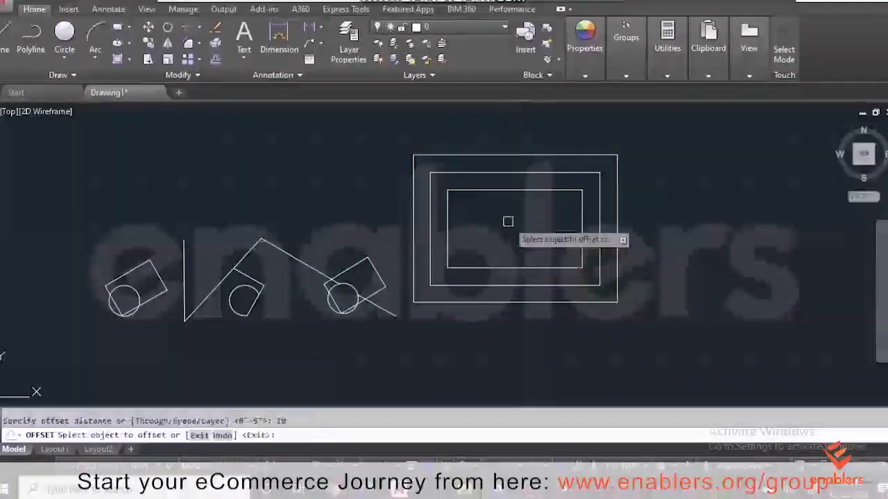
click(470, 171)
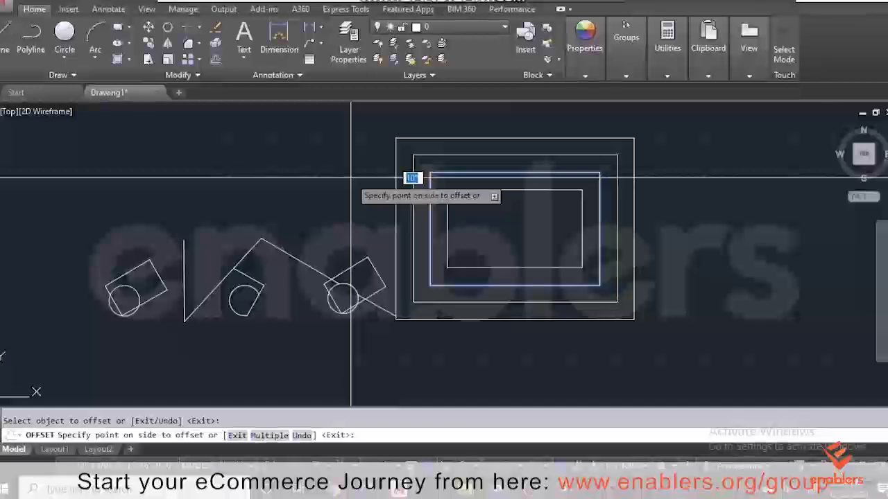
click(354, 178)
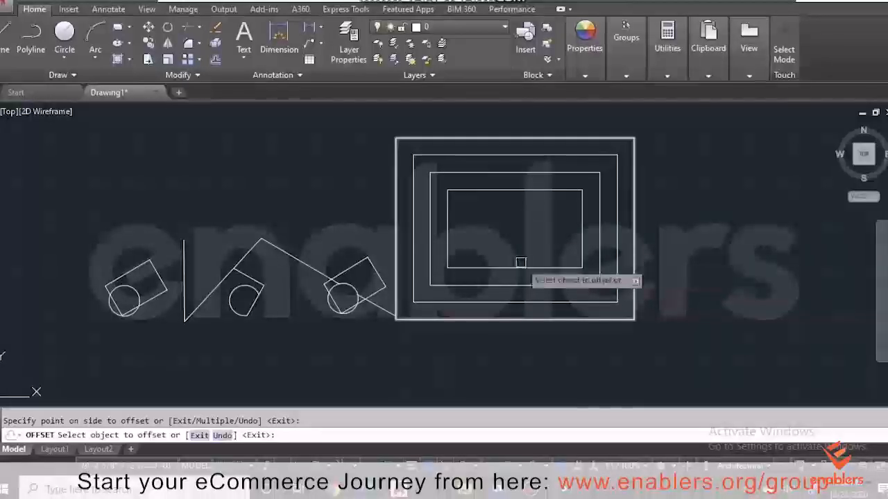
scroll(520, 262, down, 2)
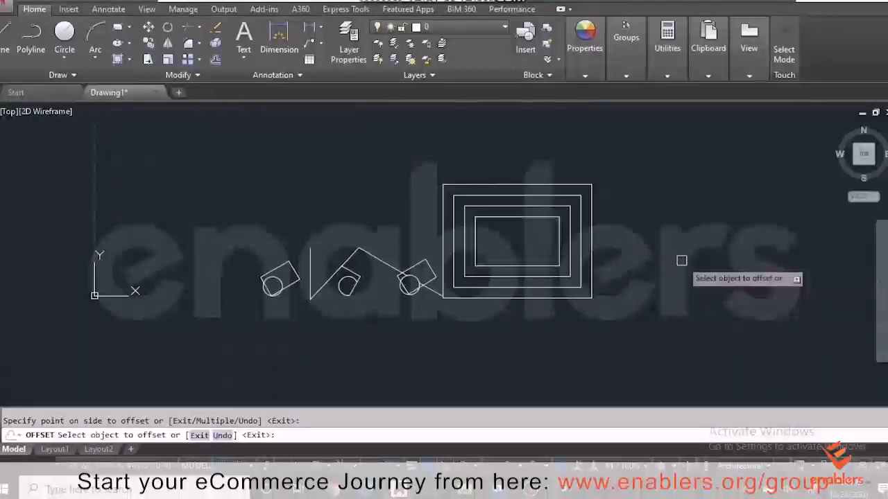
key(Return)
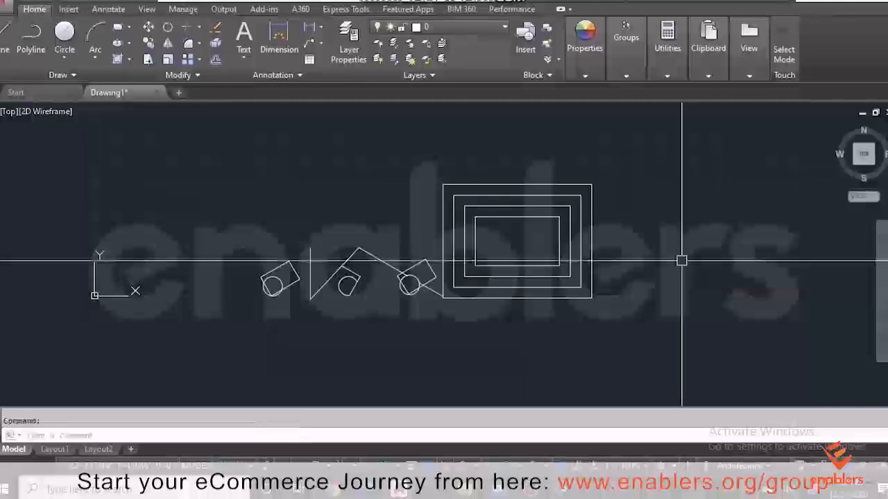
Erase all the practice shapes, including the nested rectangles, tilted rectangles, circles and lines.
click(638, 160)
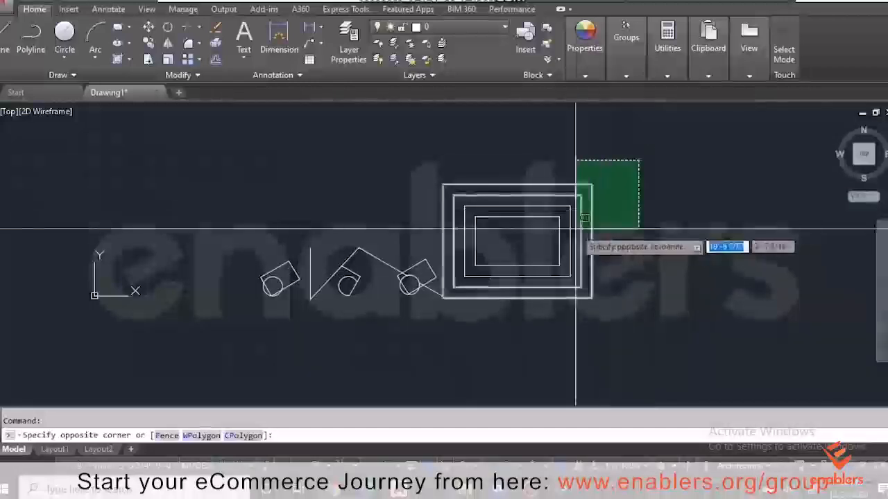
click(239, 335)
key(Delete)
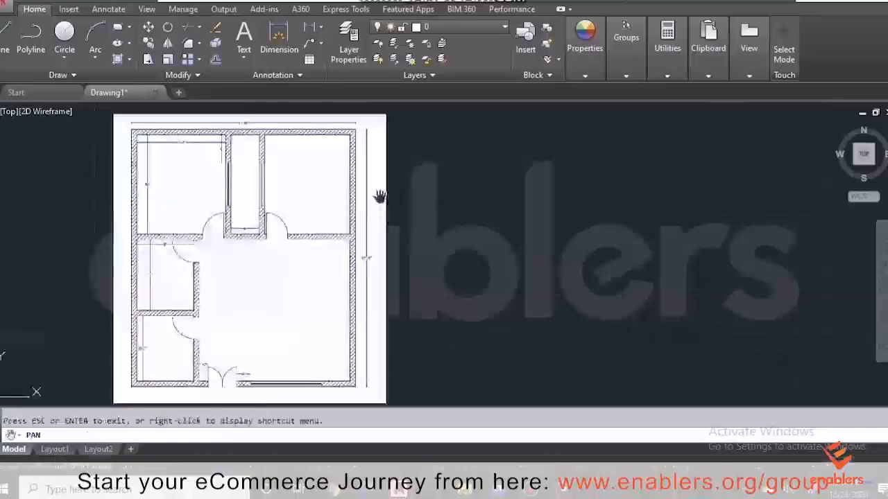
Start the floor plan outline beside the reference image with a horizontal top line 31'6" long.
scroll(200, 148, up, 2)
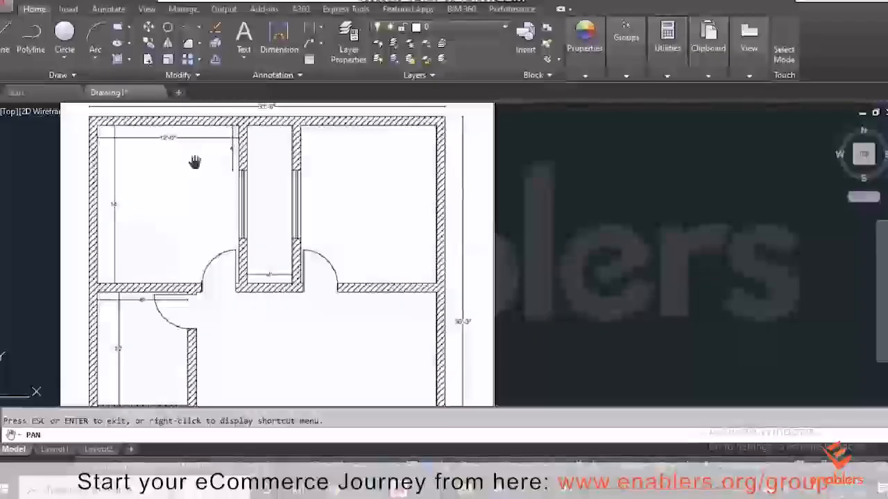
drag(195, 162, 260, 220)
scroll(250, 200, down, 2)
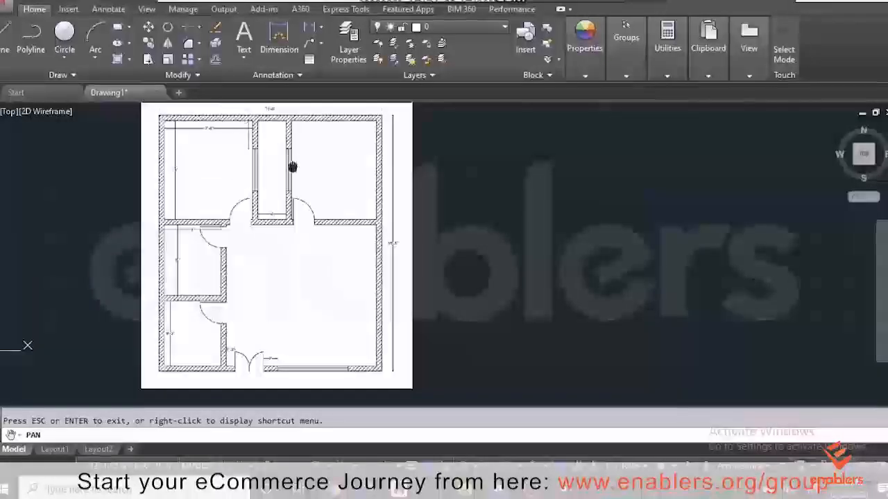
drag(292, 167, 214, 174)
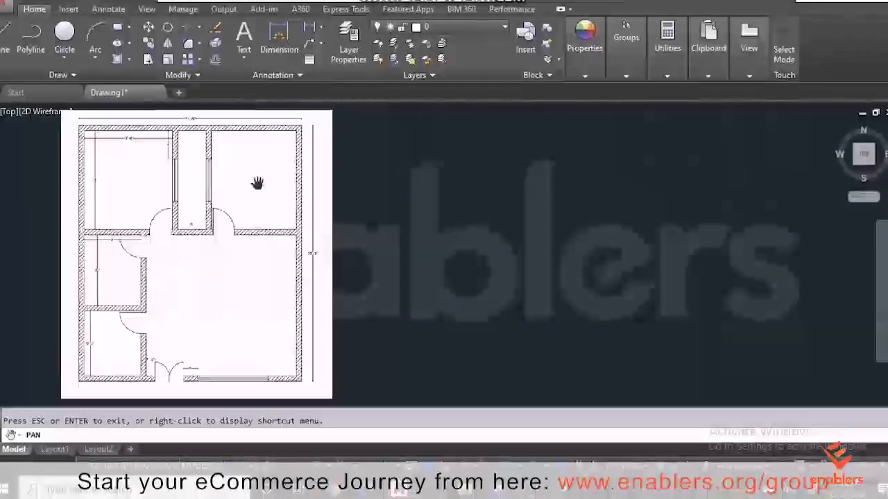
key(Escape)
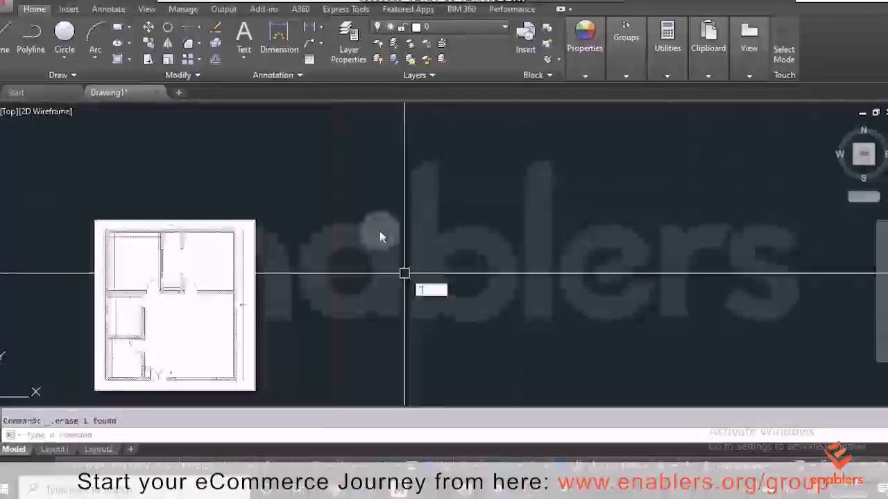
key(Escape)
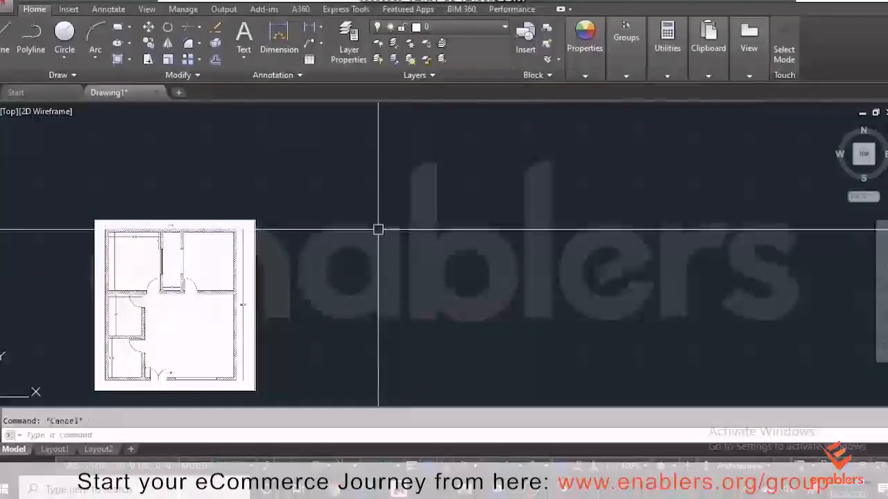
text(l)
key(Return)
click(312, 220)
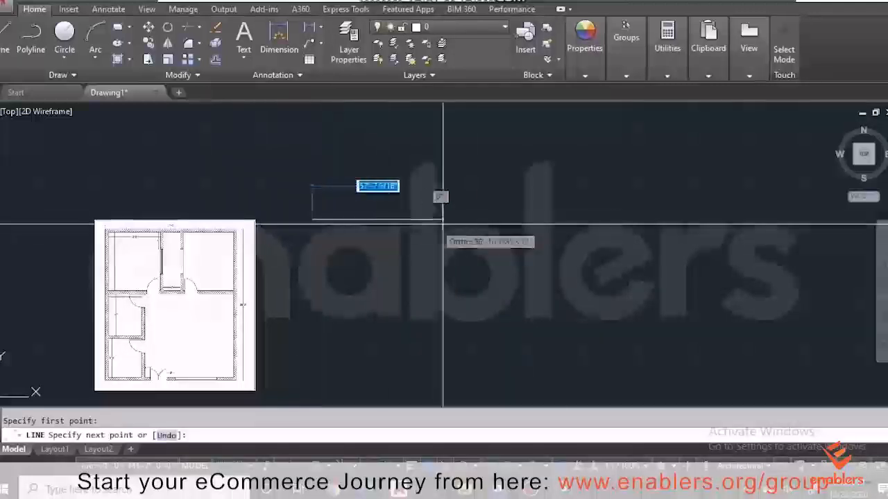
text(31)
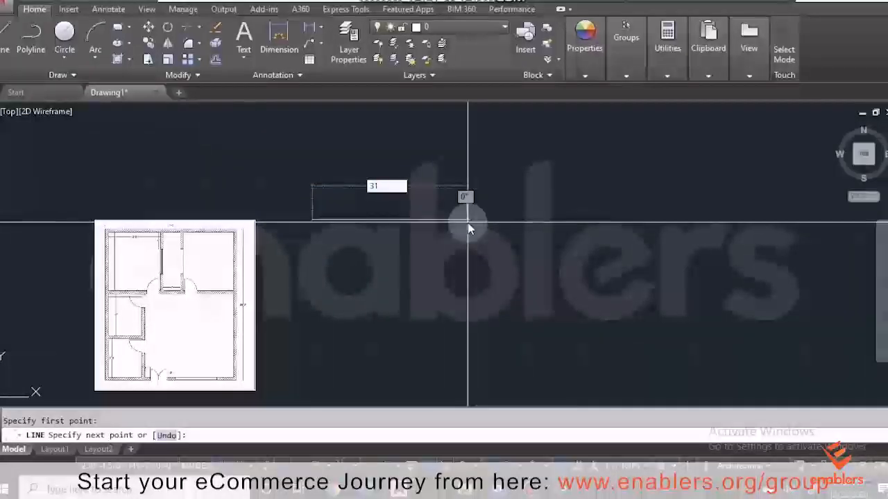
text('6)
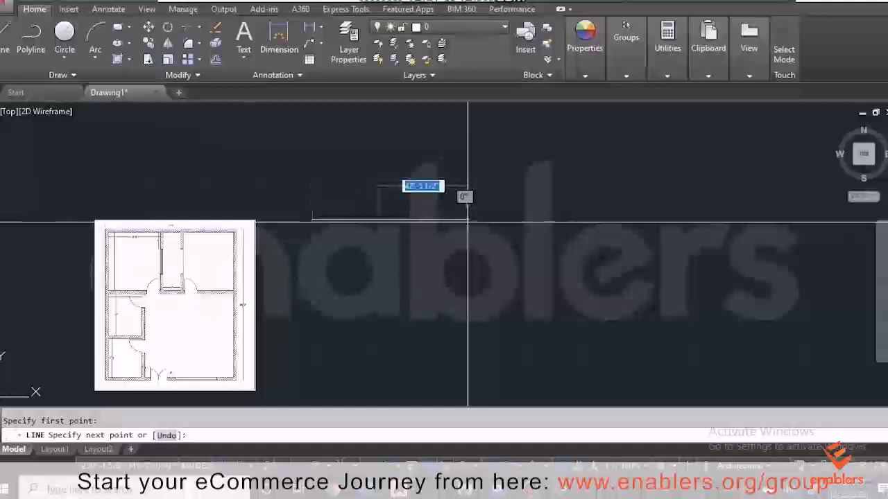
key(Return)
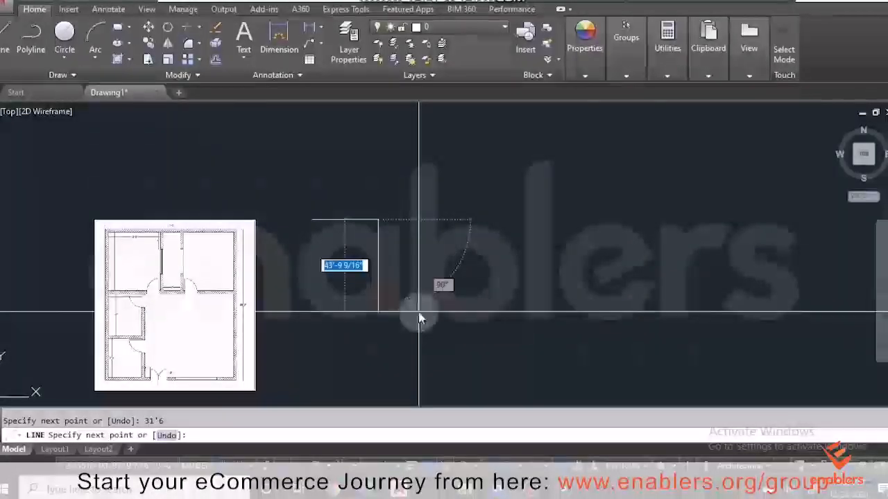
Continue the outline 36'3" straight down and 31'6" back to the left, and close it.
text(36')
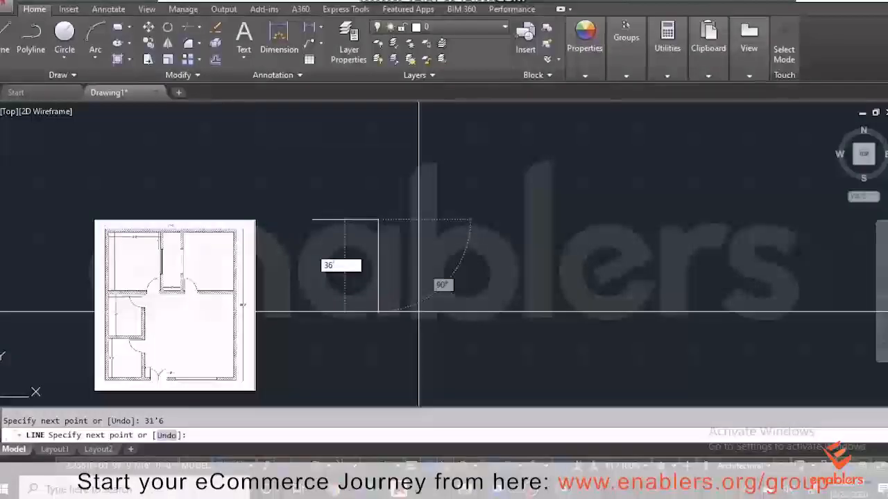
text(3)
key(Return)
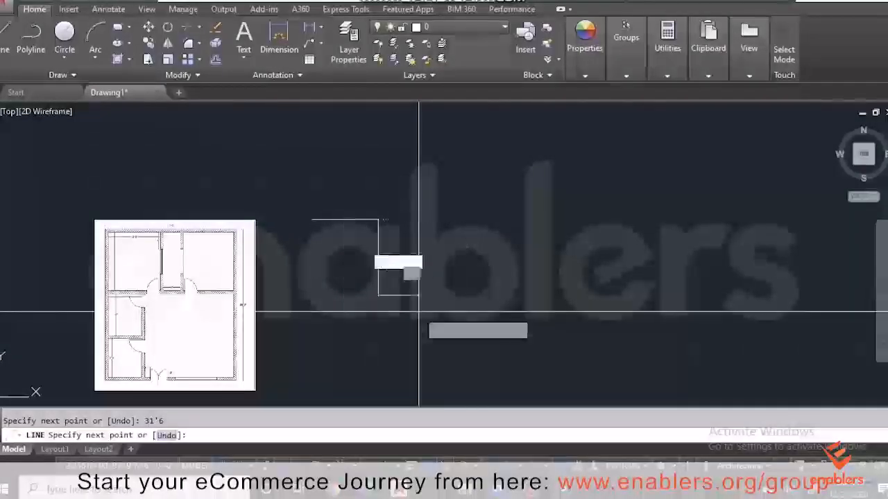
text(3)
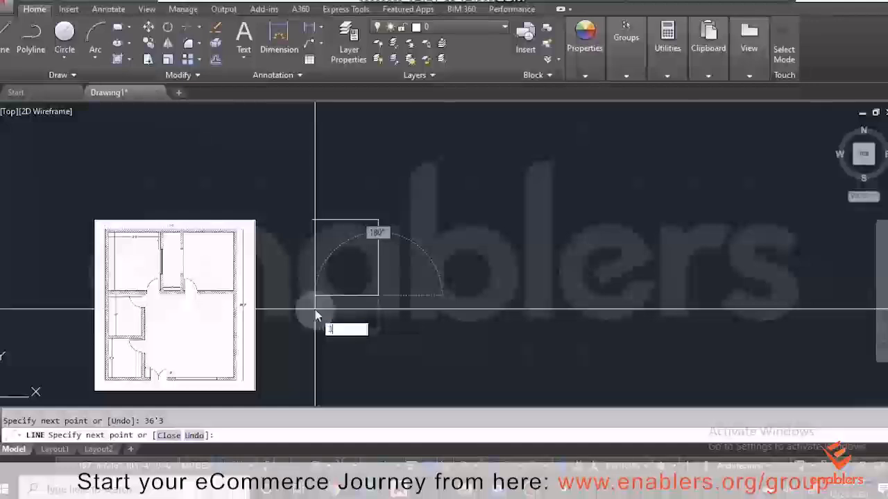
text(1)
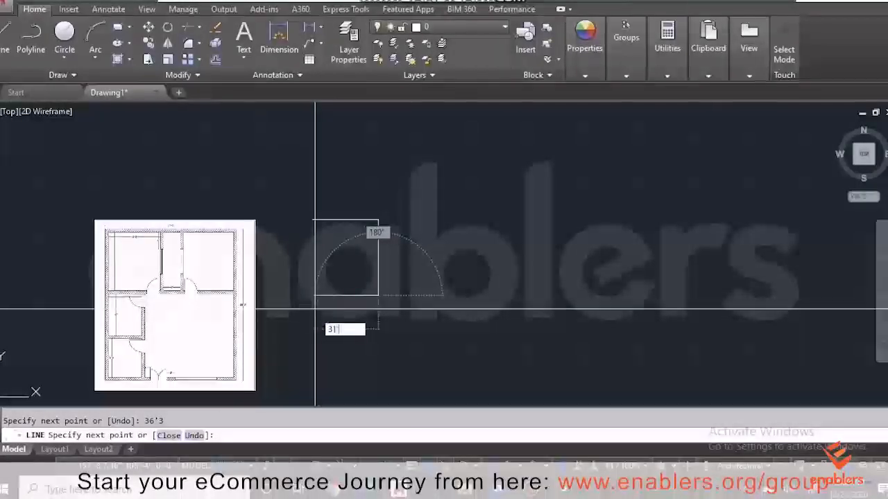
text('6)
key(Return)
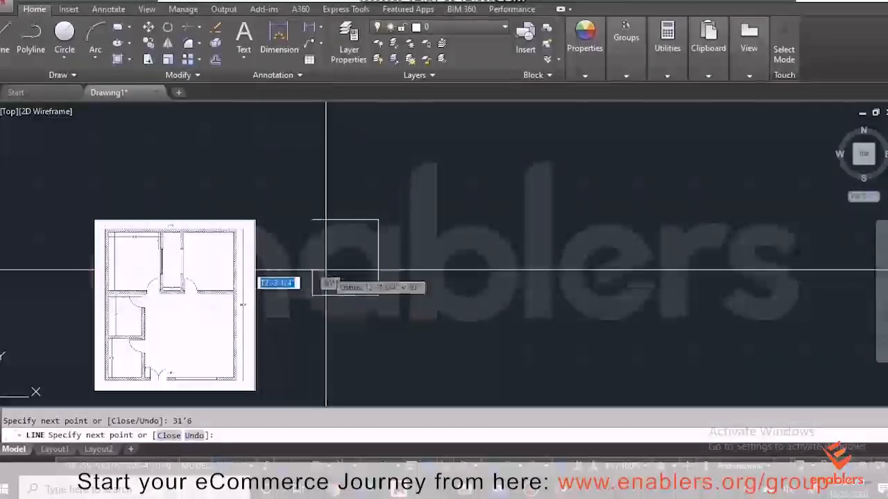
text(c)
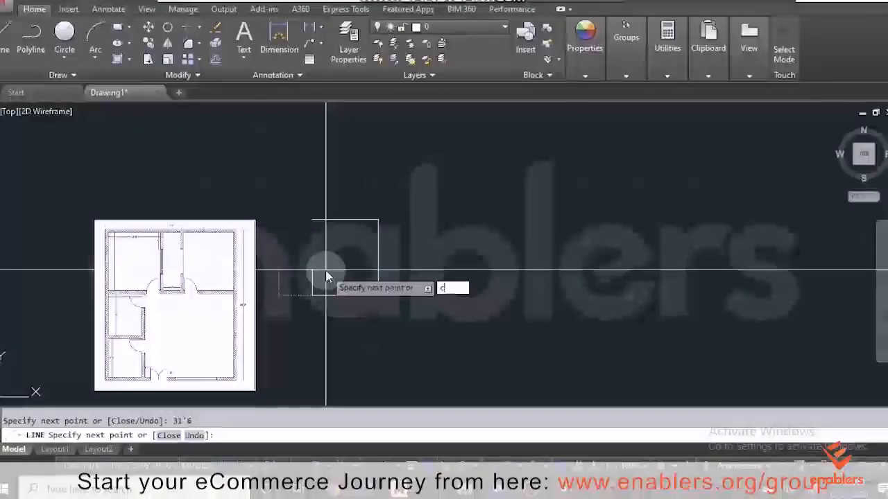
key(Return)
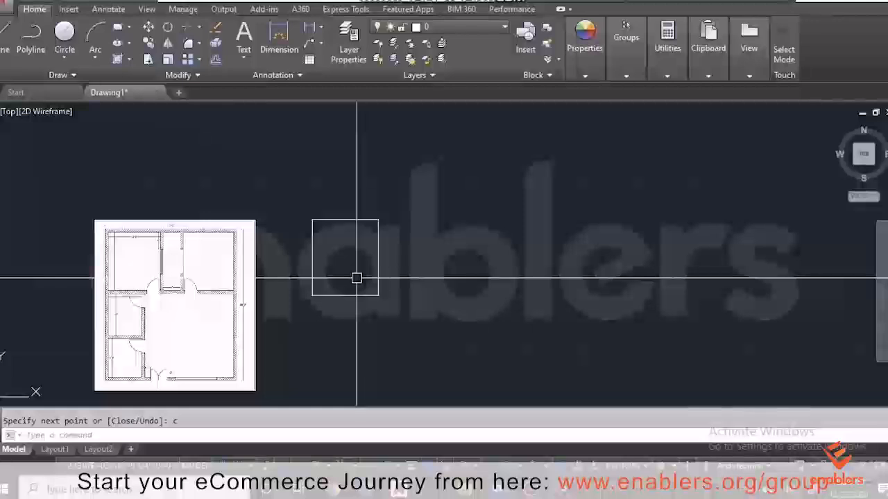
Offset the four lines of the outline inward by 9 inches to form the outer walls.
key(Return)
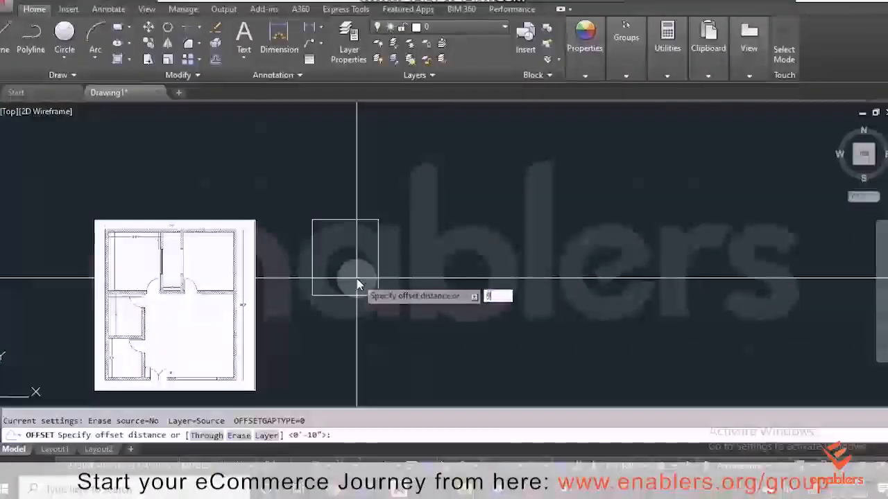
key(Return)
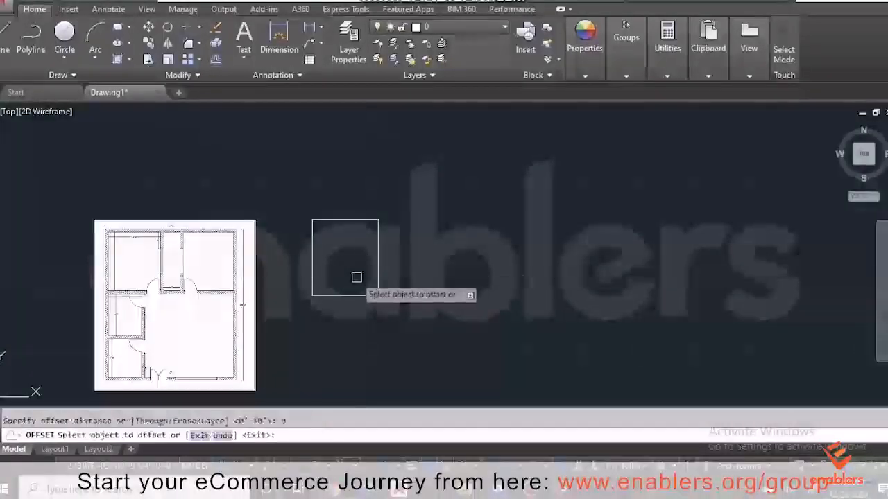
click(315, 260)
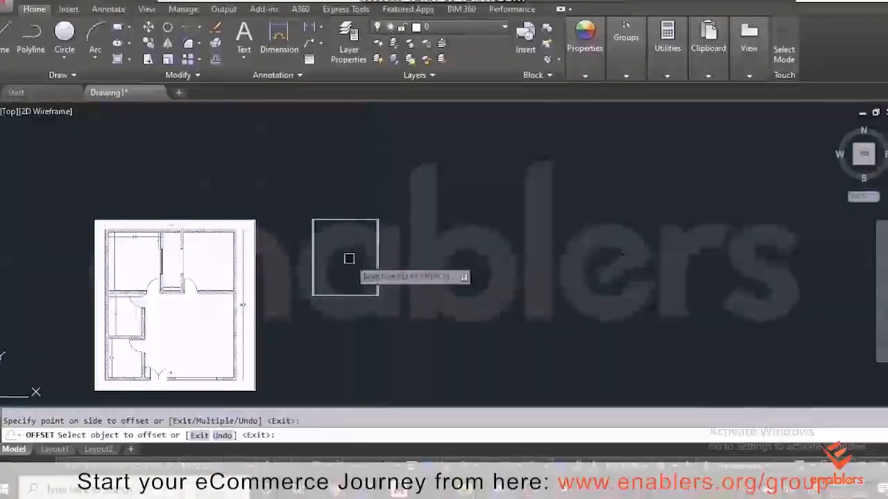
click(347, 221)
click(349, 251)
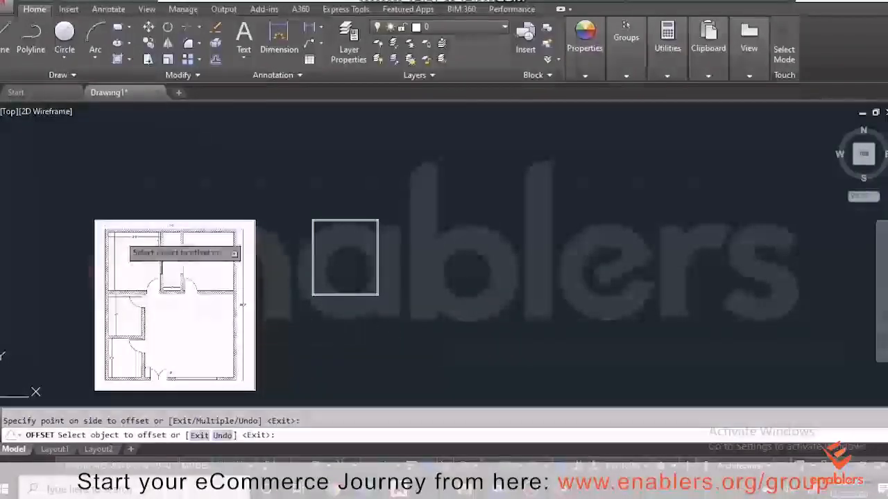
Check the room width on the reference plan and start an offset with a distance of 12'6".
scroll(111, 234, up, 2)
scroll(111, 239, up, 4)
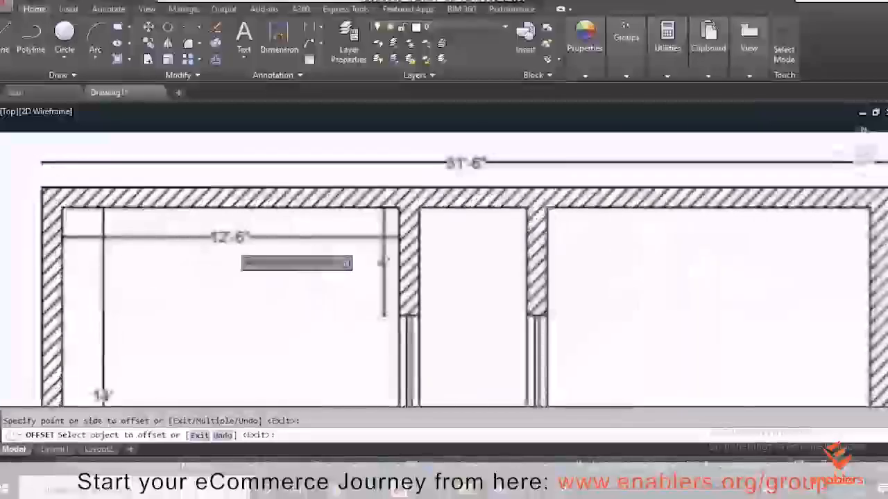
scroll(229, 294, down, 1)
scroll(229, 295, down, 5)
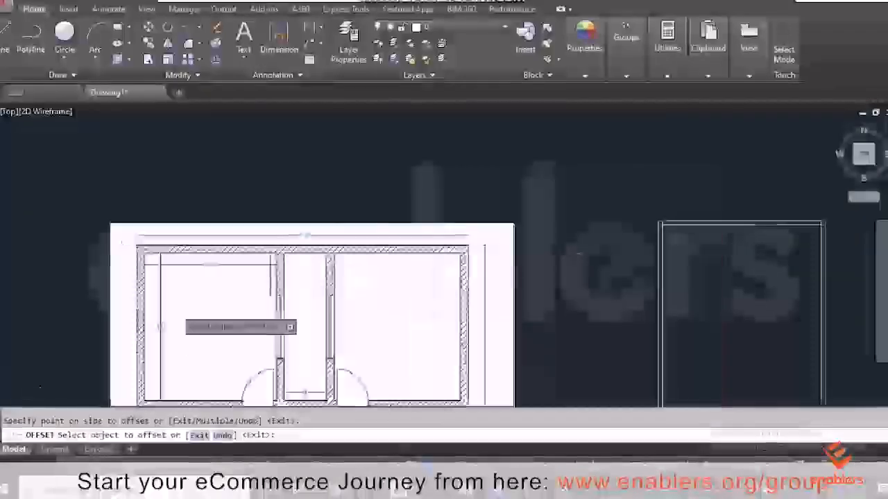
scroll(395, 310, up, 2)
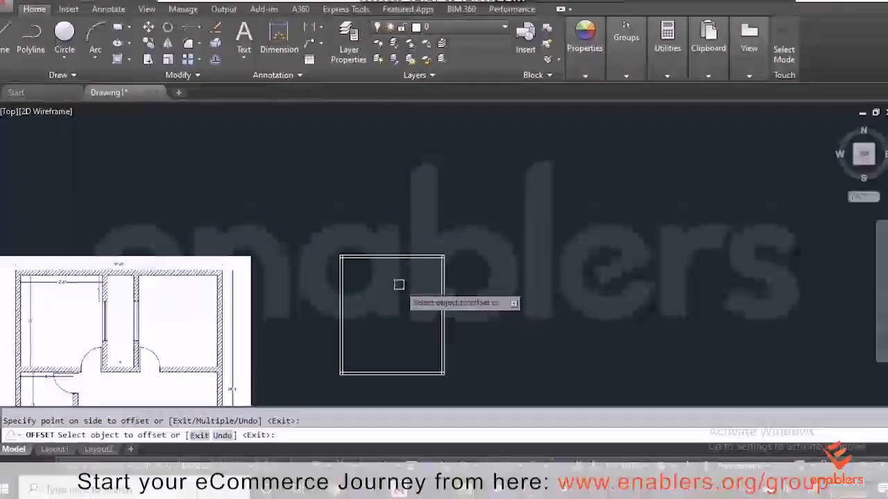
key(Escape)
key(Return)
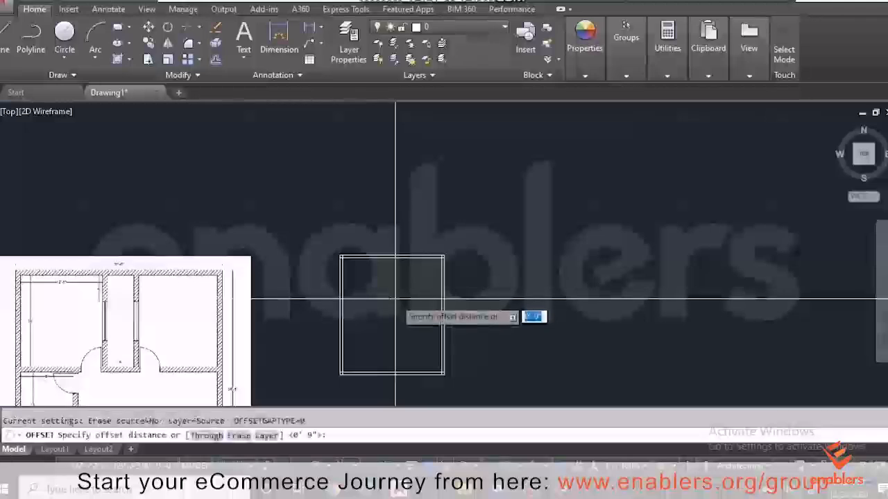
text(12')
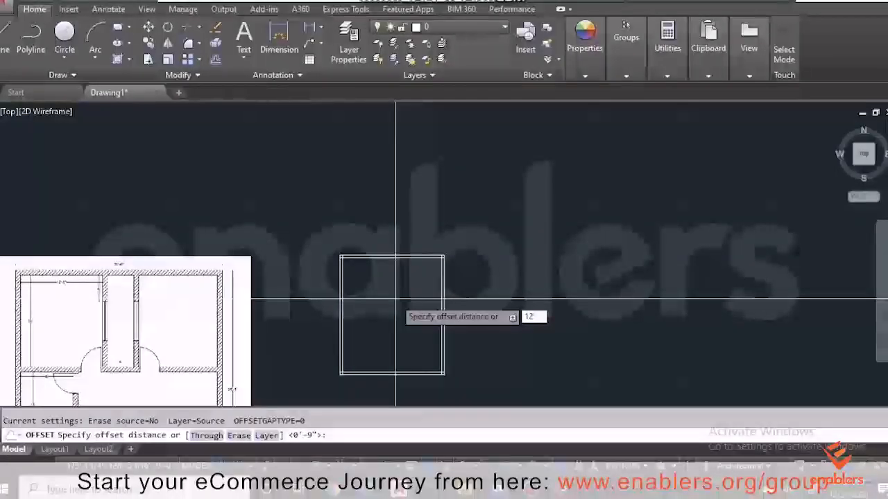
text(6)
key(Return)
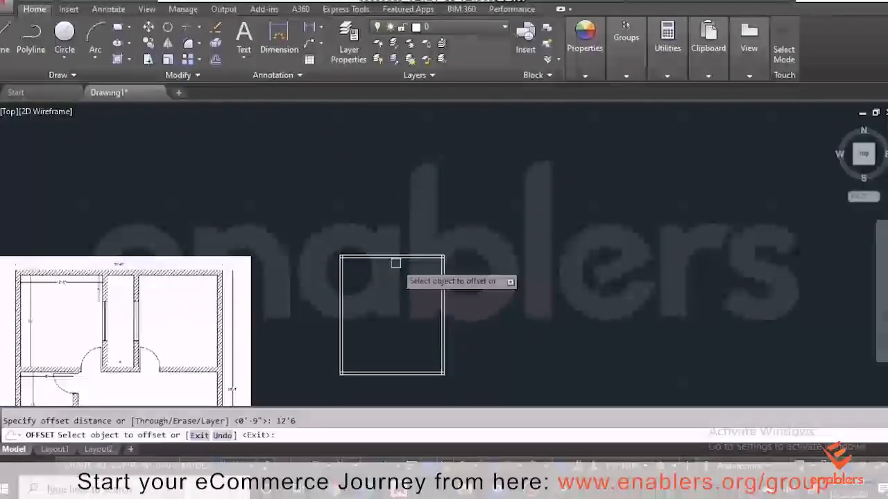
click(395, 258)
click(396, 313)
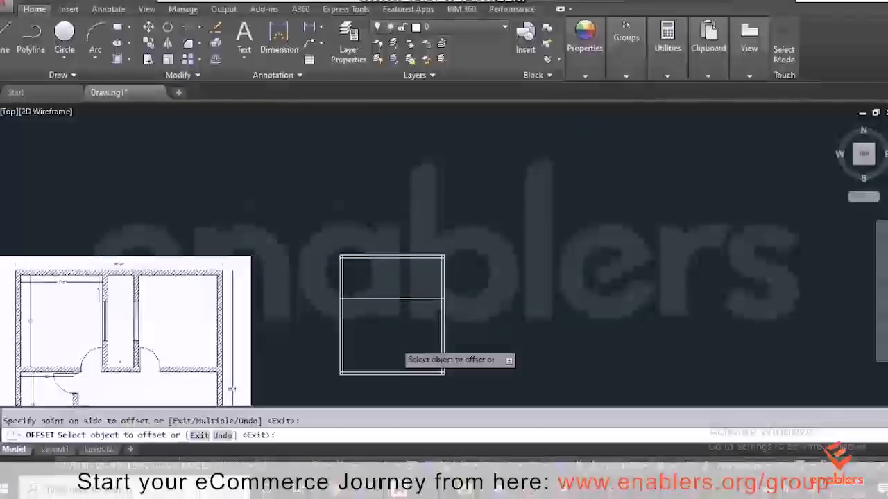
key(ctrl+z)
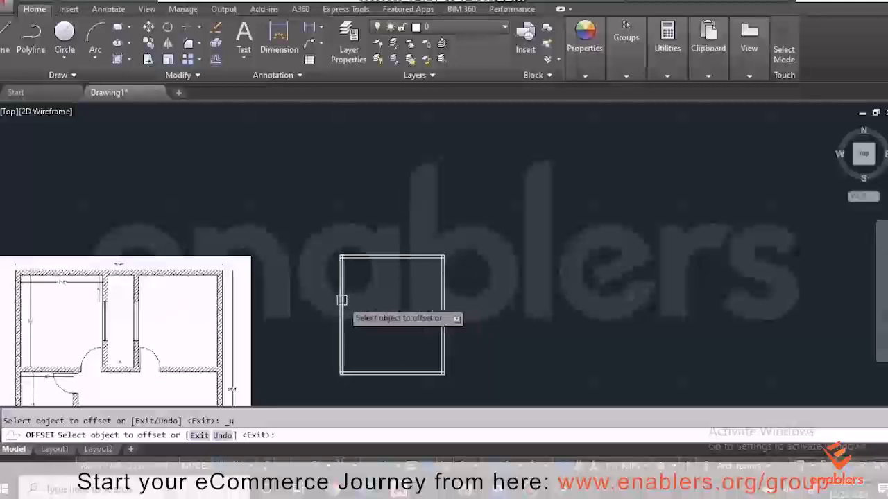
Offset the inner lines of the left and right outer walls 12'6" inward for the two partitions.
click(341, 306)
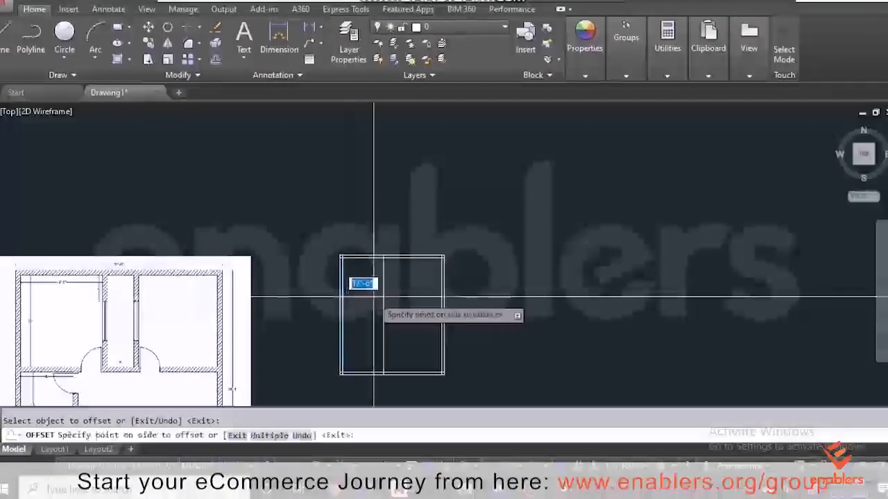
click(373, 298)
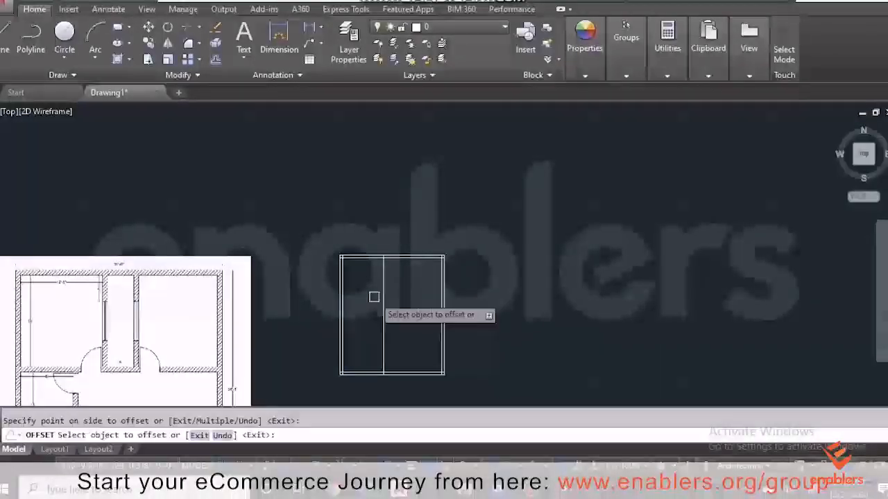
click(436, 297)
click(421, 298)
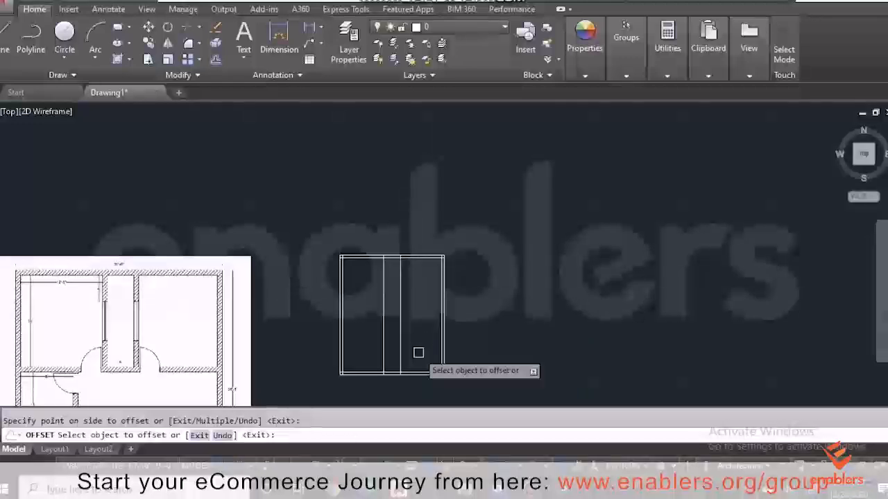
Offset the inner line of the top wall 14' downward to place the cross wall.
key(Return)
key(Return)
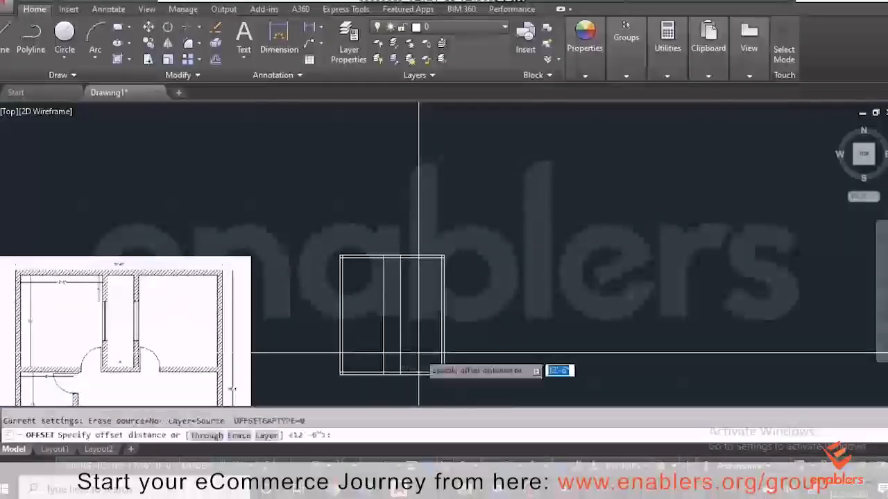
text(14')
key(Return)
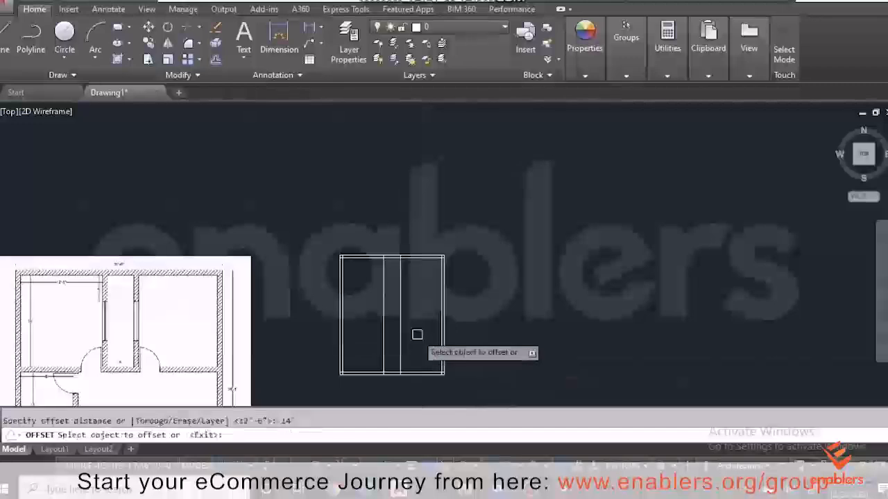
click(410, 259)
click(419, 283)
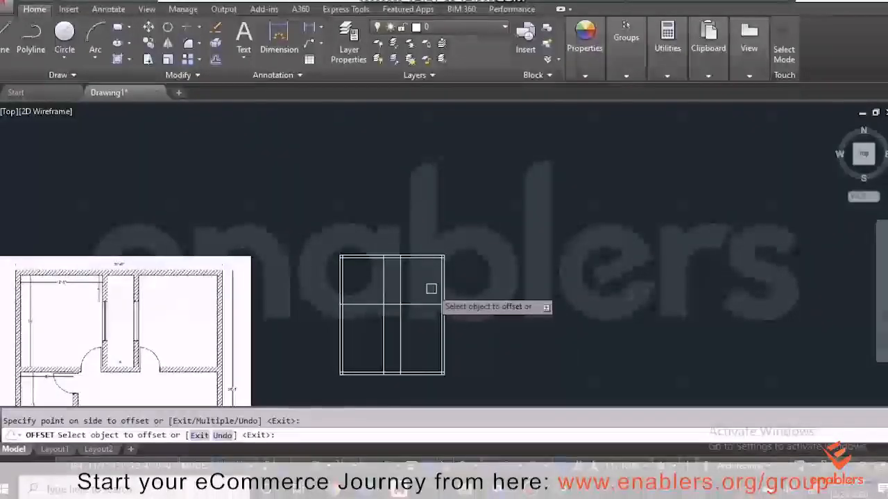
Offset the cross-wall line 9 inches downward and both partition lines 9 inches toward each other to give the walls thickness.
key(Escape)
text(o)
key(Return)
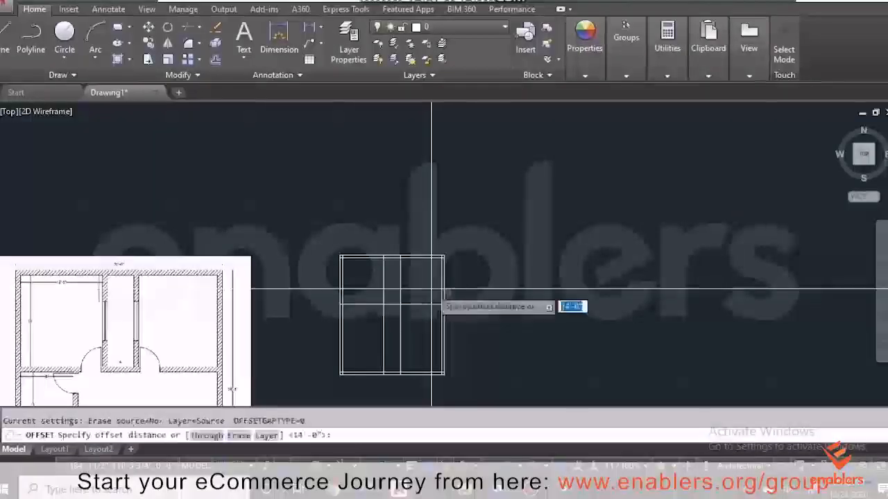
key(Return)
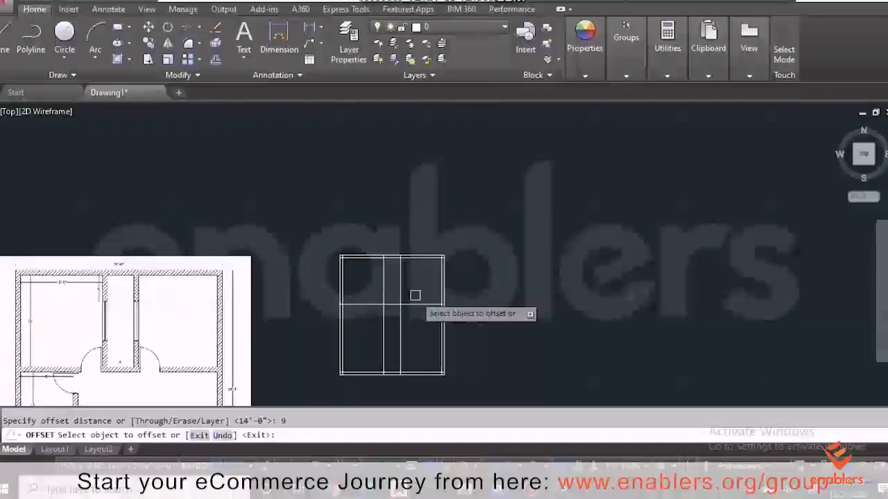
click(419, 302)
click(413, 311)
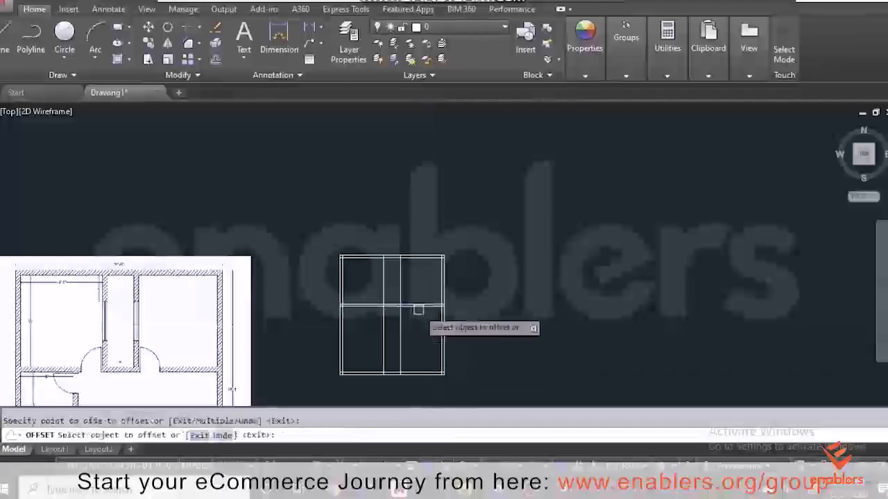
click(381, 288)
click(395, 306)
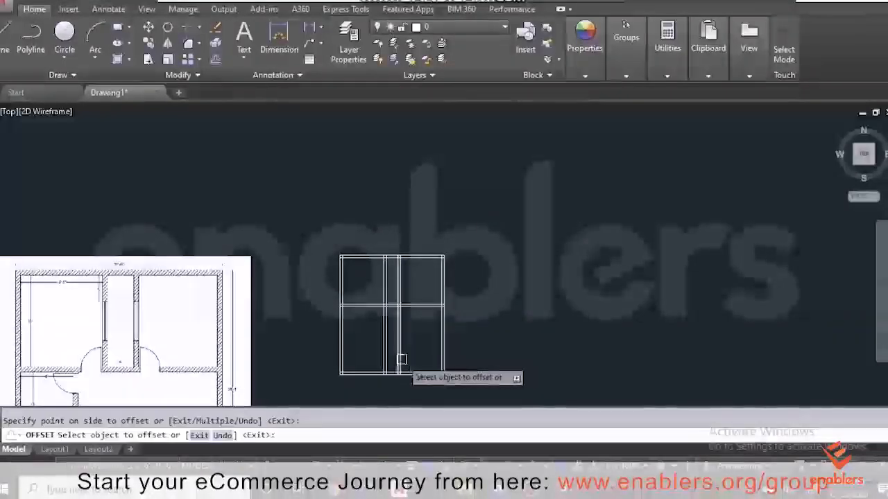
key(Escape)
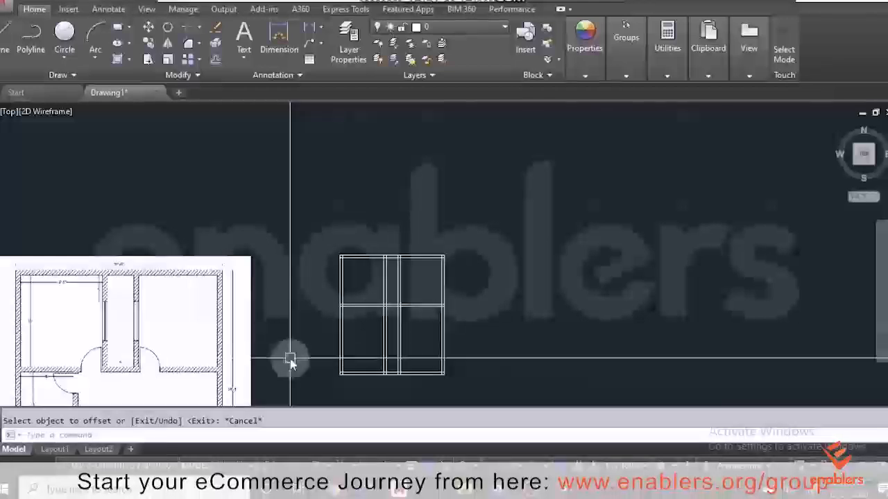
Trim away the partition lines in the space below the cross wall.
key(Return)
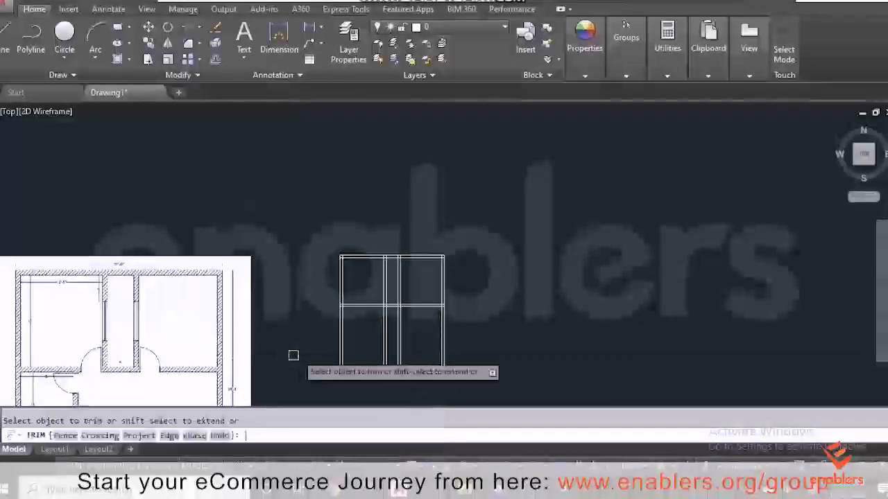
click(415, 319)
click(379, 330)
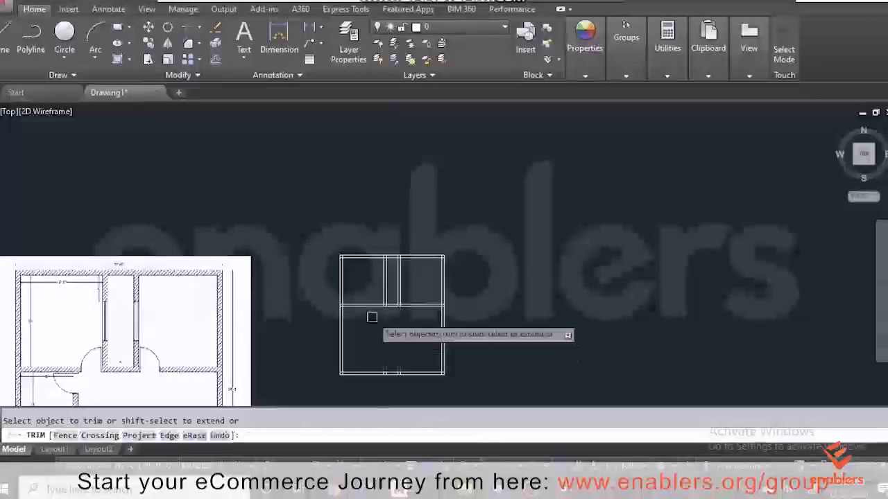
Trim the overlapping line segments where the two partitions meet the top outer wall.
scroll(371, 294, up, 2)
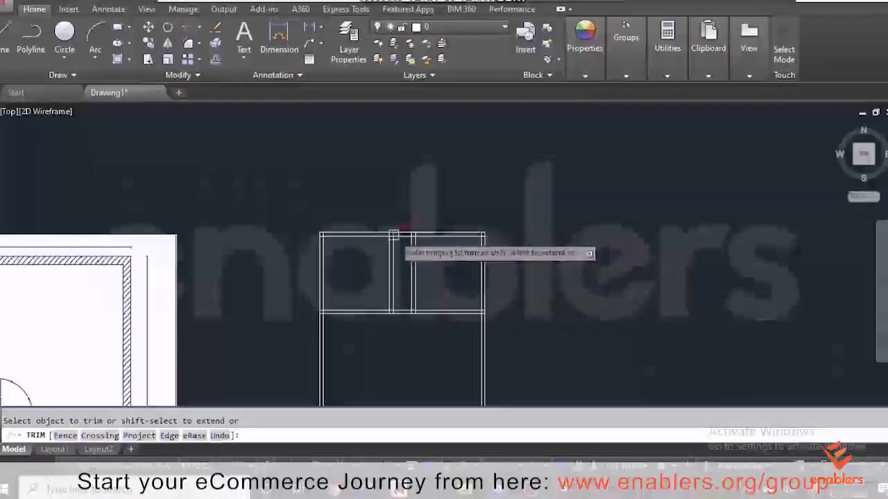
scroll(393, 236, up, 5)
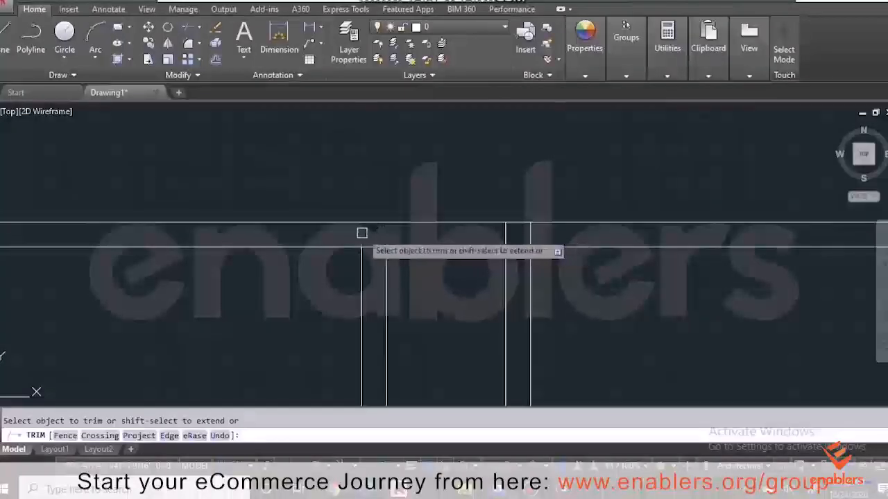
click(372, 248)
click(520, 224)
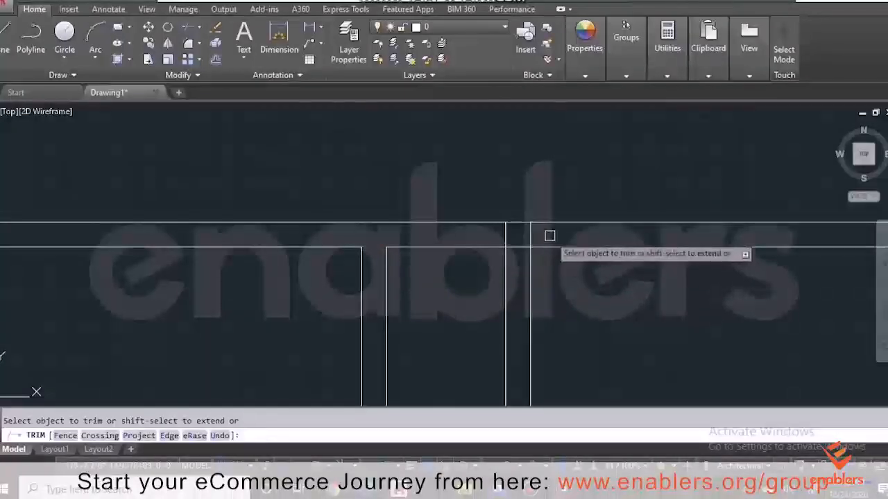
click(549, 236)
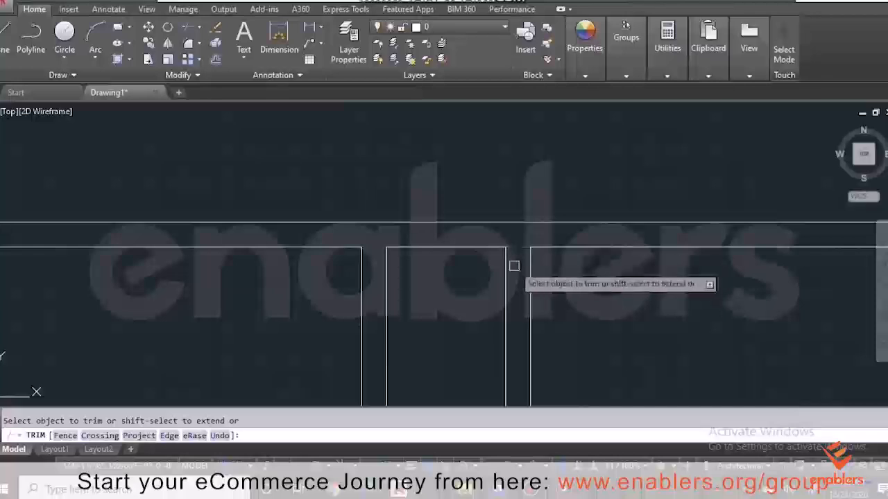
Trim the inner wall lines that overrun the top-left and top-right corners of the outer walls.
scroll(507, 249, down, 2)
scroll(284, 254, up, 5)
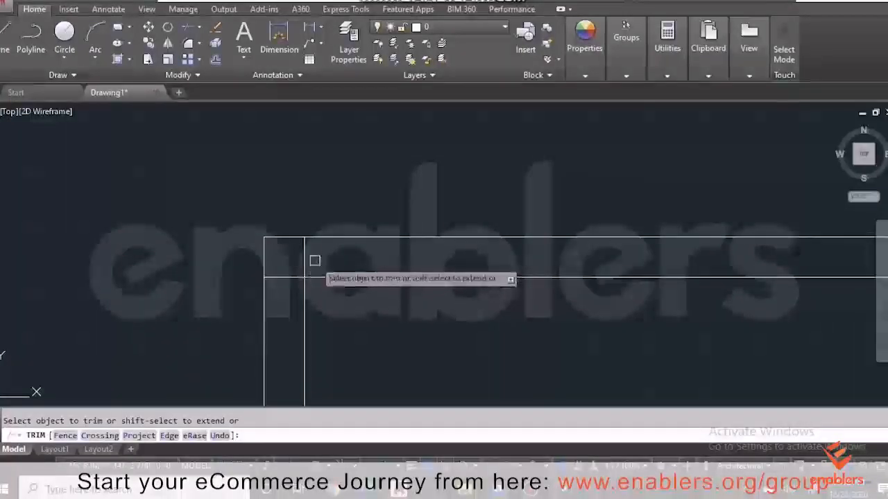
click(313, 250)
click(286, 283)
click(286, 283)
click(285, 269)
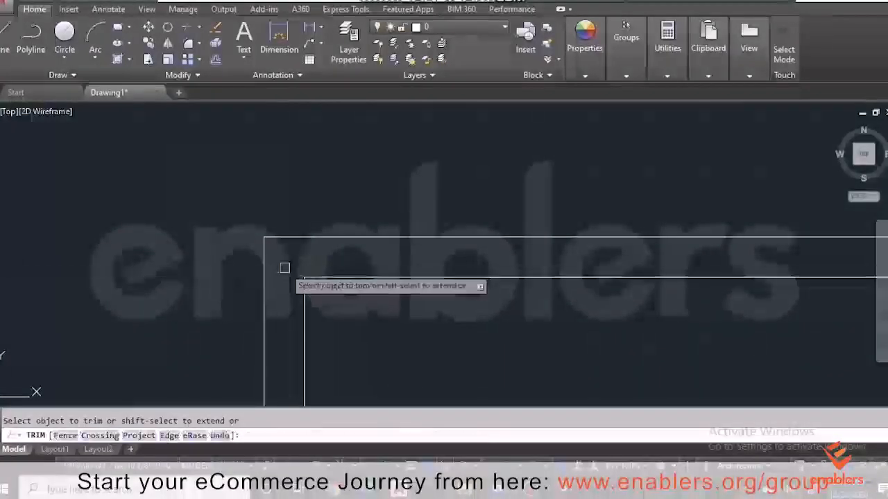
scroll(279, 285, down, 5)
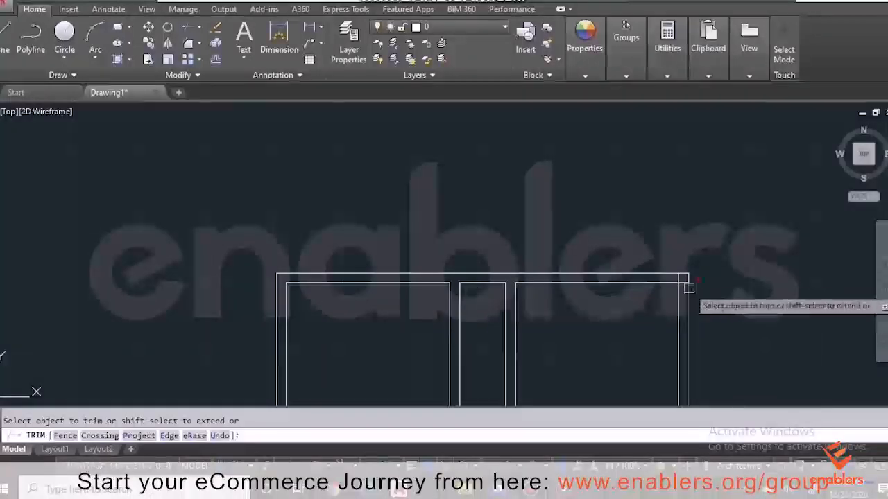
scroll(689, 278, up, 4)
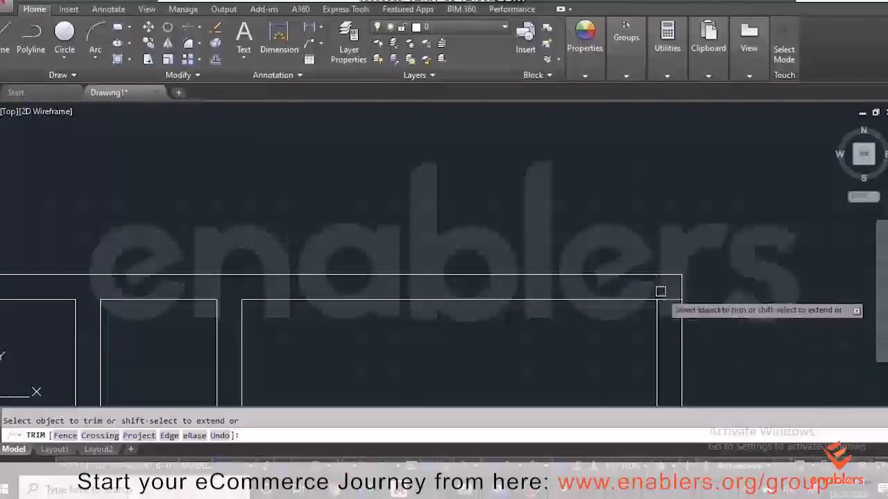
Trim the overlapping segments where the cross wall meets the partitions and the left and right outer walls.
scroll(662, 298, down, 4)
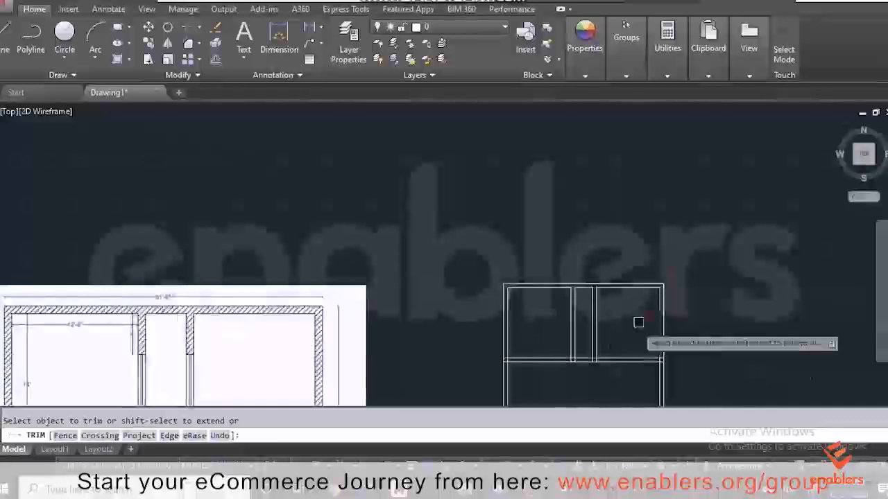
scroll(585, 369, up, 4)
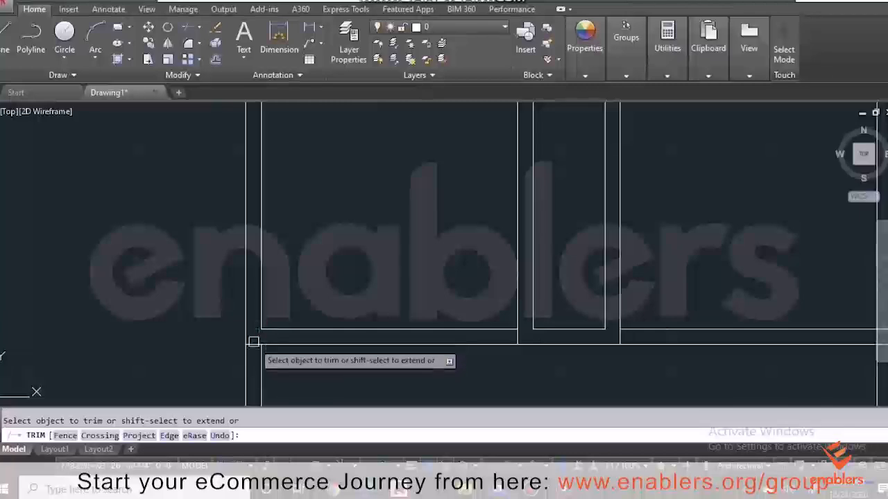
scroll(243, 343, down, 5)
scroll(353, 354, up, 5)
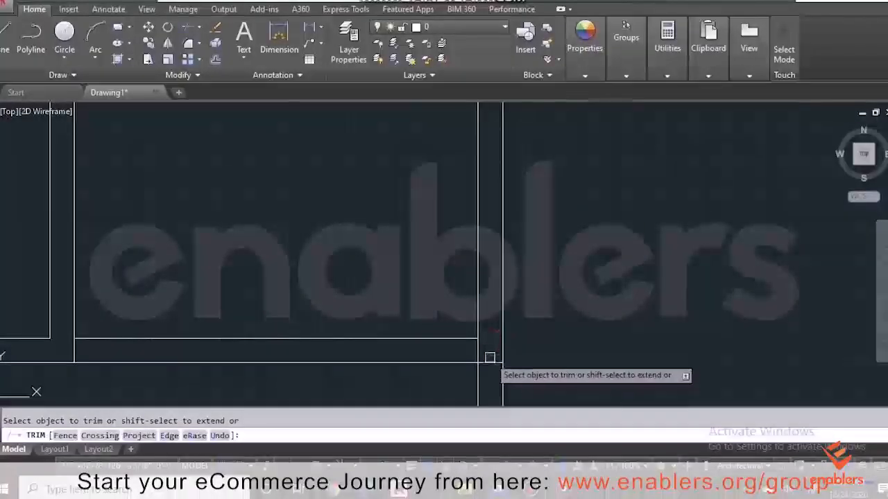
click(491, 355)
click(489, 367)
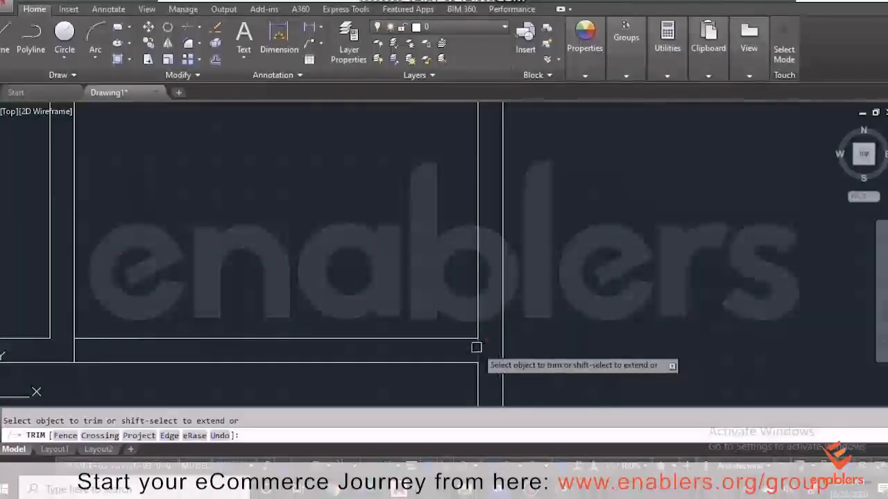
scroll(475, 347, down, 6)
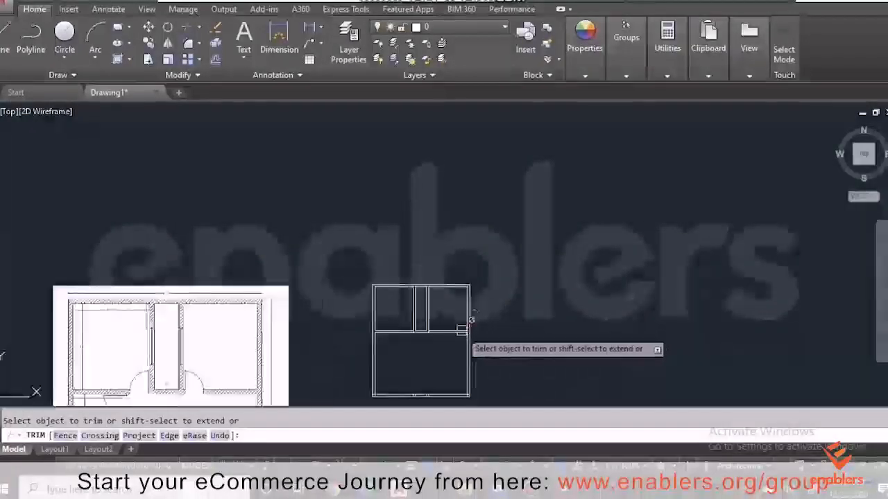
scroll(400, 382, up, 3)
key(Escape)
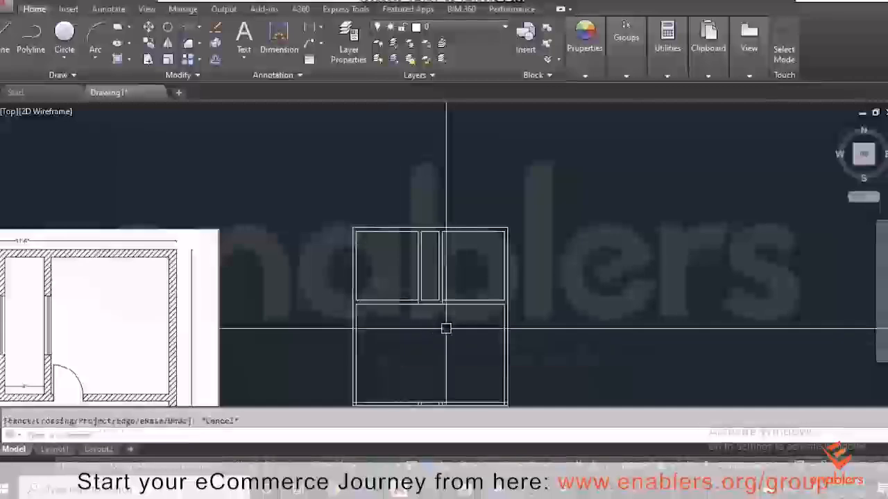
Offset the inner line of the left outer wall 8' into the space below the cross wall.
scroll(43, 354, down, 4)
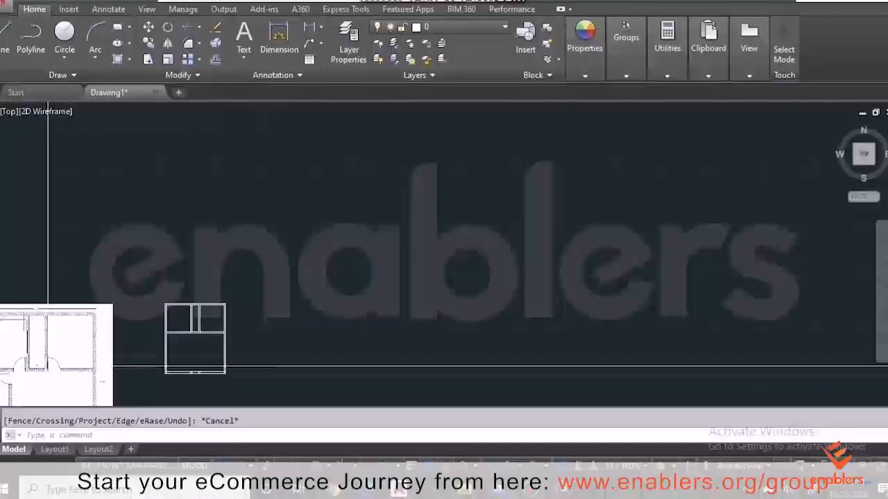
scroll(48, 365, down, 2)
scroll(7, 381, up, 8)
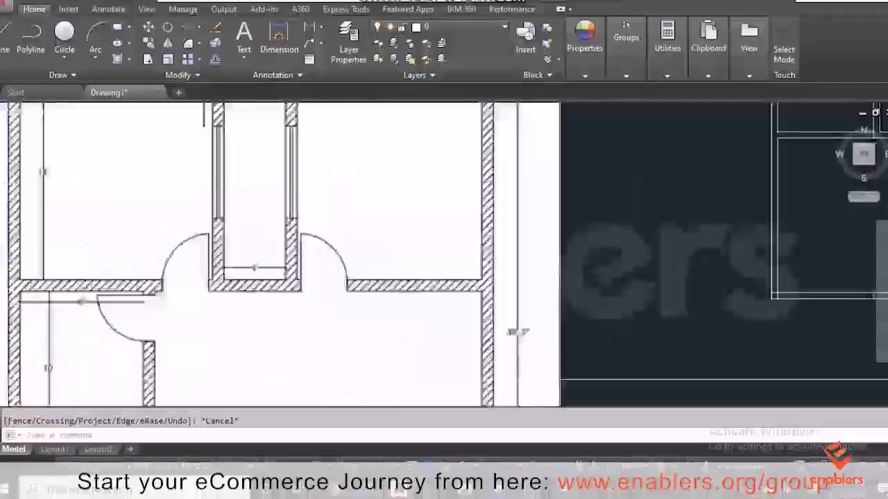
scroll(49, 368, down, 6)
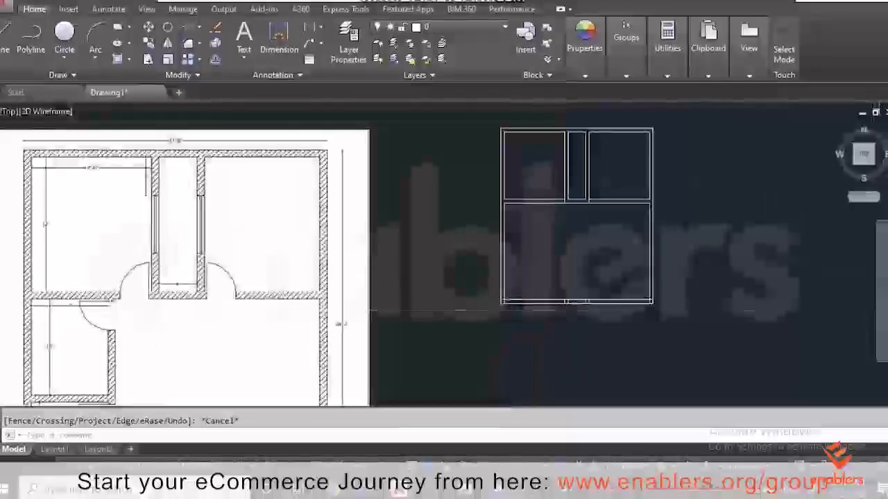
key(Escape)
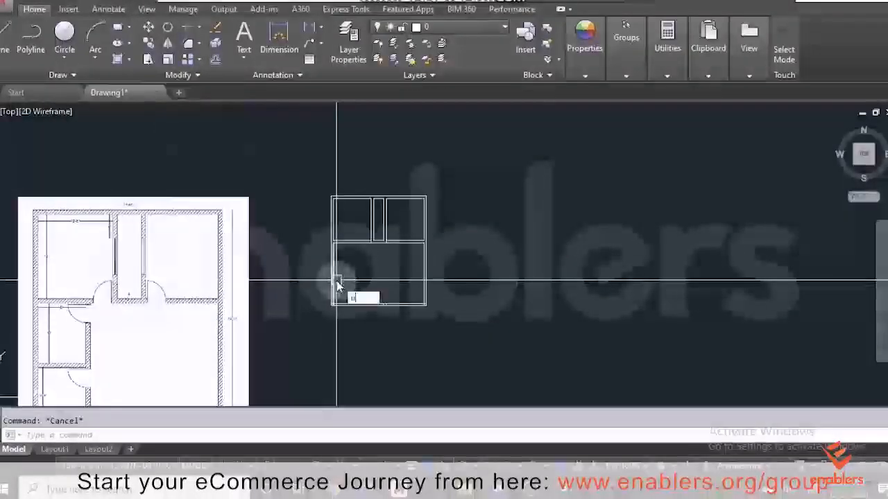
key(Return)
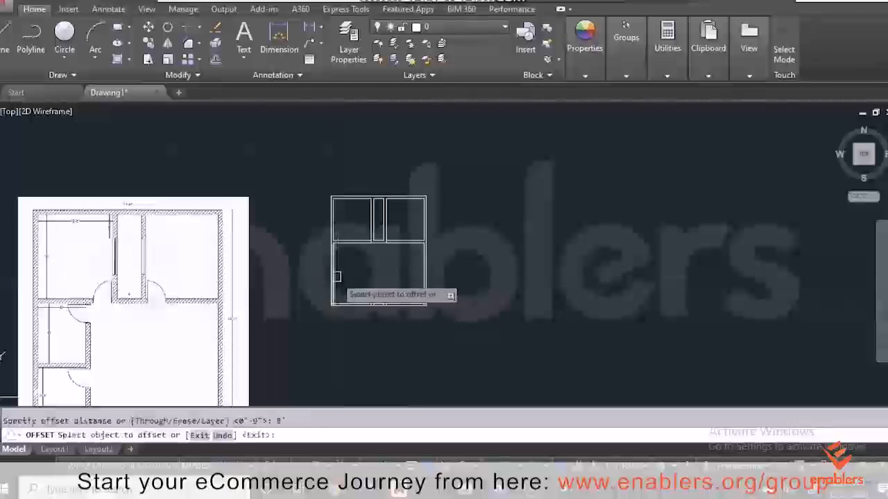
click(335, 275)
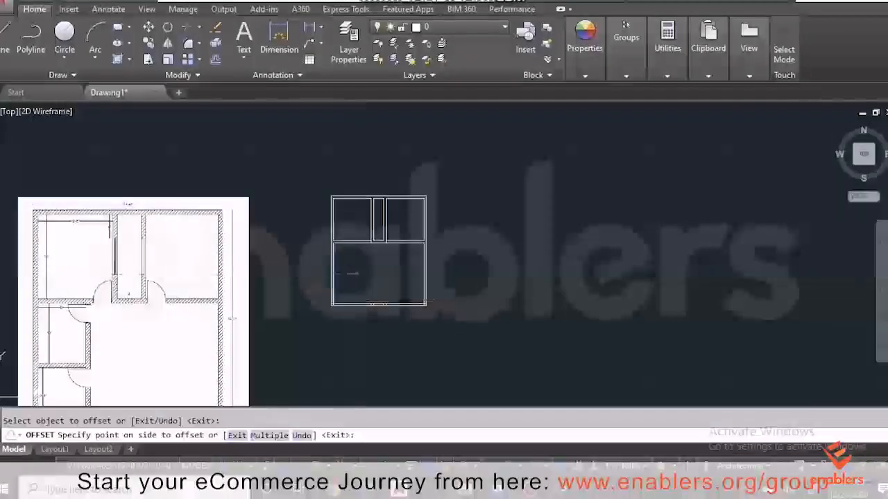
click(350, 273)
key(Escape)
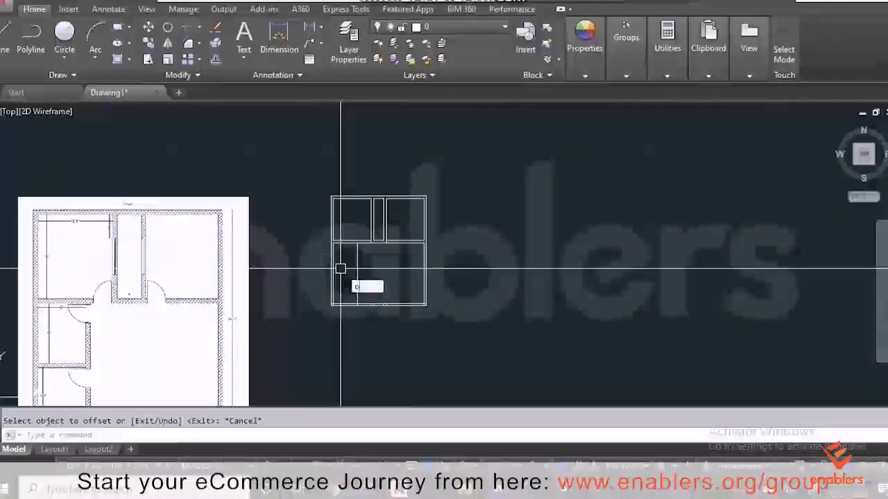
Offset the lower line of the cross wall 10' downward.
text(o)
key(Return)
text(10)
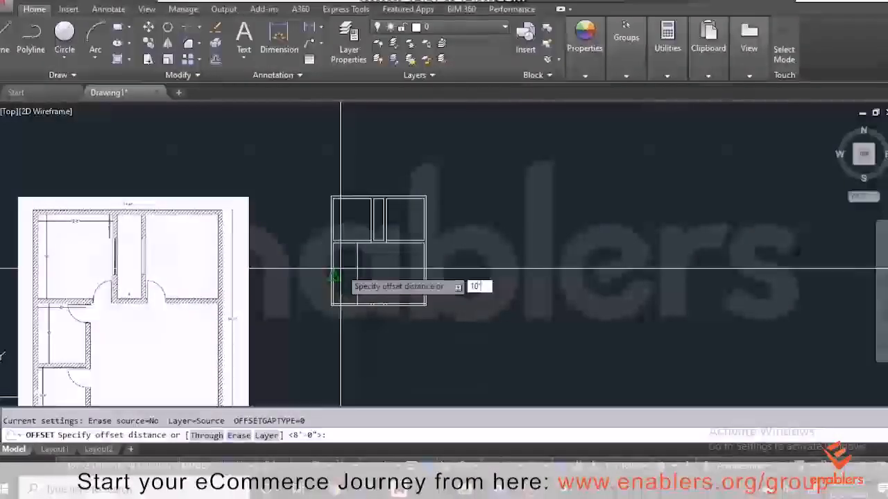
key(Return)
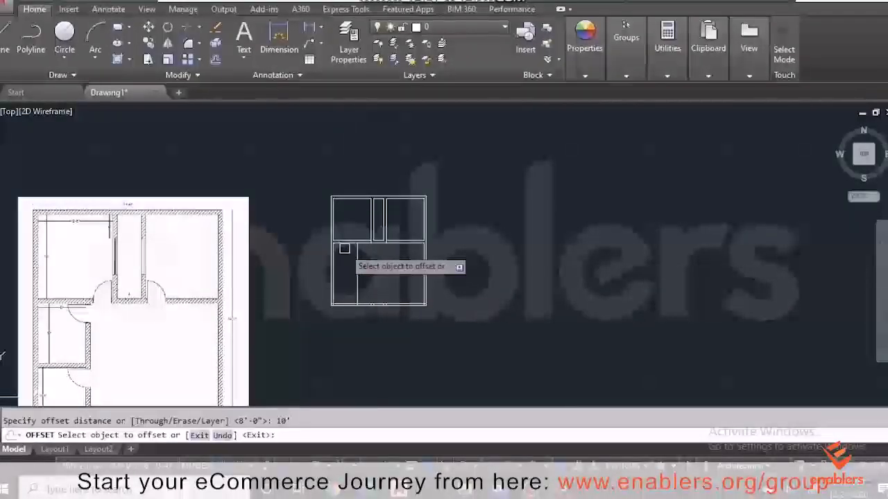
click(345, 246)
click(344, 290)
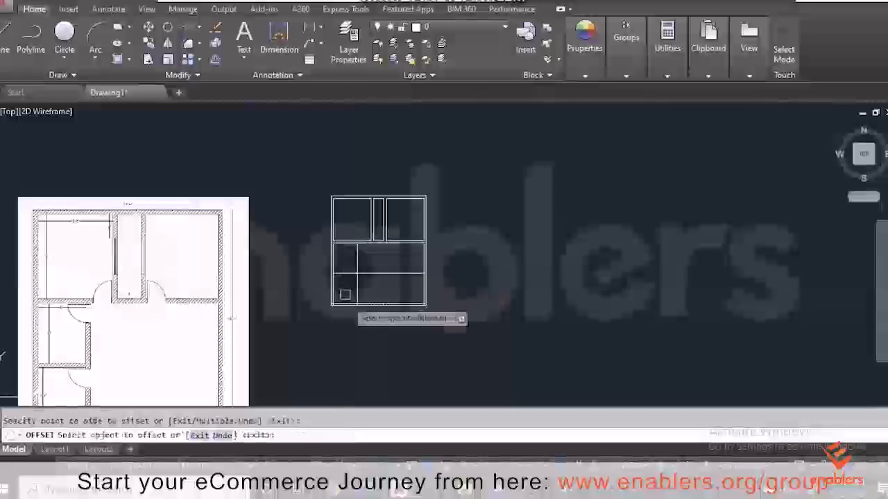
key(Escape)
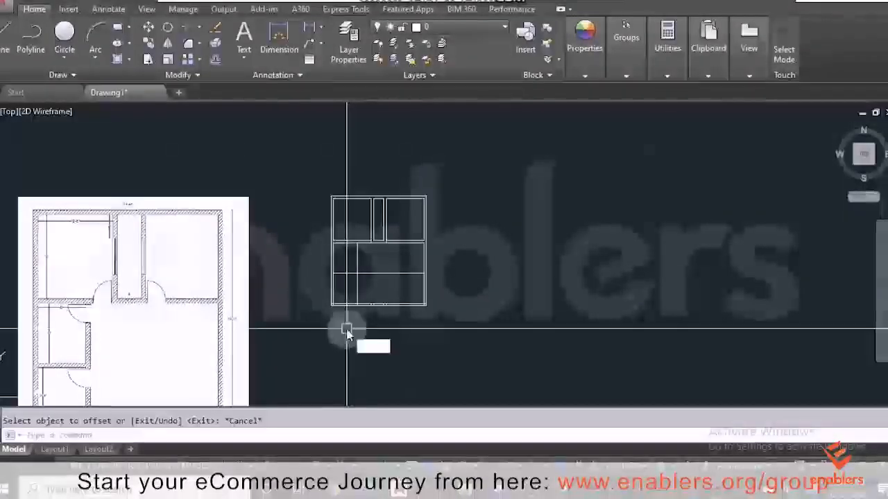
Offset the new vertical line 9" to the right and the new horizontal line 9" downward to give both walls thickness.
key(Return)
text(9)
key(Return)
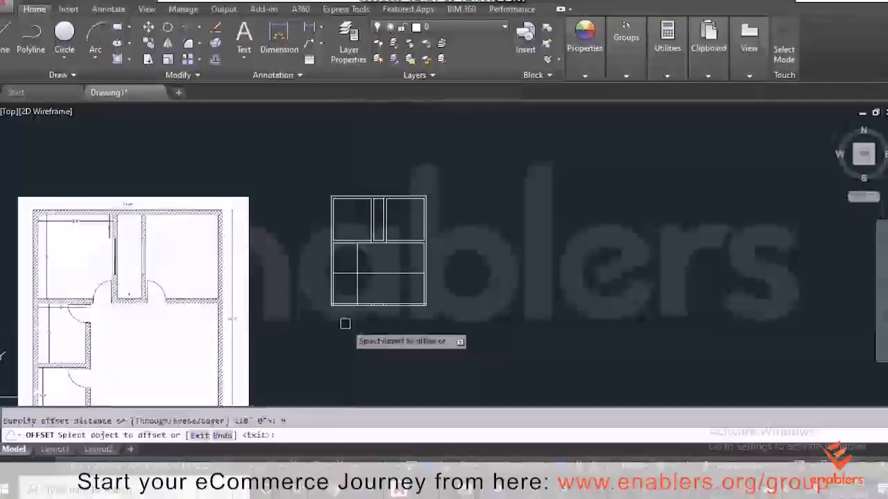
click(356, 267)
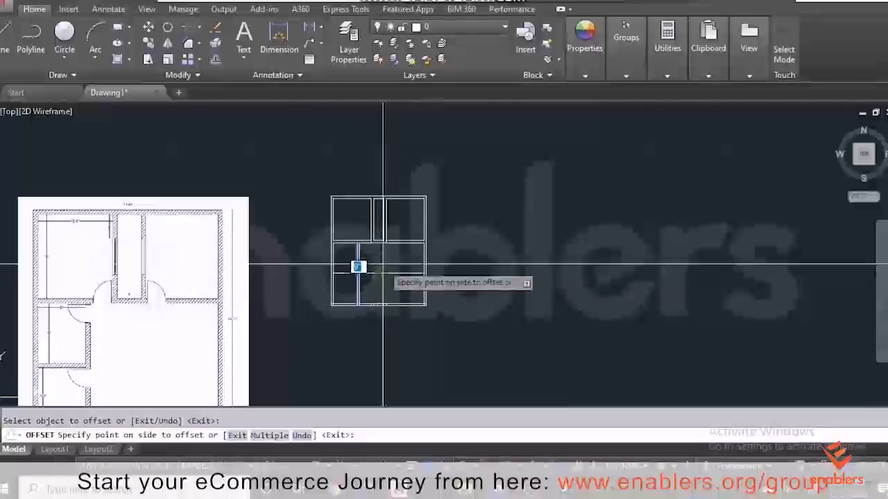
click(383, 265)
click(379, 274)
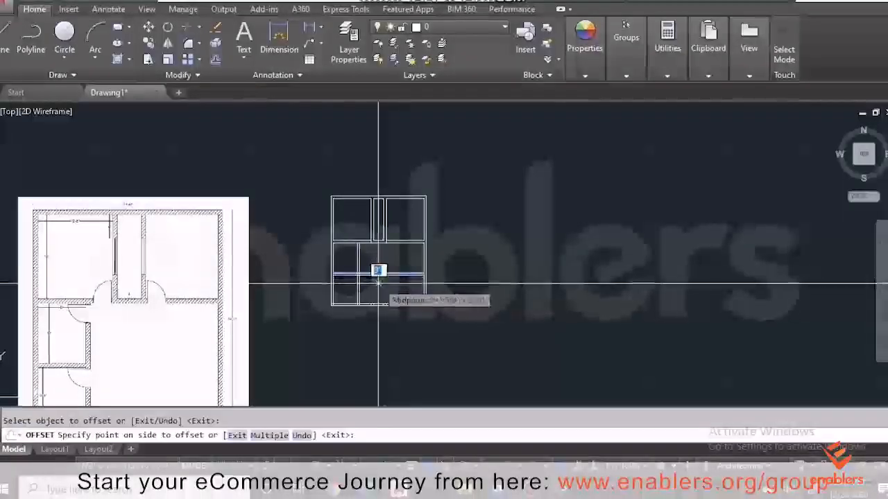
click(378, 281)
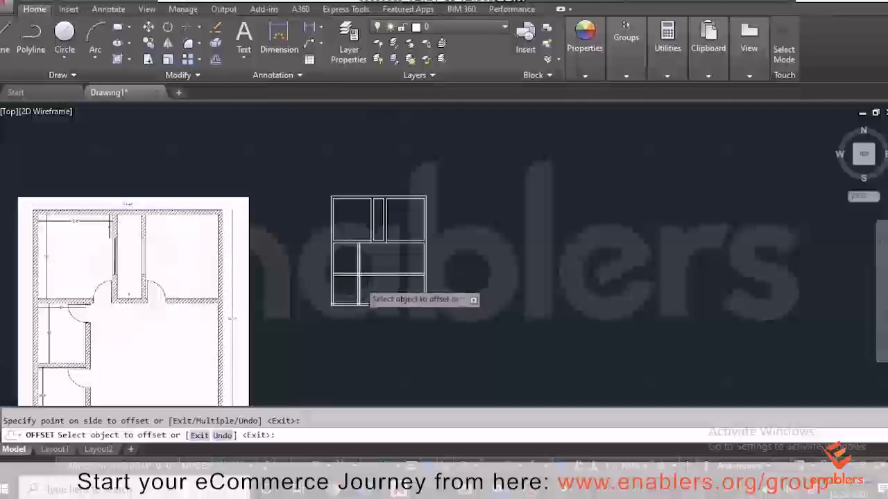
scroll(361, 281, up, 4)
key(Escape)
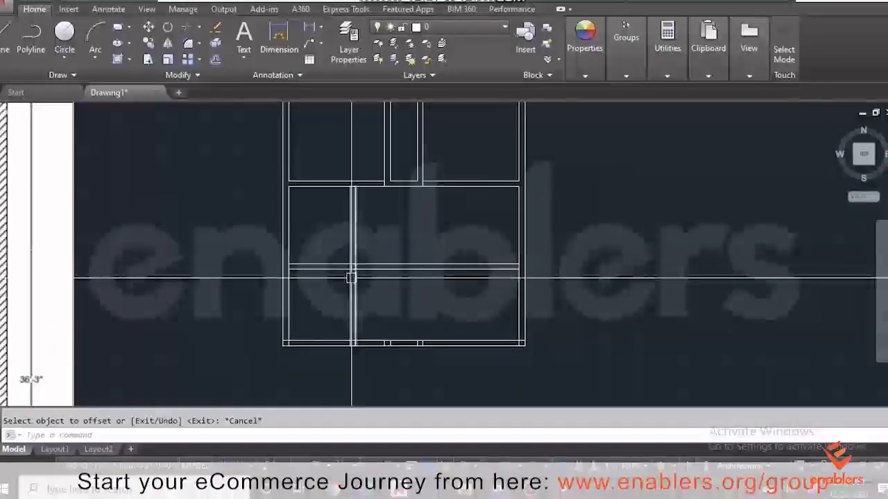
Trim the new horizontal wall lines beyond the new vertical partition and the overlapping segments where the two walls meet.
text(tr)
key(Return)
scroll(359, 271, up, 3)
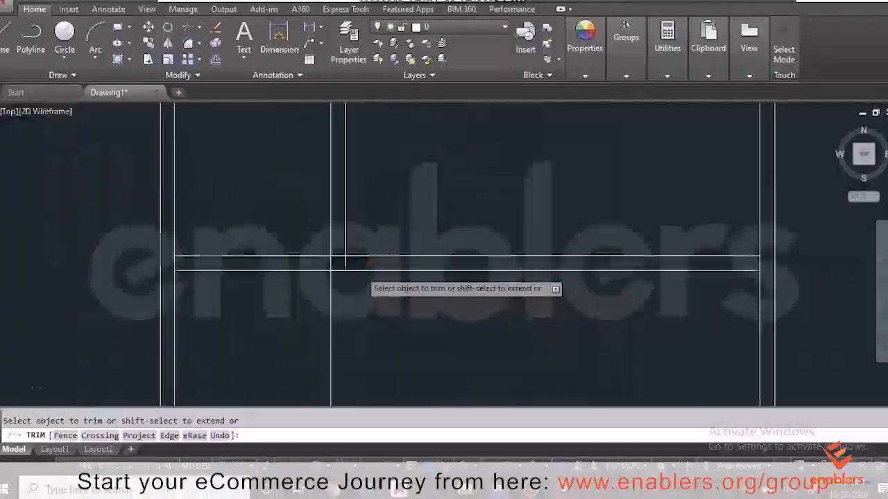
click(369, 244)
click(366, 278)
scroll(347, 267, up, 4)
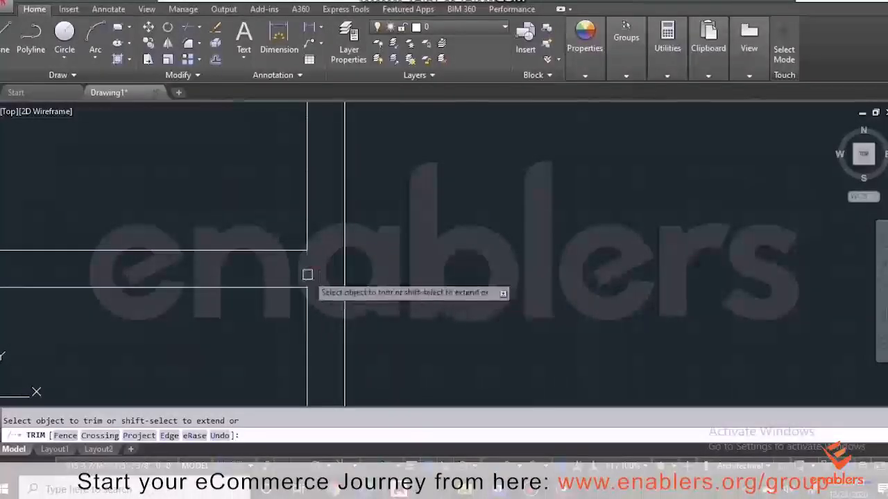
scroll(307, 274, down, 7)
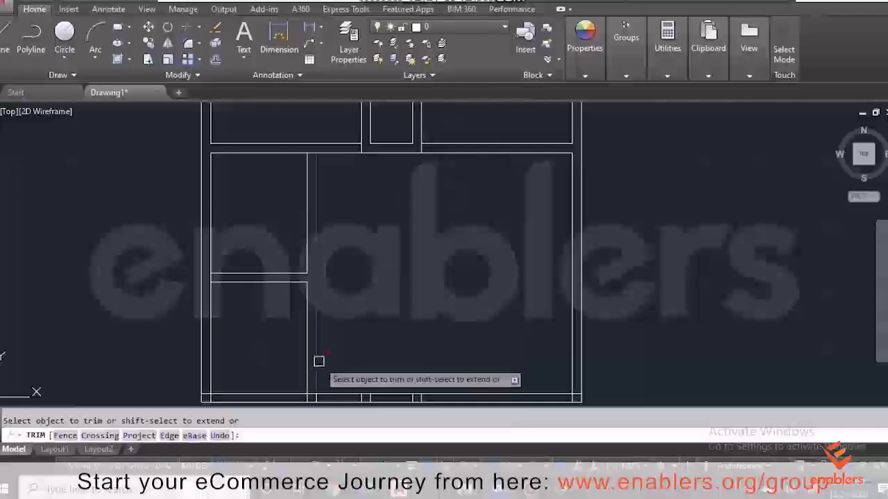
Trim the overlapping segments where the cross wall meets the partitions and where the new horizontal wall meets the left outer wall.
scroll(316, 132, up, 4)
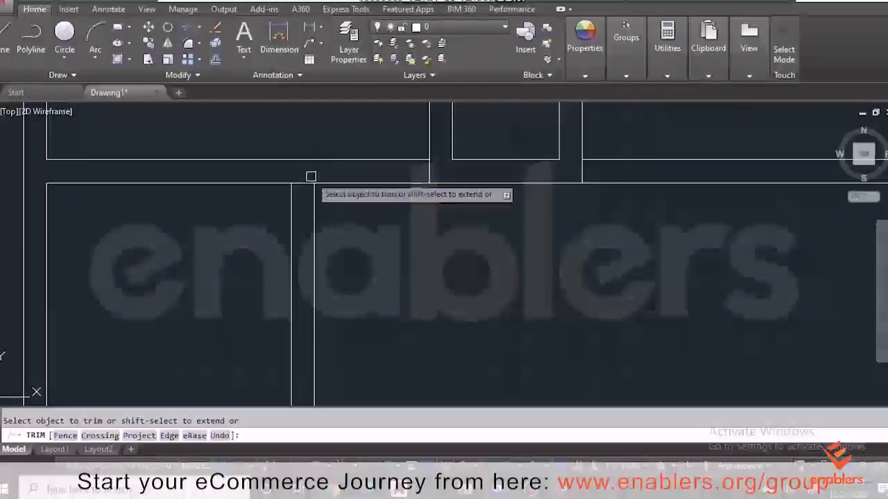
scroll(307, 178, down, 4)
scroll(326, 194, up, 3)
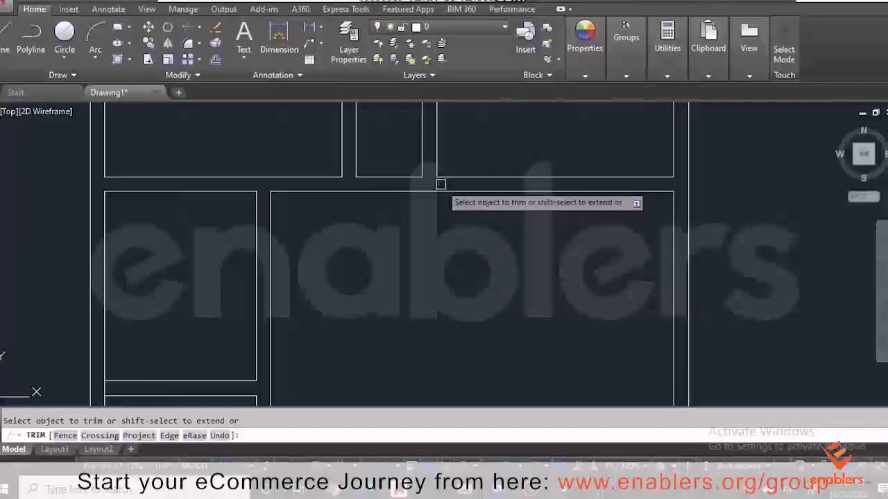
scroll(416, 198, down, 4)
scroll(285, 274, up, 4)
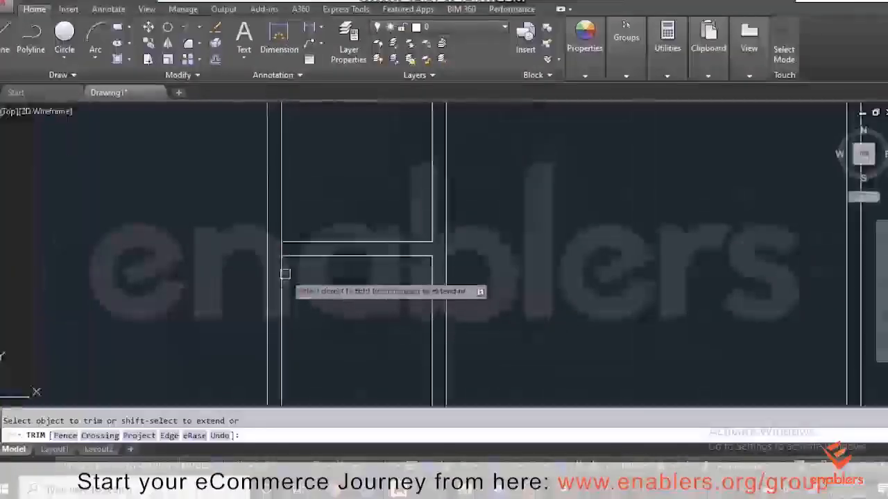
scroll(284, 246, down, 3)
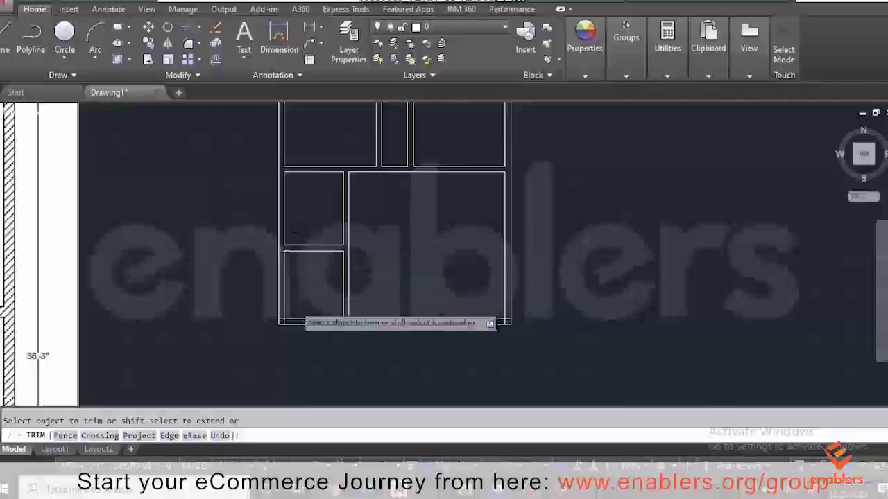
Trim the overlapping lines at the two bottom outer corners and where the new vertical partition meets the bottom outer wall.
scroll(297, 321, up, 3)
click(231, 363)
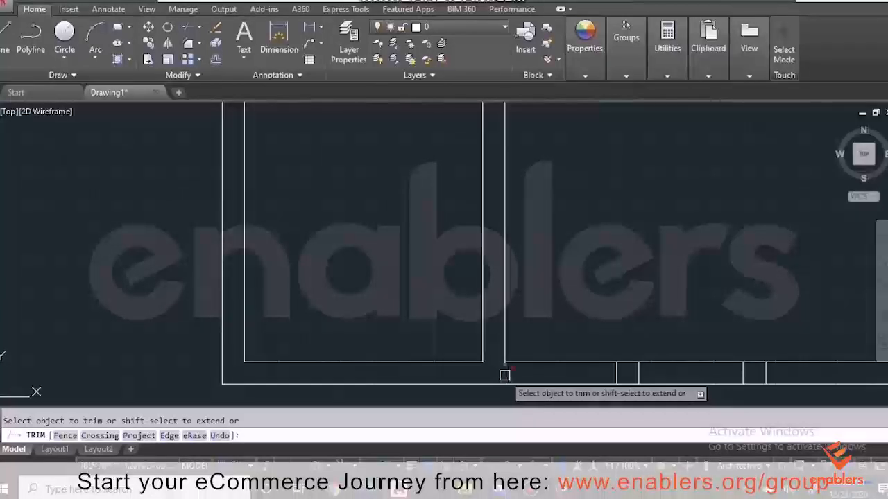
scroll(497, 361, down, 3)
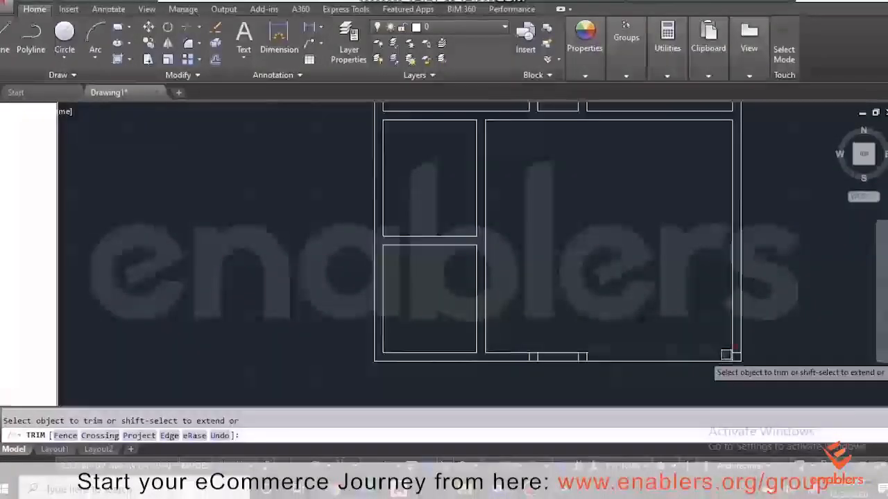
scroll(726, 355, up, 3)
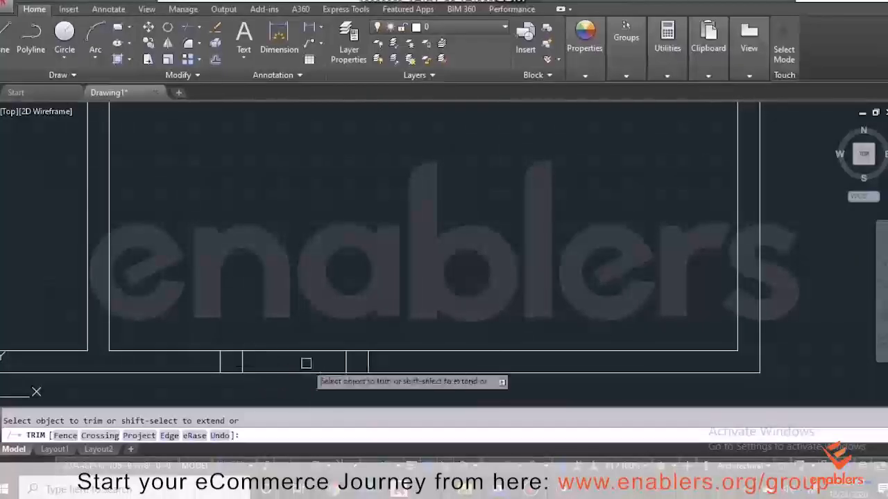
Erase the four short leftover partition segments inside the bottom outer wall.
key(Escape)
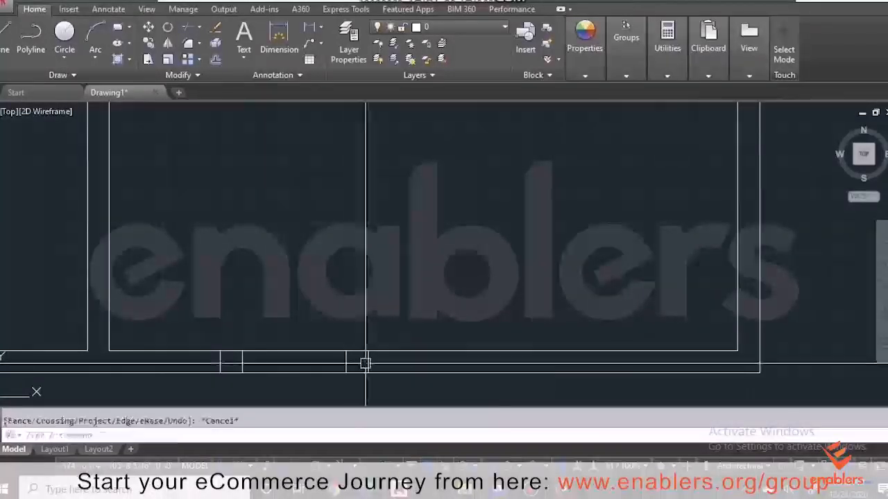
click(378, 362)
click(233, 401)
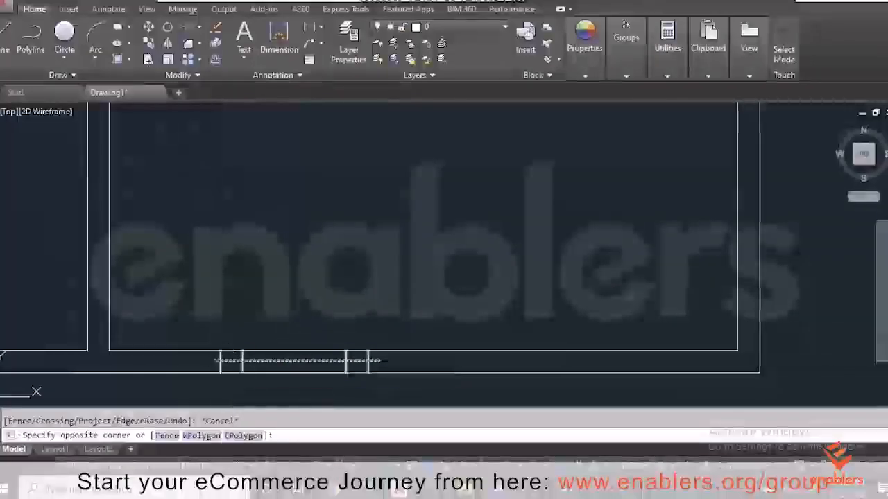
key(Delete)
scroll(426, 287, down, 5)
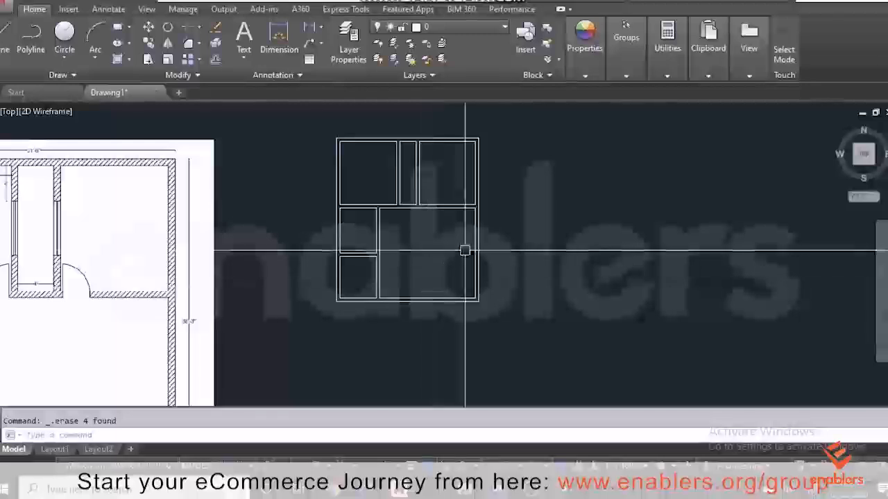
Offset the narrow middle room's top and bottom inner wall lines 4' into the room to mark the window edges.
scroll(452, 222, down, 3)
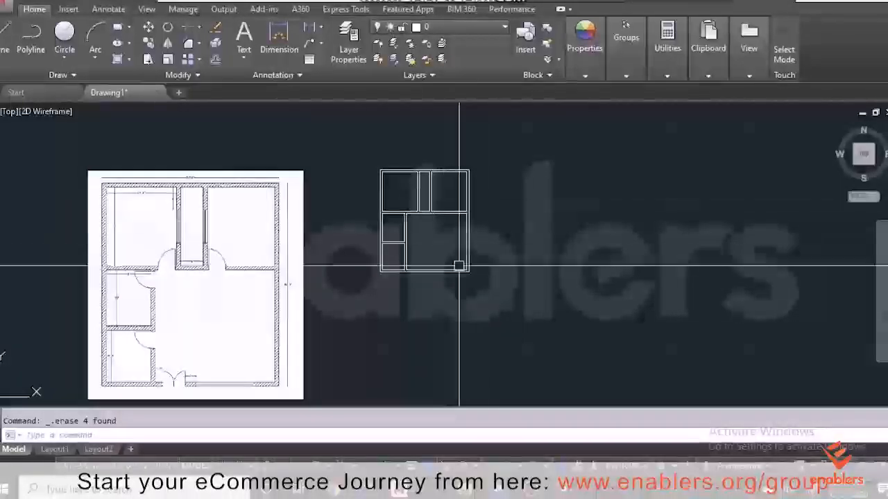
scroll(184, 202, up, 5)
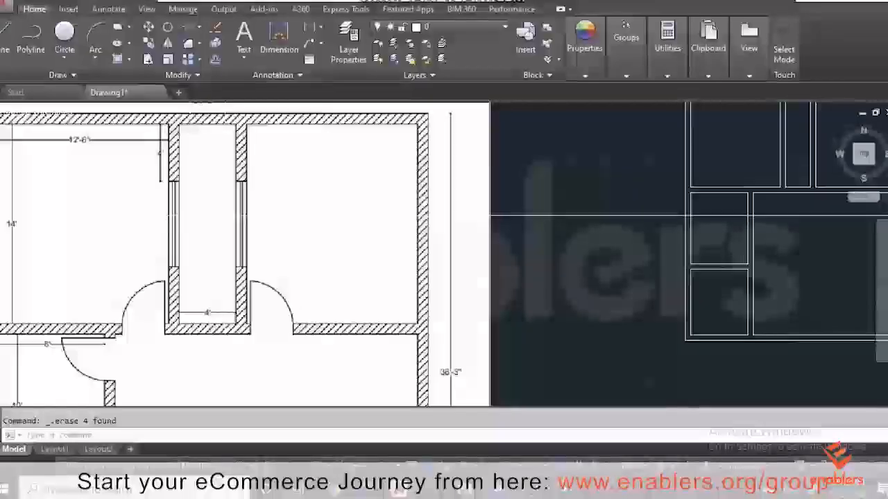
scroll(176, 182, down, 4)
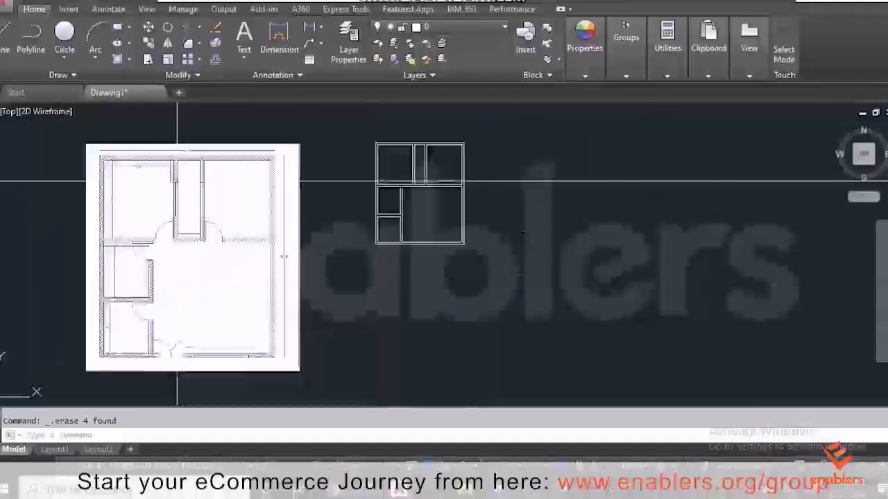
key(Escape)
text(o)
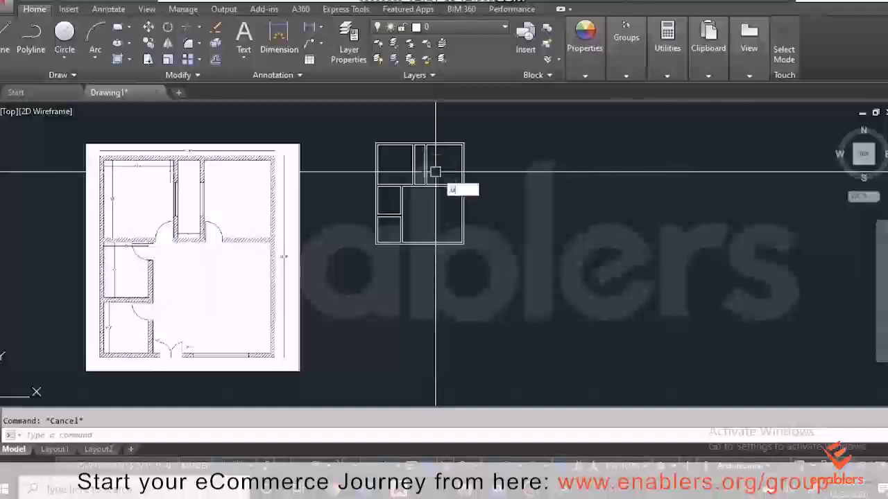
key(Return)
text(4')
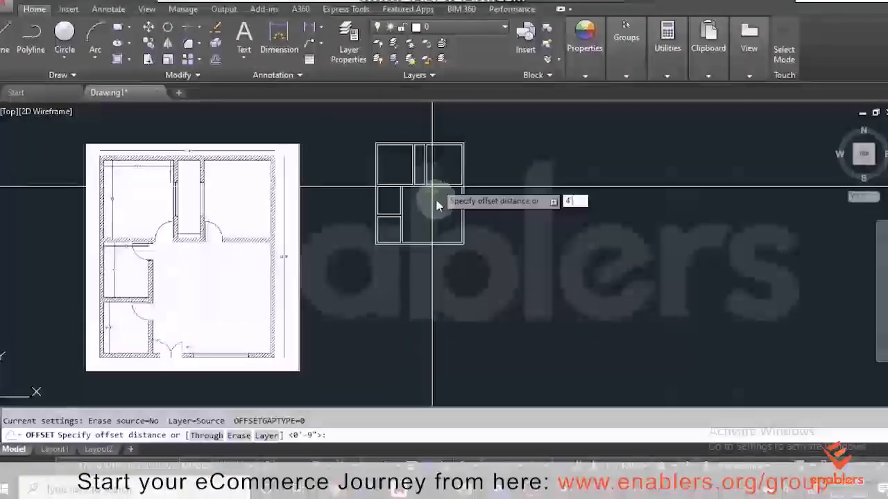
key(Return)
scroll(423, 152, up, 2)
scroll(421, 150, up, 2)
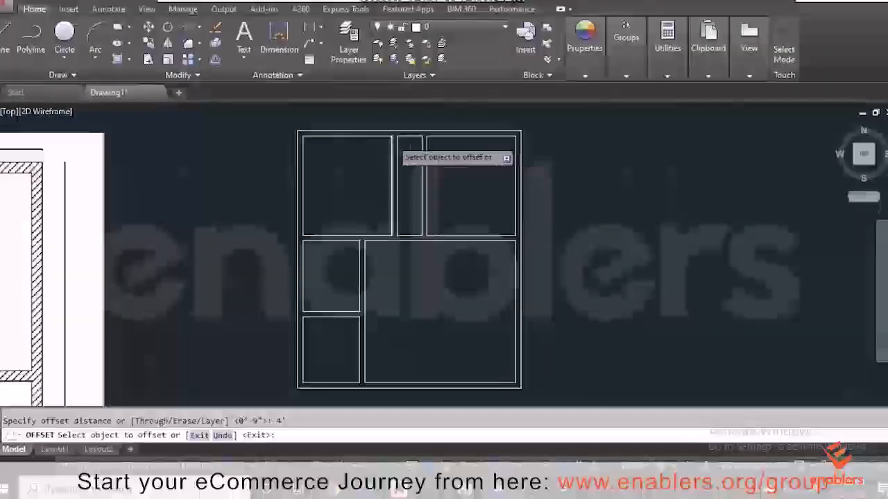
scroll(392, 141, up, 2)
click(419, 136)
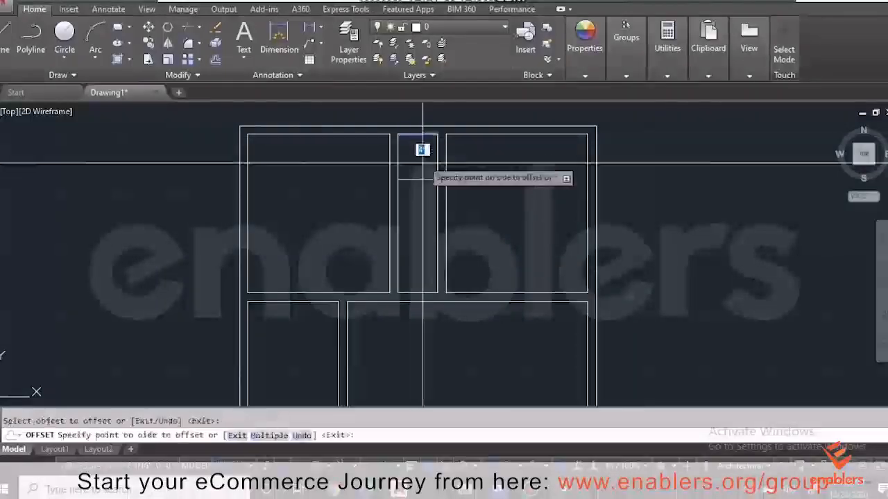
click(421, 170)
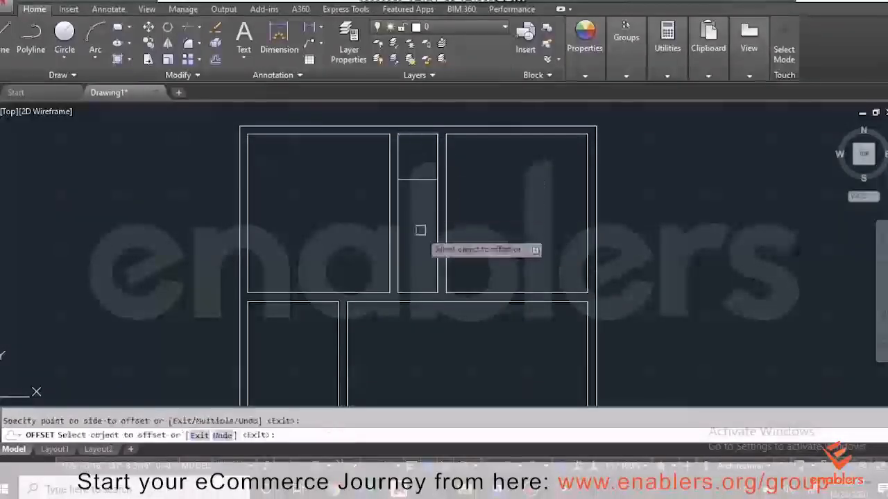
click(422, 293)
click(420, 252)
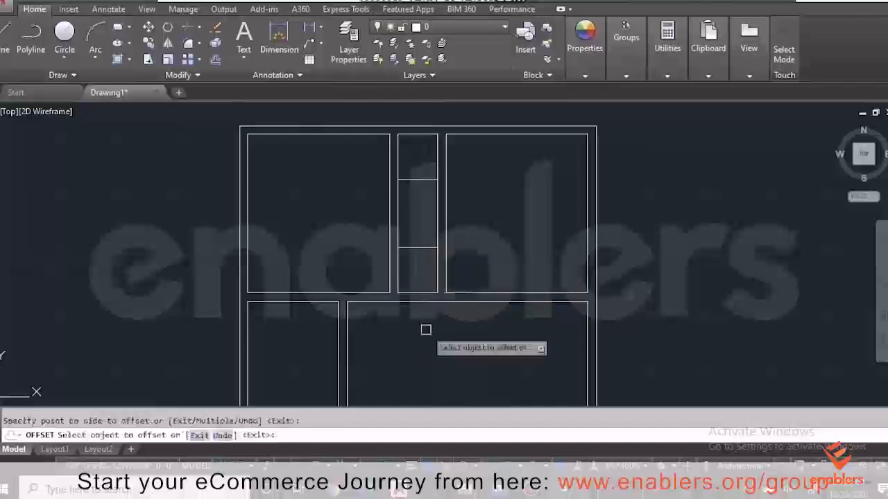
key(Escape)
Extend the two window edge lines across both partitions flanking the narrow middle room.
text(ex)
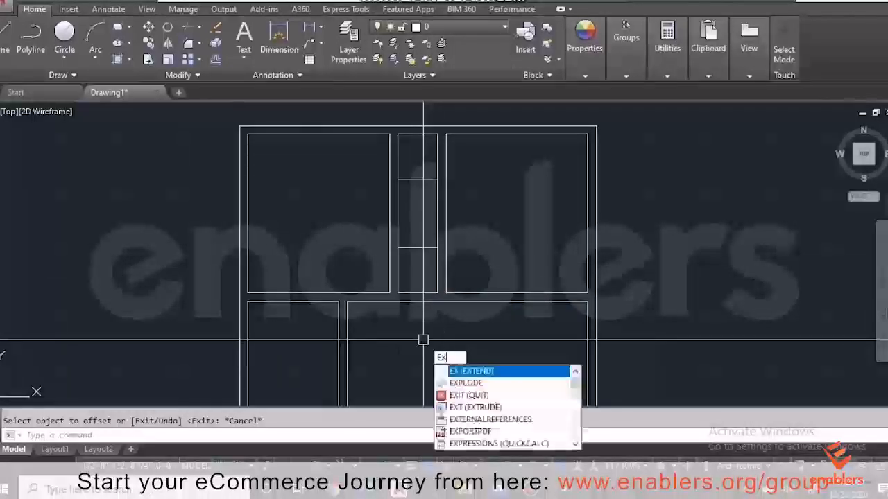
key(Return)
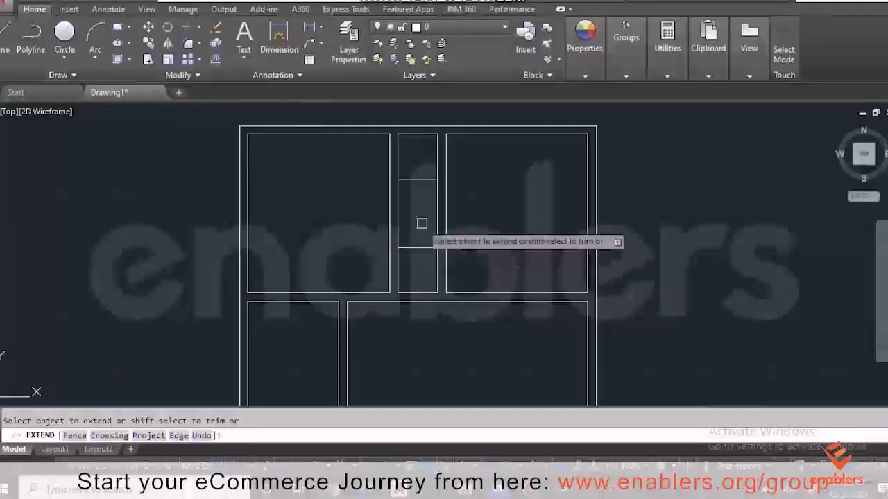
click(409, 181)
click(409, 247)
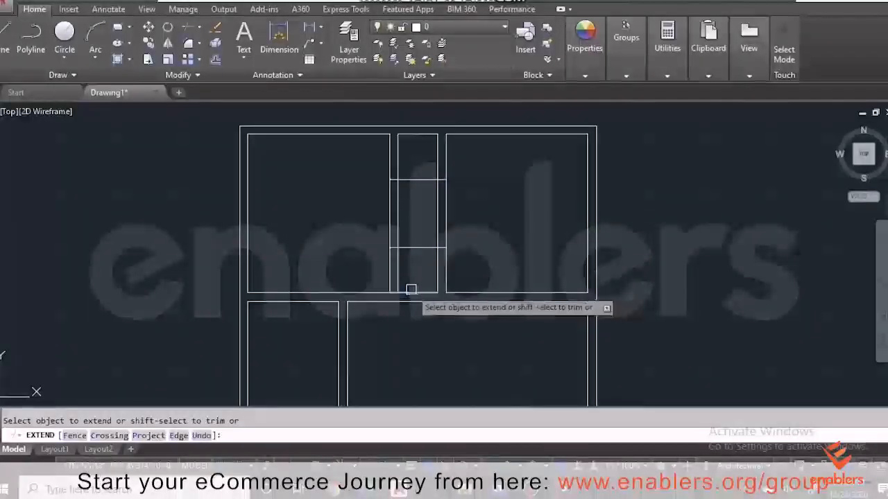
key(Escape)
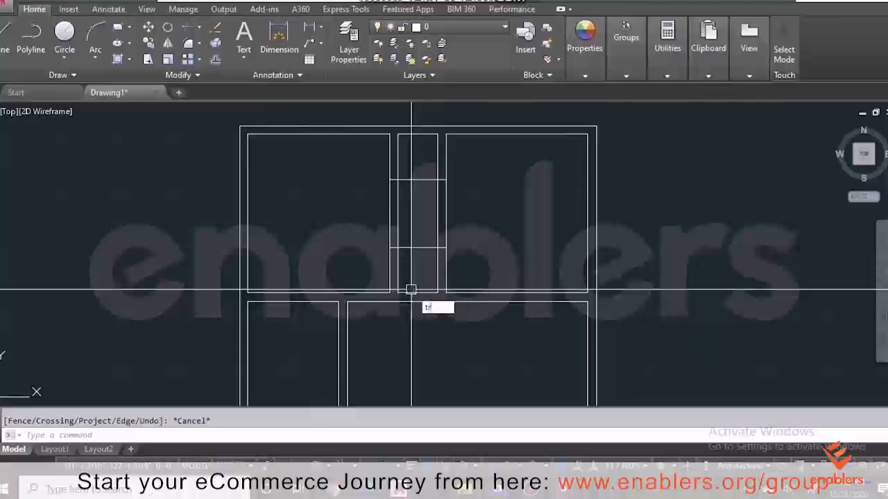
Trim the parts of both window edge lines inside the narrow room, leaving only short segments within the partitions.
text(tr)
key(Return)
key(Return)
click(415, 180)
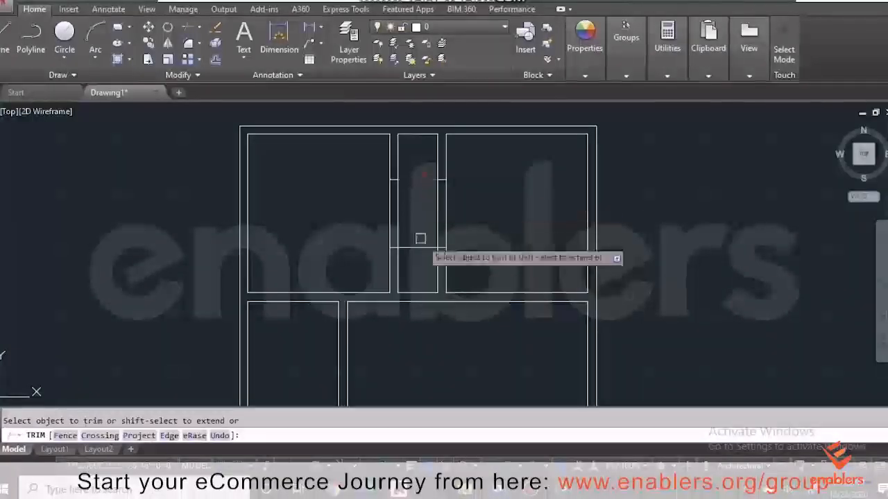
click(421, 247)
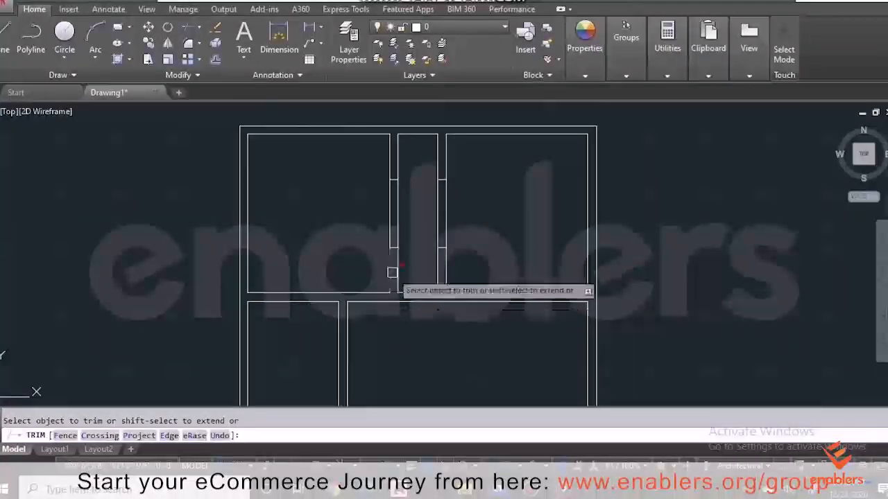
Offset the large lower room's right inner wall line 4' inward to mark the front window's edge.
scroll(392, 273, down, 8)
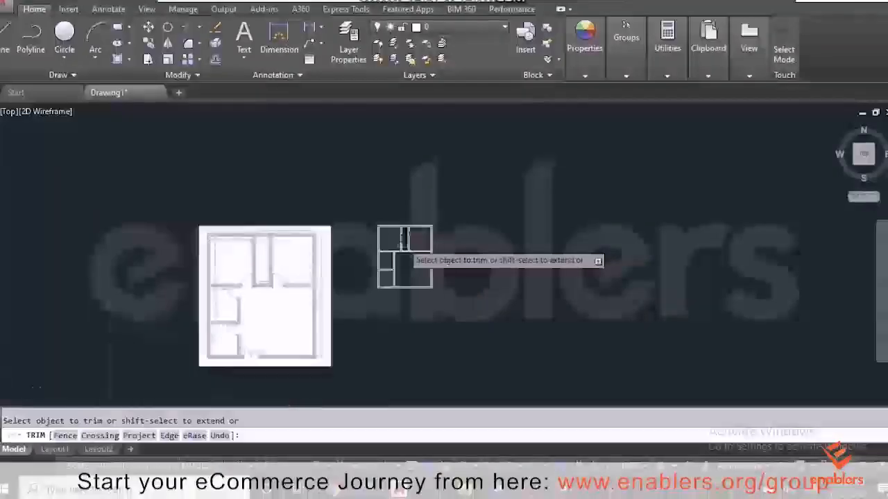
scroll(277, 357, up, 8)
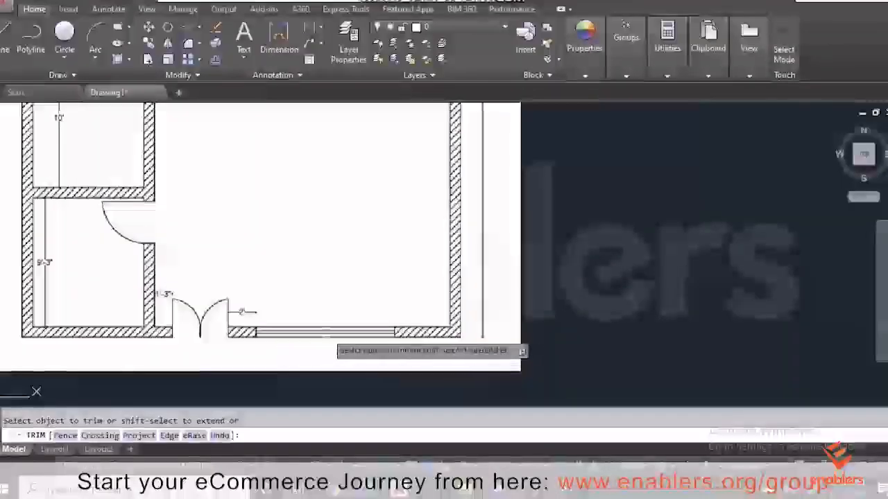
scroll(378, 336, down, 8)
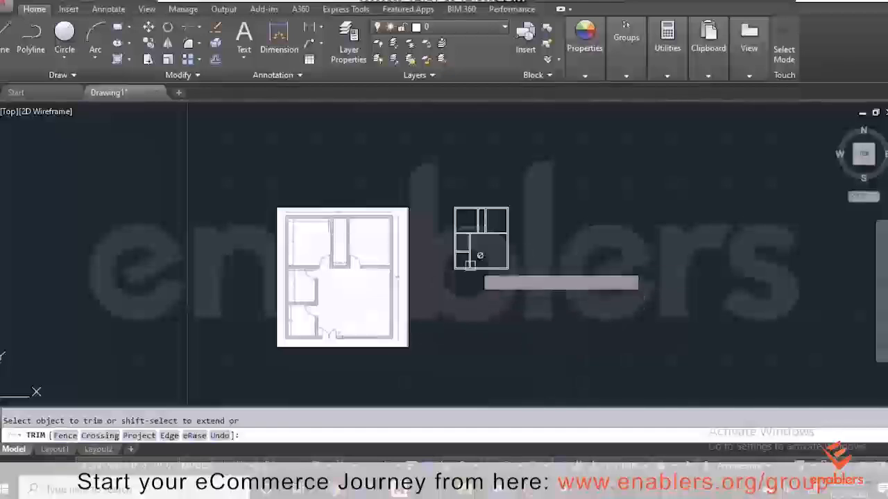
scroll(480, 256, up, 5)
scroll(519, 261, down, 5)
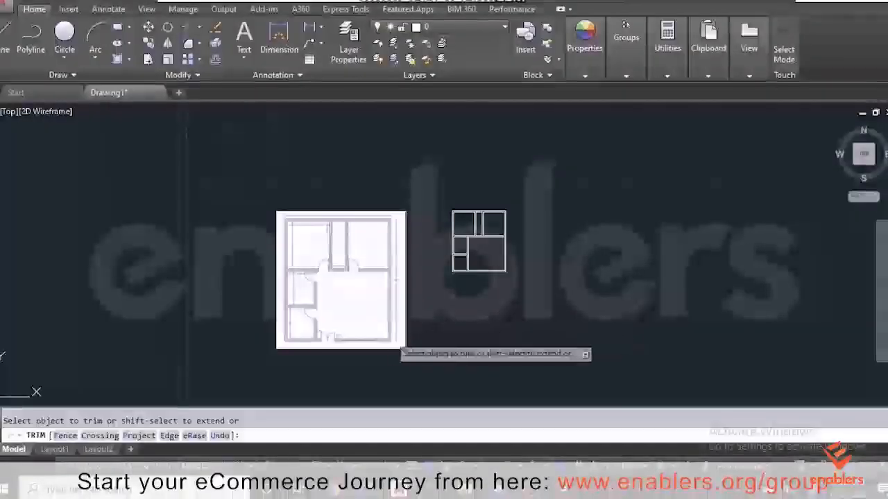
scroll(382, 341, up, 2)
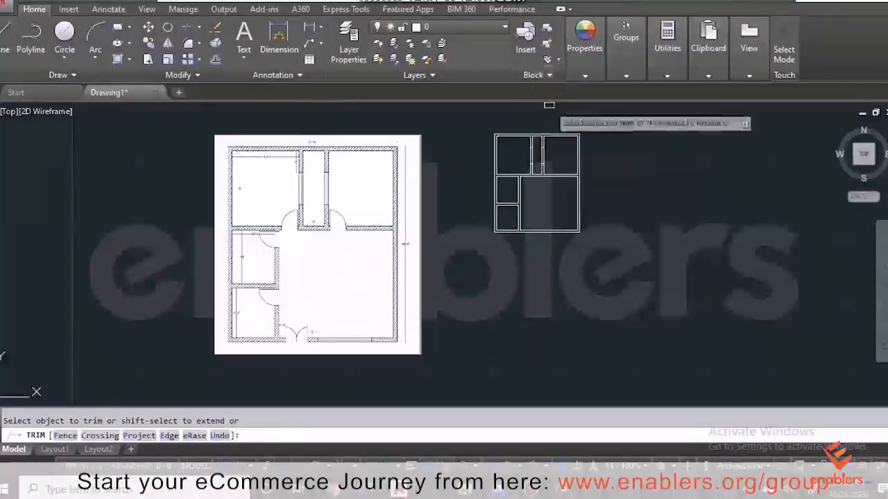
scroll(545, 144, up, 2)
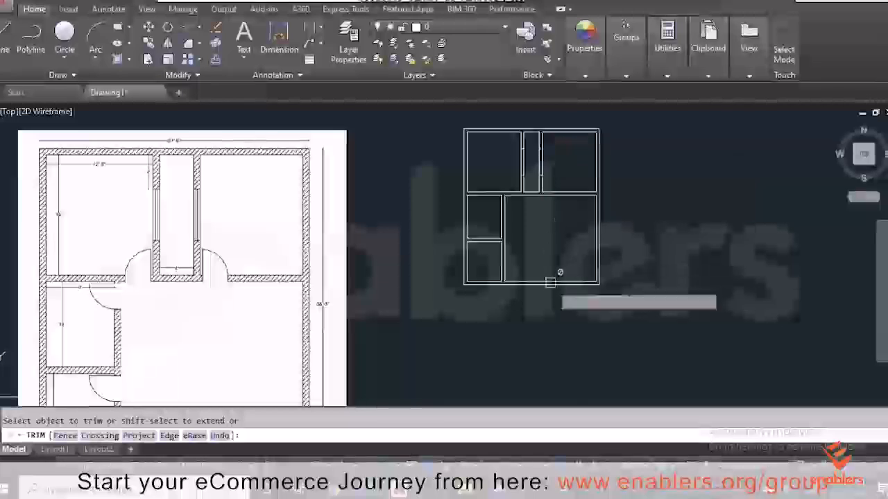
key(Escape)
text(o)
key(Return)
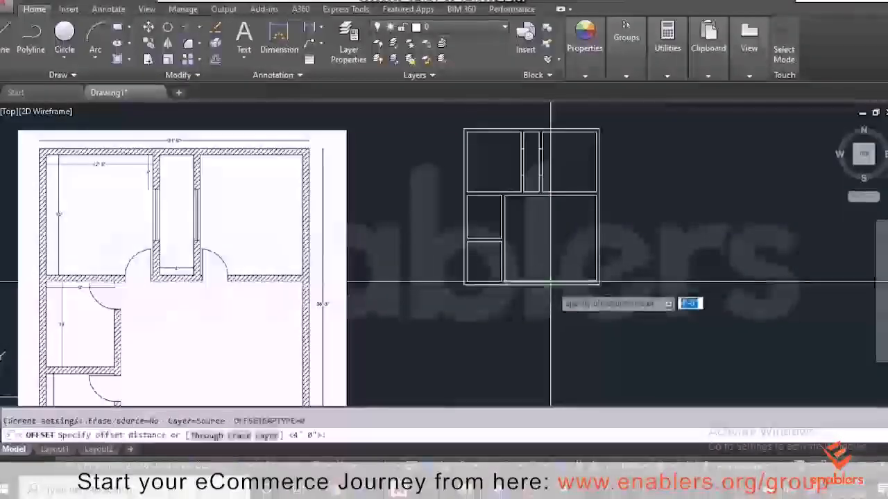
text(4')
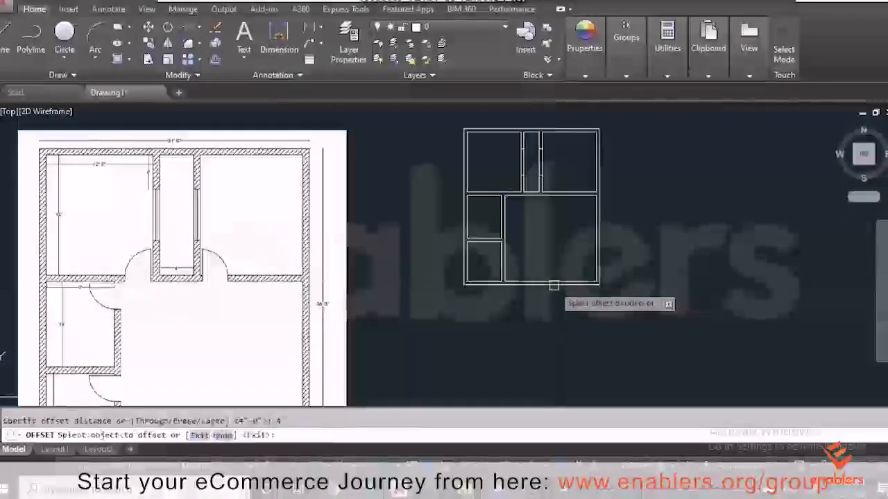
scroll(587, 267, up, 2)
click(599, 271)
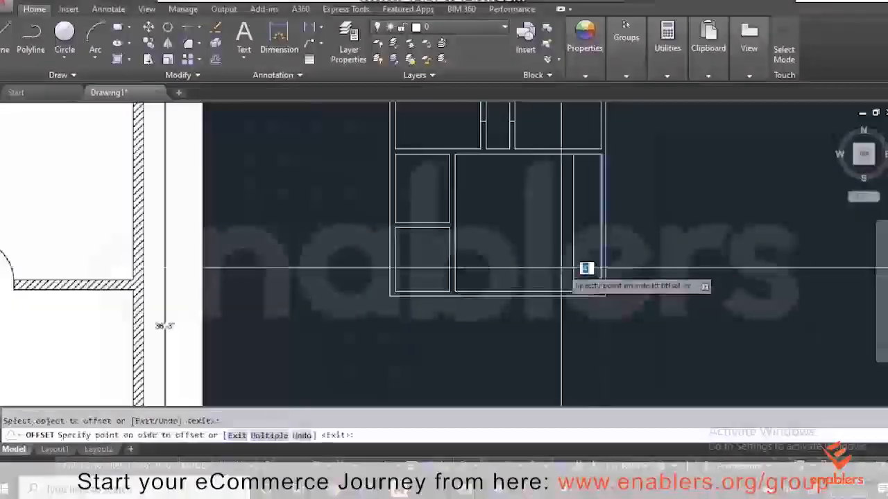
click(586, 269)
scroll(527, 339, down, 5)
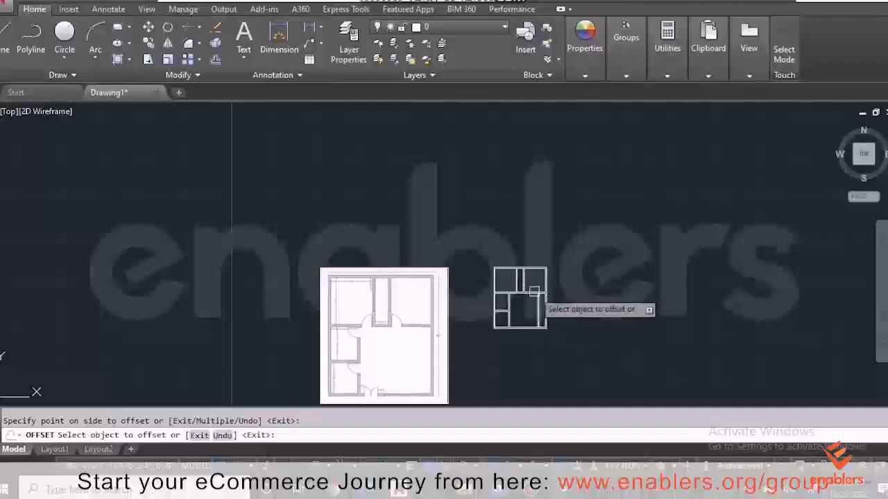
key(Escape)
Offset the large lower room's left partition line 1'3" into the room to mark the entrance door's first edge.
scroll(536, 326, up, 2)
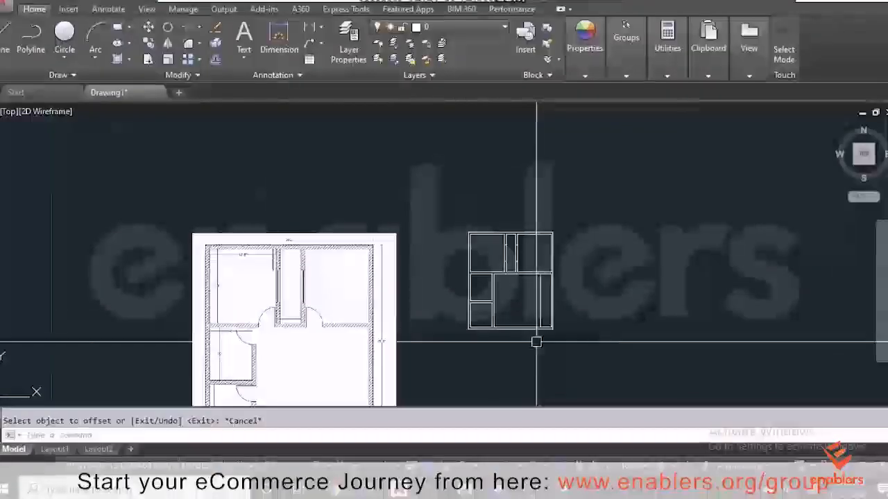
scroll(535, 346, down, 2)
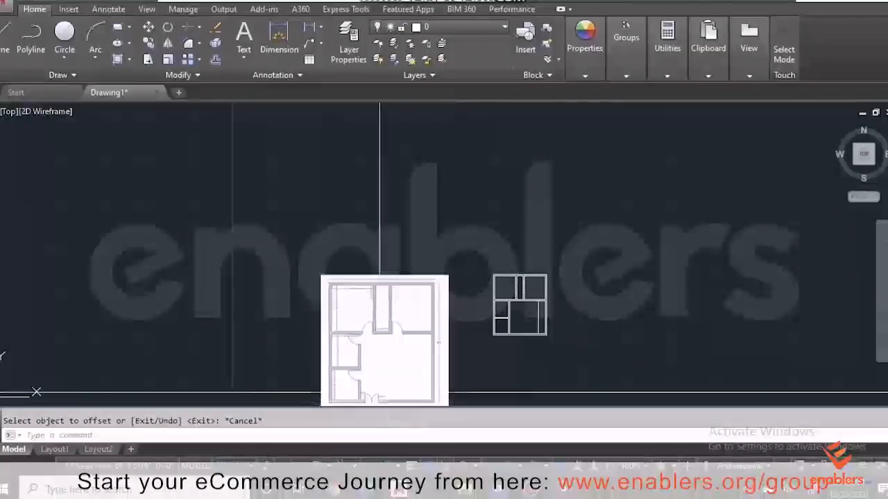
scroll(535, 353, down, 2)
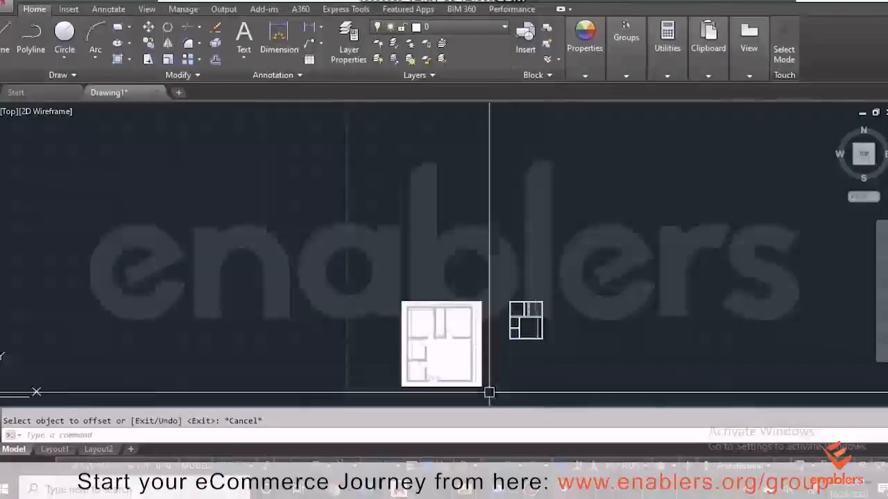
scroll(489, 390, up, 2)
scroll(458, 385, up, 5)
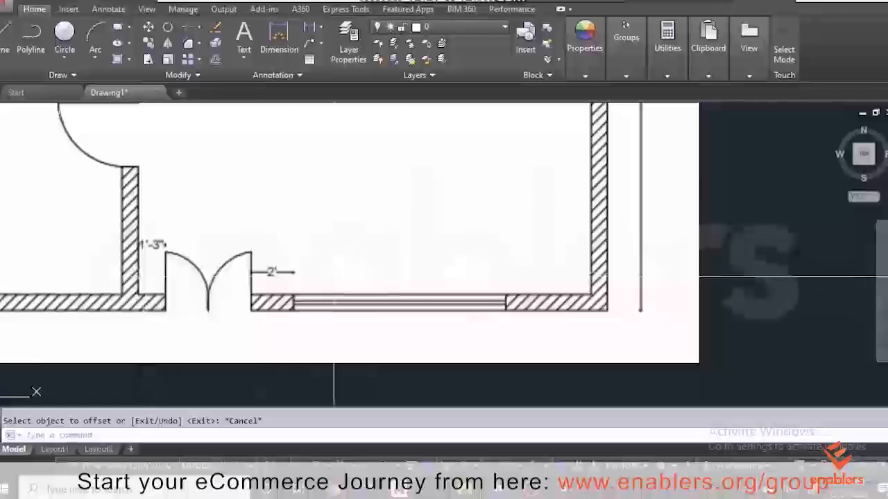
scroll(395, 188, down, 6)
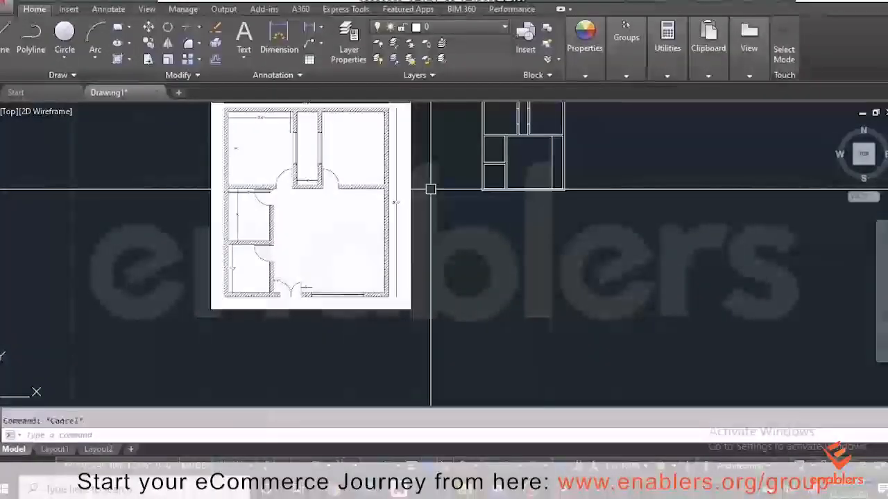
text(o)
key(Return)
text(1'3)
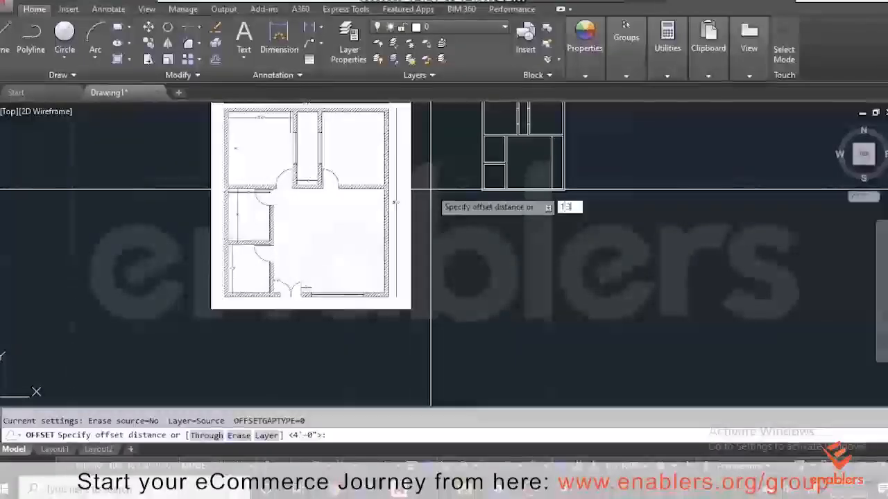
key(Return)
scroll(504, 170, up, 3)
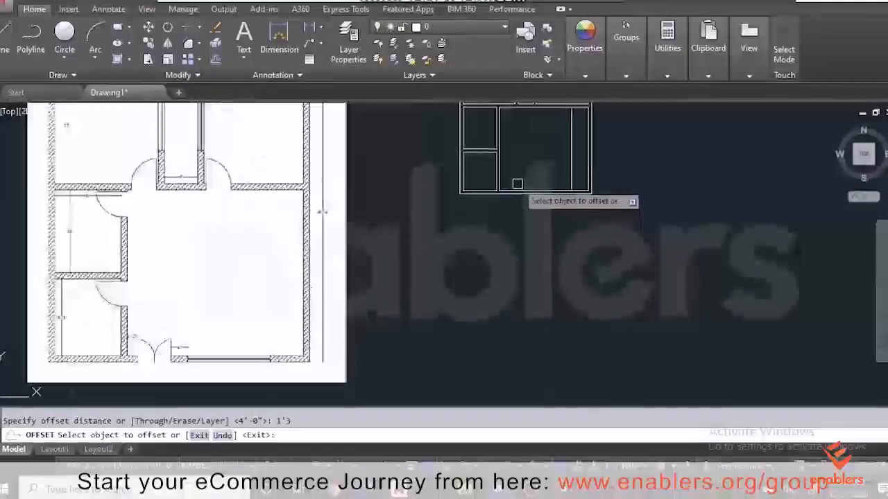
click(504, 179)
click(537, 212)
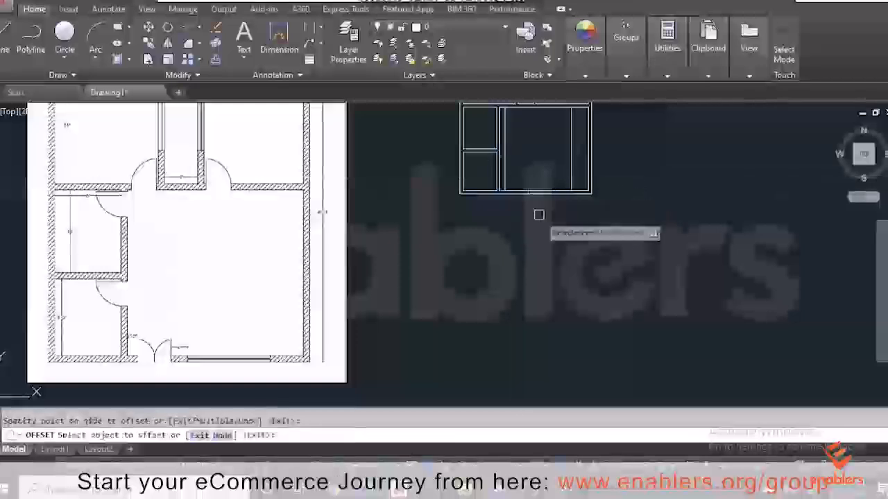
Offset the entrance door's first edge line 4' into the large lower room to mark the door's second edge.
key(Escape)
text(o)
key(Return)
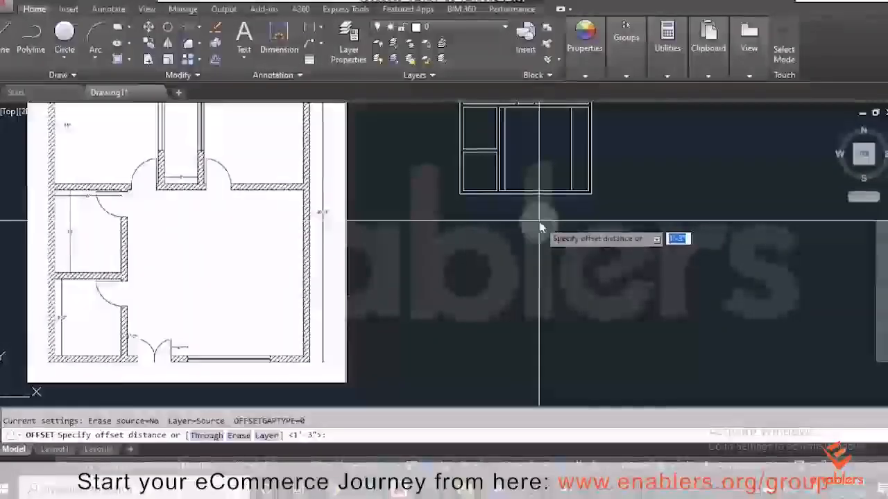
text(4')
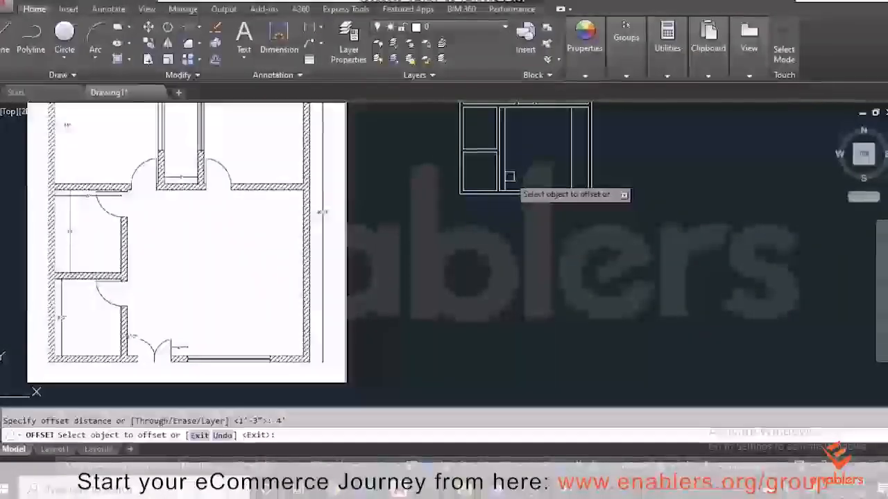
click(508, 178)
click(535, 190)
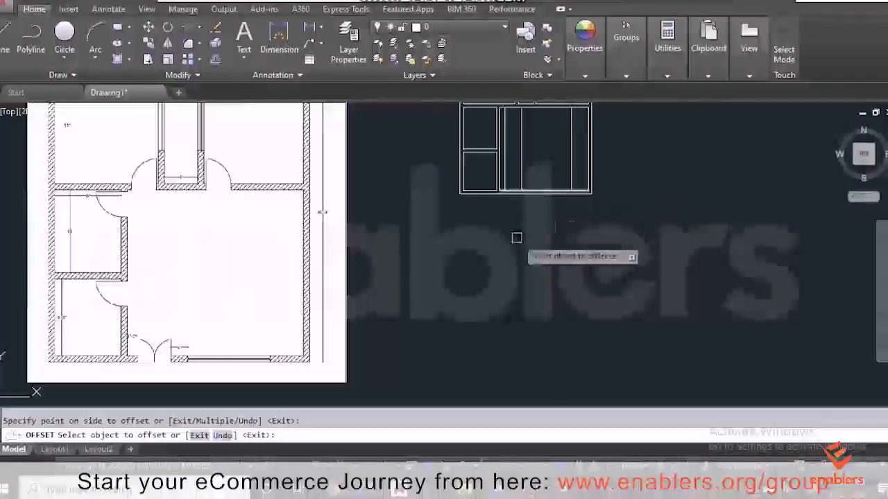
key(Escape)
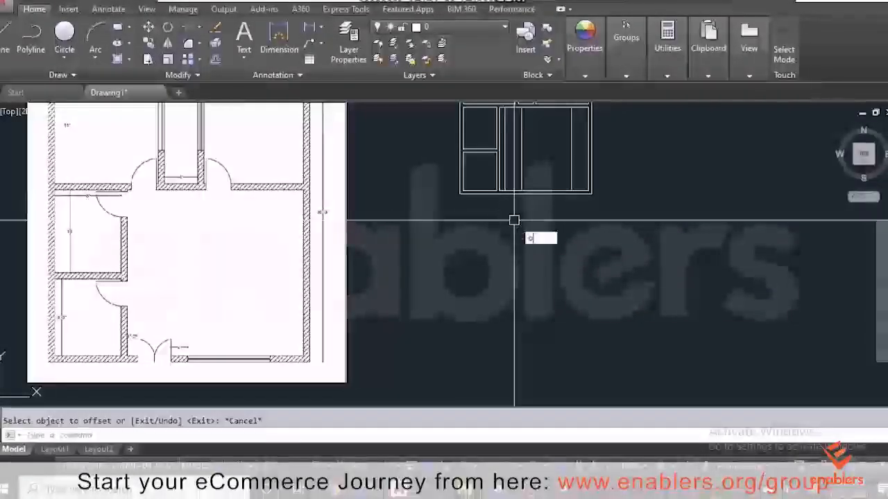
Offset the entrance door's second edge line 2' further into the room to mark the front window's near edge.
key(Return)
text(2')
key(Return)
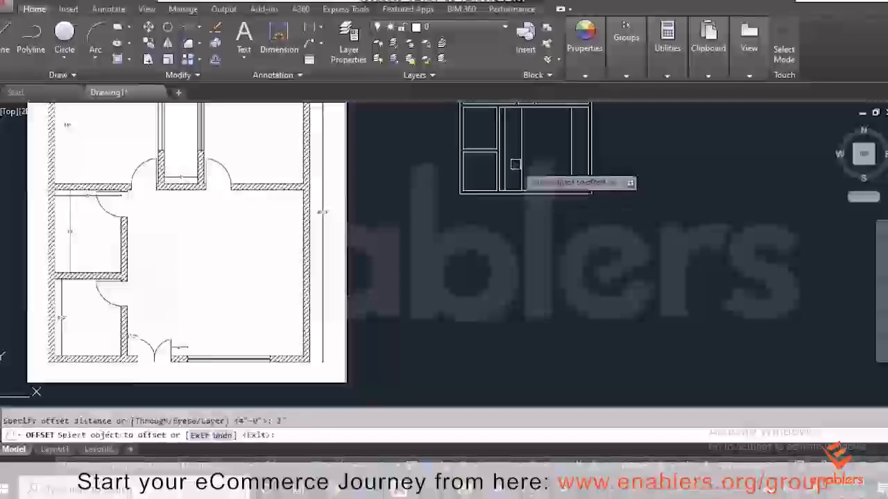
click(520, 165)
click(543, 167)
scroll(531, 139, up, 4)
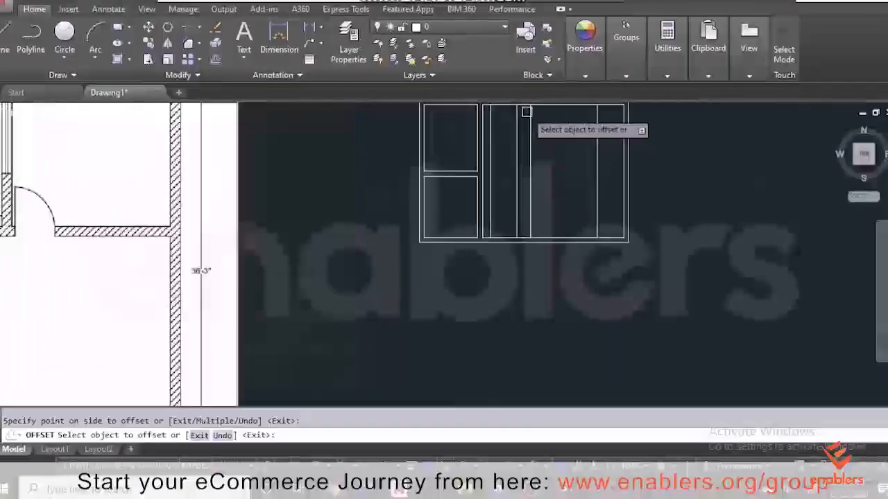
key(Escape)
Extend the two door edge lines and two window edge lines through the front wall to its outer line.
click(541, 212)
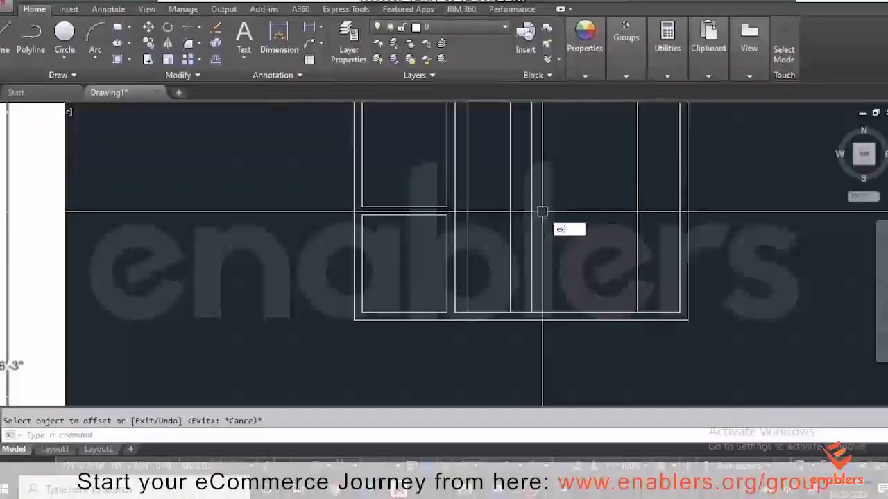
text(ex)
key(Return)
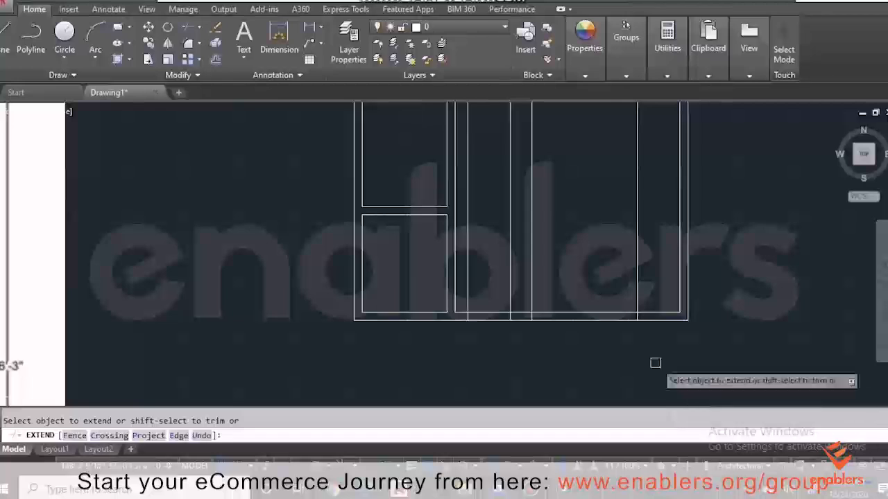
key(Escape)
Trim the two front window edge lines inside the large room, leaving only short segments within the front wall.
text(tr)
key(Return)
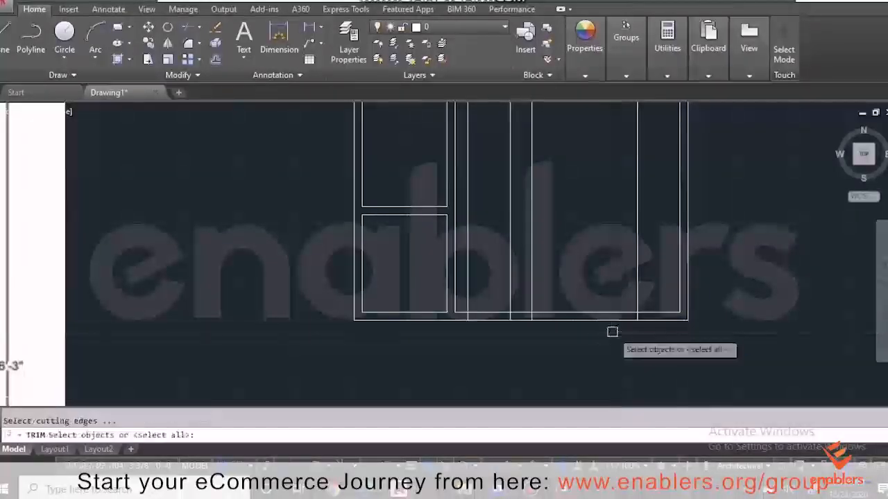
key(Return)
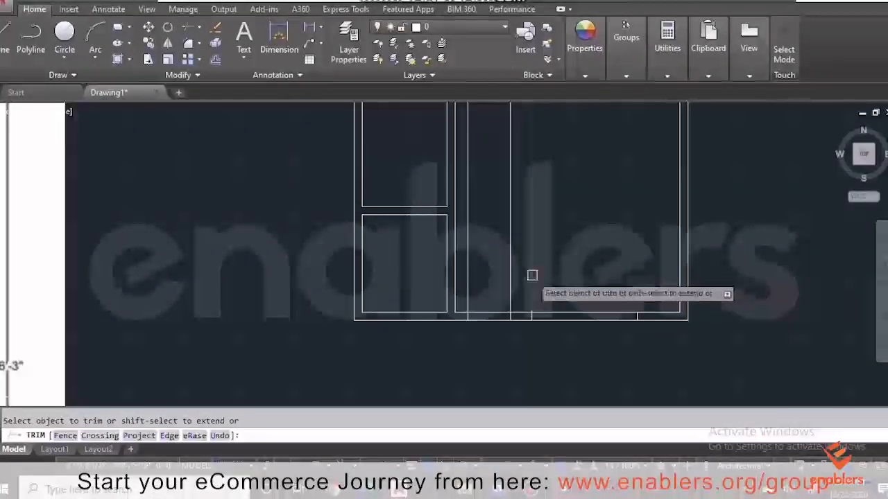
scroll(532, 275, down, 5)
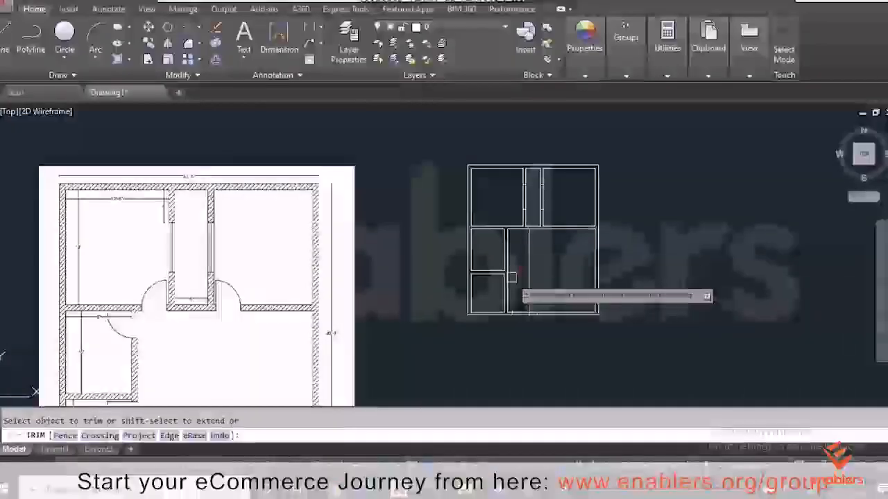
scroll(558, 309, up, 2)
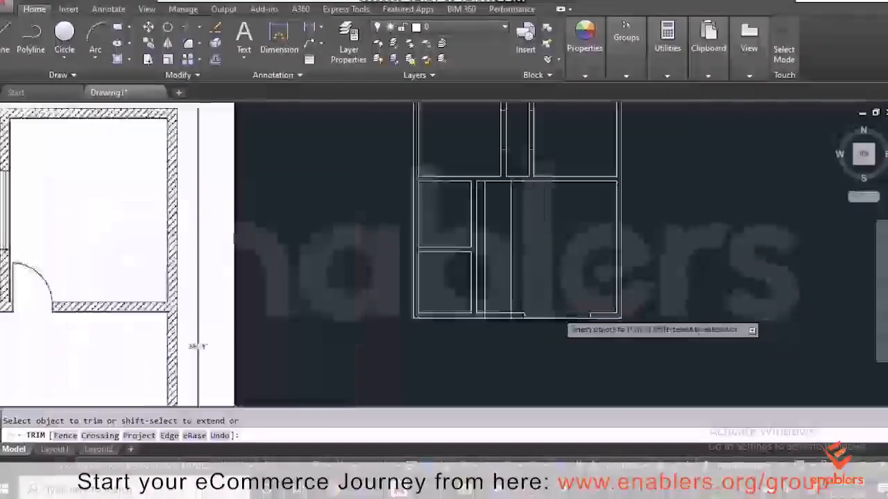
scroll(557, 315, up, 3)
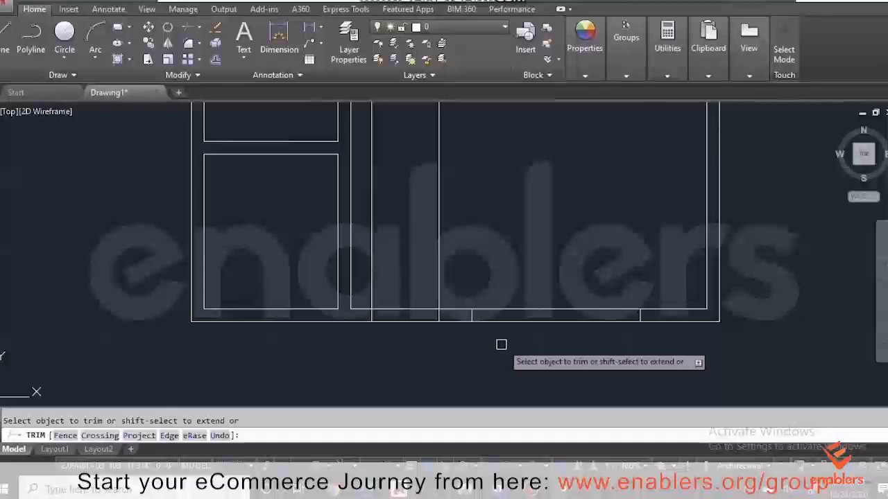
key(Escape)
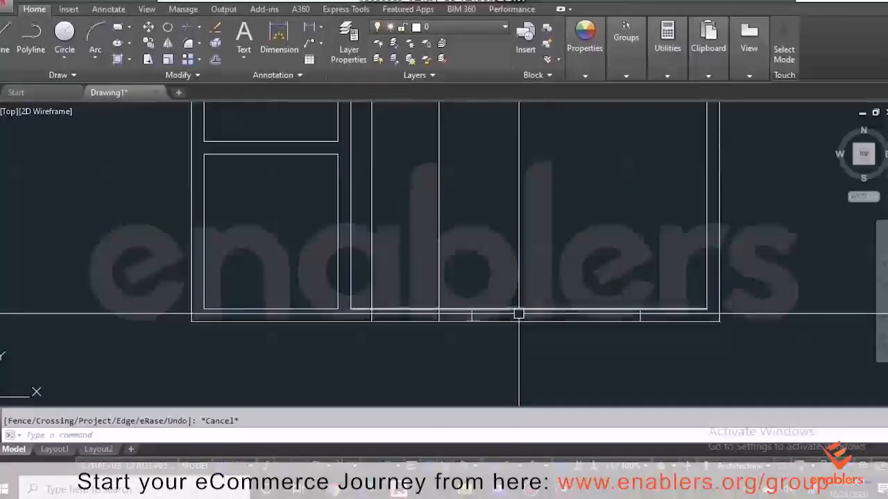
Offset both faces of the narrow middle room's left partition 3.5" inward to form its window pane lines.
scroll(519, 313, down, 4)
scroll(499, 250, up, 4)
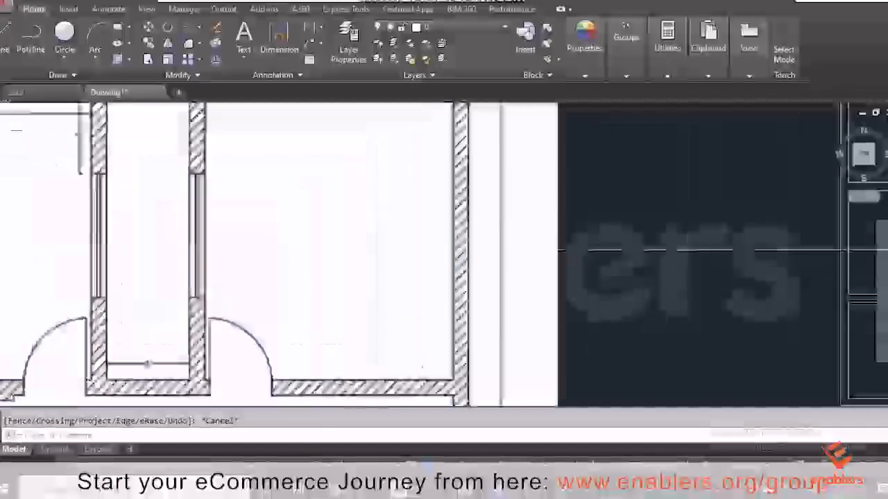
scroll(499, 250, down, 1)
scroll(449, 197, down, 4)
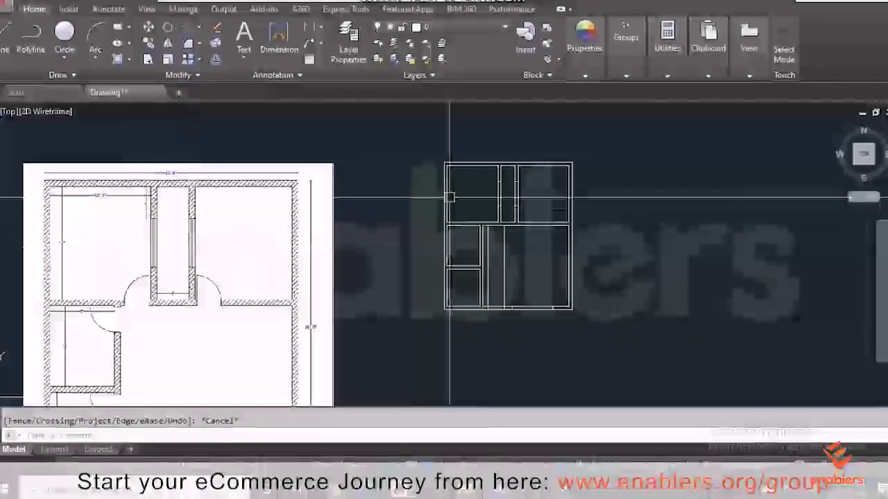
scroll(500, 178, up, 6)
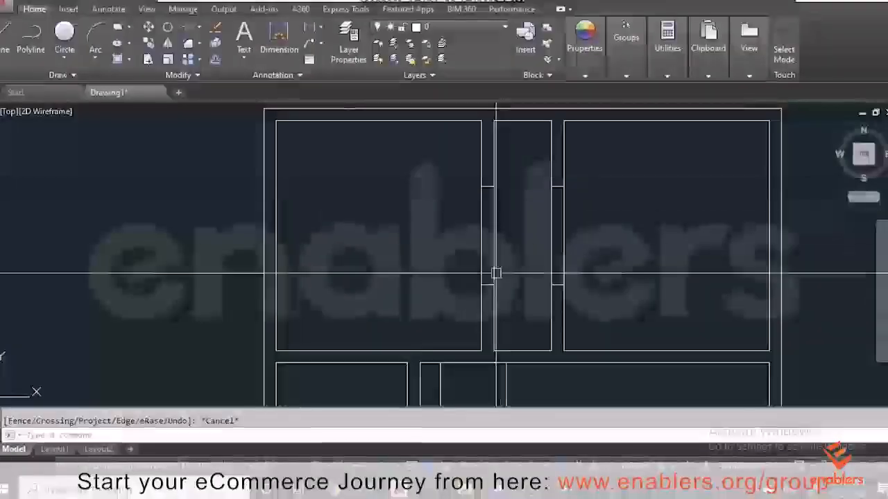
text(o)
text(3.)
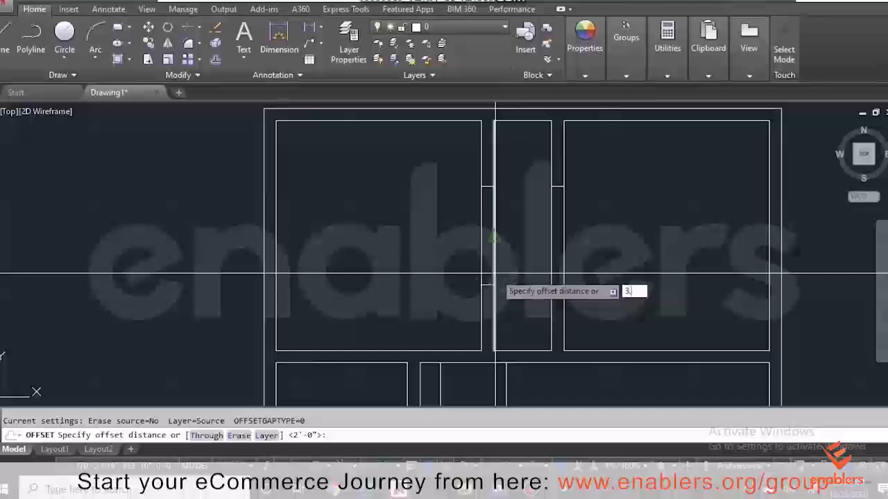
text(5)
key(Return)
scroll(493, 234, up, 3)
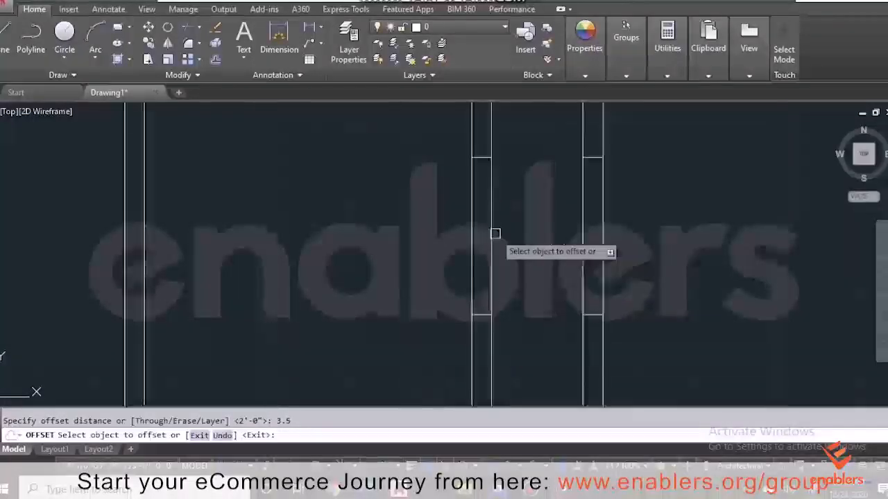
click(491, 236)
click(487, 236)
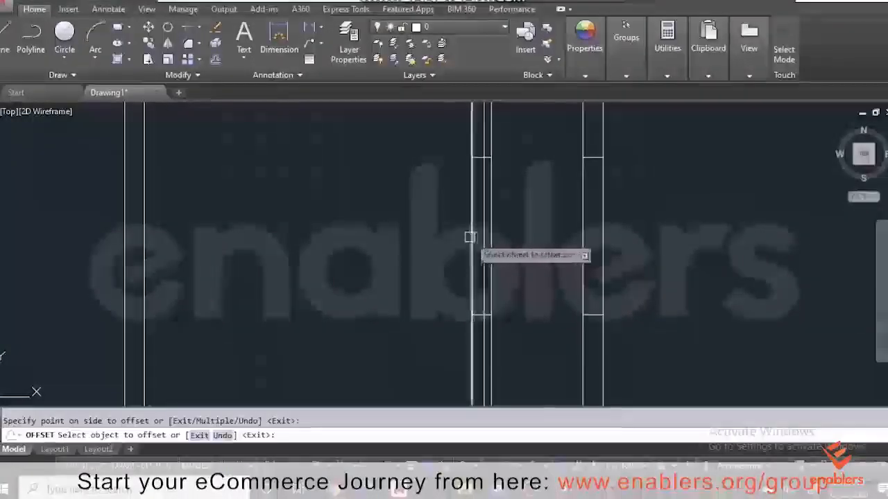
click(483, 235)
click(475, 243)
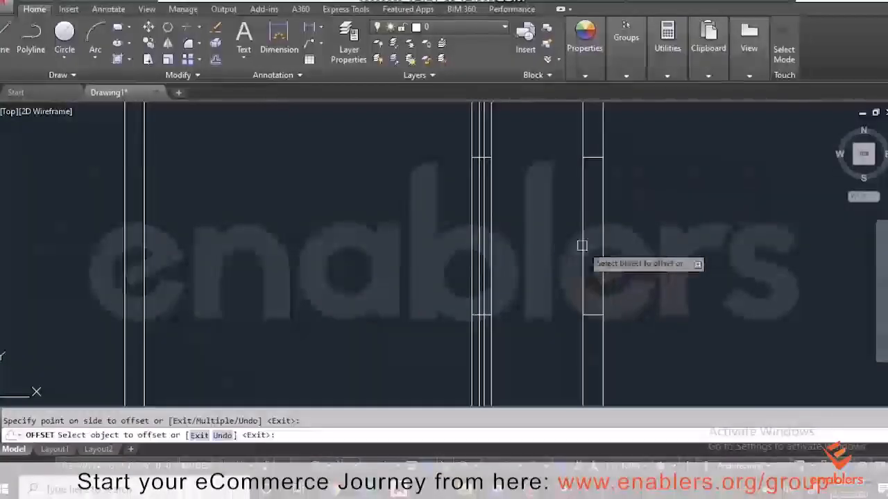
Offset both faces of the narrow middle room's right partition 3.5" inward to form its window pane lines.
click(582, 244)
click(617, 239)
click(603, 243)
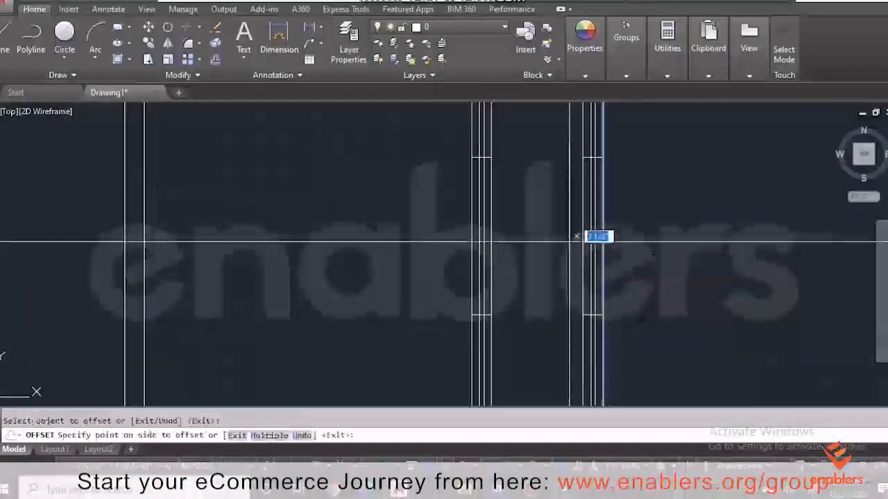
click(576, 237)
Offset the front wall's inner and outer lines 3.5" into the wall to form the front window's pane lines.
scroll(559, 246, down, 5)
scroll(575, 350, up, 4)
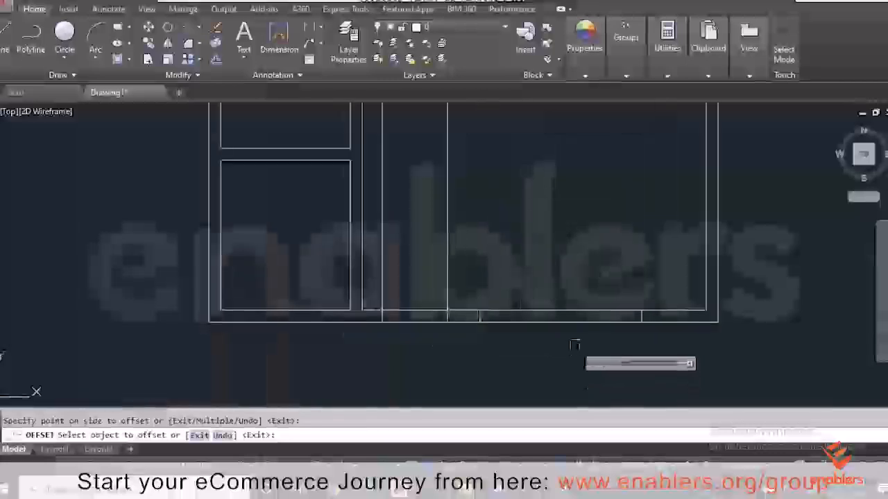
click(565, 311)
click(567, 324)
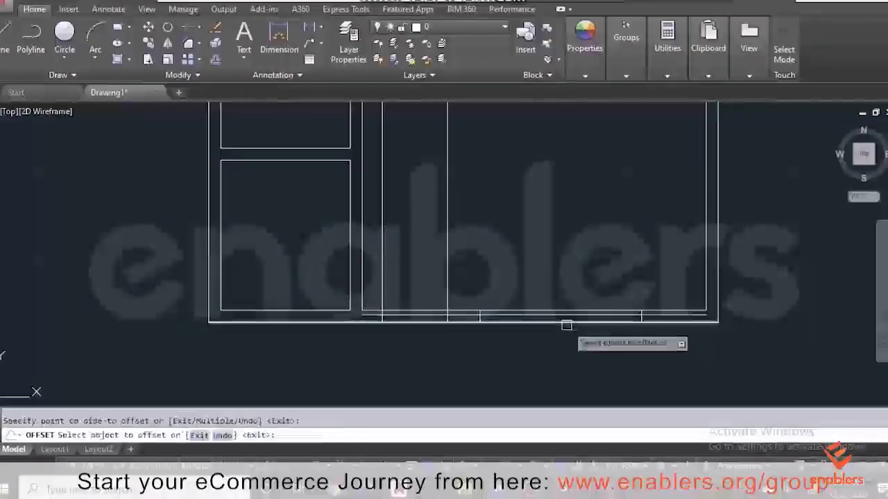
click(564, 317)
click(565, 295)
key(Escape)
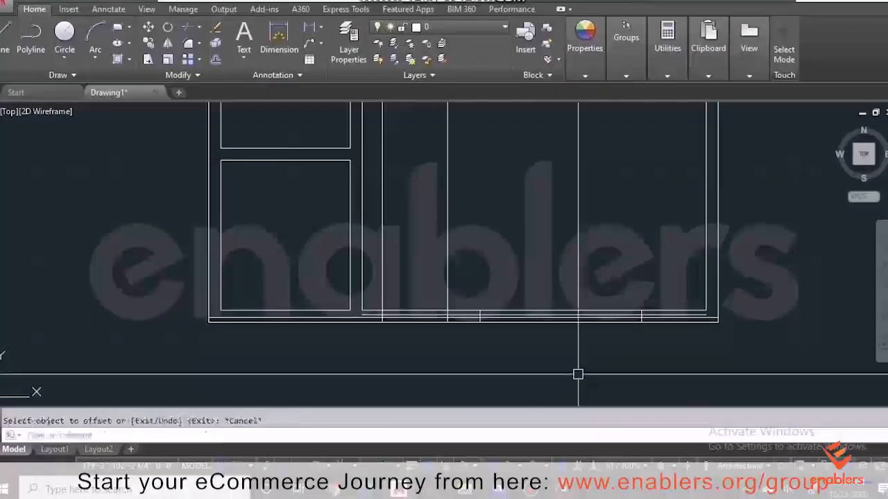
Trim the front wall's pane lines back to the front window's two edge lines.
text(tr)
key(Return)
key(Return)
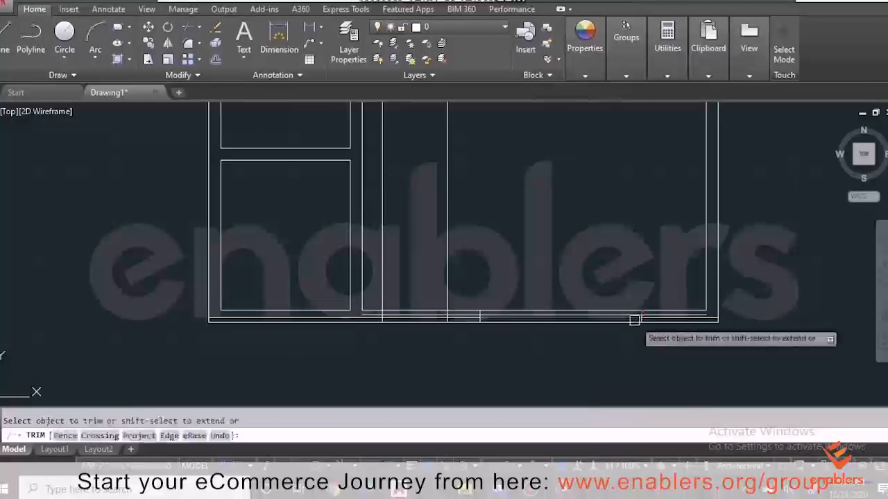
Trim the excess window lines on both sides of the wide window opening in the bottom exterior wall.
scroll(667, 319, up, 2)
click(673, 314)
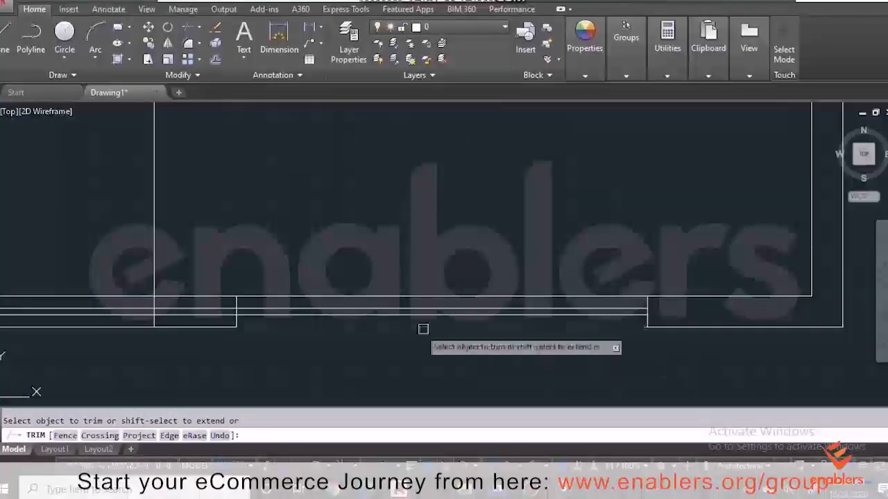
click(215, 319)
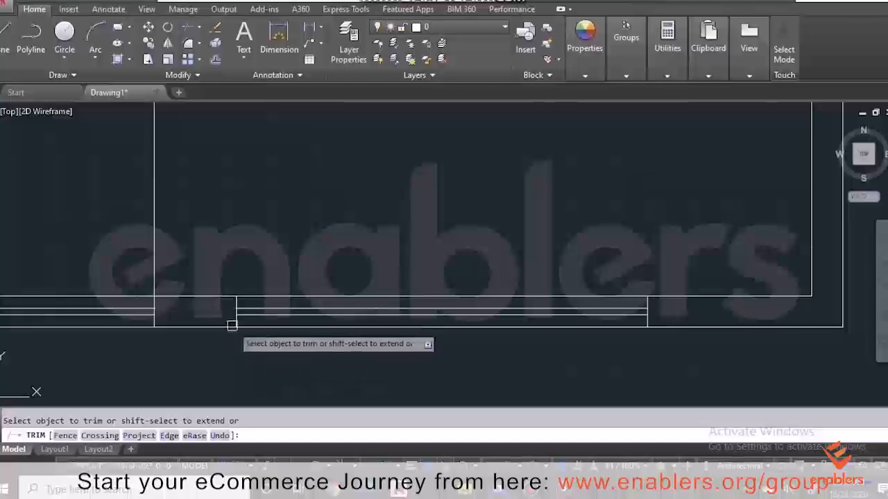
Trim the extra lines above the window openings in the two vertical walls between the upper rooms.
scroll(235, 333, down, 3)
scroll(232, 128, down, 6)
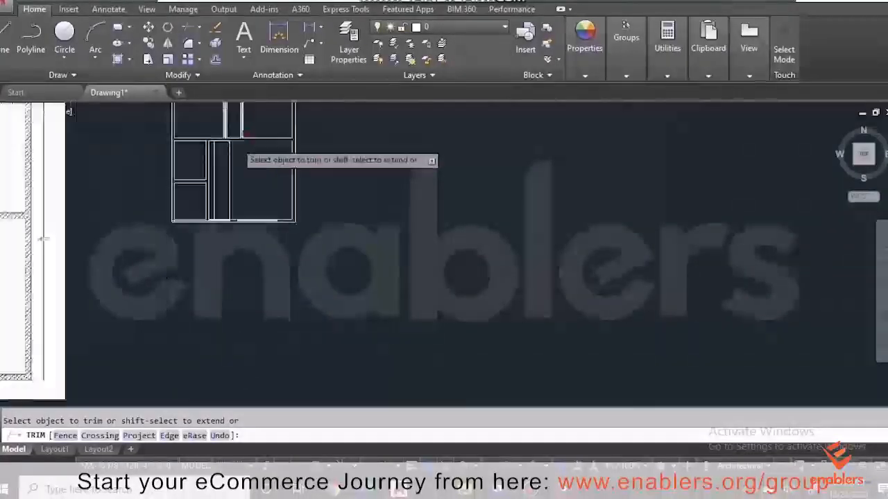
scroll(237, 122, up, 3)
scroll(235, 115, up, 5)
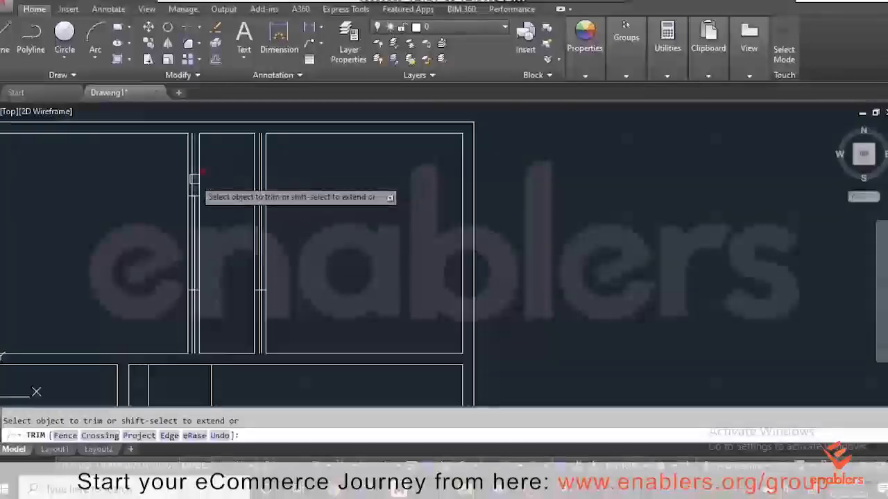
scroll(194, 179, up, 2)
click(193, 179)
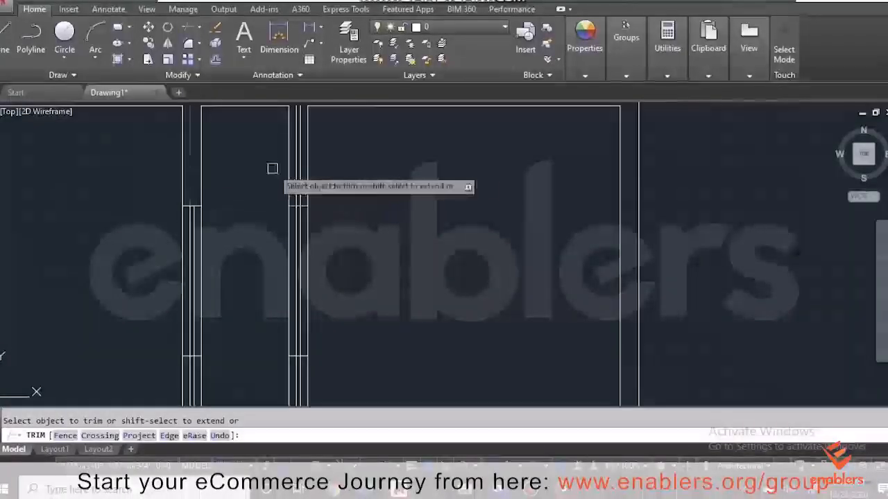
click(302, 169)
click(299, 170)
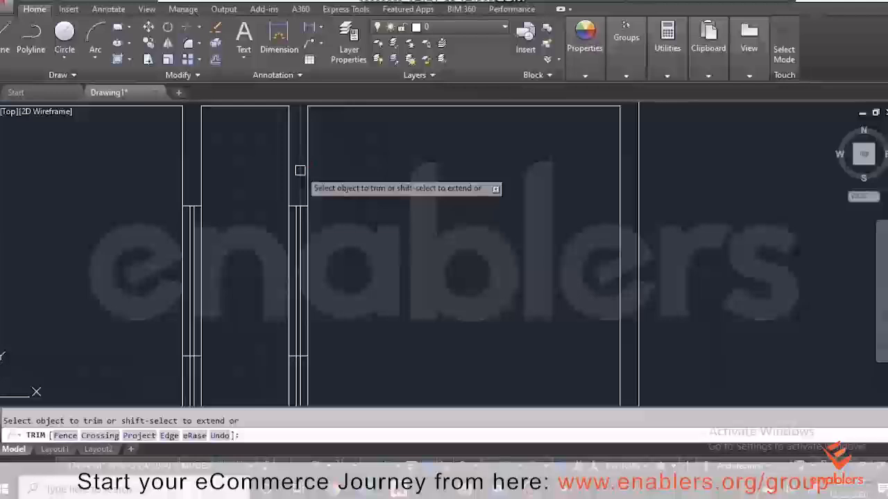
Trim the extra lines below the window openings in the same two vertical walls and end the trimming.
scroll(298, 194, down, 2)
scroll(302, 326, up, 2)
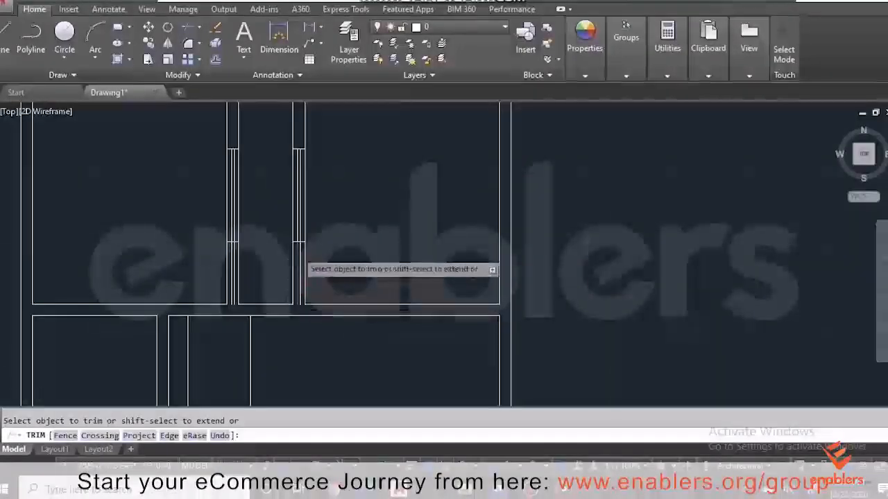
scroll(298, 252, up, 2)
click(301, 253)
click(197, 281)
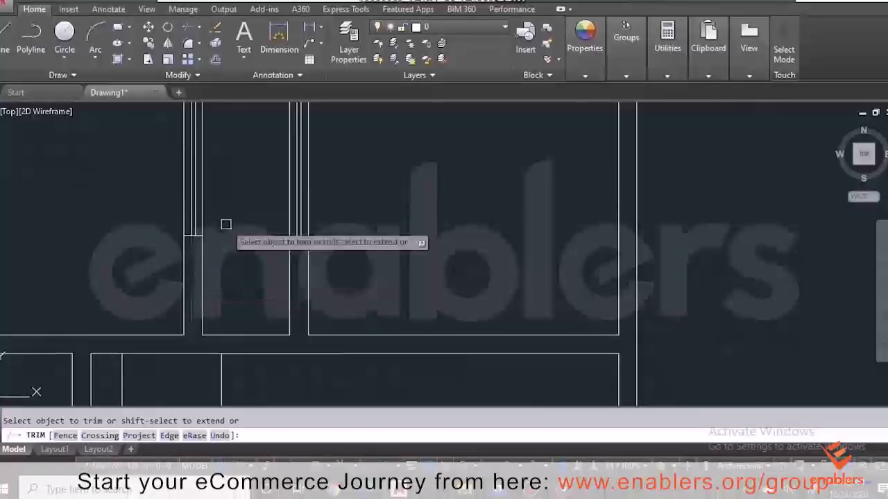
scroll(236, 239, down, 5)
scroll(236, 317, up, 2)
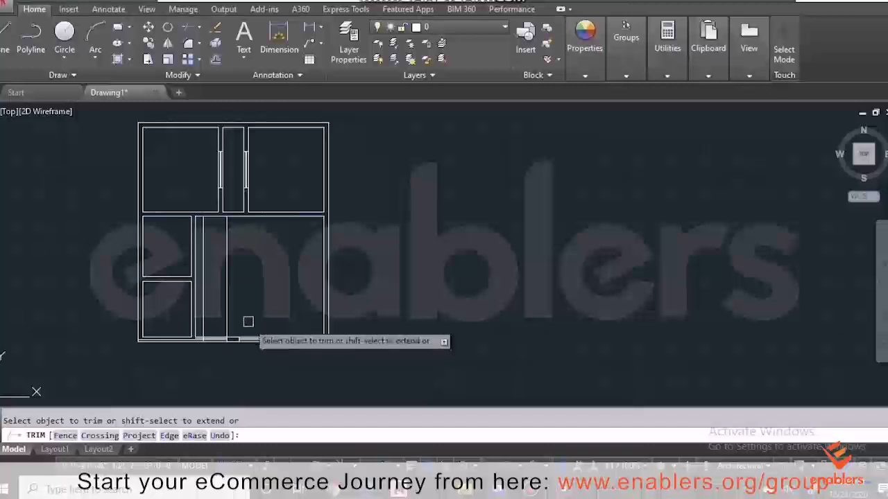
key(Escape)
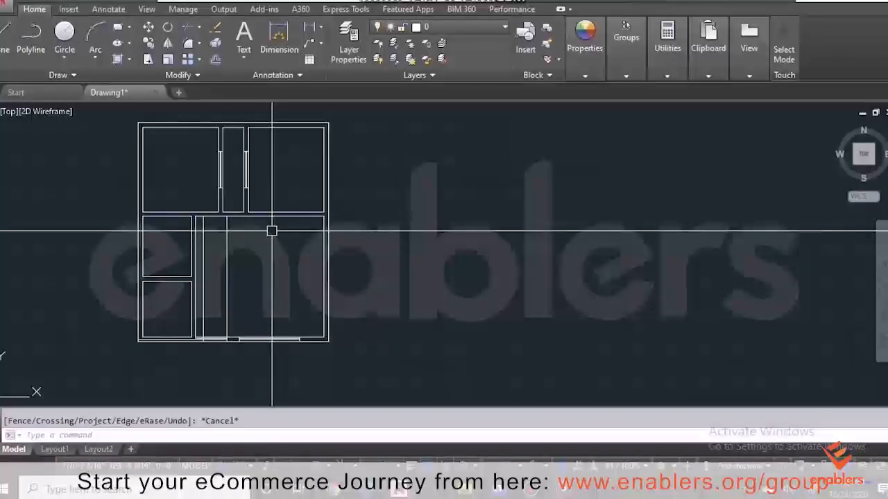
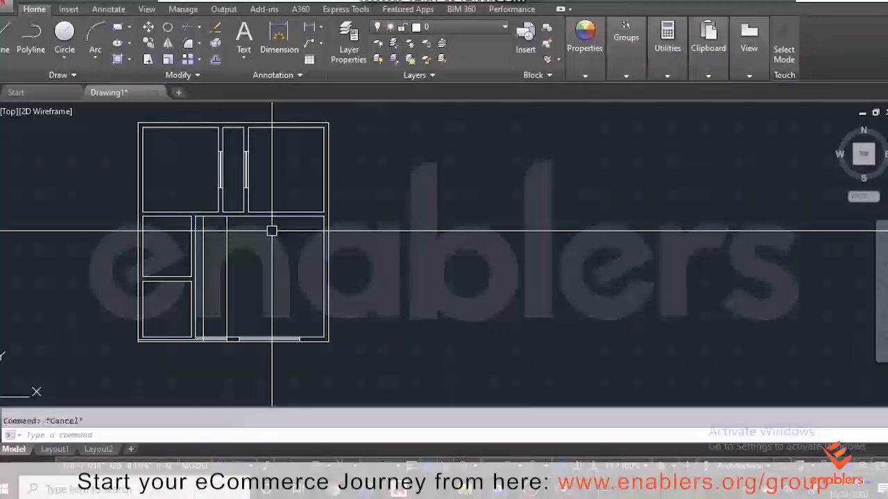
Offset the inner side wall lines of the upper-right and upper-left rooms 3" into their rooms.
text(o)
key(Return)
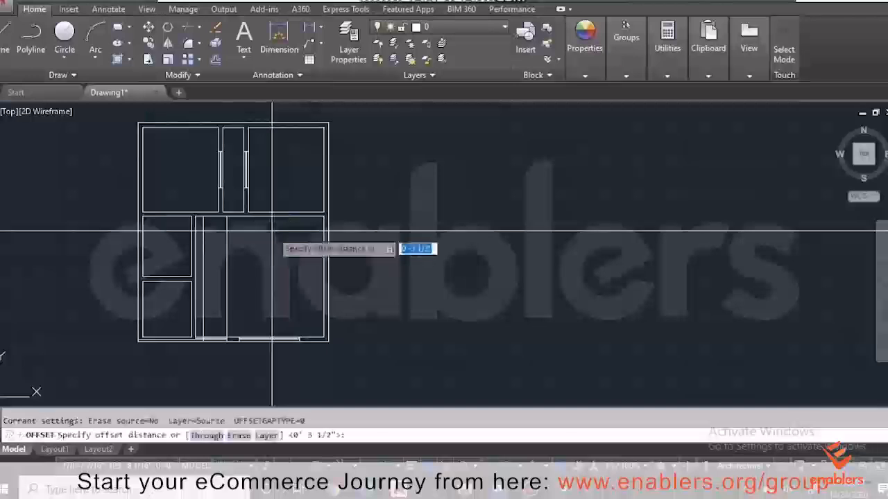
key(Return)
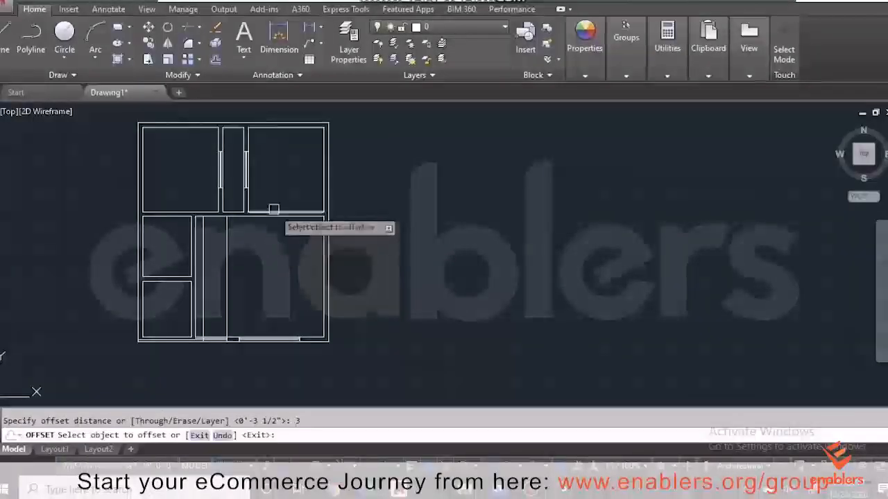
click(247, 192)
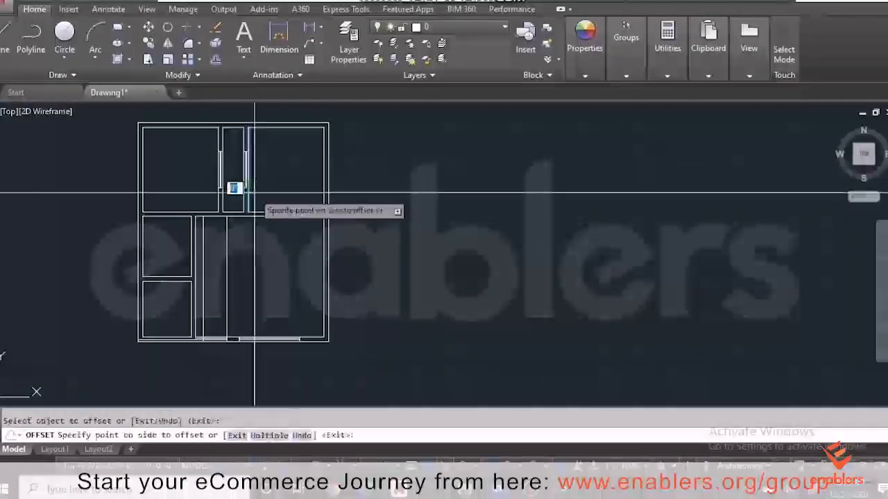
click(268, 192)
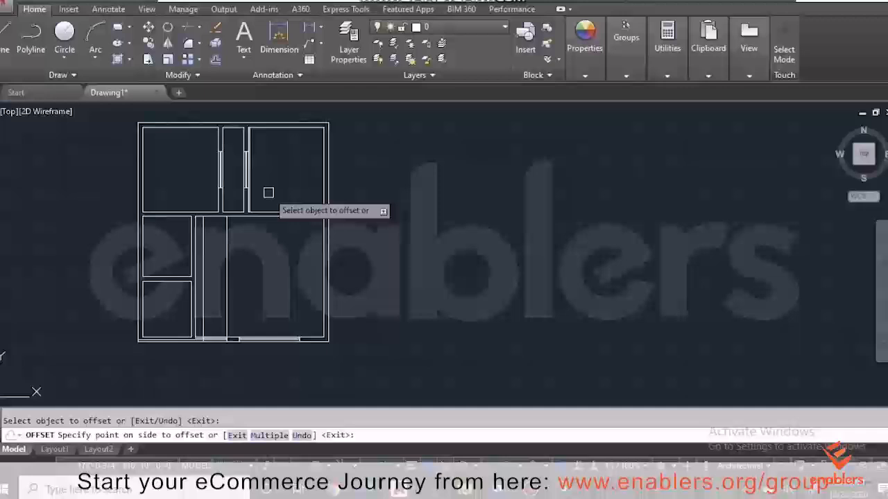
click(215, 198)
click(199, 194)
Offset the top wall lines of the two small lower-left rooms 3" downward into each room.
click(174, 217)
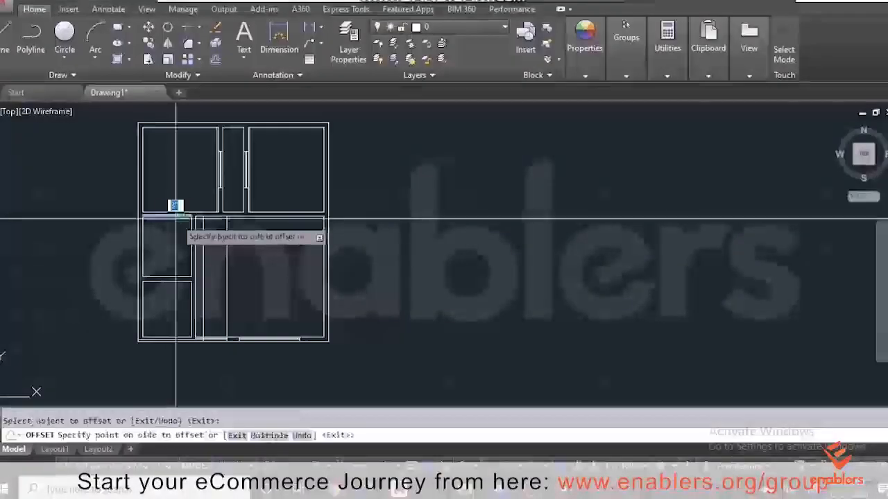
click(174, 236)
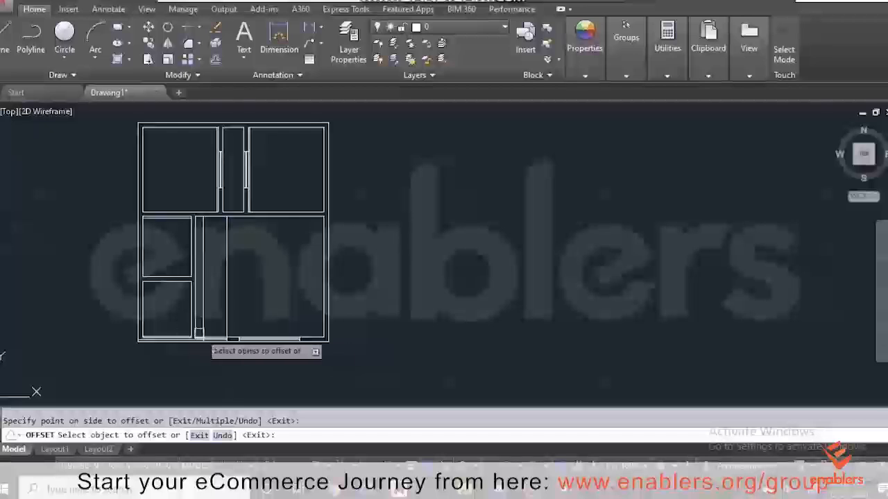
scroll(226, 333, down, 4)
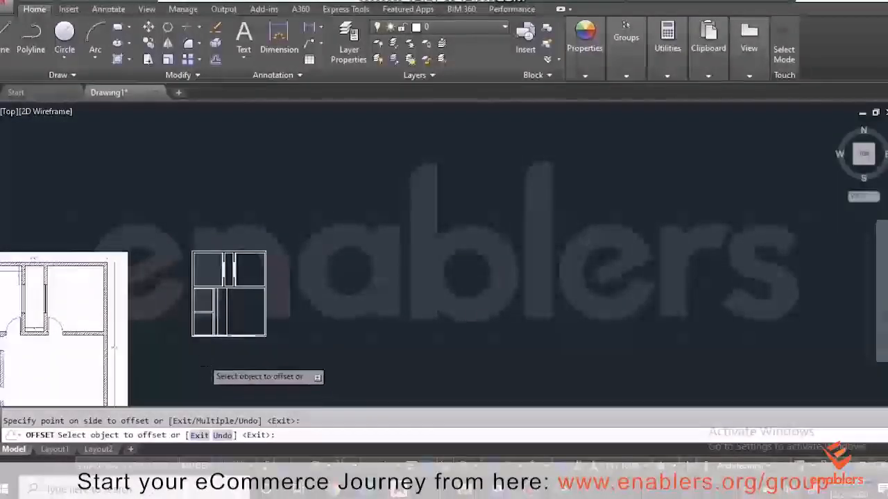
scroll(204, 365, down, 2)
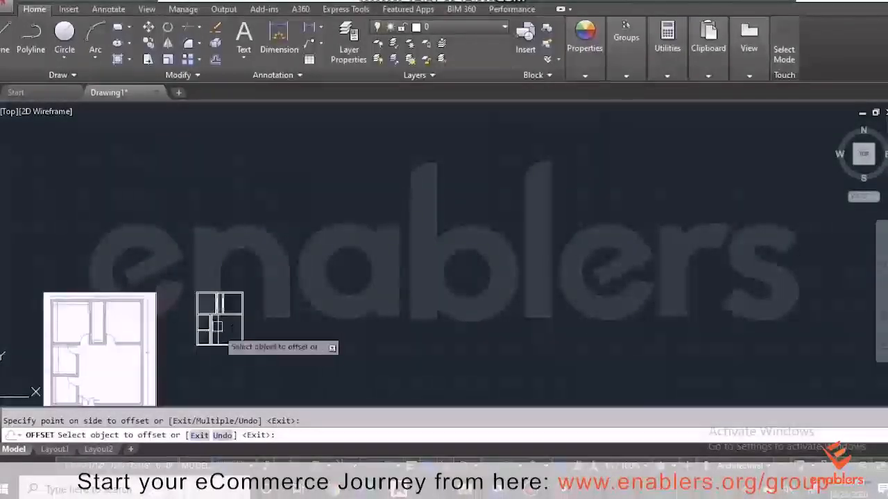
scroll(217, 326, up, 4)
scroll(172, 325, up, 2)
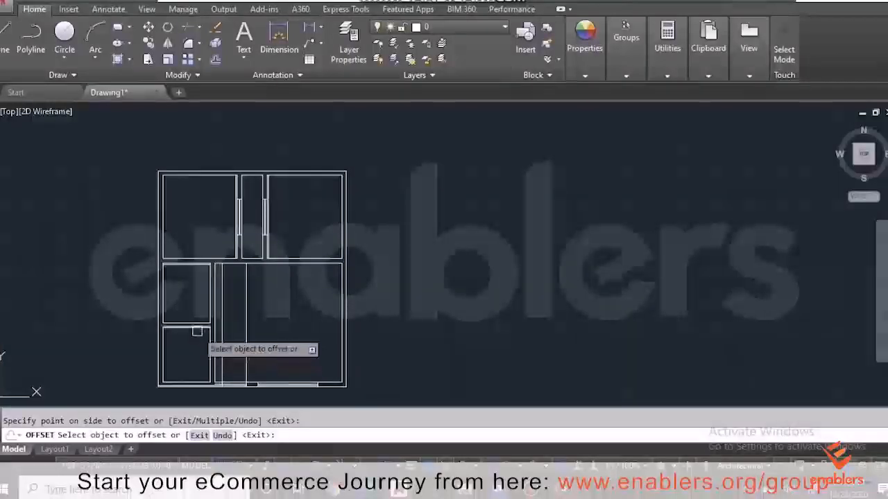
click(197, 323)
click(200, 358)
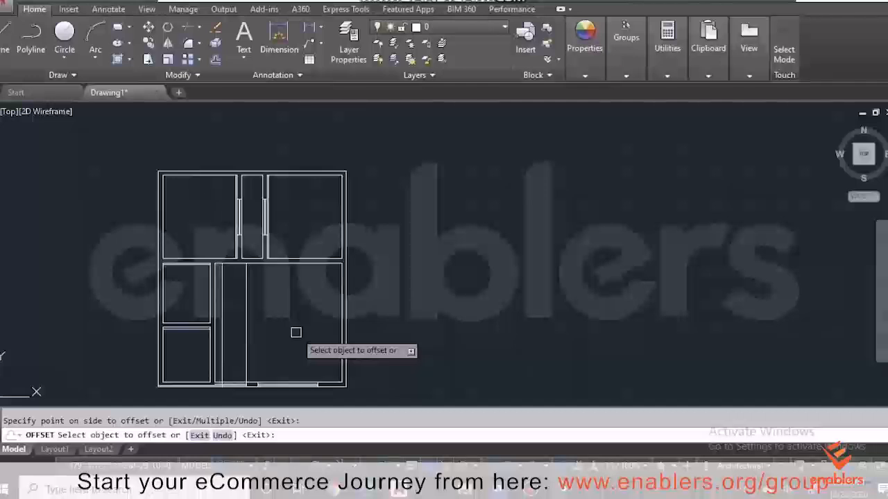
key(Escape)
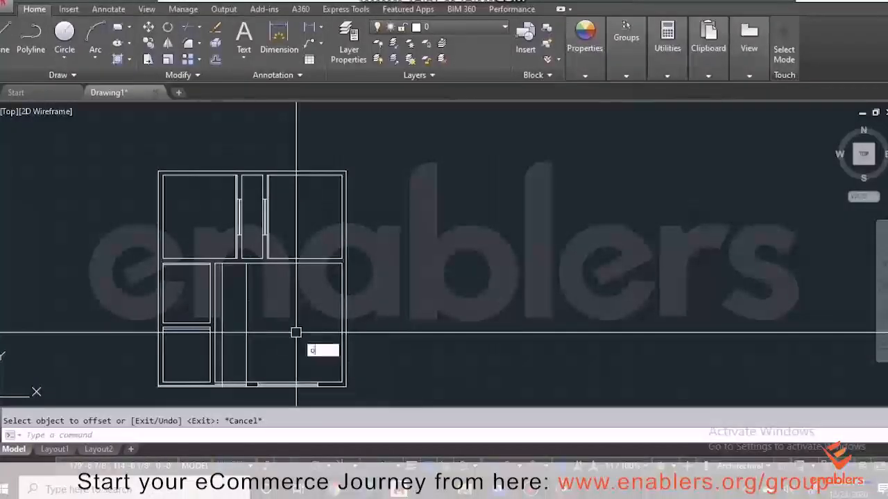
Offset the new 3" lines in the two upper rooms a further 3' into each room to mark the door widths.
key(Return)
text(3)
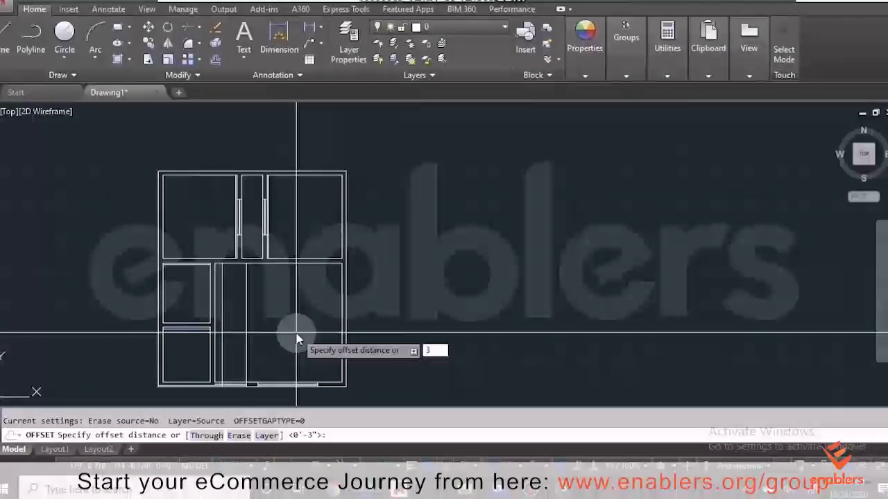
key(Return)
scroll(287, 269, up, 4)
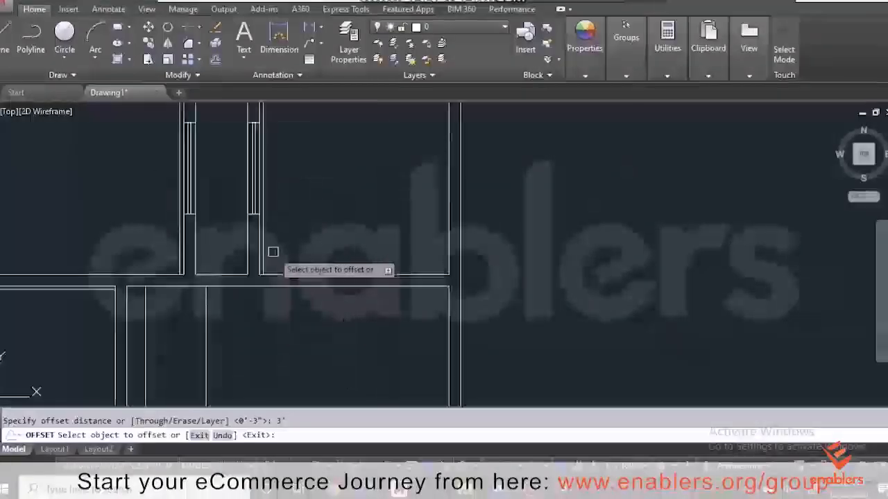
click(278, 254)
click(312, 252)
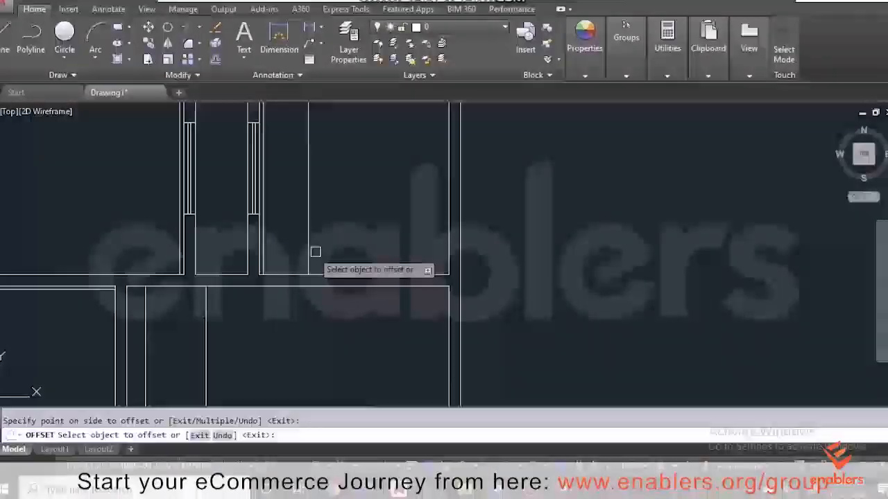
click(179, 254)
click(126, 257)
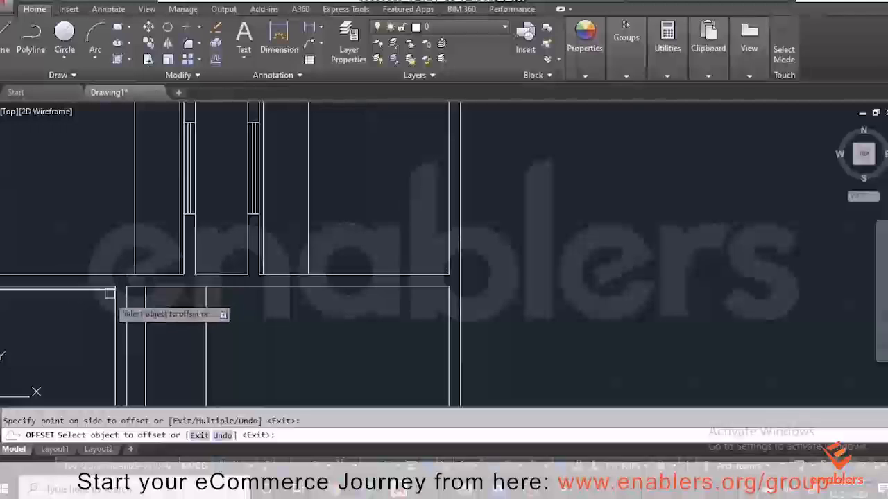
Offset the new 3" lines in the two small lower-left rooms 3' downward to mark their door widths.
scroll(100, 316, down, 5)
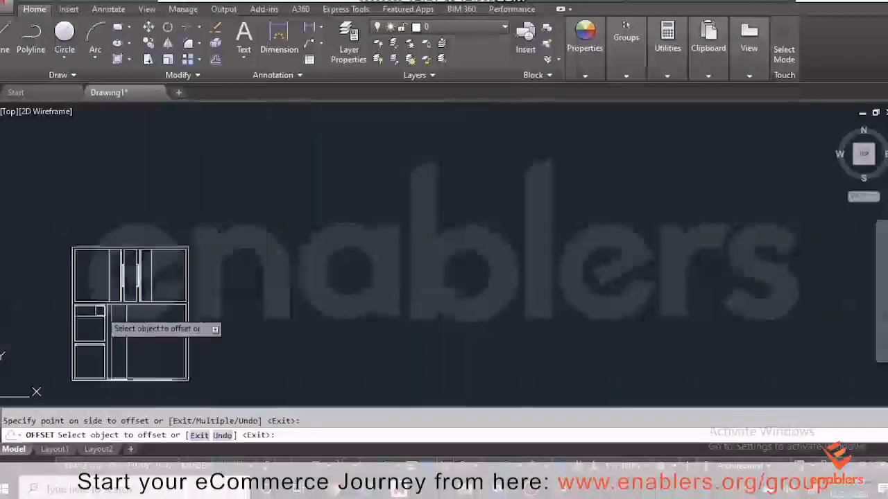
scroll(101, 310, up, 5)
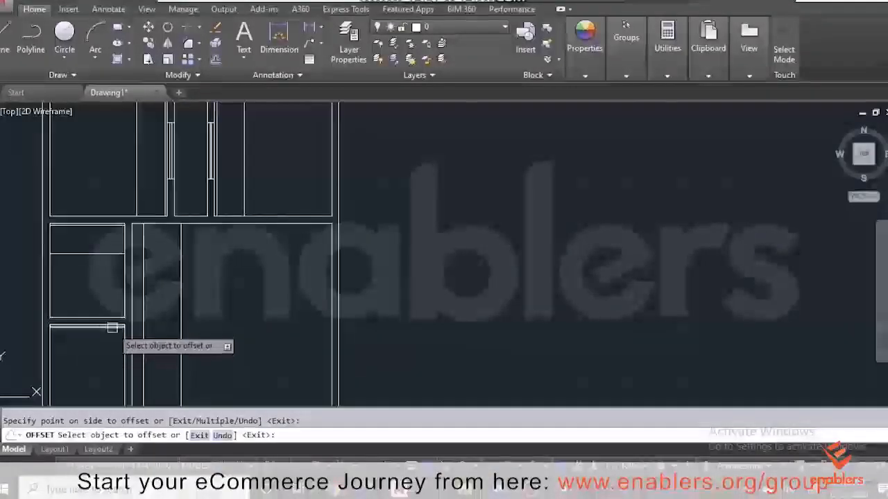
click(113, 326)
click(111, 347)
scroll(153, 260, down, 3)
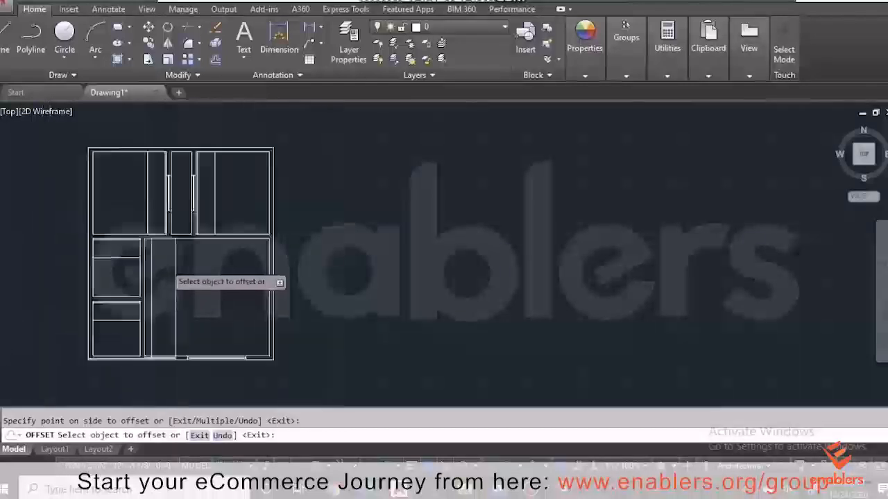
scroll(166, 263, down, 3)
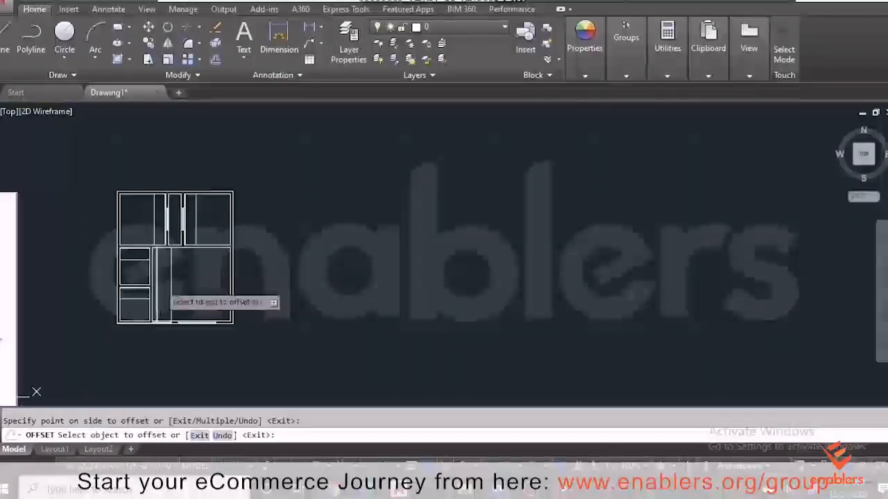
key(Escape)
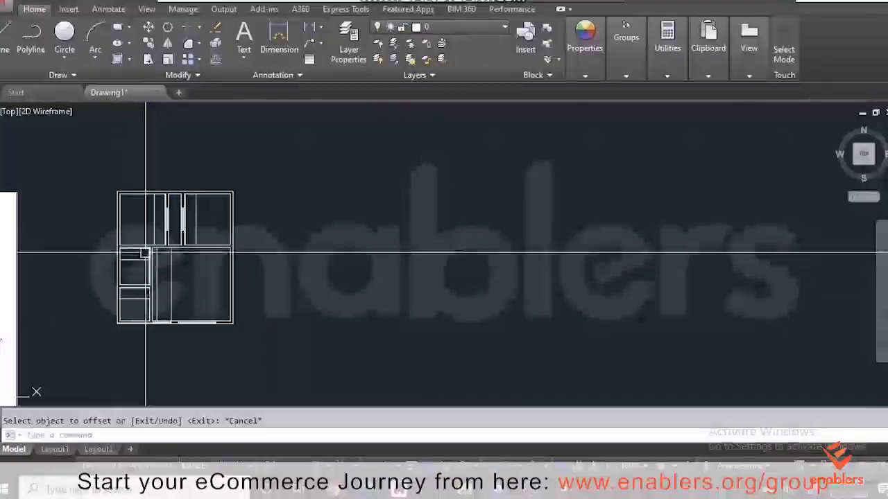
scroll(143, 299, up, 2)
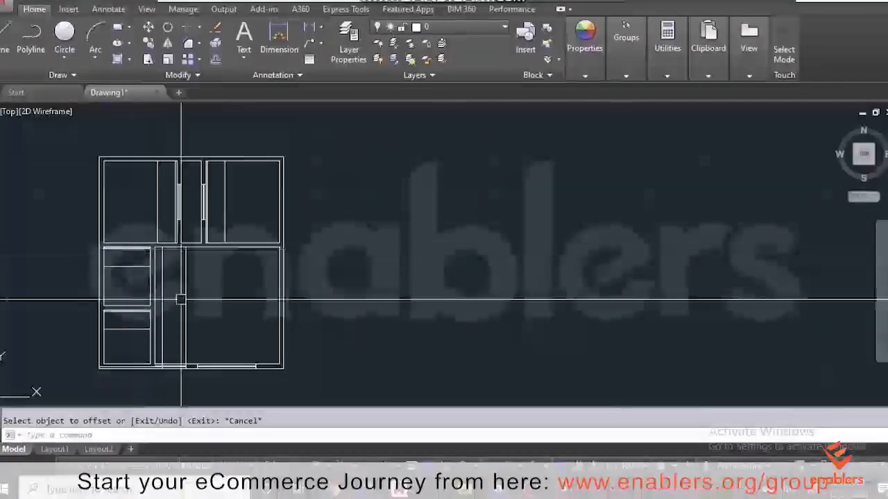
text(o)
key(Return)
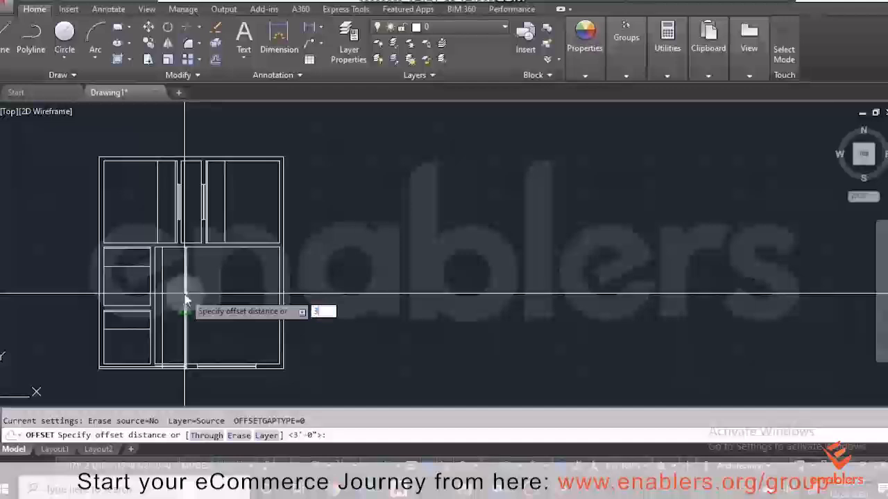
key(Return)
key(Escape)
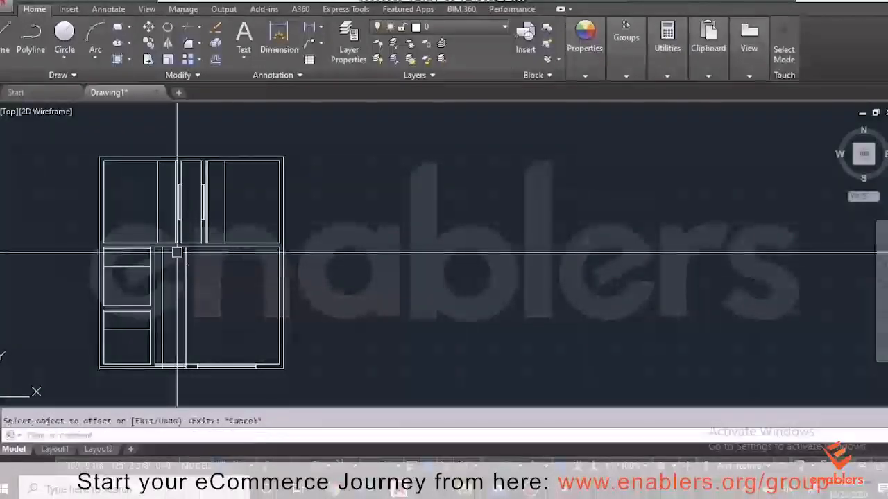
Offset the bottom wall lines of the upper-right and upper-left rooms 3' upward into each room.
text(o)
key(Return)
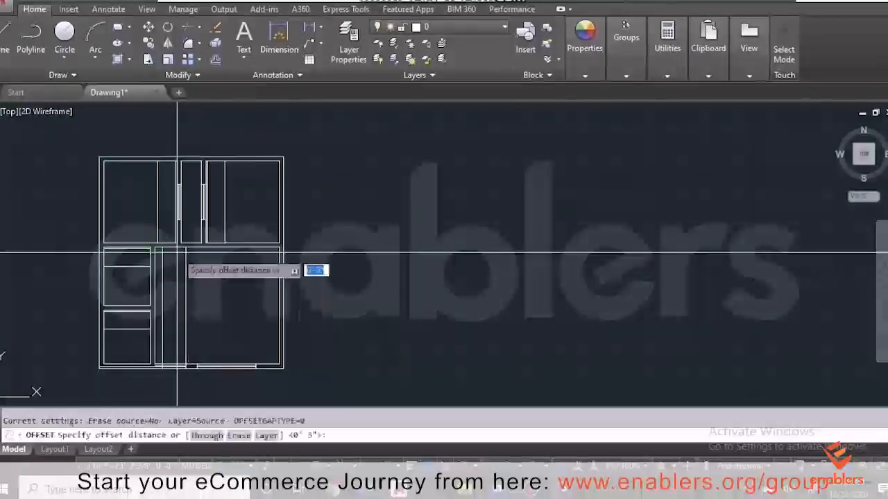
key(Return)
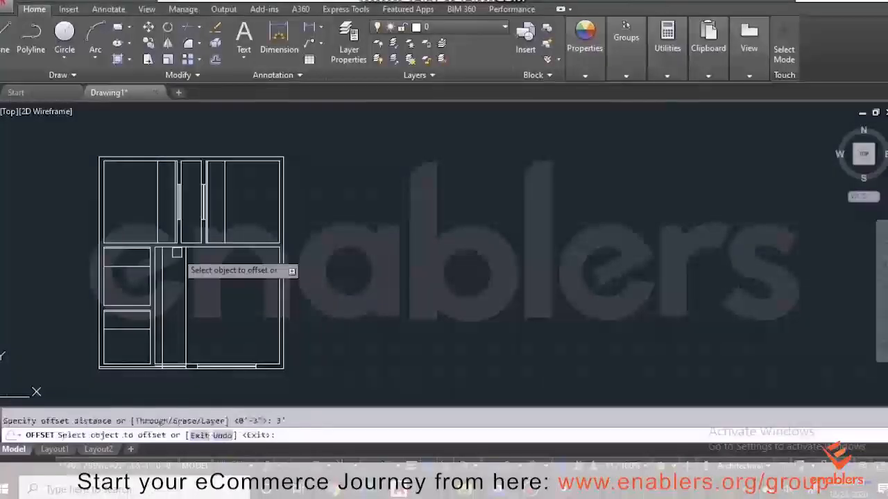
scroll(209, 242, up, 2)
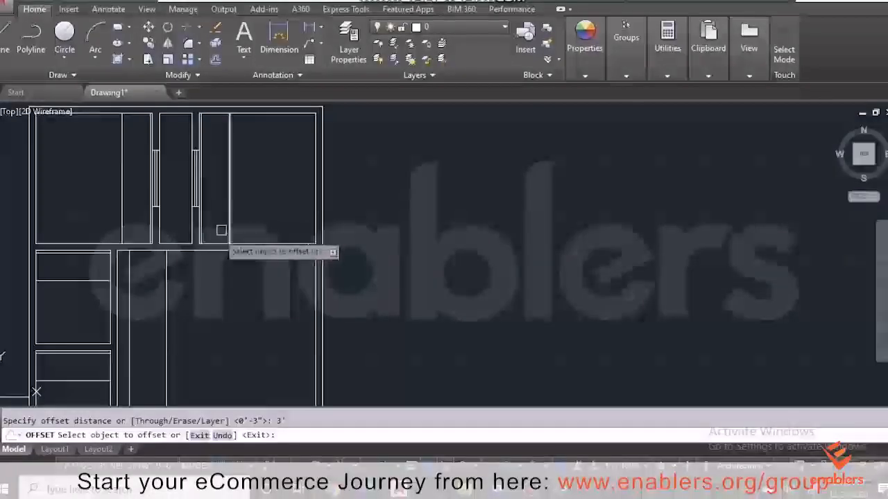
scroll(221, 231, up, 2)
click(217, 254)
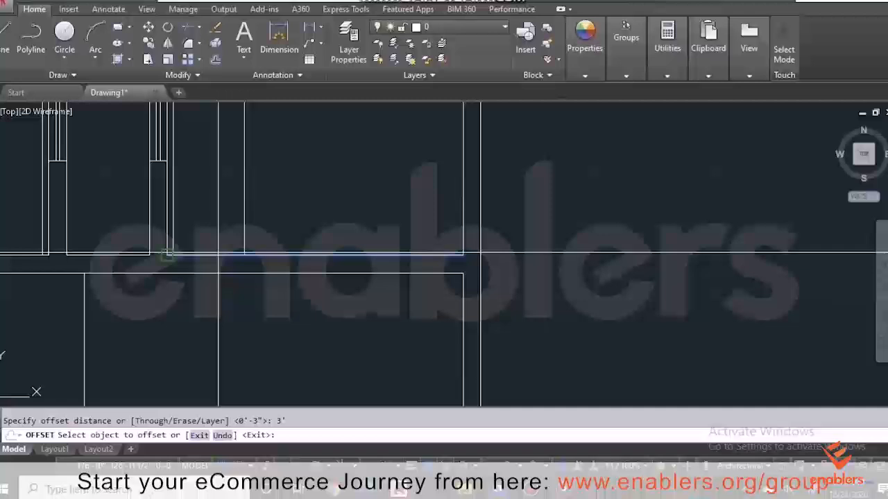
click(200, 189)
scroll(201, 187, down, 2)
scroll(125, 201, up, 3)
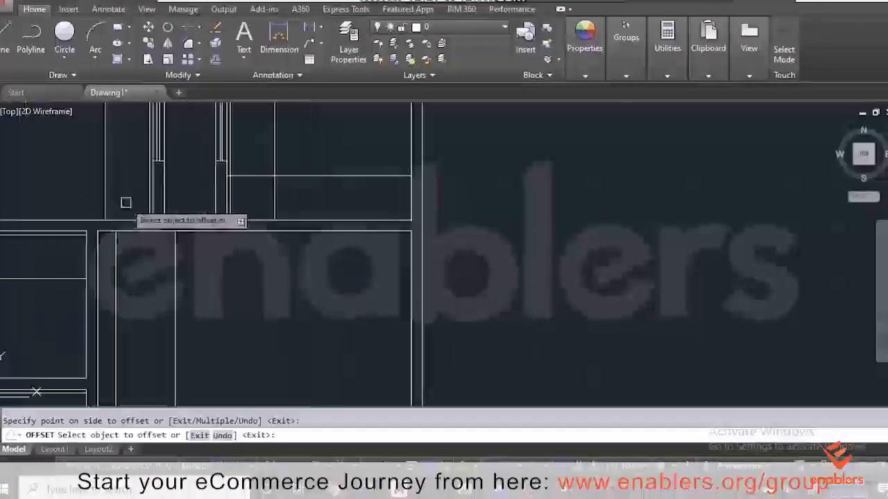
click(133, 228)
click(132, 193)
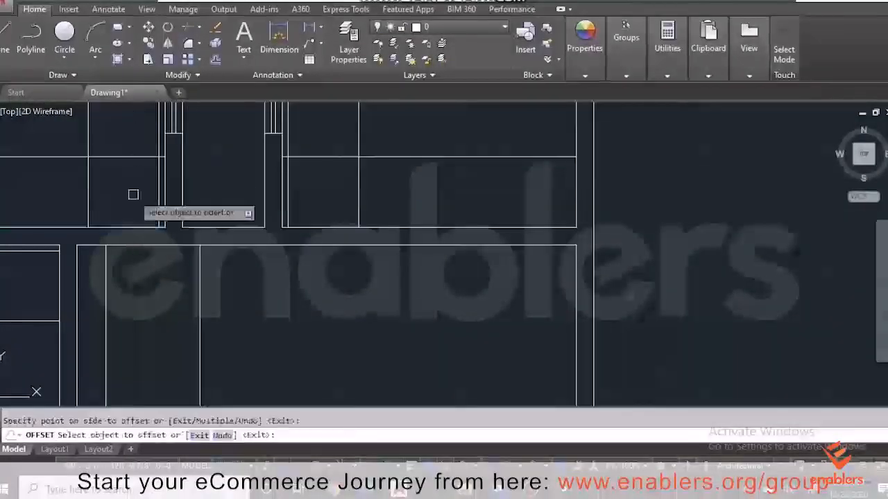
Offset the right wall lines of the two small lower-left rooms 3' to the left into each room.
scroll(108, 241, down, 3)
scroll(100, 221, up, 3)
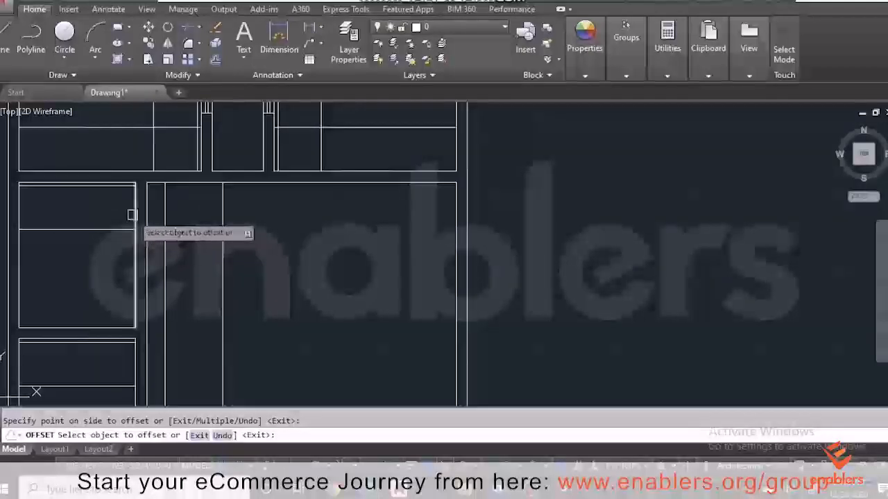
click(133, 215)
click(115, 217)
scroll(127, 277, down, 3)
scroll(123, 274, up, 3)
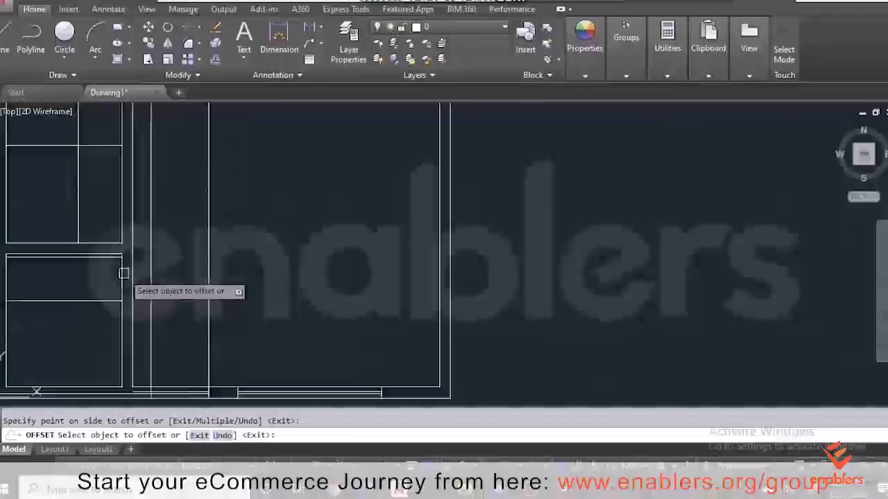
click(101, 299)
click(123, 271)
scroll(127, 267, down, 3)
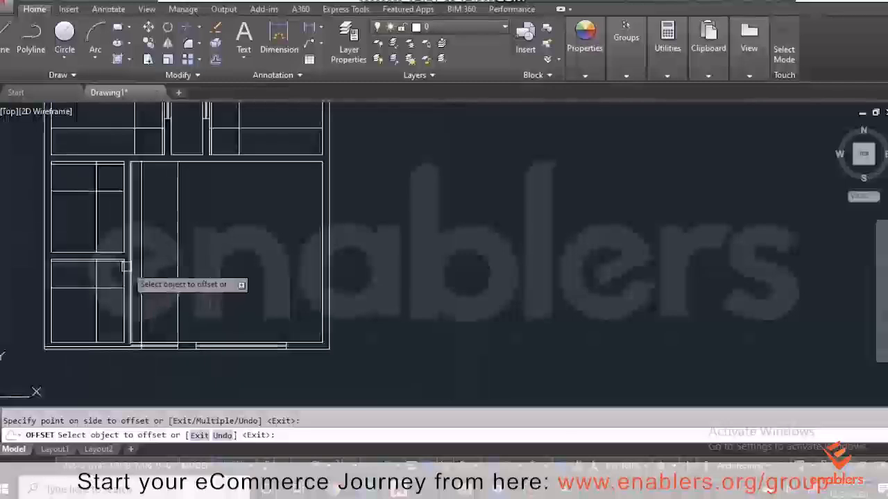
key(Escape)
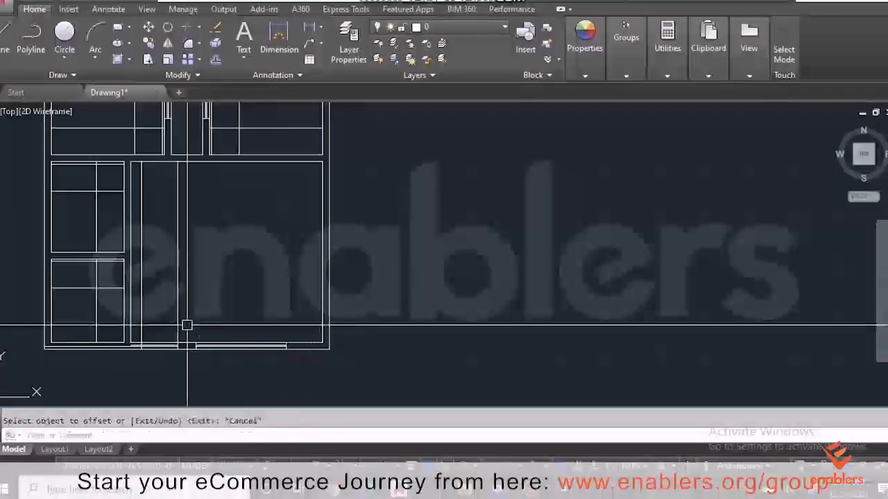
Trim the door guide lines around the top-right corner of the upper small room and open its side wall between them.
text(tr)
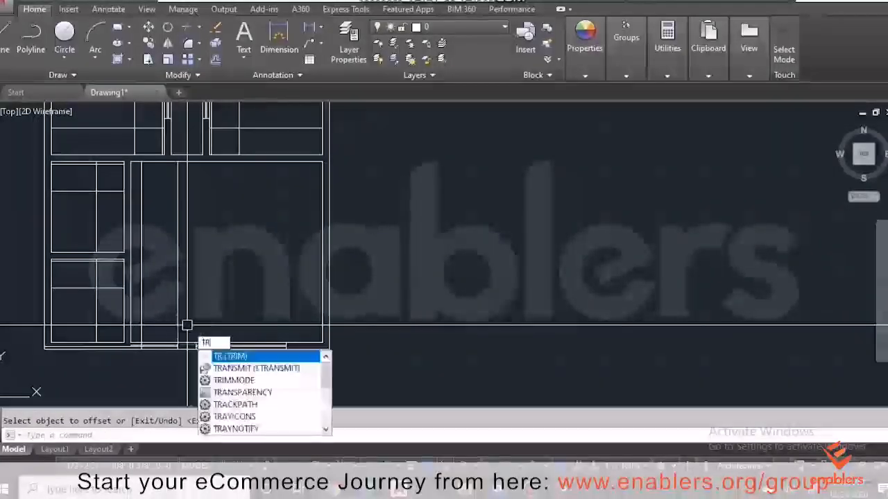
key(Return)
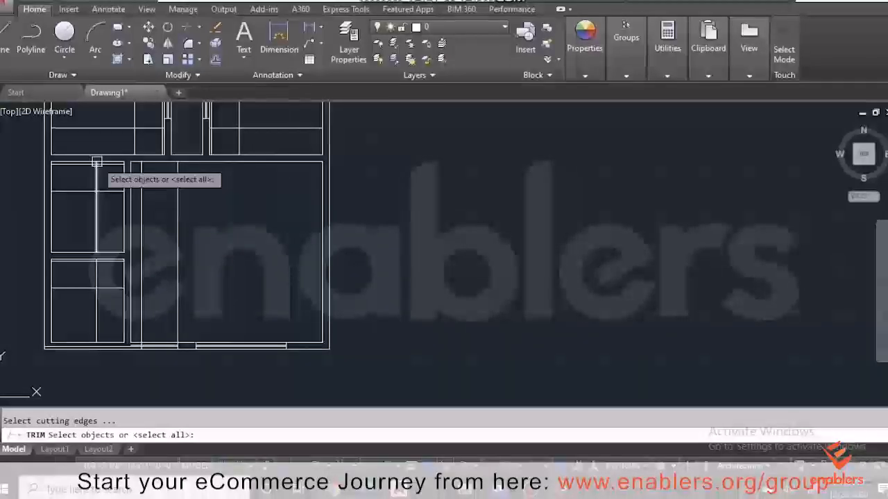
key(Return)
scroll(83, 166, up, 3)
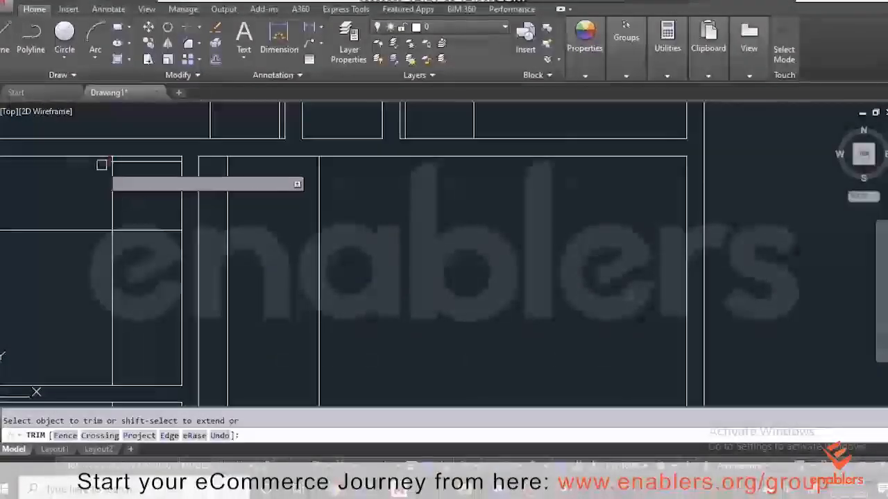
scroll(102, 163, up, 5)
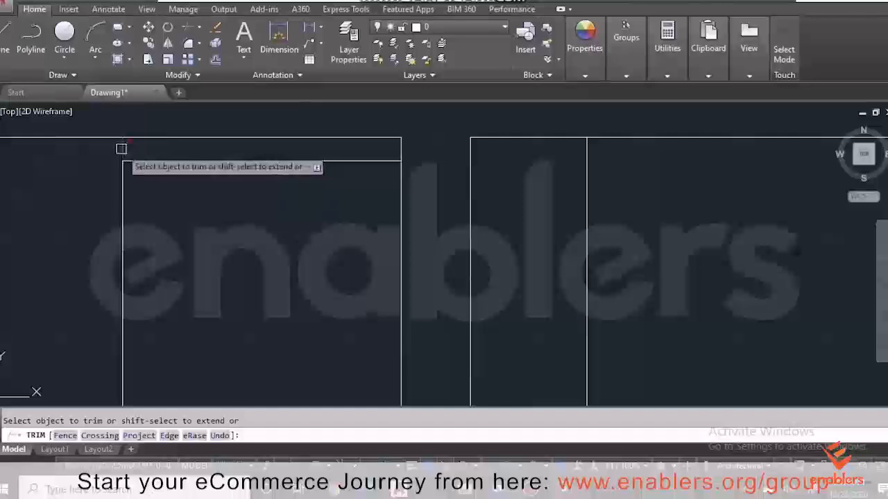
scroll(125, 160, down, 5)
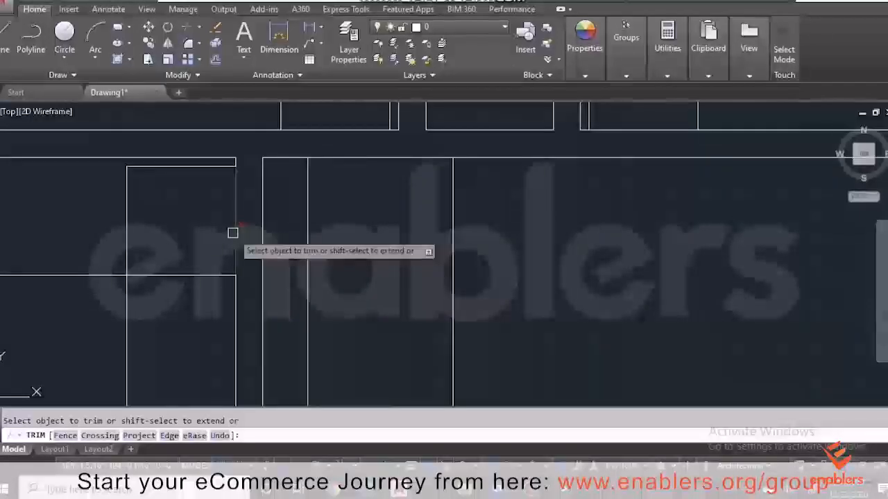
scroll(271, 253, down, 3)
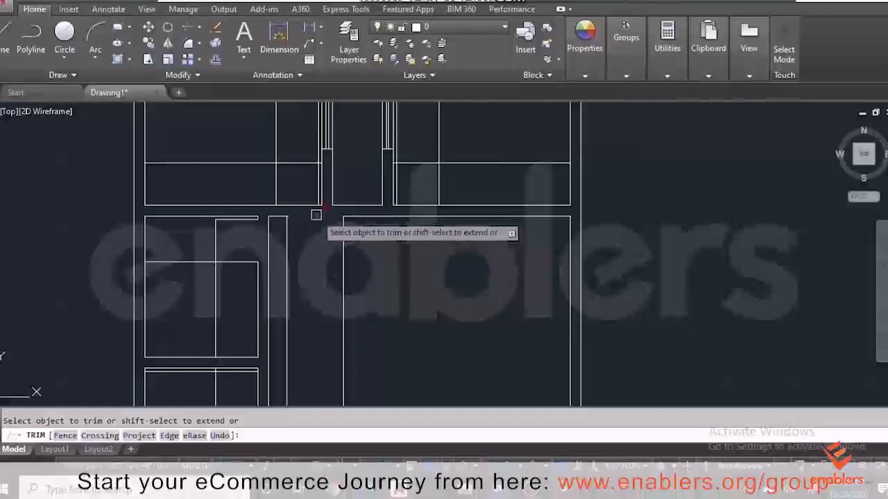
Trim the upper-left room's guide lines to a door square beside the inner wall, and remove the upper small room's leftover guide segments.
click(276, 139)
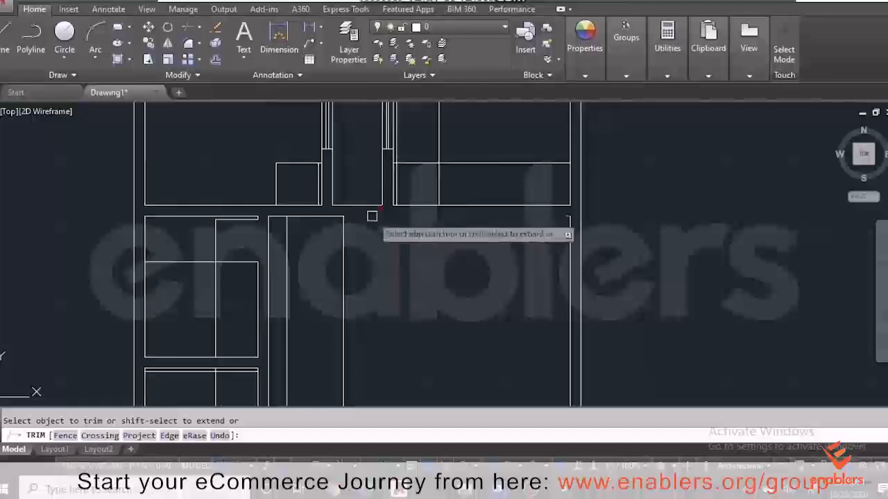
scroll(320, 162, up, 2)
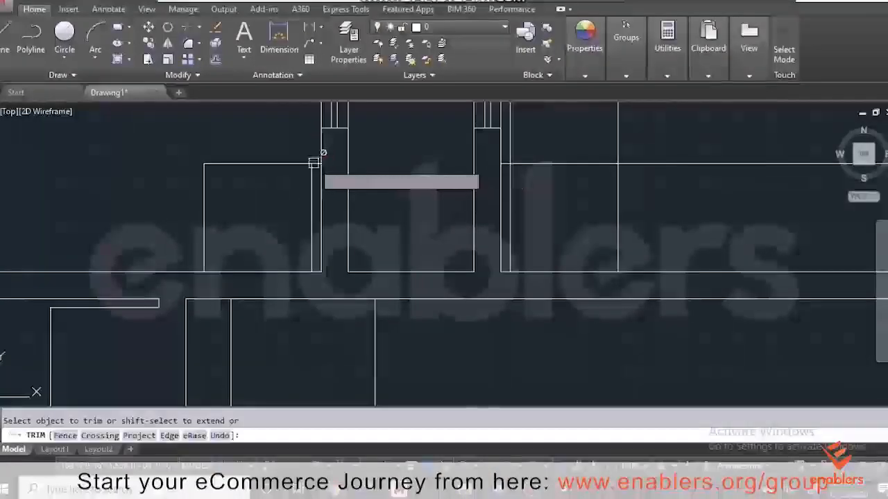
scroll(313, 163, up, 2)
scroll(314, 164, down, 4)
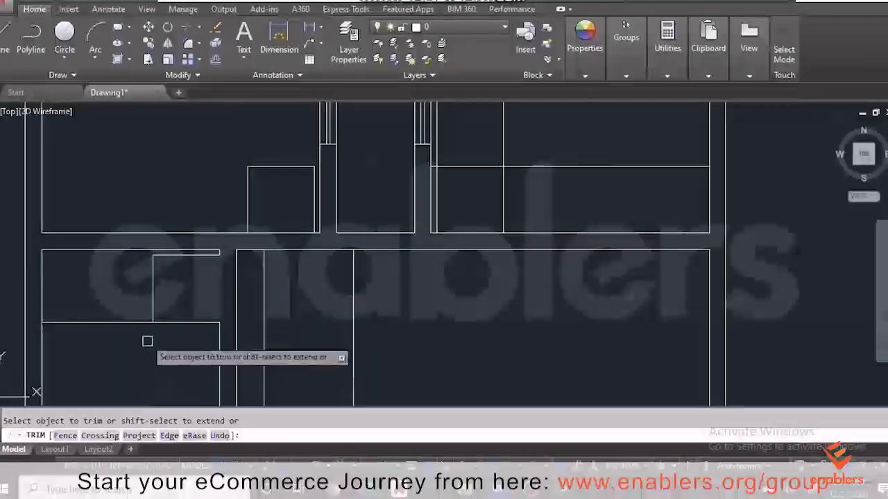
click(129, 322)
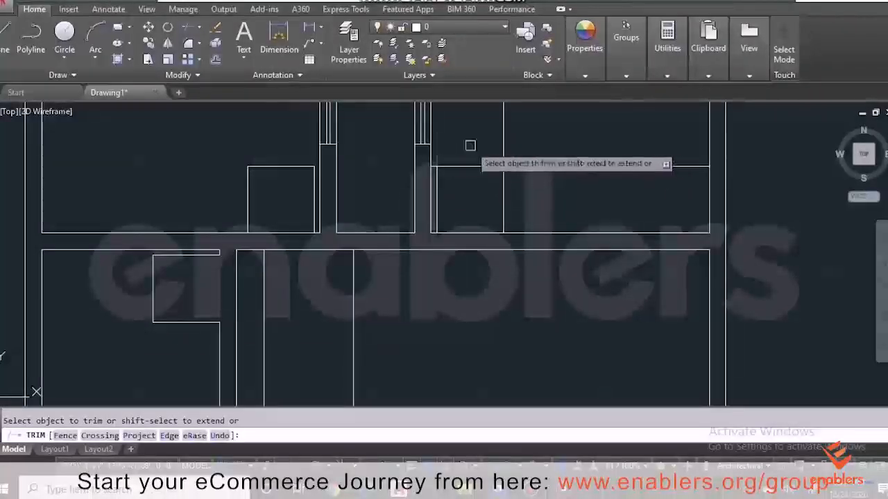
Trim the upper-right room's guide lines to a door square near its bottom-left corner.
click(514, 171)
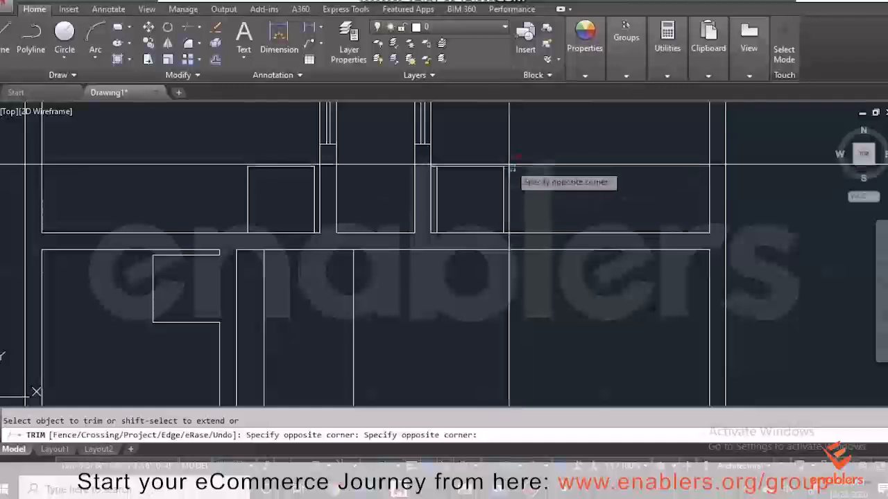
click(521, 159)
scroll(449, 178, up, 3)
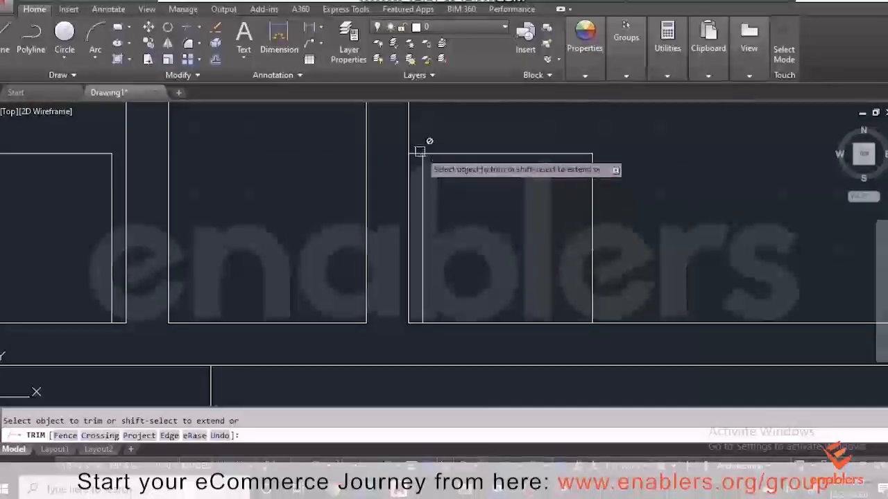
scroll(468, 174, down, 4)
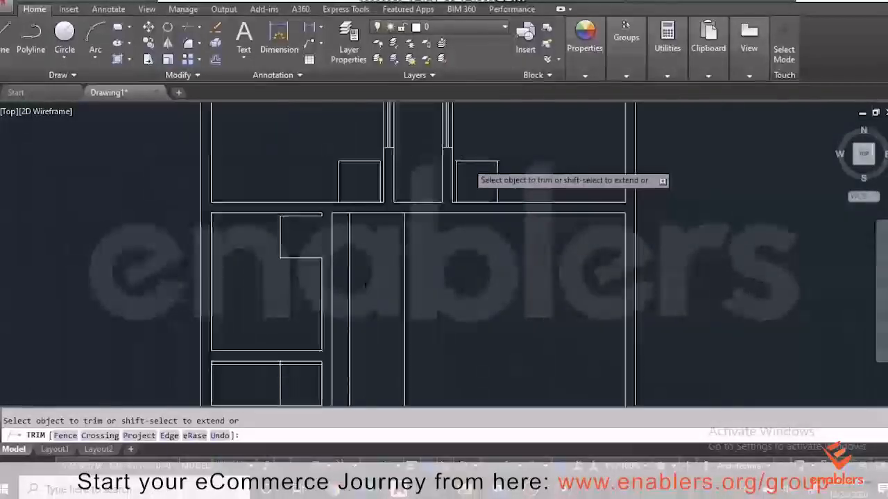
Trim the lower small room's guide lines to a door square near its top-right corner.
scroll(401, 316, up, 4)
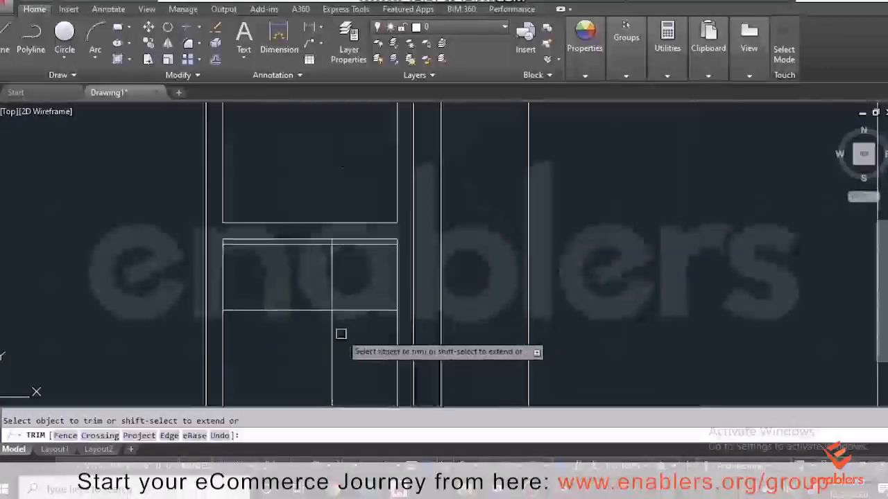
click(309, 302)
click(308, 317)
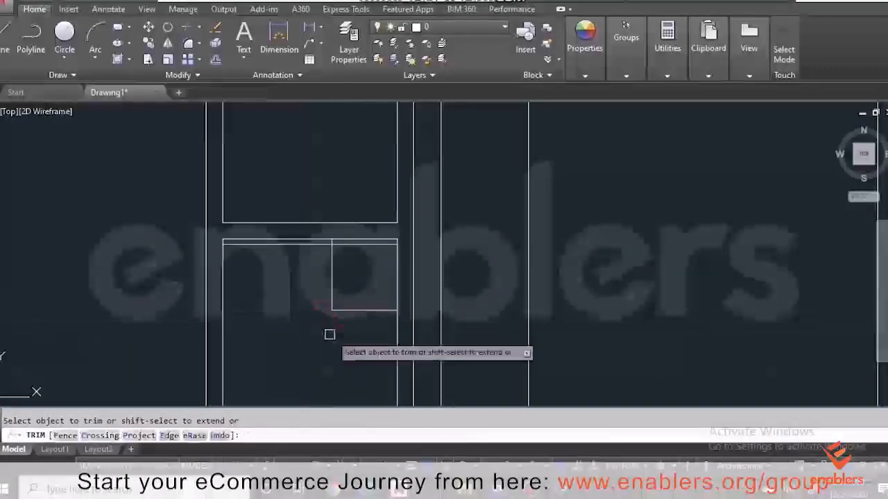
click(330, 335)
scroll(339, 229, up, 5)
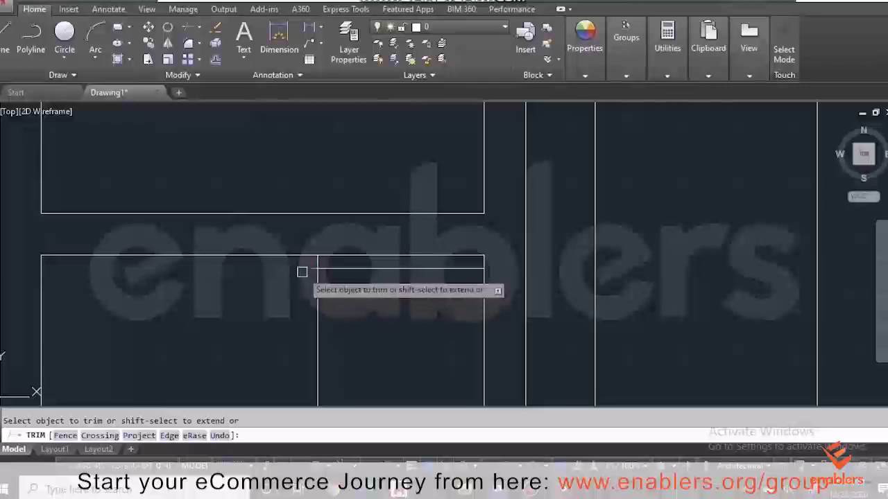
scroll(326, 284, down, 4)
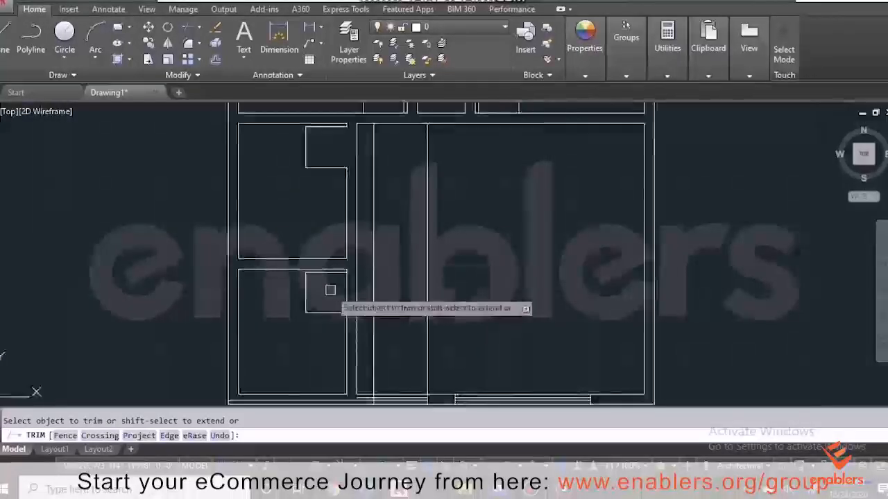
key(Escape)
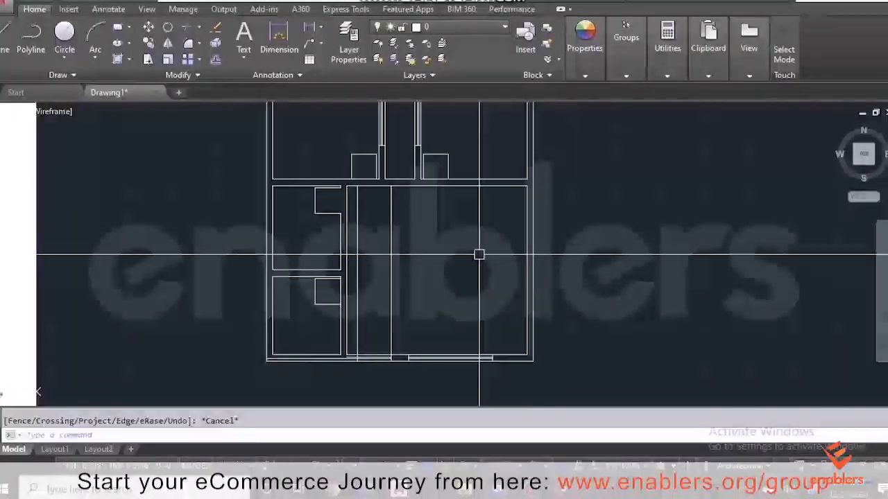
Extend the side edges of the two upper rooms' door squares and the upper small room's door square across the wall thickness.
text(EX)
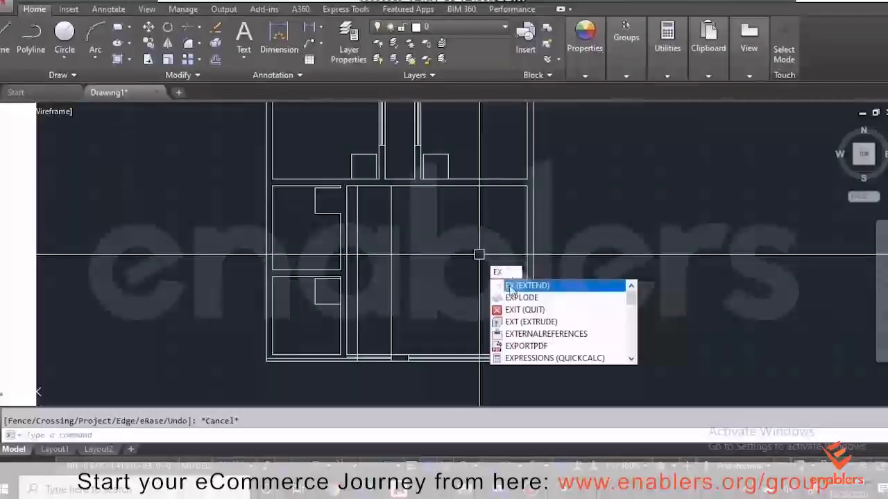
click(514, 284)
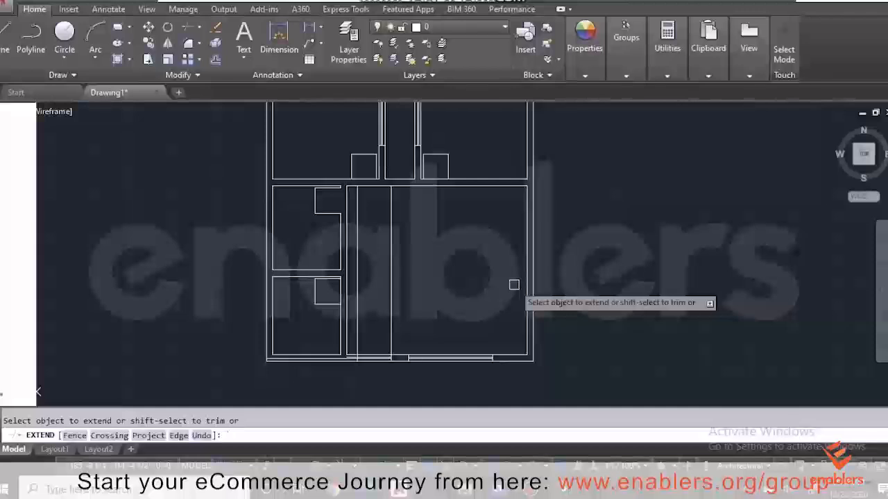
scroll(375, 189, up, 4)
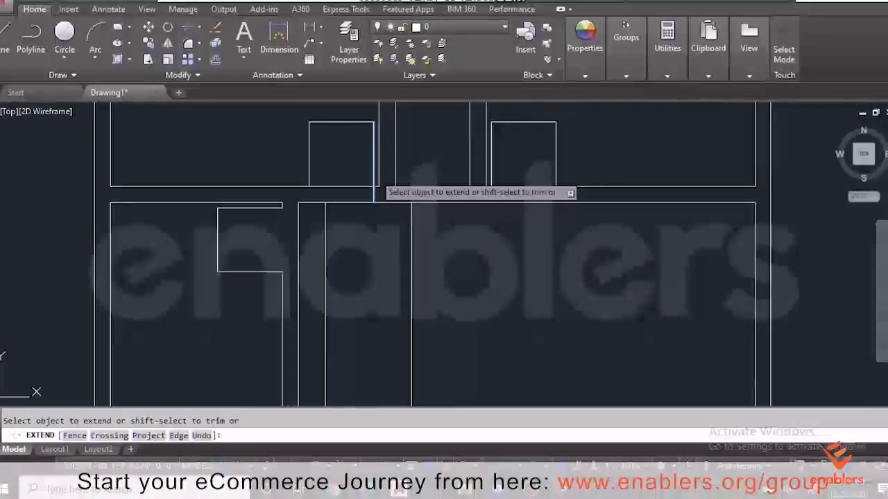
click(256, 208)
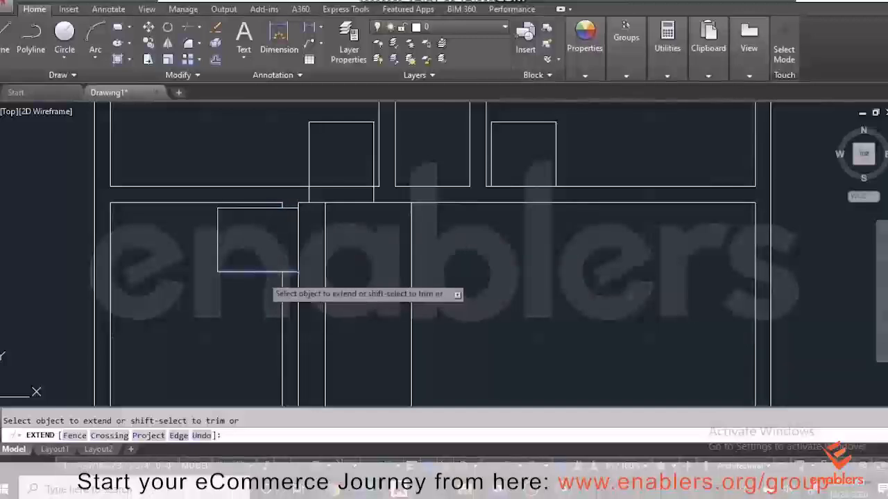
click(491, 174)
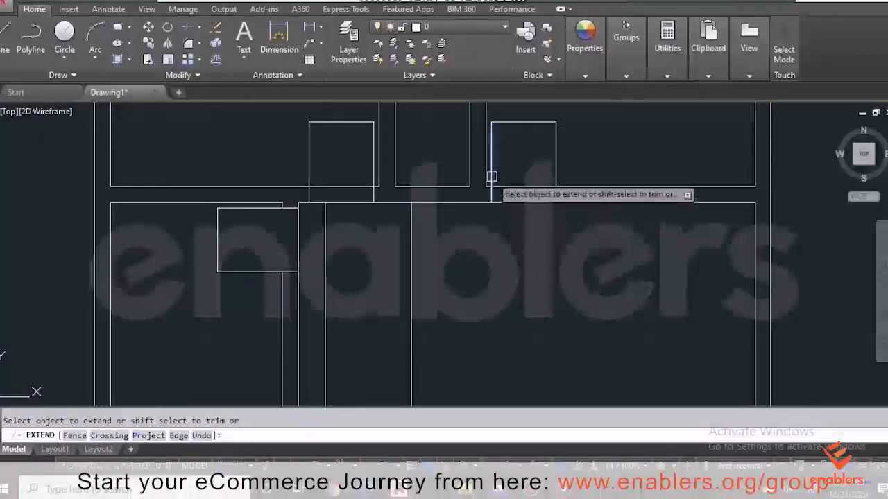
click(558, 174)
scroll(537, 203, down, 4)
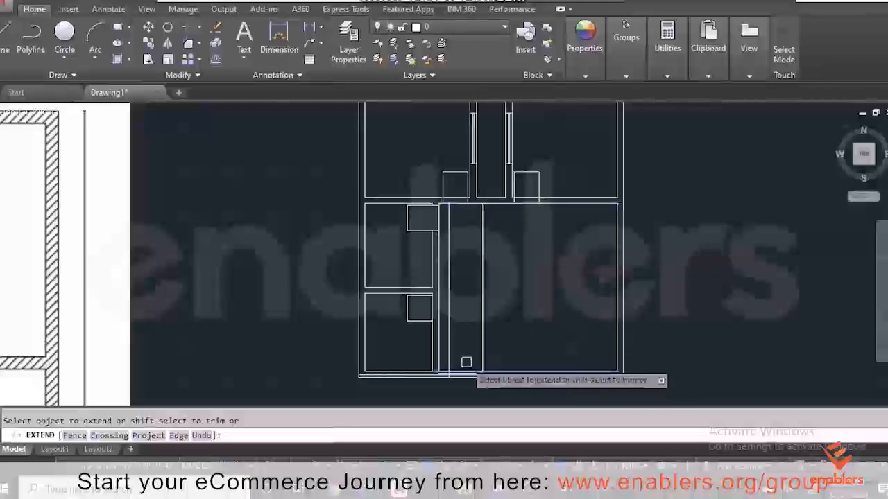
Extend the lower small room's door square edges through the side wall to its outer face.
scroll(427, 300, up, 3)
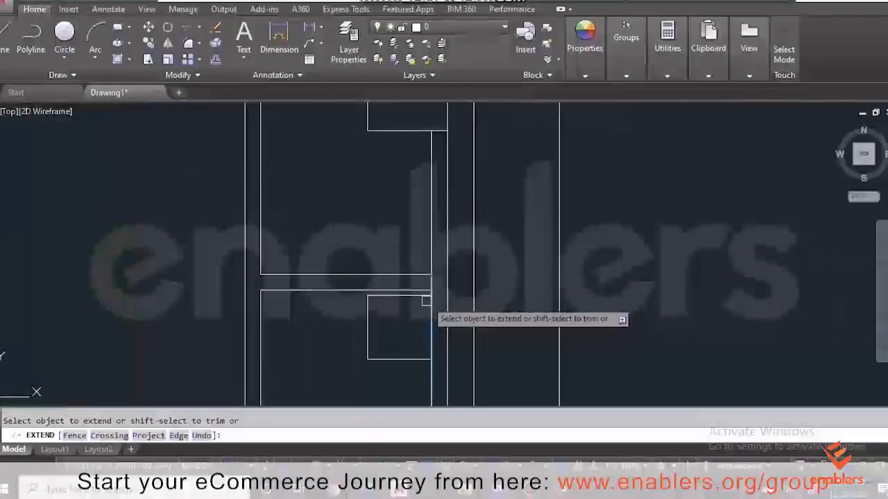
click(415, 358)
scroll(476, 323, down, 3)
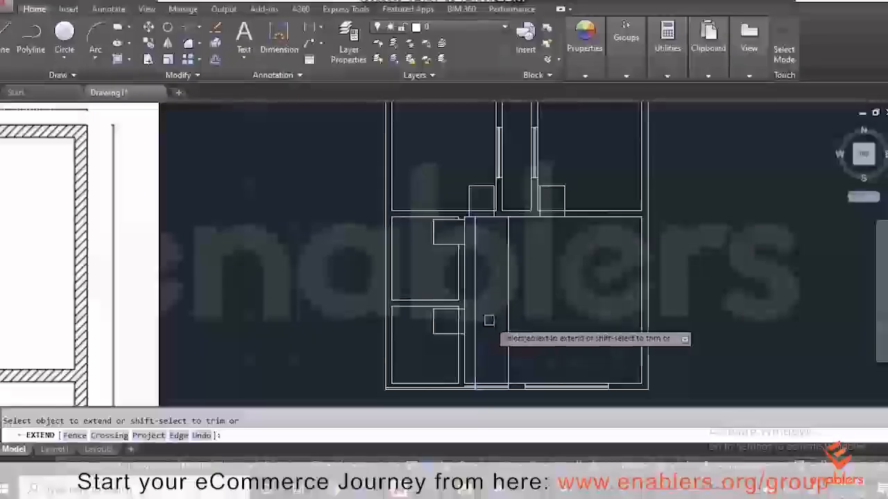
key(Escape)
Draw a door swing arc in the upper-left room from the door square's top-right corner to the wall at its left edge.
scroll(493, 278, down, 3)
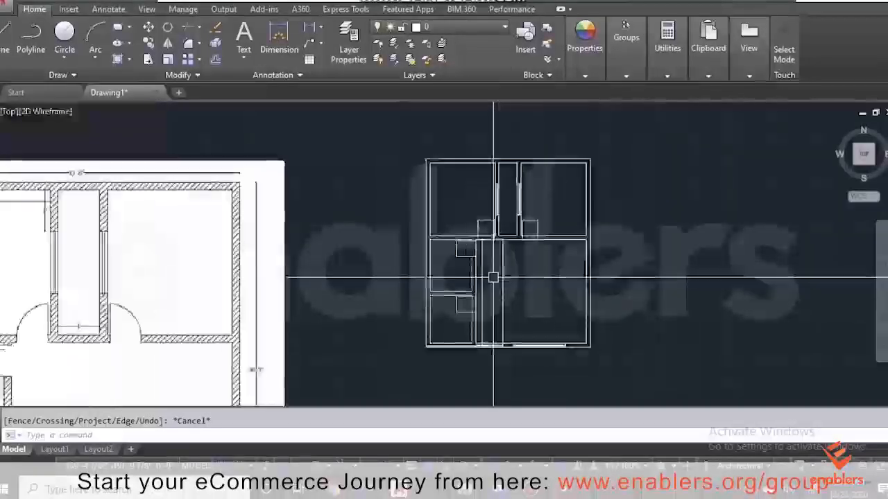
scroll(493, 277, down, 1)
scroll(192, 317, up, 2)
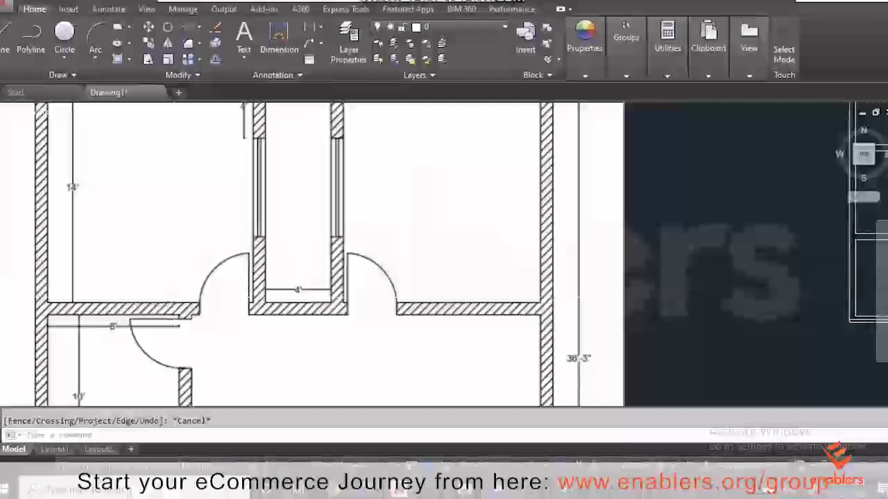
scroll(416, 264, down, 4)
scroll(402, 246, up, 5)
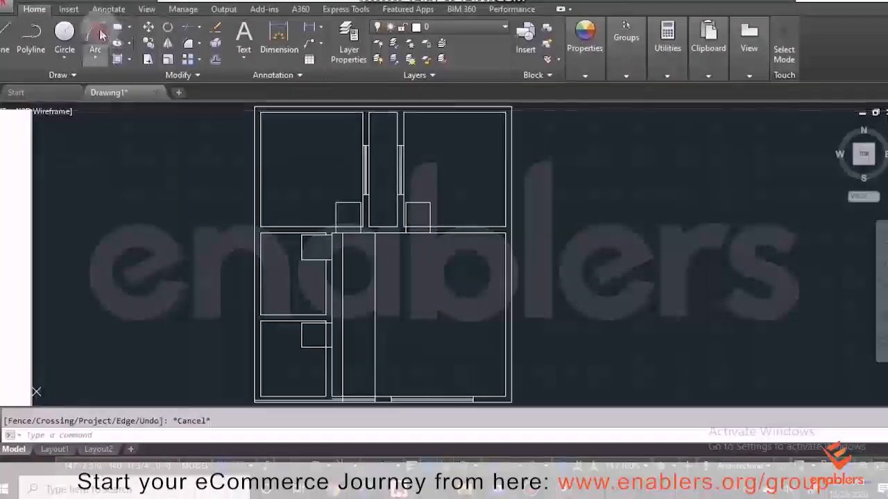
click(101, 34)
scroll(329, 216, up, 3)
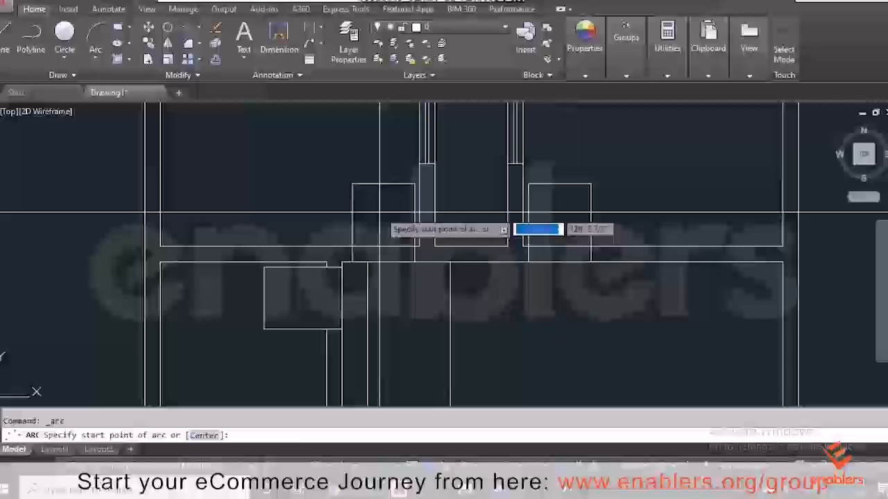
click(416, 184)
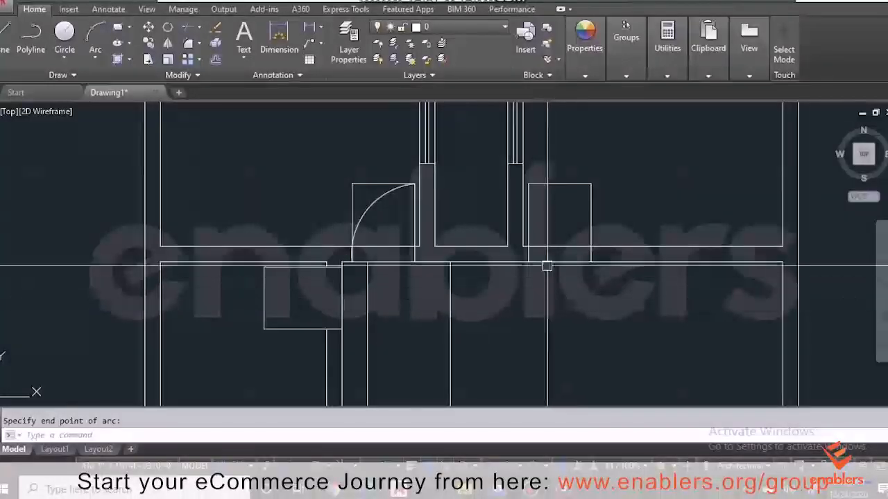
Draw the upper-right room's door swing arc from the door square's top-left corner to the wall at its right edge.
key(Return)
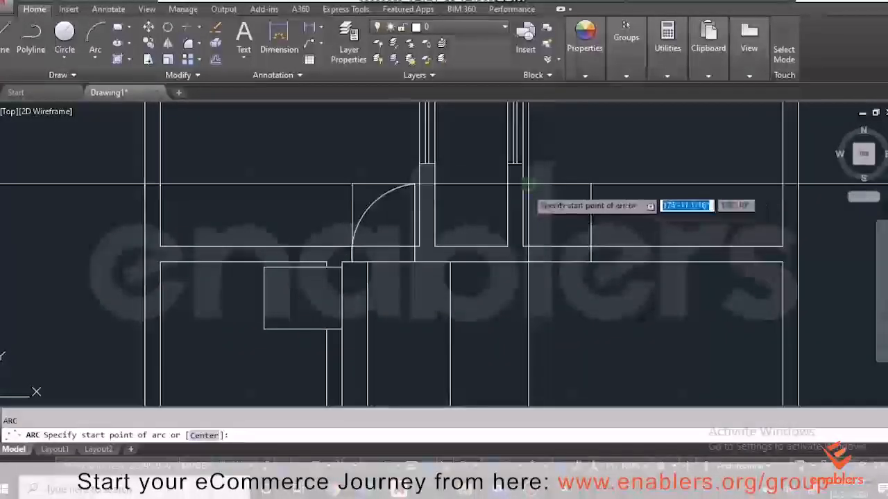
click(529, 183)
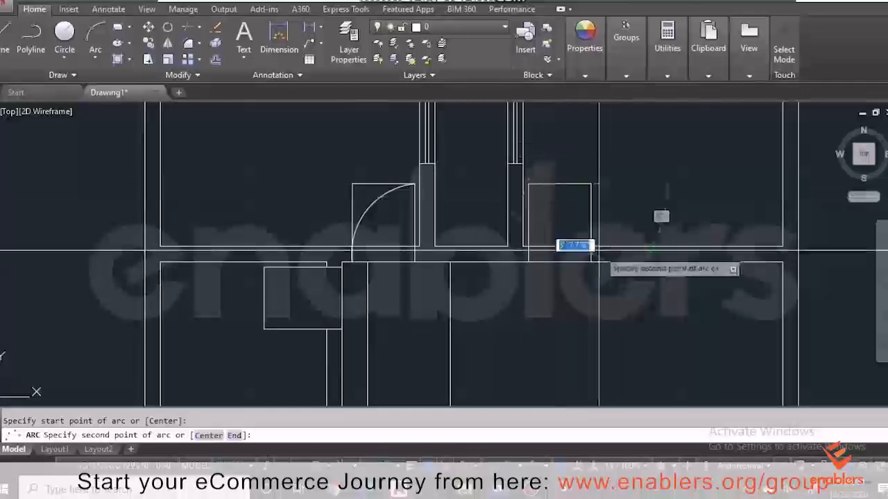
click(591, 247)
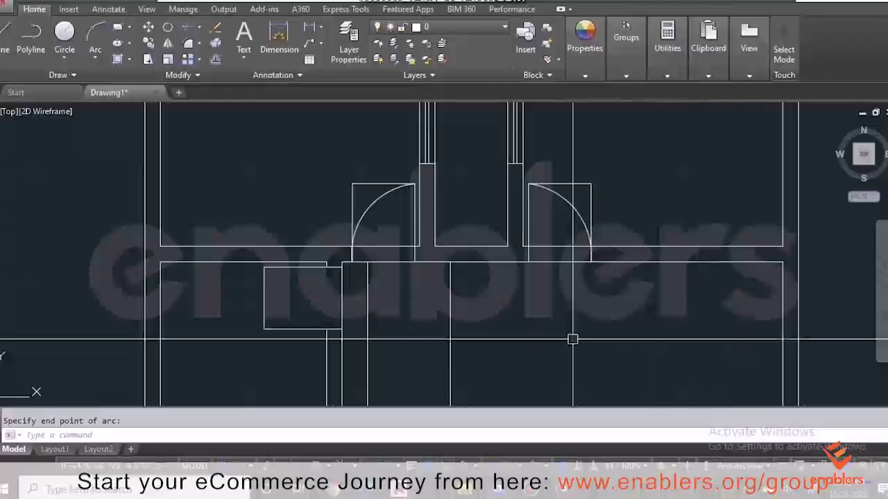
key(Return)
key(Escape)
key(ctrl+z)
Draw the upper small room's door swing arc from the door square's top-left corner through its bottom edge to the outer wall face.
click(95, 35)
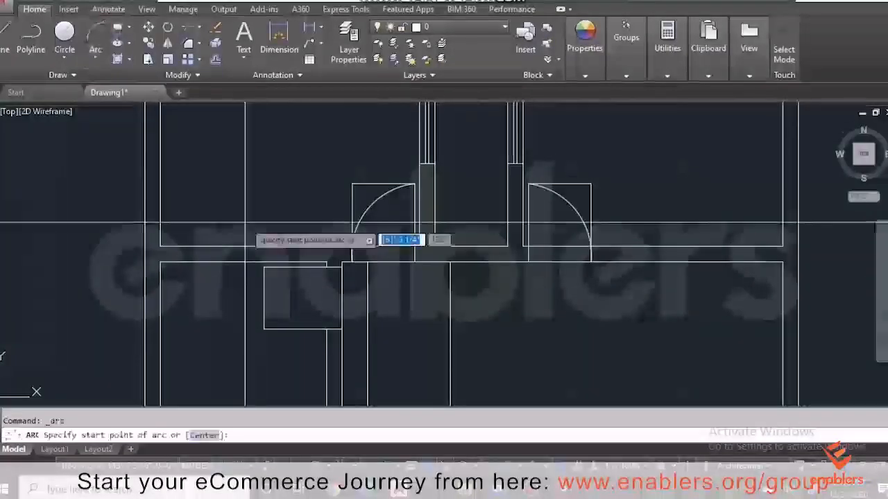
click(269, 275)
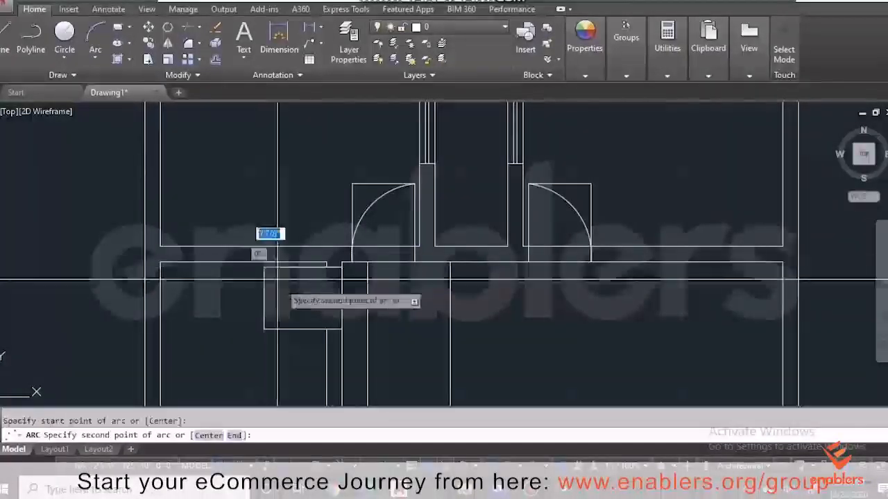
click(326, 330)
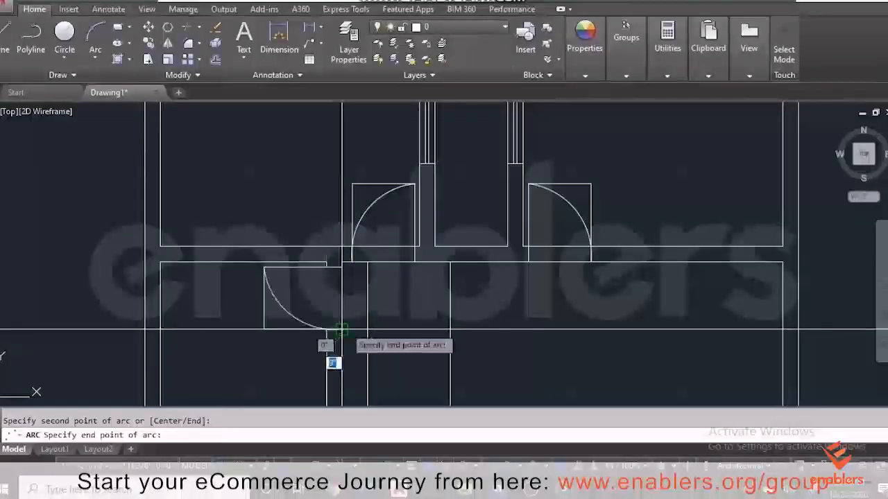
click(341, 329)
scroll(376, 281, down, 5)
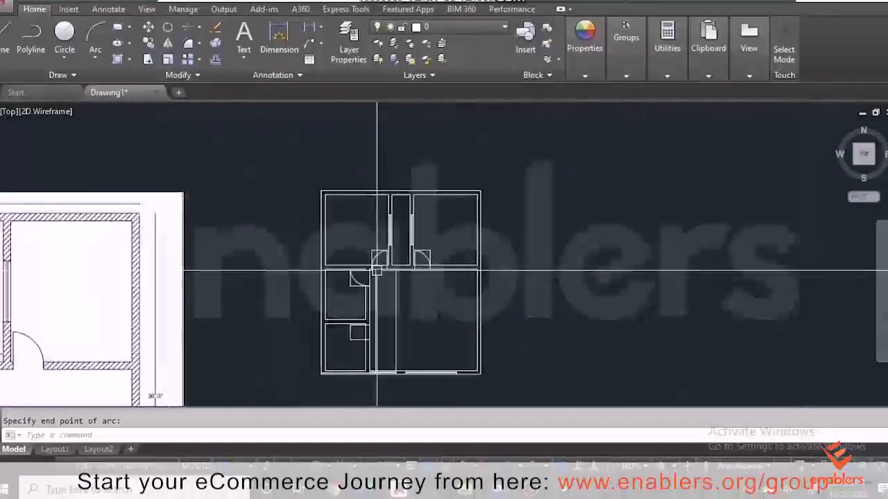
Draw the lower small room's door swing arc from the door square's top-left corner to the side wall.
scroll(372, 338, up, 5)
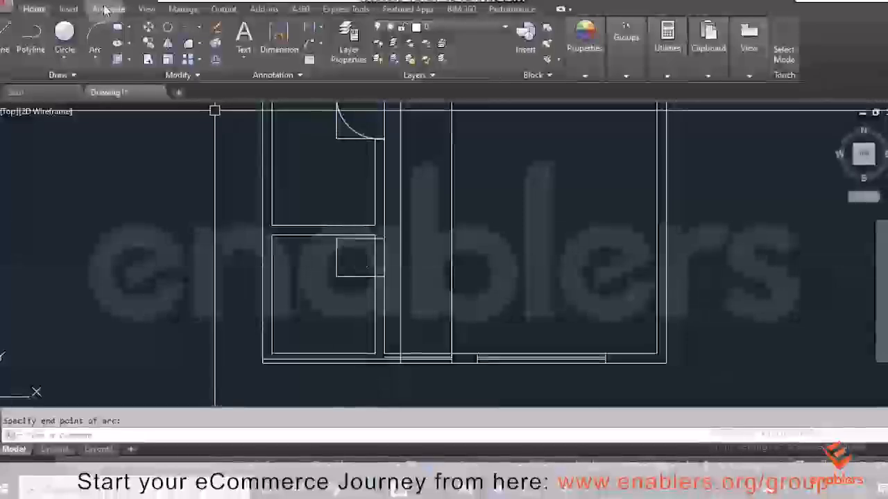
click(95, 34)
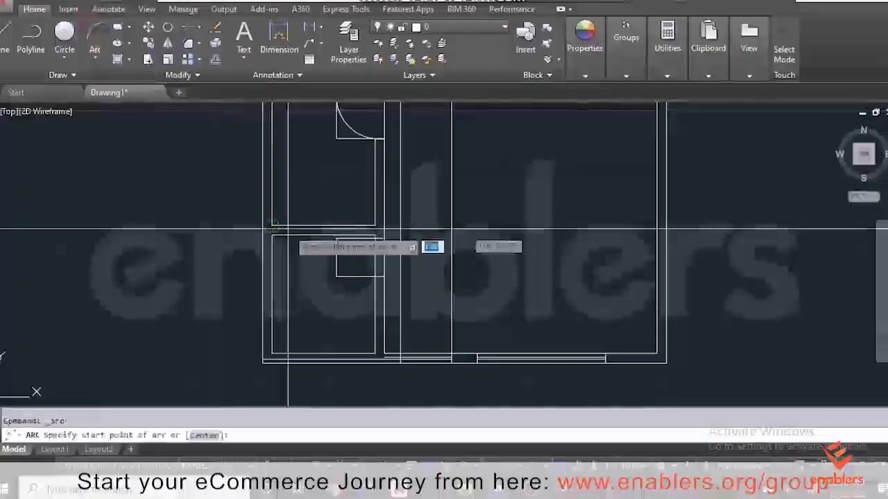
click(384, 237)
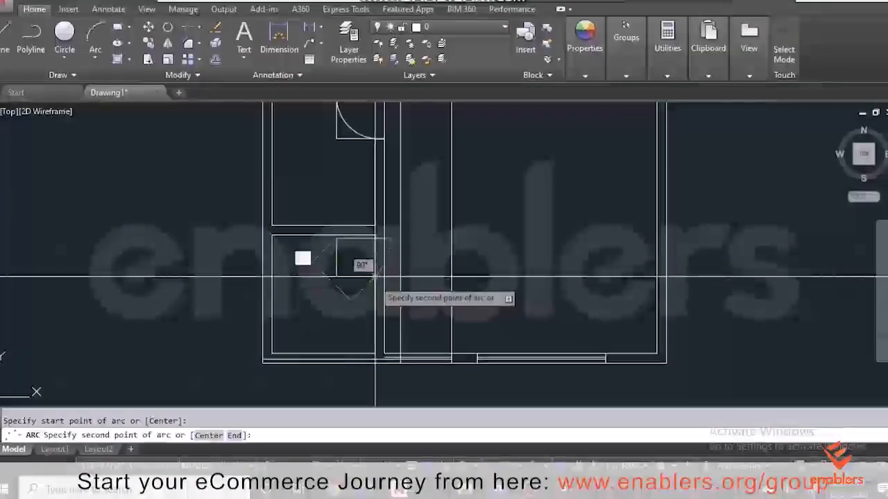
click(378, 278)
click(384, 277)
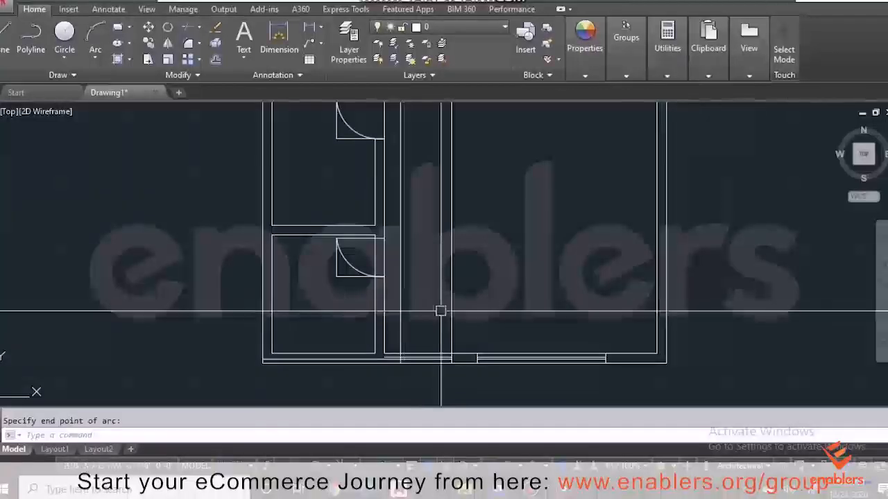
scroll(440, 310, down, 5)
Erase the leftover square edges outside the swing arcs of the two upper doors and the upper small room's door.
scroll(422, 192, up, 8)
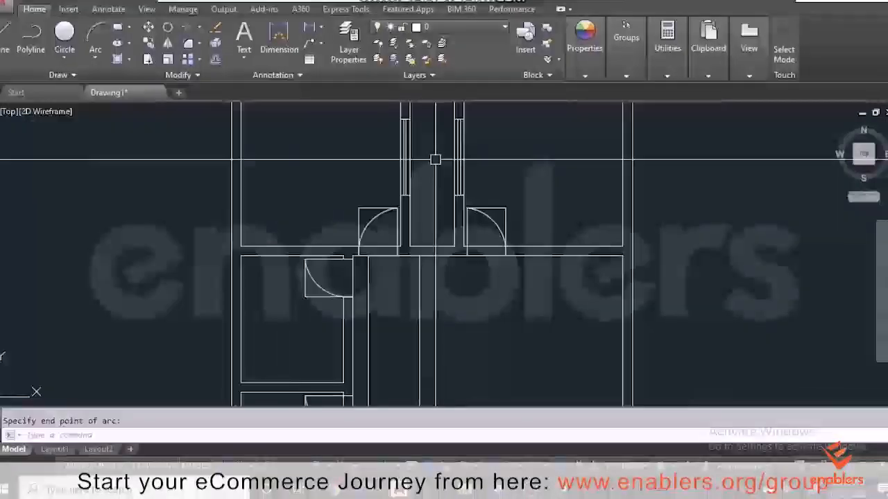
click(359, 208)
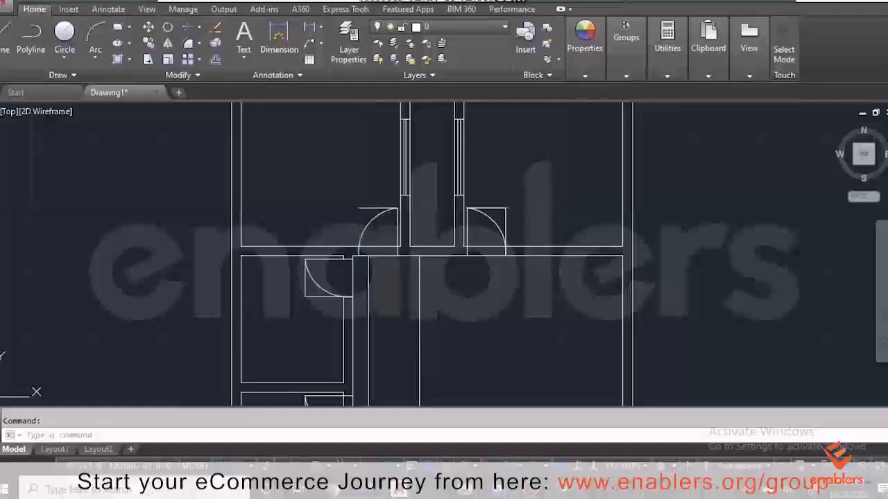
click(369, 208)
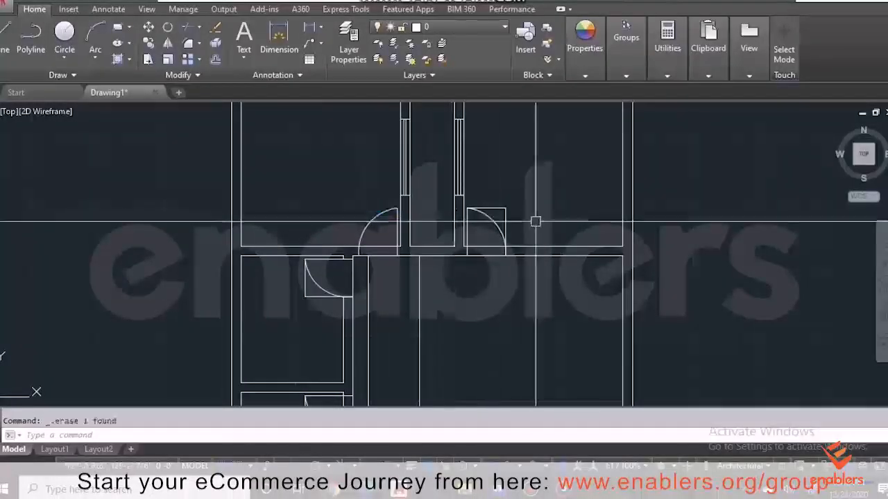
key(Delete)
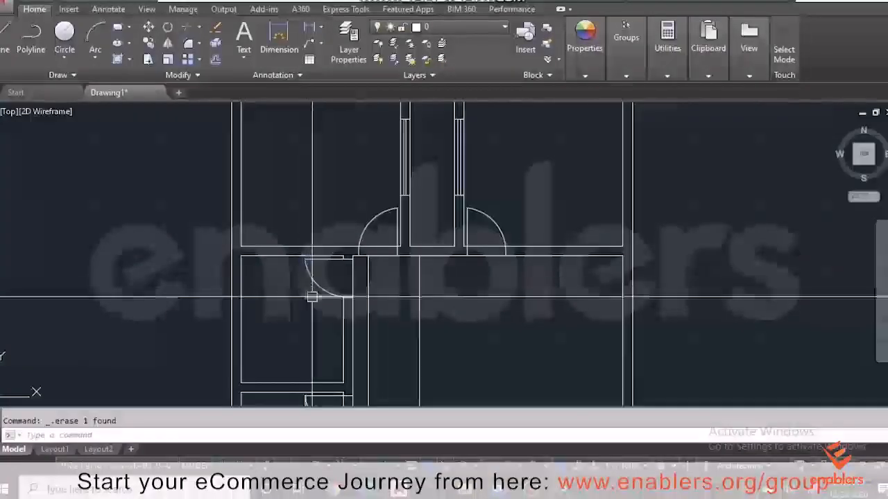
Erase the leftover left and bottom square edges around the lower small room's door arc.
scroll(349, 260, down, 2)
scroll(348, 259, down, 2)
scroll(335, 341, up, 5)
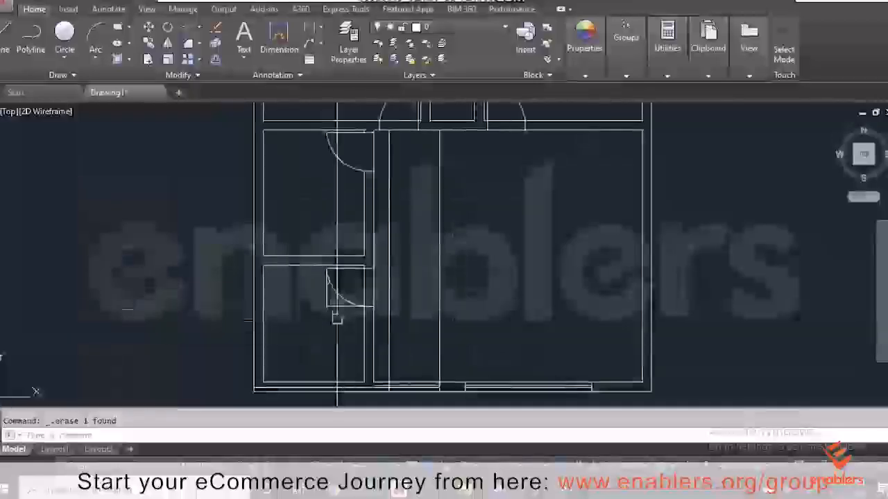
click(339, 306)
key(Delete)
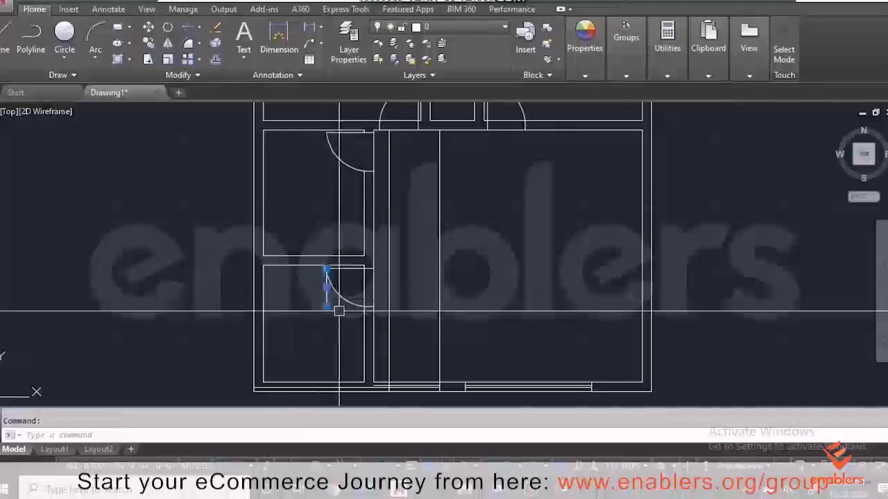
scroll(353, 278, down, 2)
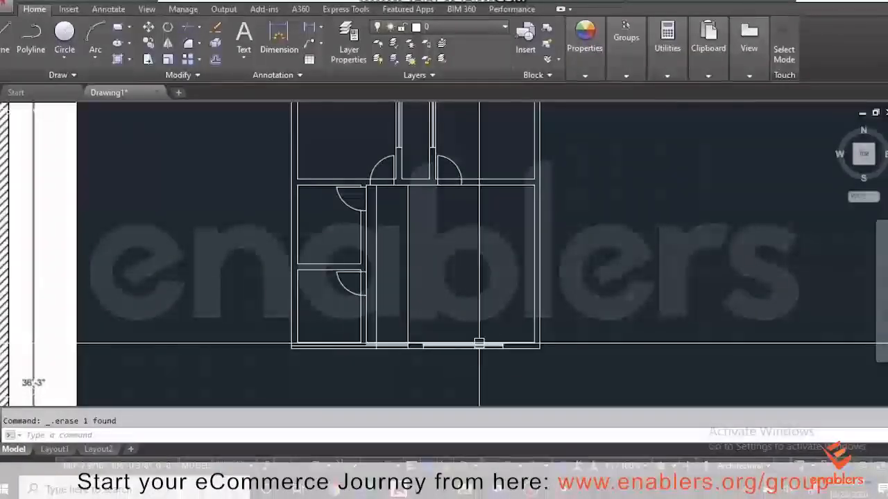
Trim the wall lines across the two upper rooms' doors and the upper small room's door to open the doorways.
key(Escape)
text(l)
middle_drag(402, 350, 457, 342)
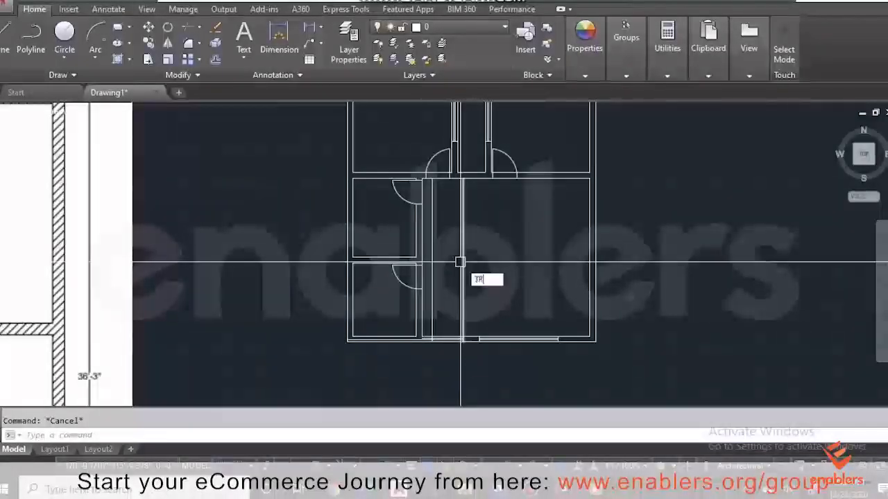
key(Return)
key(Return)
scroll(441, 157, up, 3)
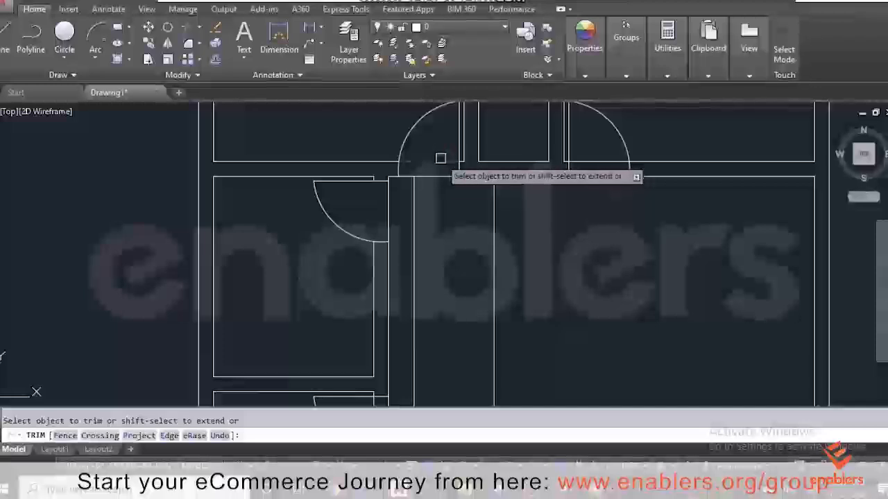
click(443, 186)
click(431, 172)
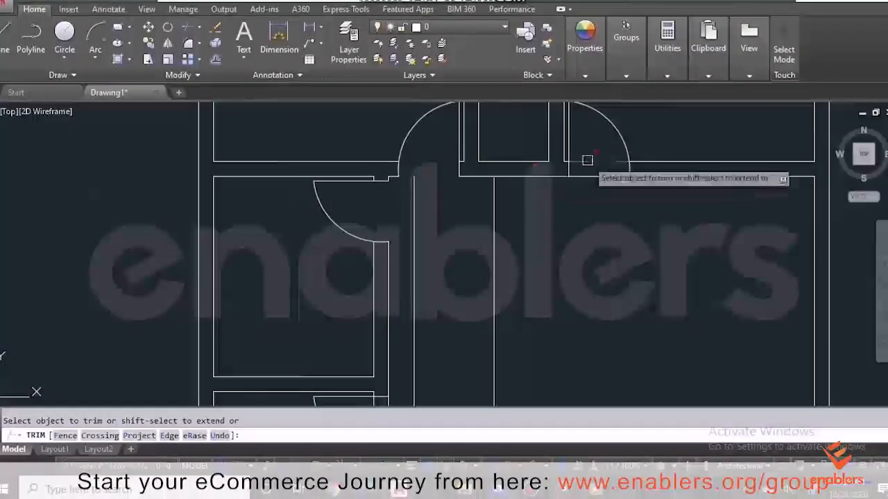
scroll(554, 269, down, 8)
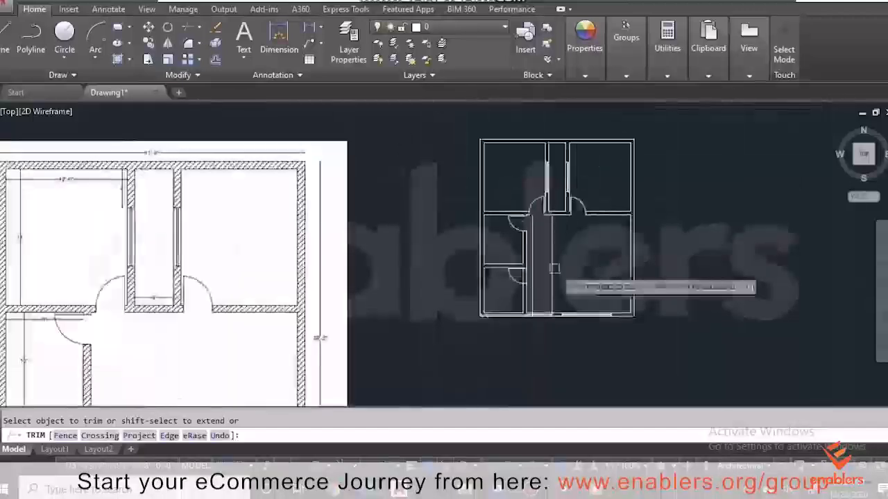
Erase the leftover line running inside the bottom outer wall across the entrance opening.
scroll(554, 269, up, 6)
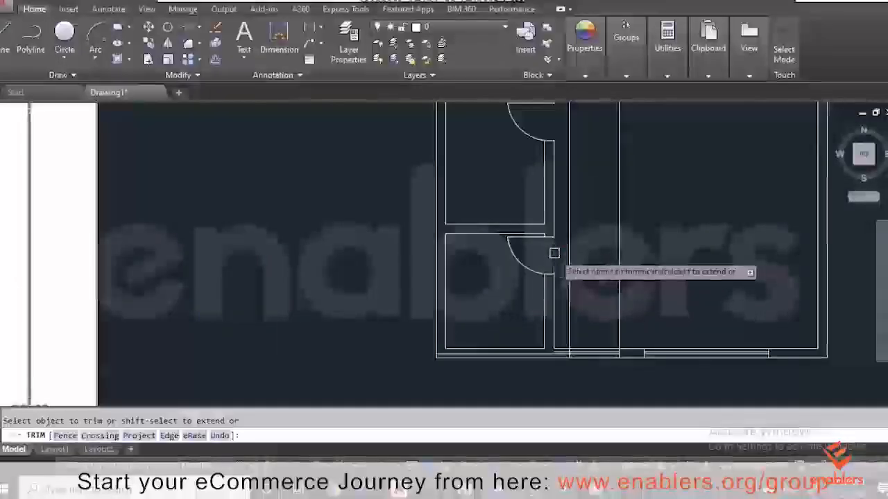
scroll(554, 253, down, 2)
scroll(586, 321, up, 4)
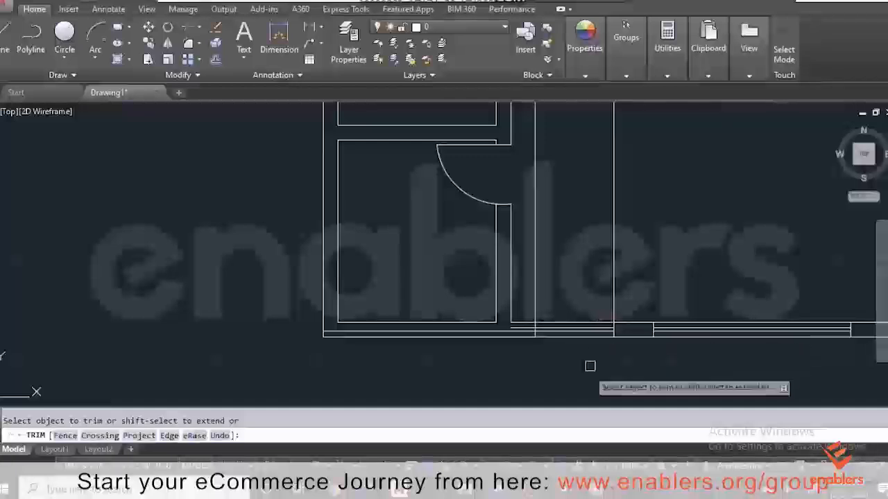
key(Escape)
click(575, 329)
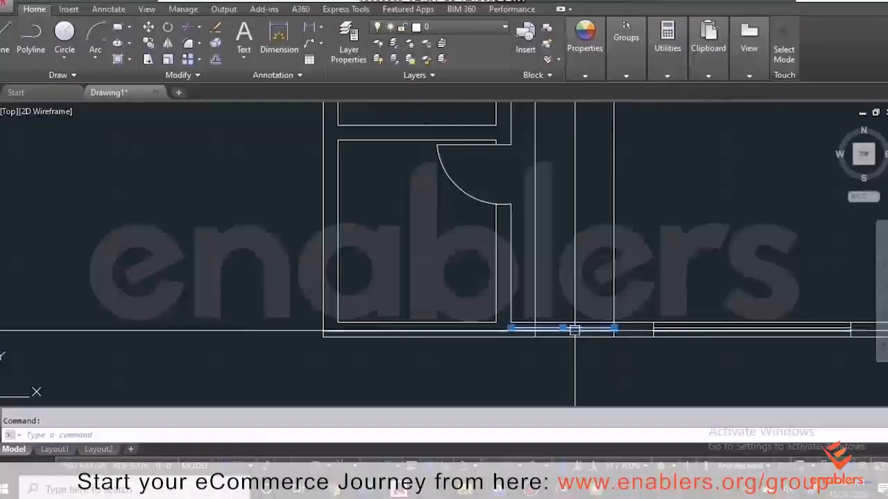
click(580, 332)
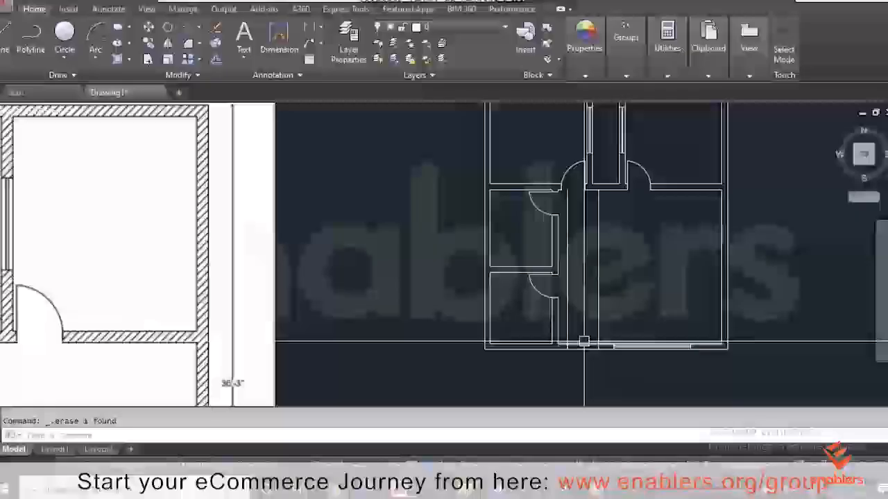
Offset the entrance's right edge line 2' to the left to mark the centre of the double door.
scroll(581, 347, down, 3)
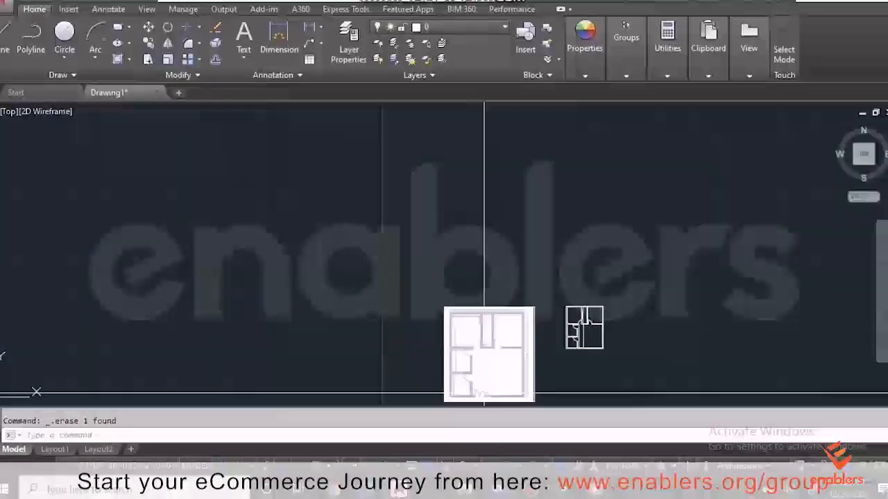
scroll(484, 393, up, 5)
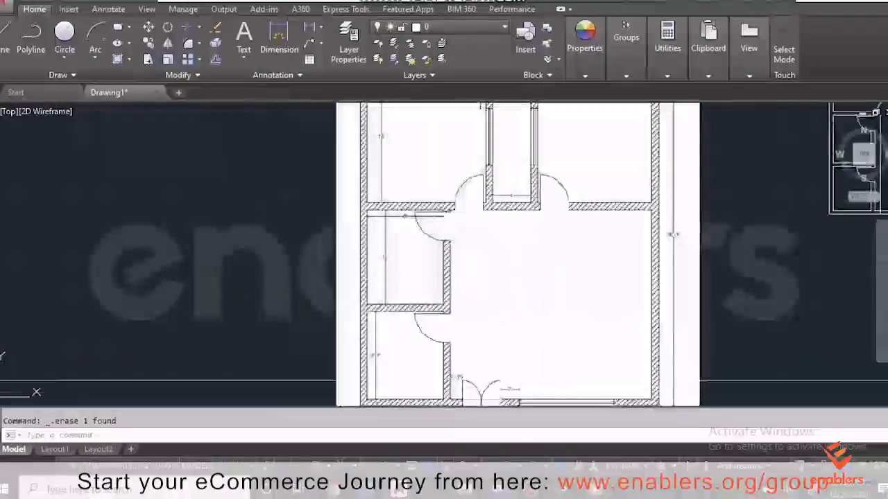
scroll(481, 390, down, 4)
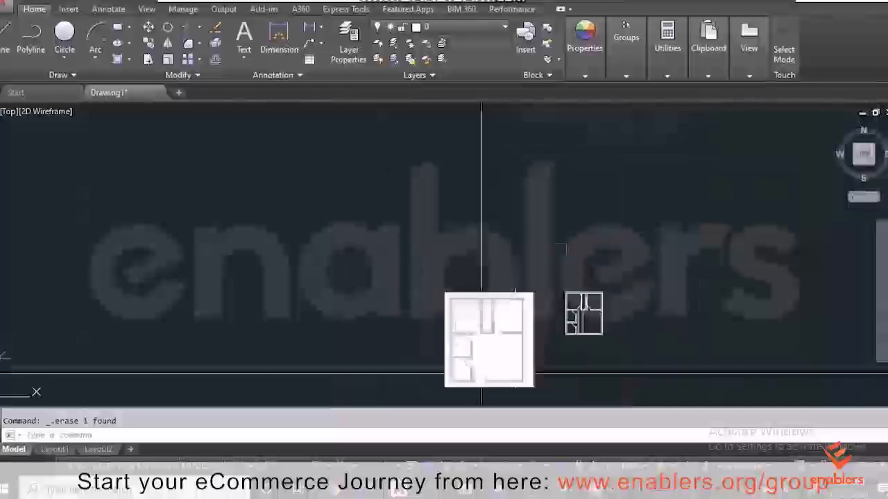
scroll(583, 334, up, 2)
scroll(583, 334, up, 4)
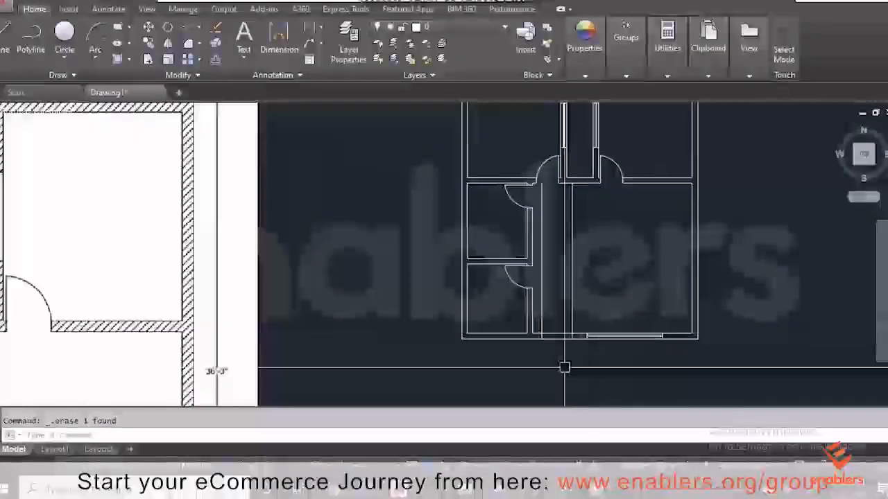
key(Escape)
text(o)
key(Return)
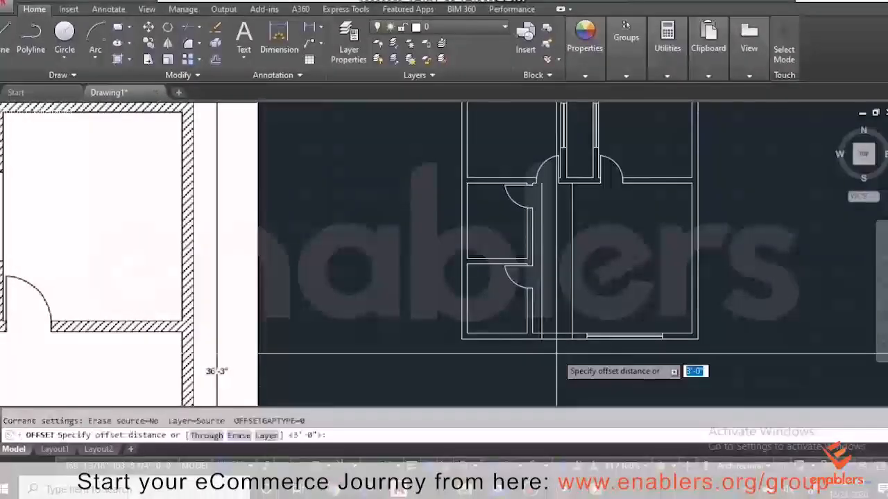
text(2')
key(Return)
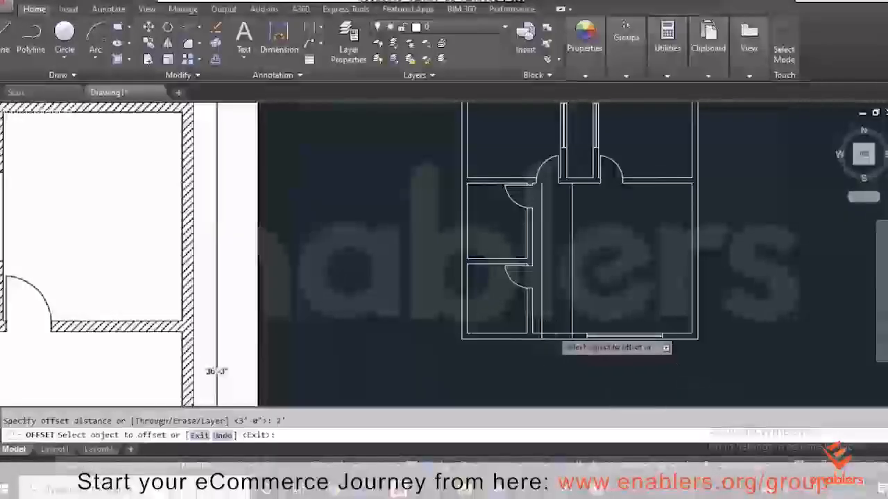
scroll(553, 329, up, 3)
click(601, 312)
click(573, 314)
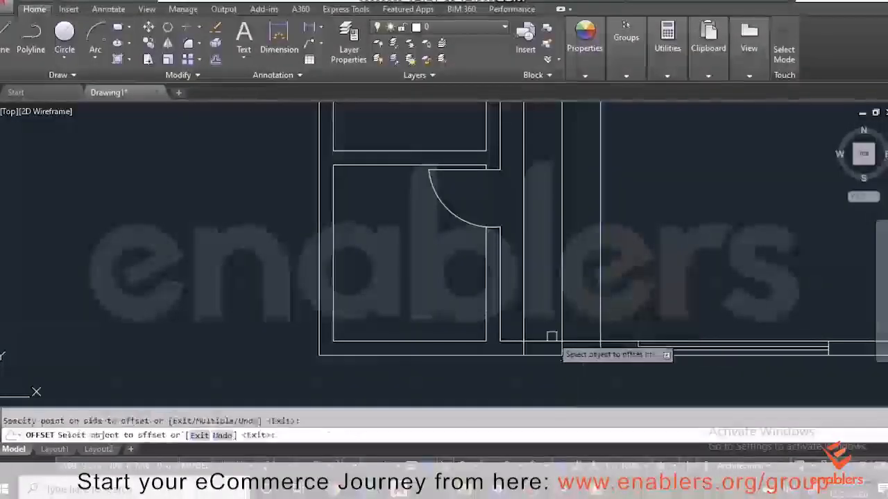
Offset the bottom wall's inner line 2' up into the large room as the door leaf guide.
click(540, 340)
click(540, 323)
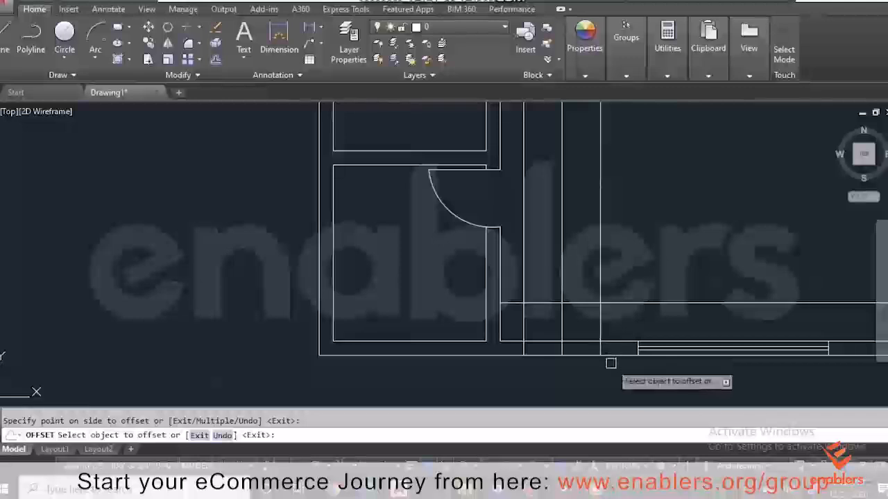
key(Escape)
Draw the right leaf's swing arc from the right edge and guide intersection through the centre line at the inner wall to the outer wall.
key(ctrl+z)
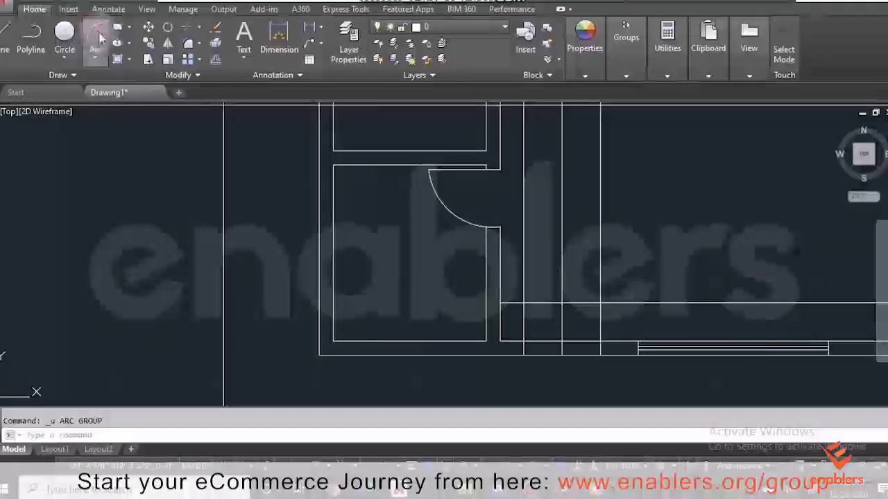
click(97, 39)
scroll(596, 303, up, 2)
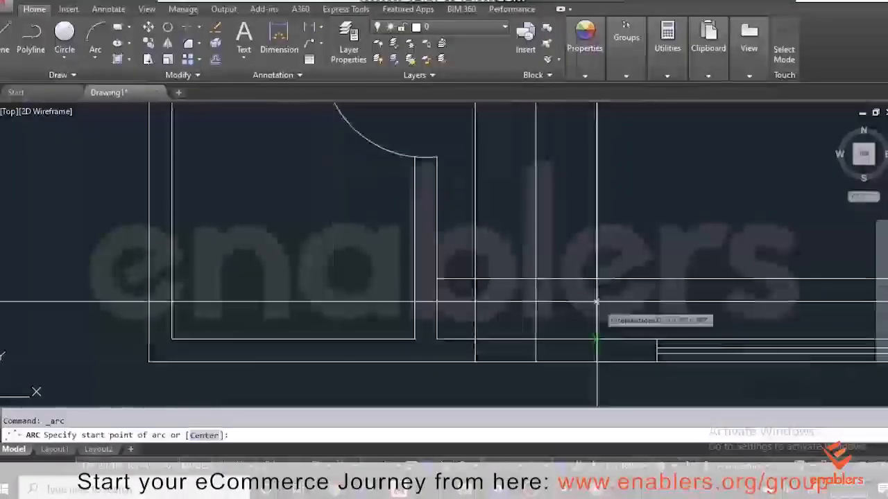
click(597, 278)
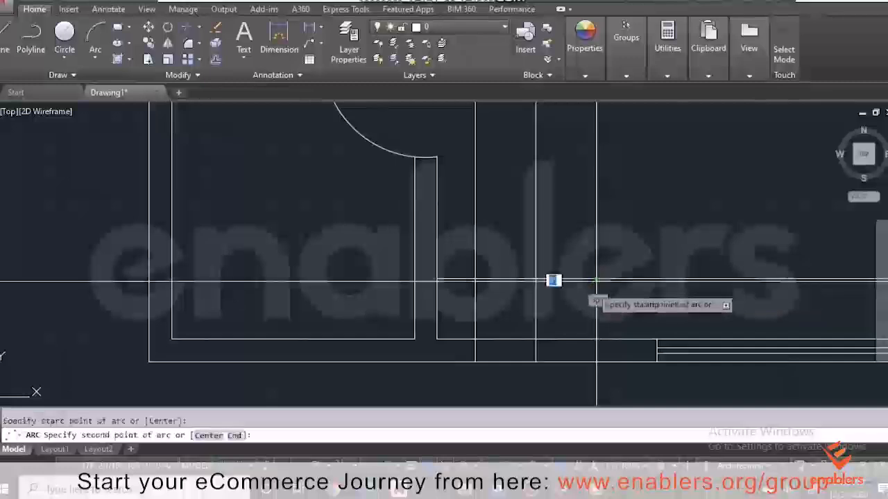
click(535, 339)
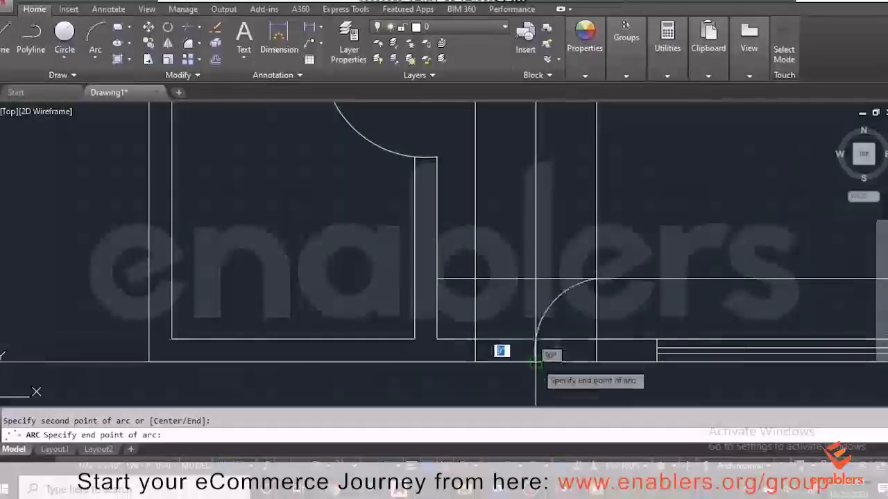
click(536, 362)
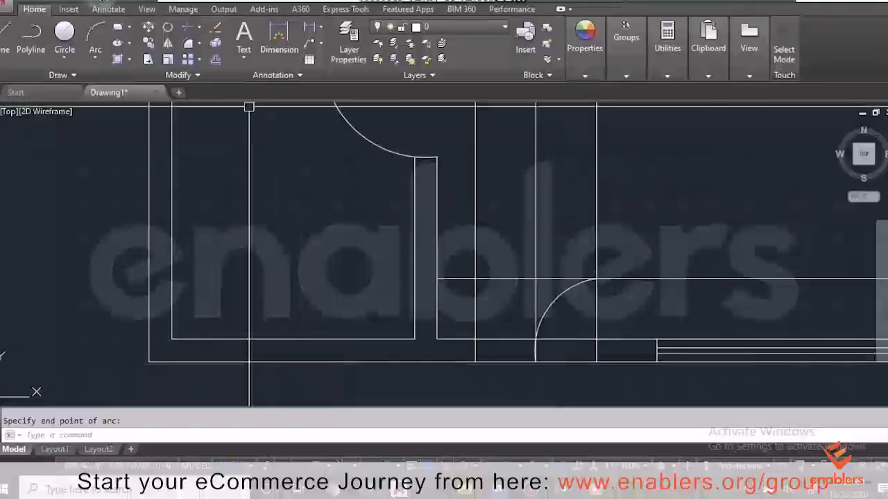
Draw the left leaf's swing arc from the left edge and guide intersection through the centre line at the inner wall to the outer wall.
click(476, 278)
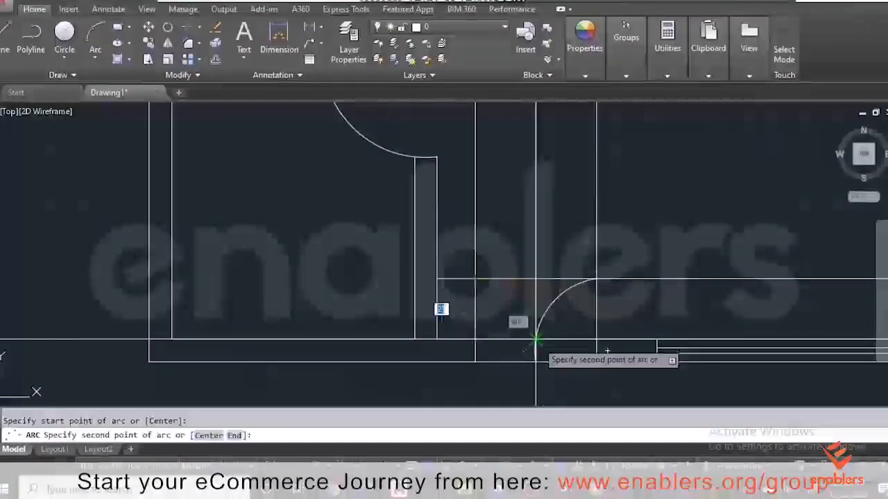
click(536, 340)
click(536, 362)
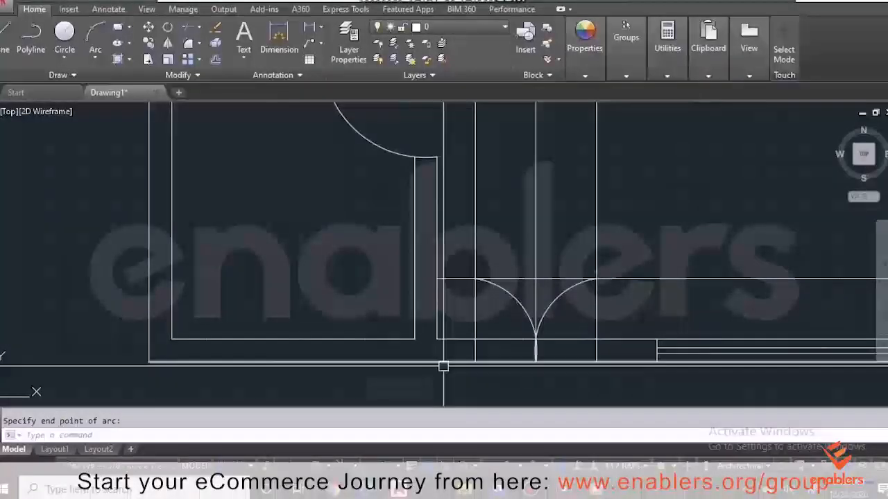
Trim the entrance's side lines above the guide and the bottom wall lines between them to open the double doorway.
key(Return)
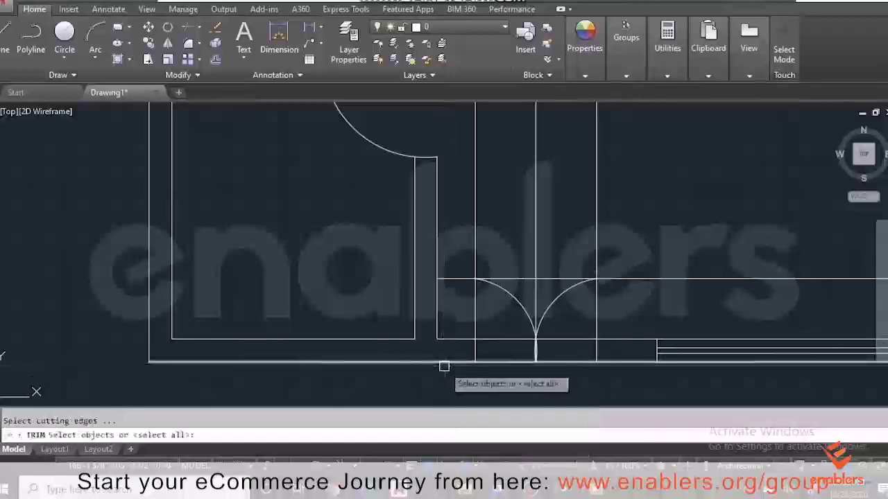
key(Return)
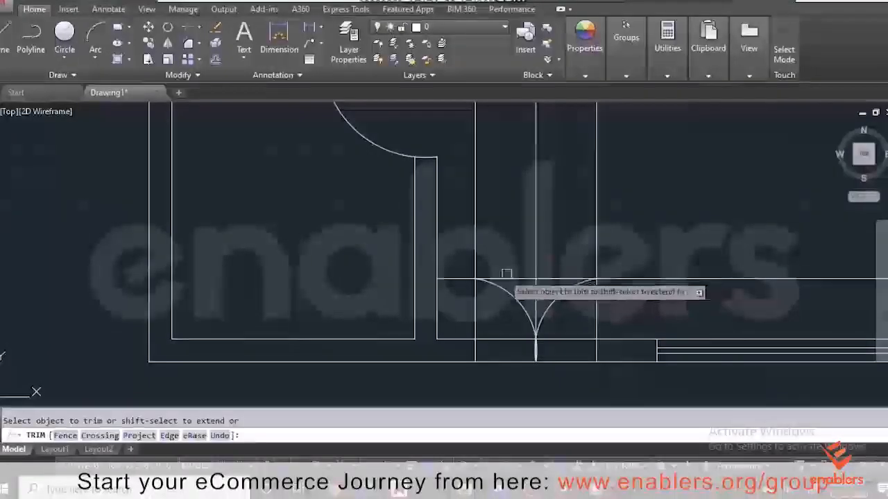
click(596, 259)
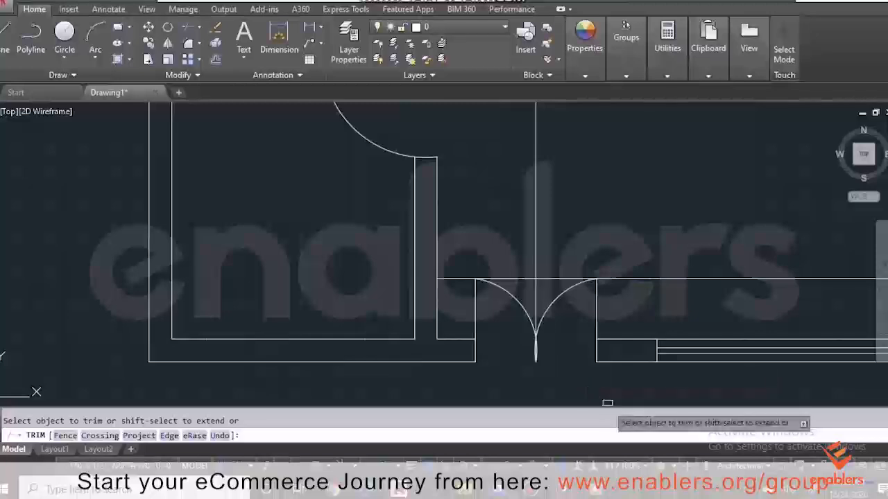
key(Escape)
Erase the vertical centre line and the horizontal guide line at the double door.
click(545, 248)
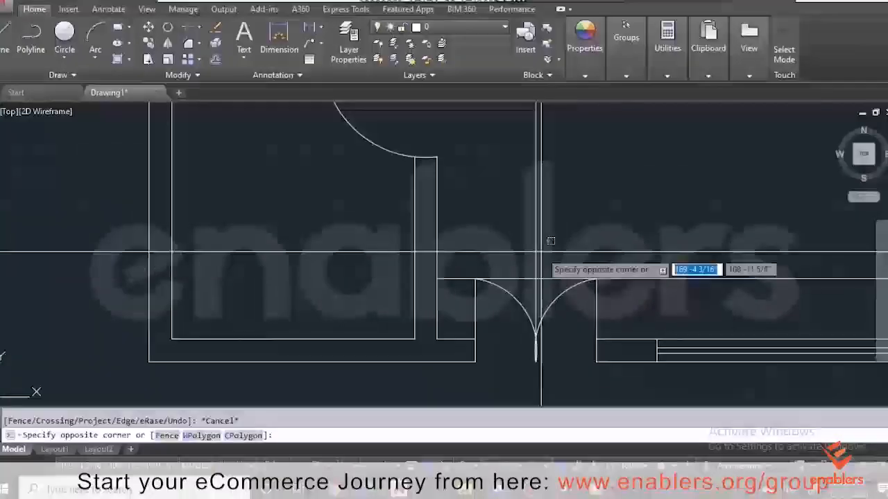
click(532, 287)
key(Delete)
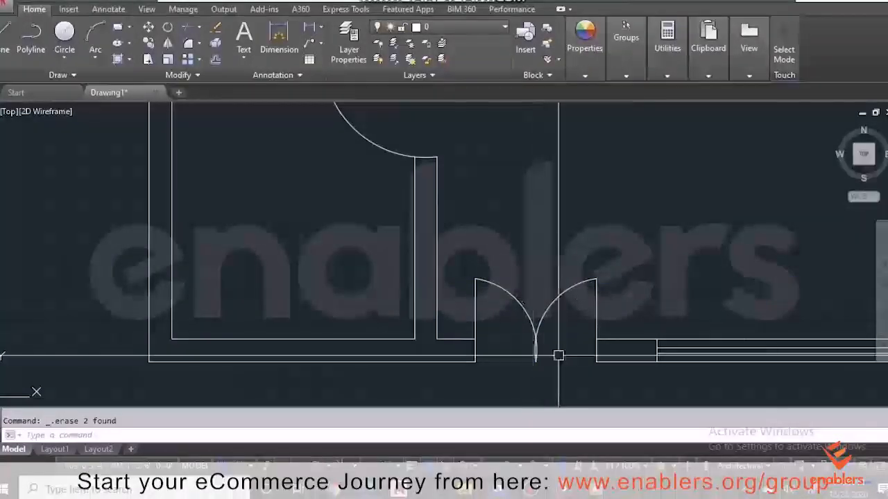
Compare the plan with the reference image's wall hatching and start a hatch with the ANSI31 pattern.
scroll(559, 360, down, 5)
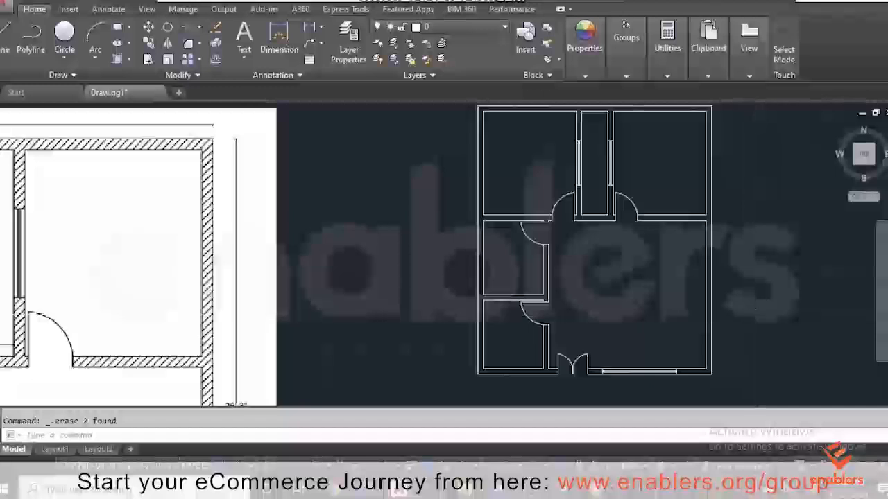
scroll(749, 314, down, 2)
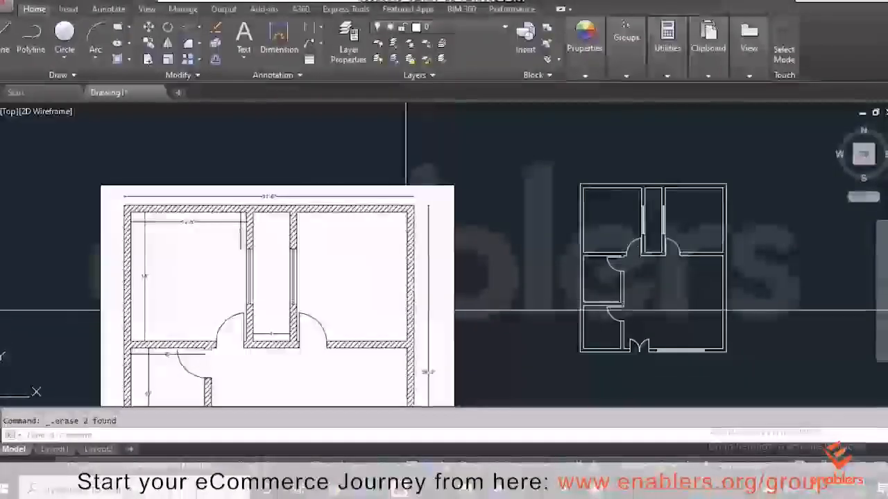
scroll(424, 311, down, 1)
scroll(444, 326, up, 4)
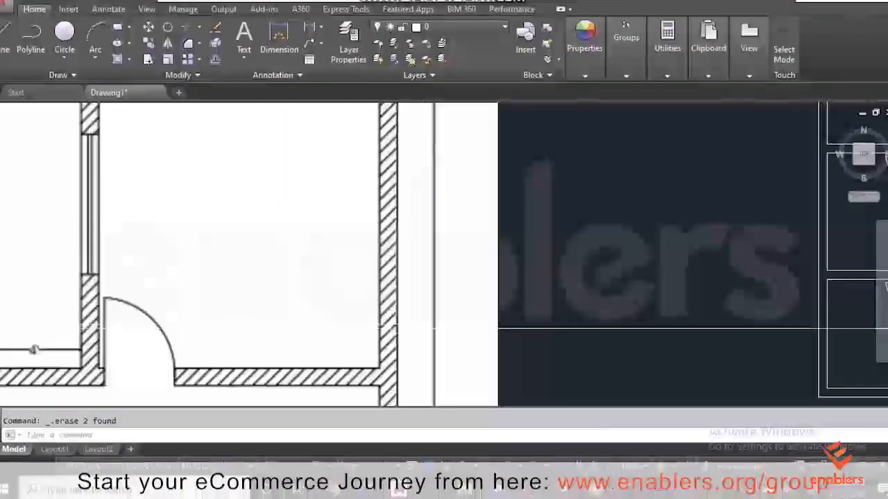
scroll(402, 327, down, 2)
scroll(380, 338, up, 7)
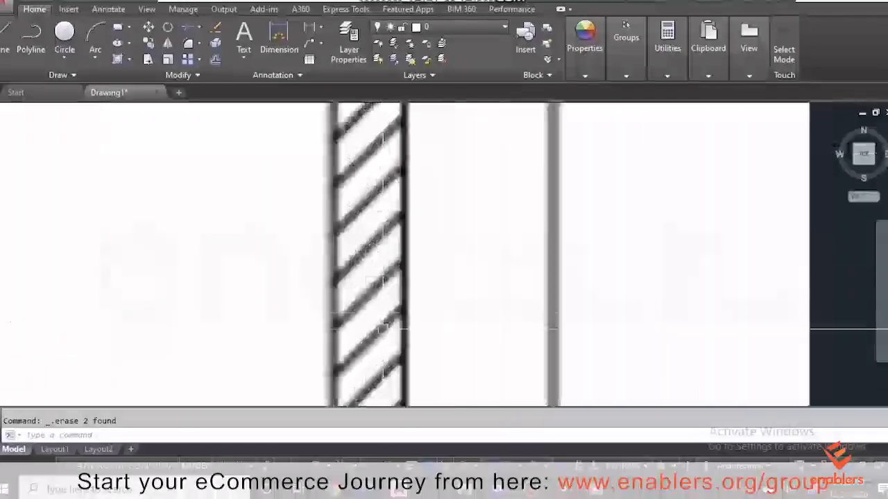
scroll(372, 330, down, 8)
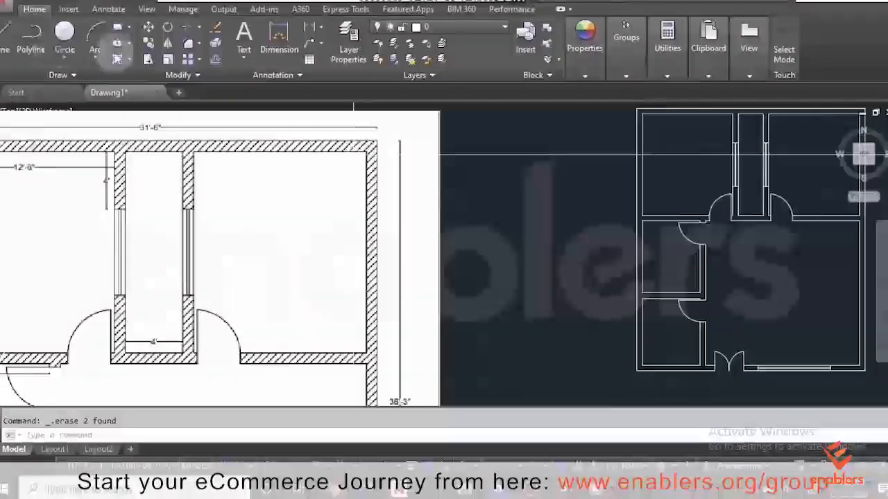
click(118, 61)
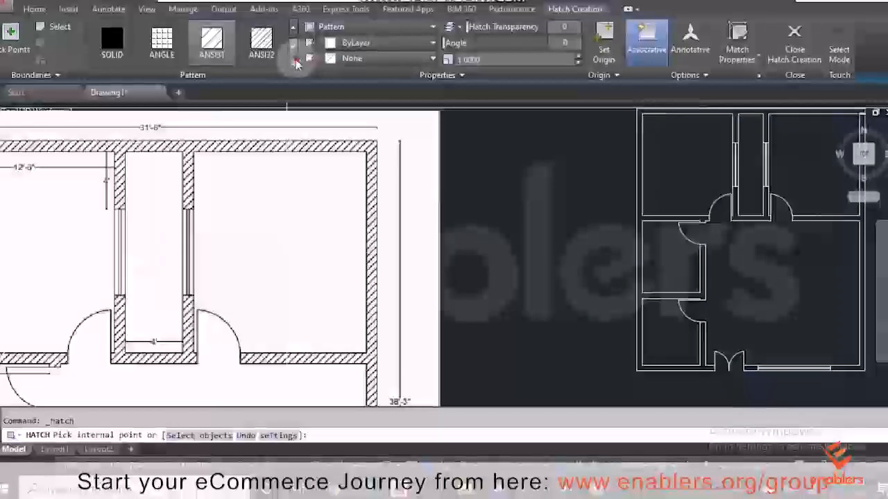
click(293, 58)
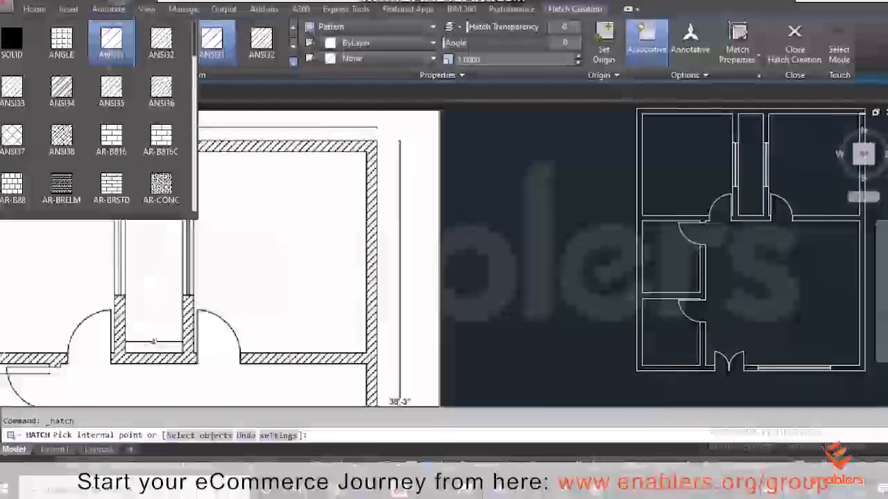
click(116, 33)
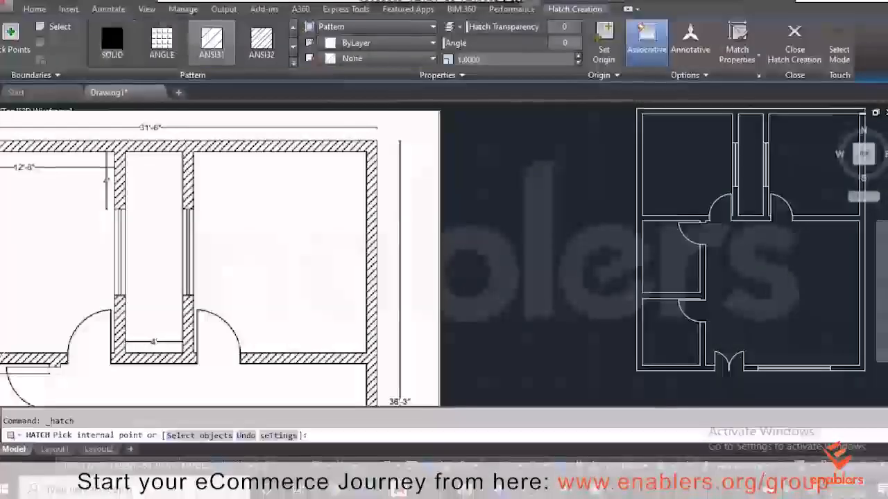
Set the ANSI31 hatch scale to 10 and pick inside the outer wall to fill the connected walls.
click(409, 42)
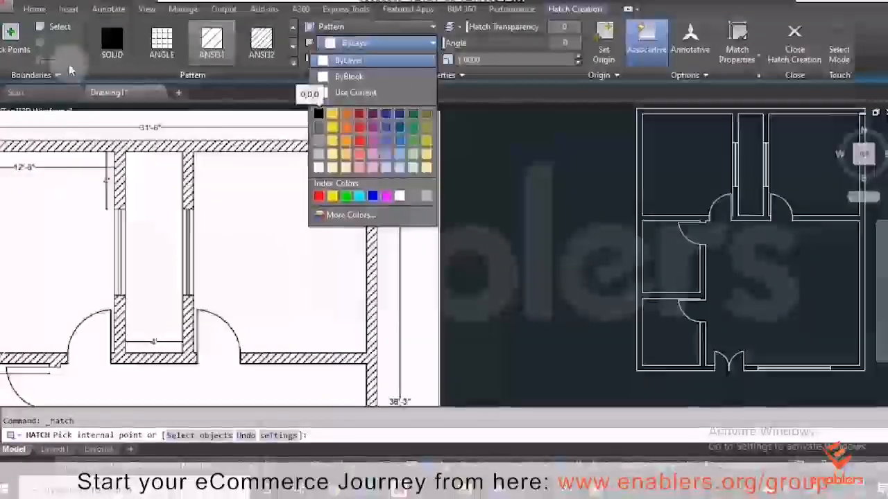
click(503, 127)
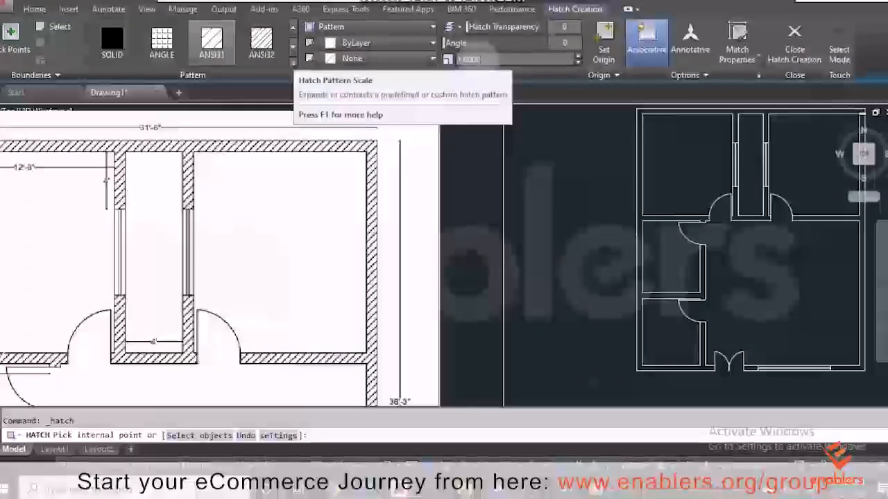
drag(480, 59, 451, 64)
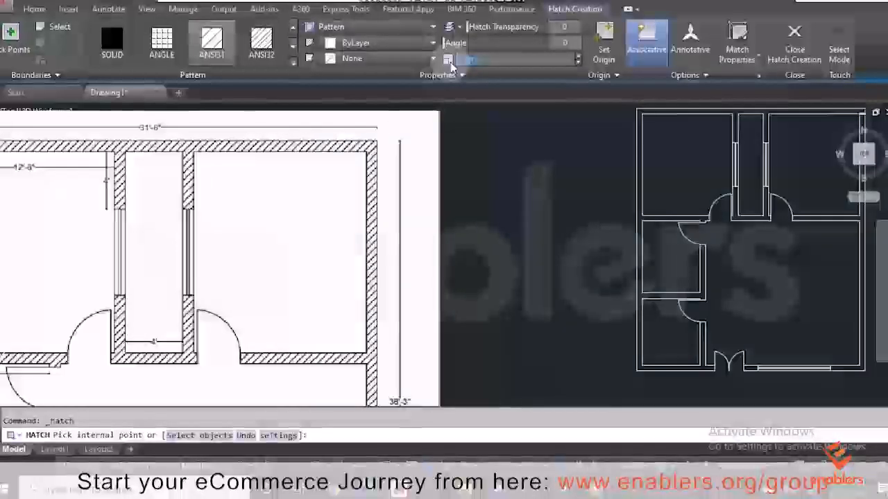
text(1)
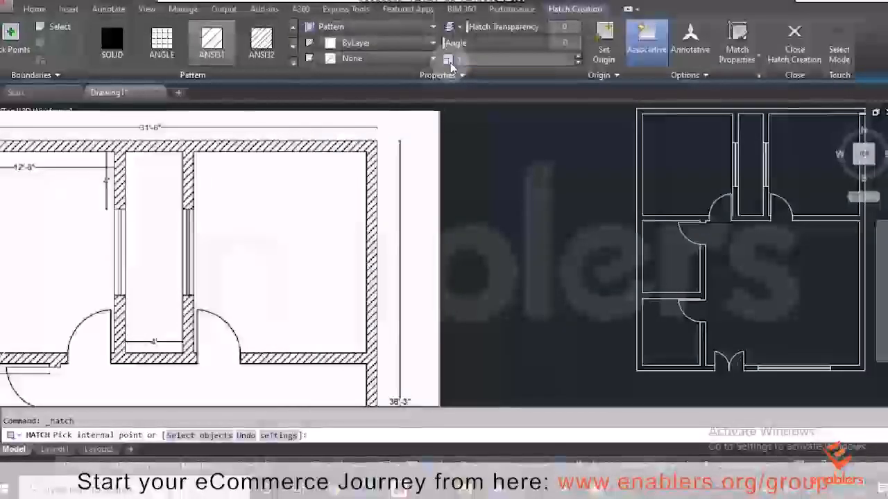
text(0)
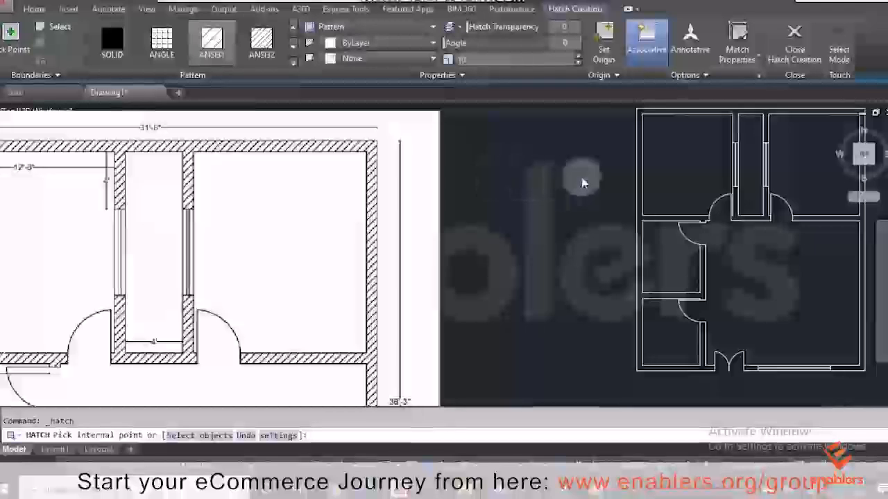
click(640, 171)
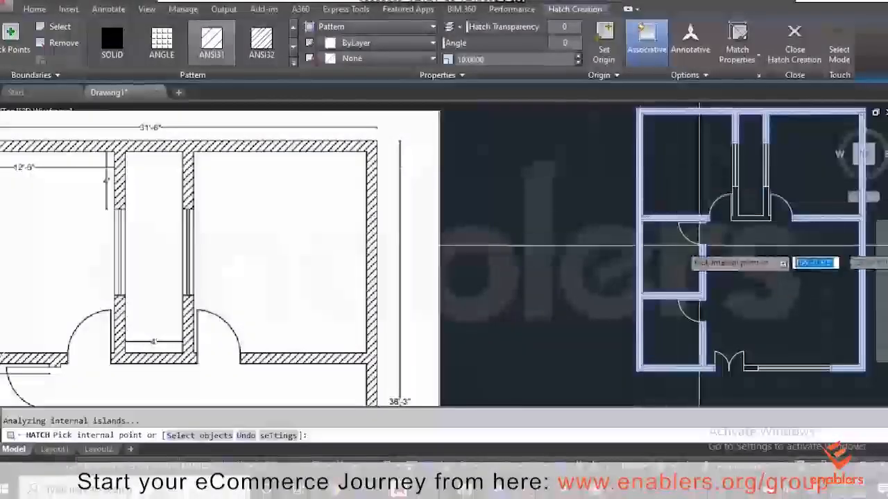
Set the wall hatch's pattern scale to 35.
scroll(652, 219, up, 3)
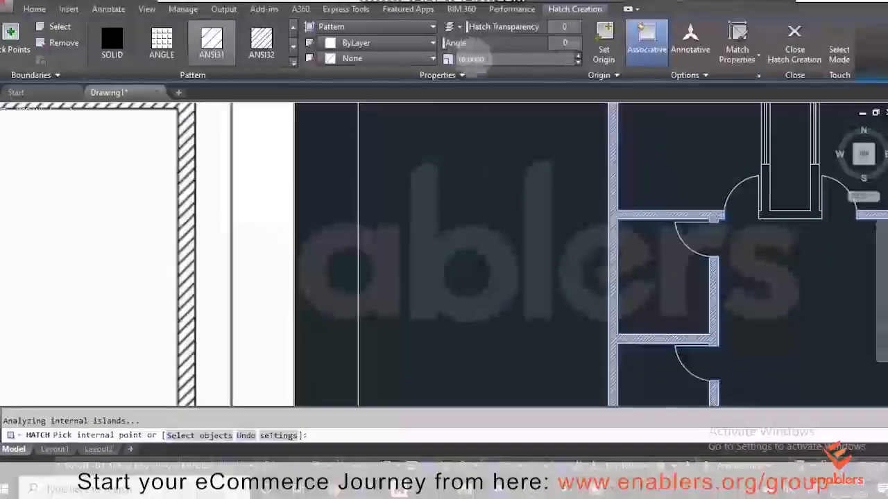
click(471, 59)
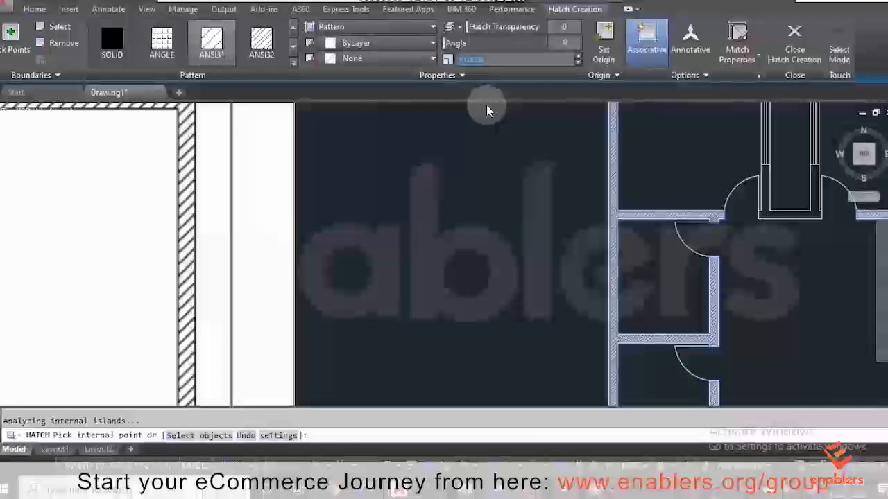
text(3)
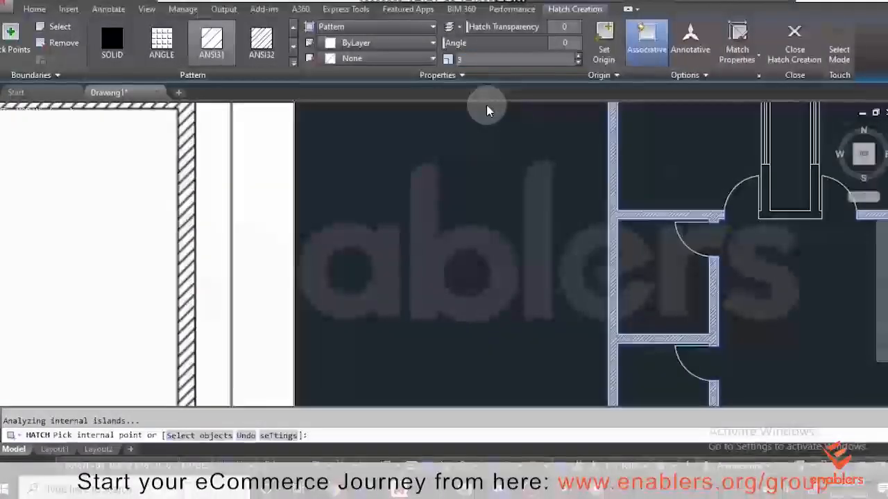
text(5)
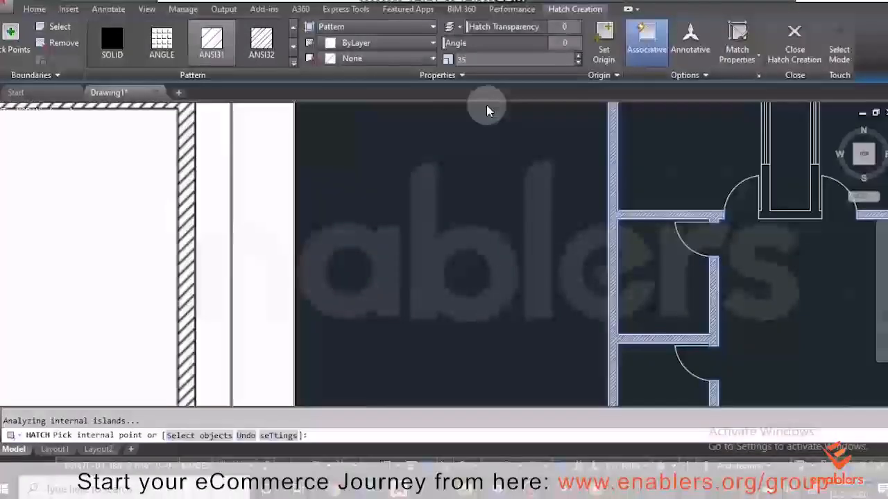
key(Return)
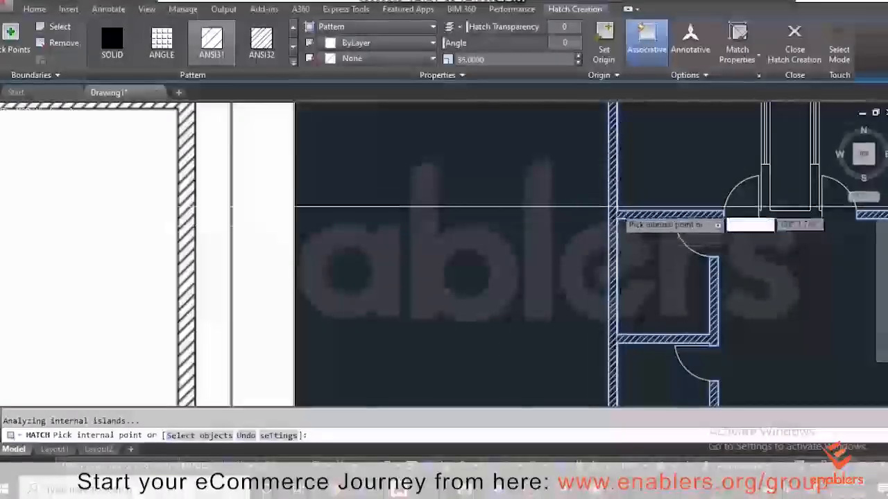
Hatch the U-shaped wall below the central shaft's windows and the short wall between the double door and front window, finishing the hatch.
scroll(295, 212, down, 3)
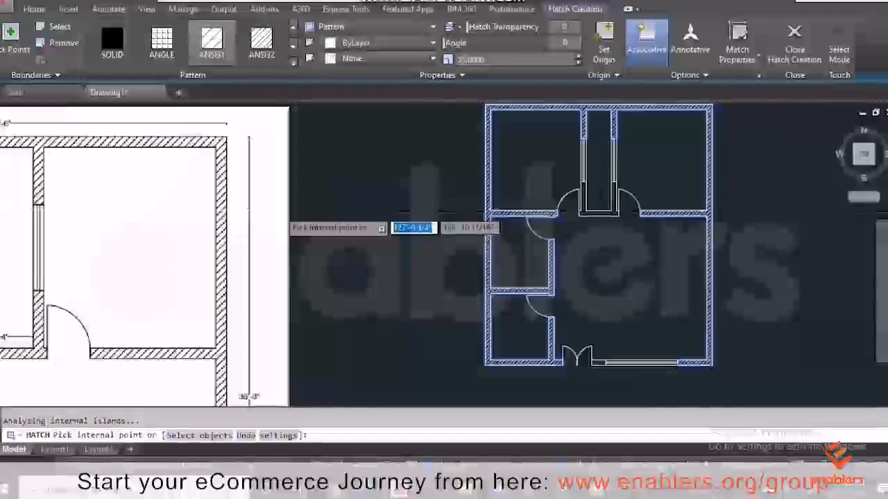
scroll(299, 211, down, 3)
scroll(483, 211, up, 3)
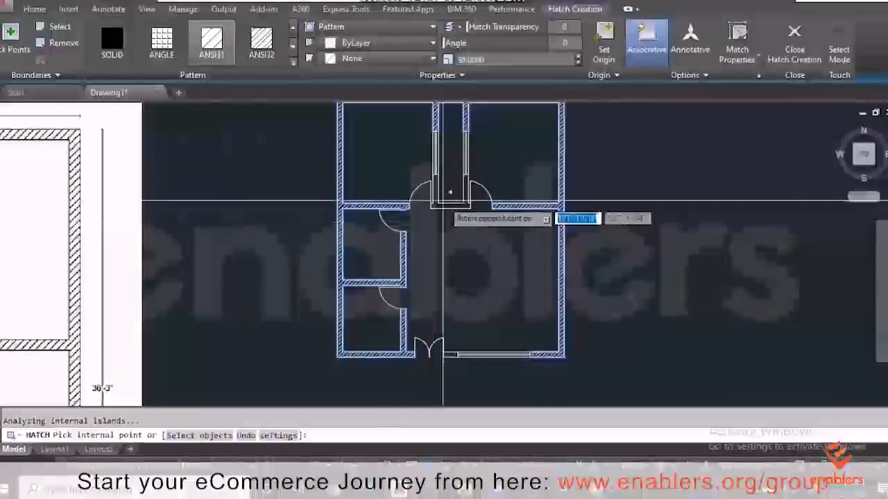
scroll(443, 201, up, 3)
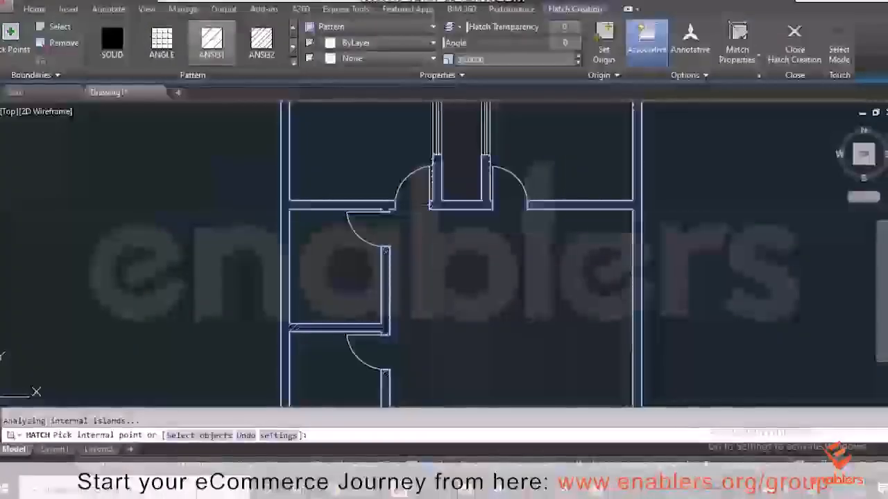
scroll(451, 292, down, 3)
scroll(458, 302, up, 5)
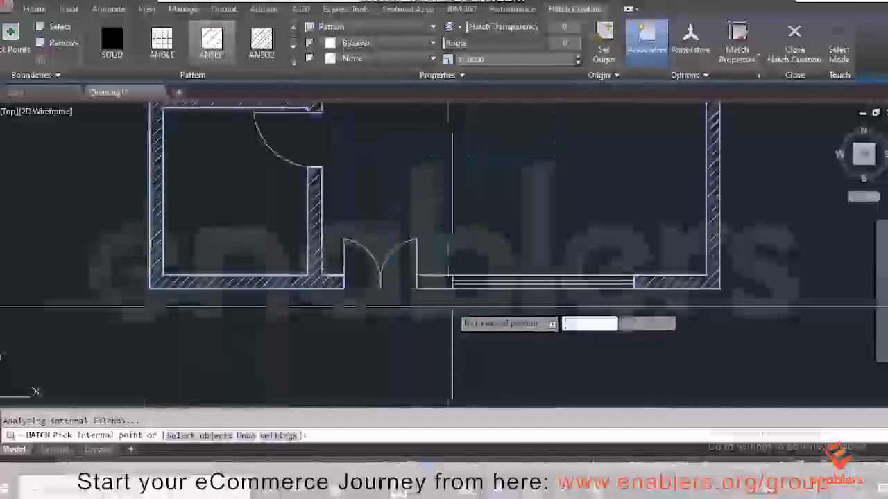
scroll(438, 294, down, 2)
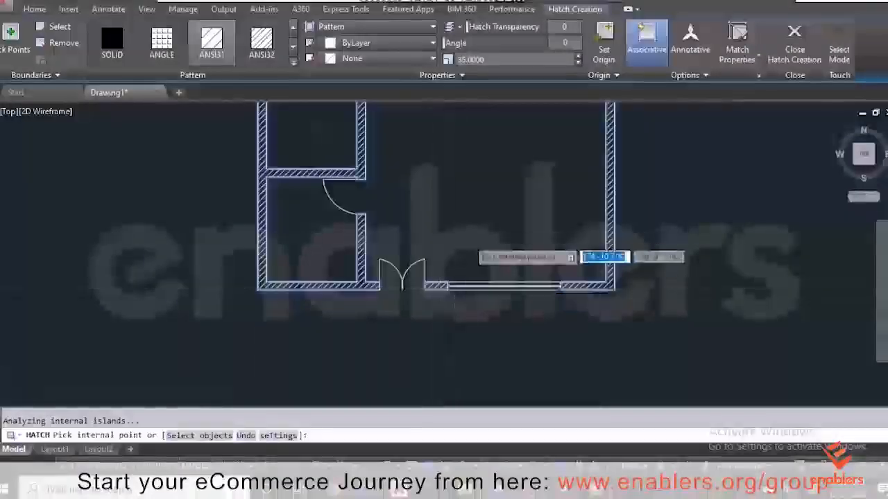
scroll(461, 236, down, 4)
scroll(475, 159, up, 2)
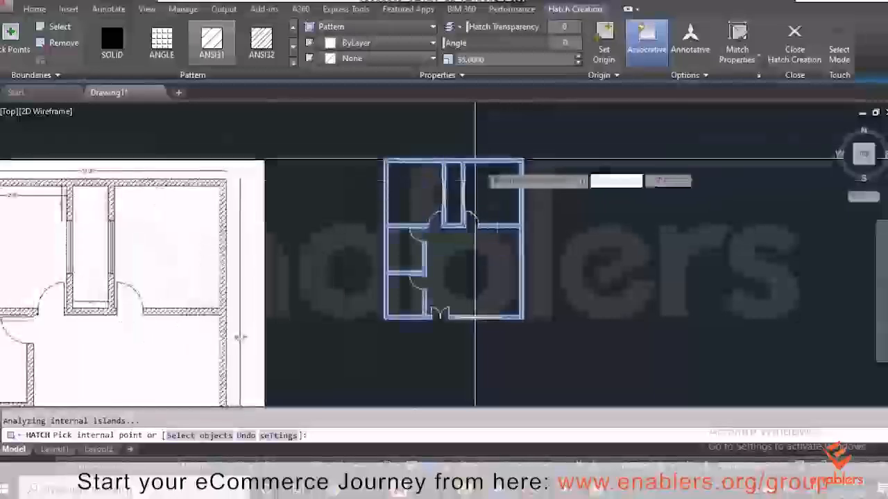
scroll(520, 188, up, 2)
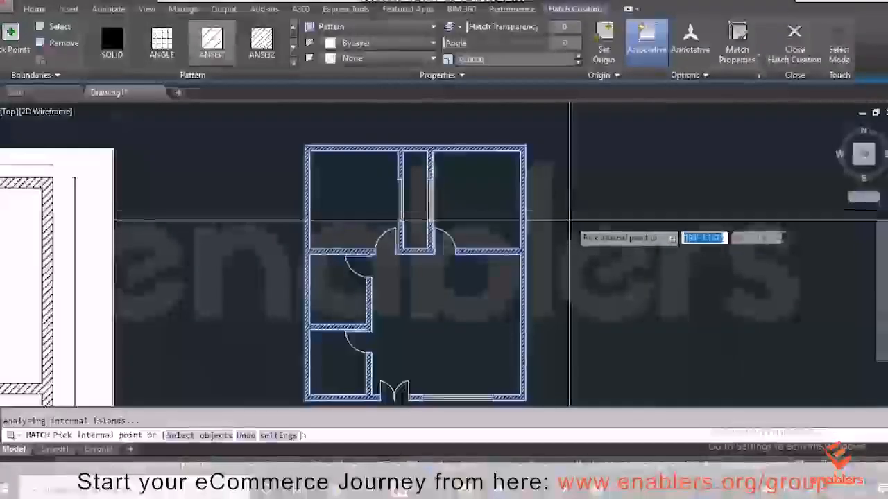
key(Return)
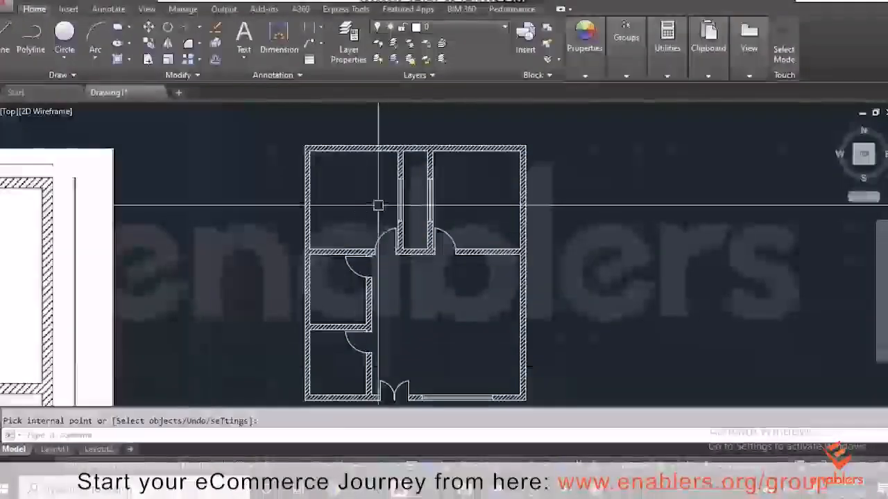
Modify the Standard dimension style to use the Architectural unit format for linear dimensions.
scroll(412, 270, down, 2)
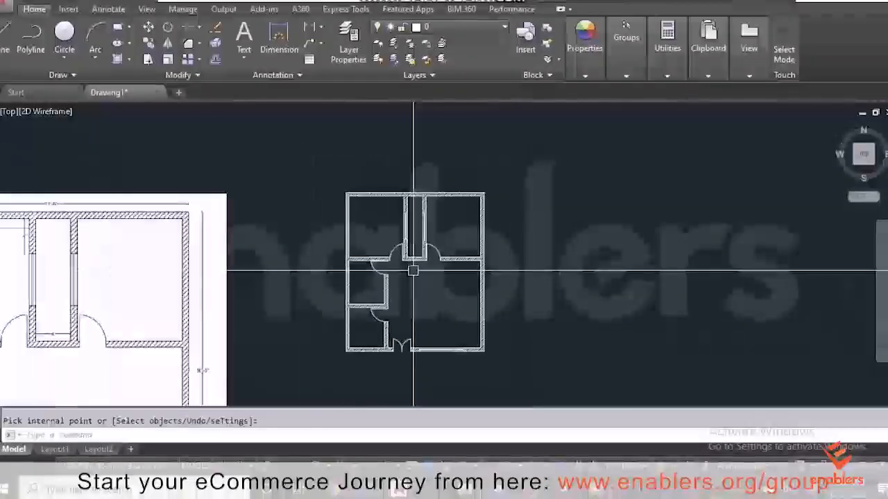
scroll(454, 283, down, 2)
scroll(445, 283, up, 4)
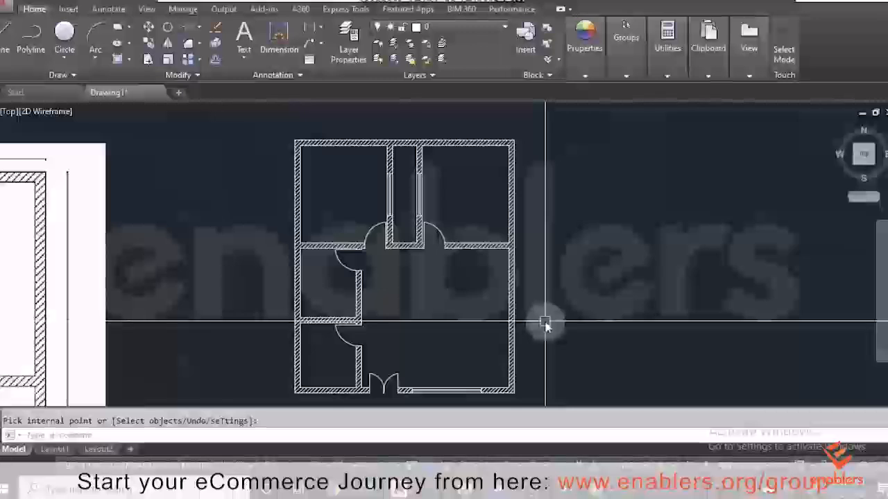
text(d)
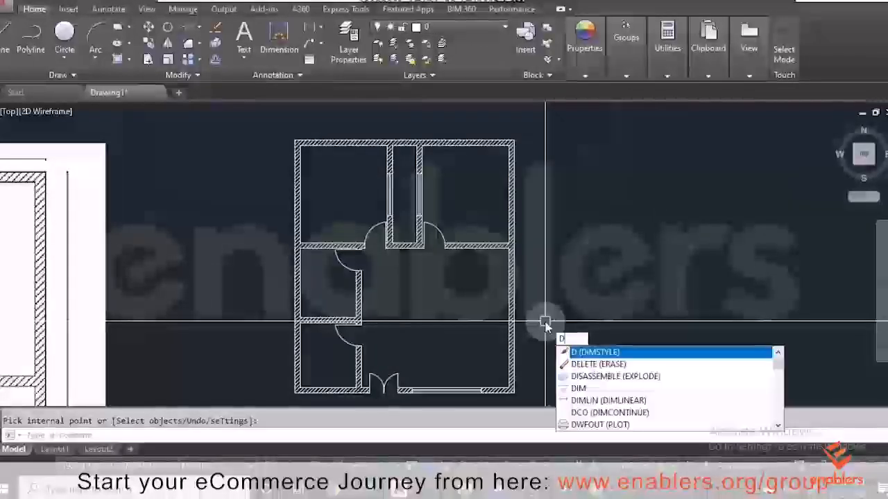
key(Return)
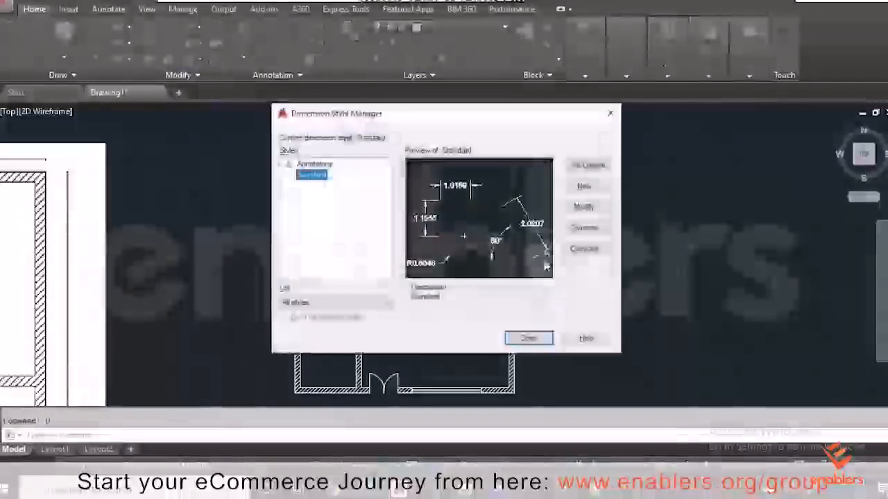
click(584, 208)
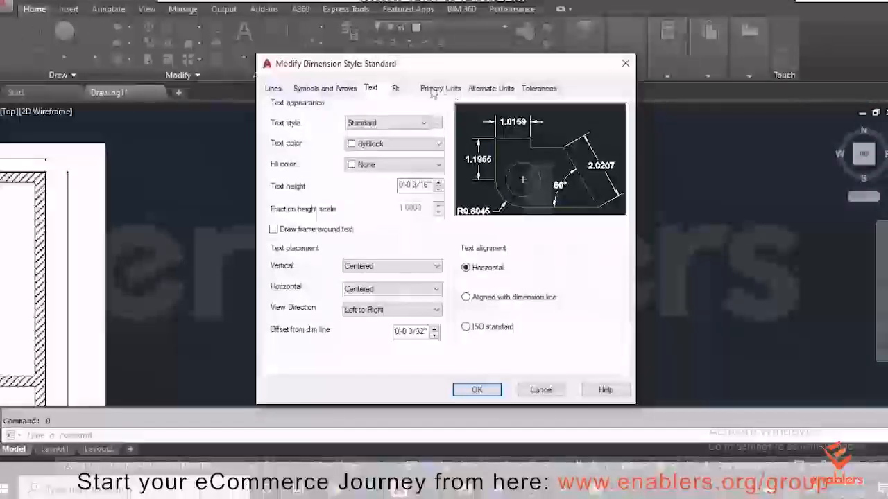
click(432, 89)
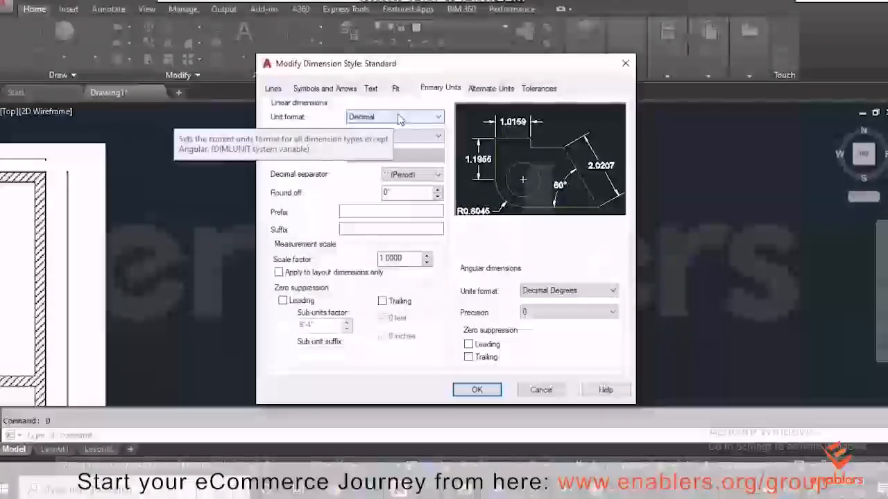
click(399, 119)
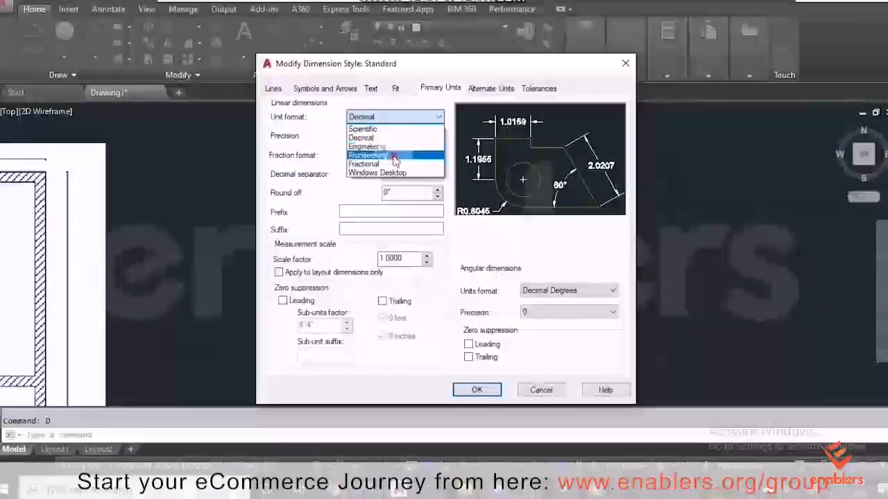
click(396, 156)
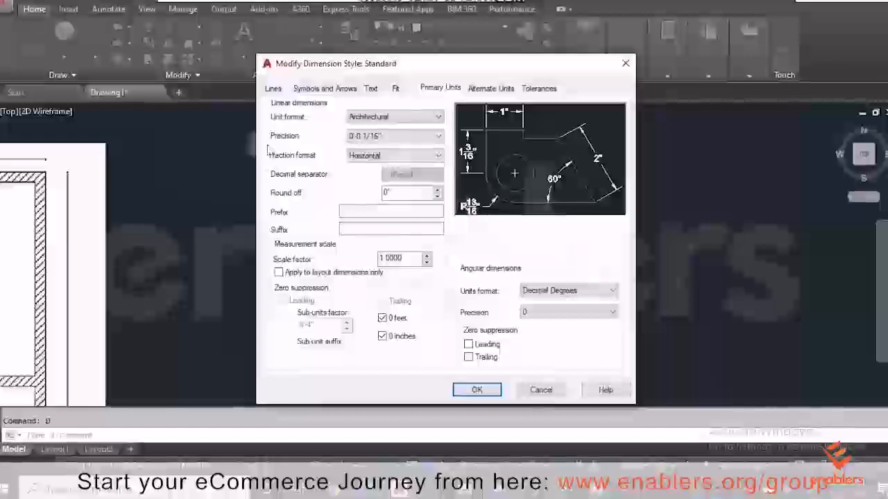
Set the dimension style's text height to 5" and its text alignment to ISO standard.
click(371, 89)
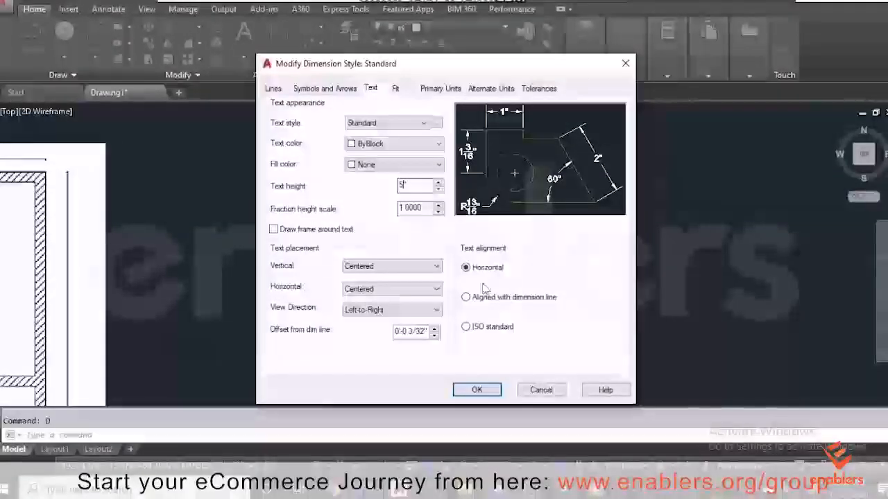
click(466, 298)
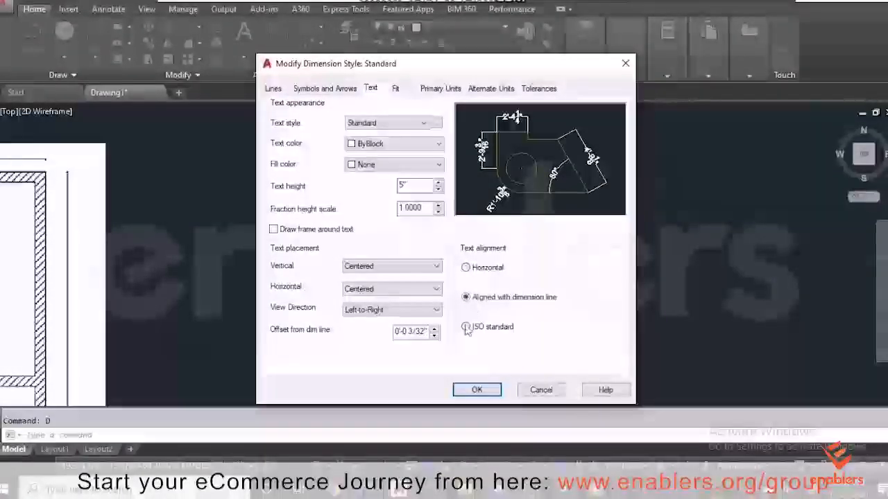
click(466, 328)
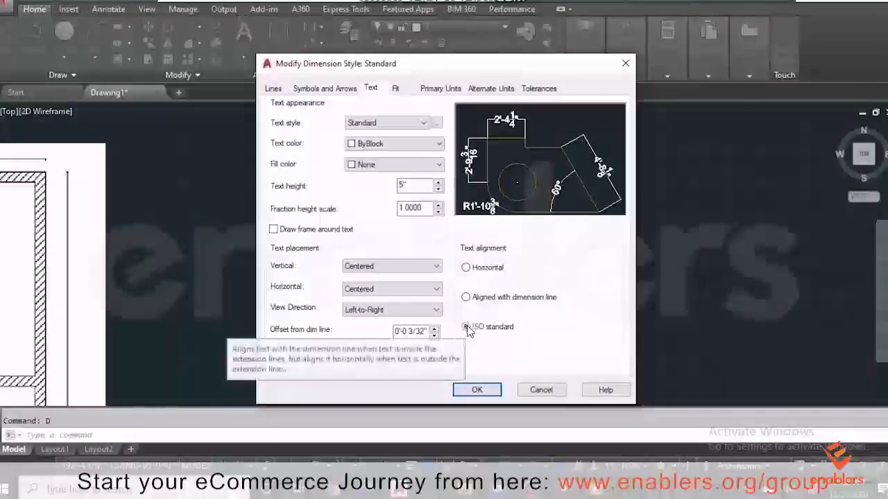
click(465, 297)
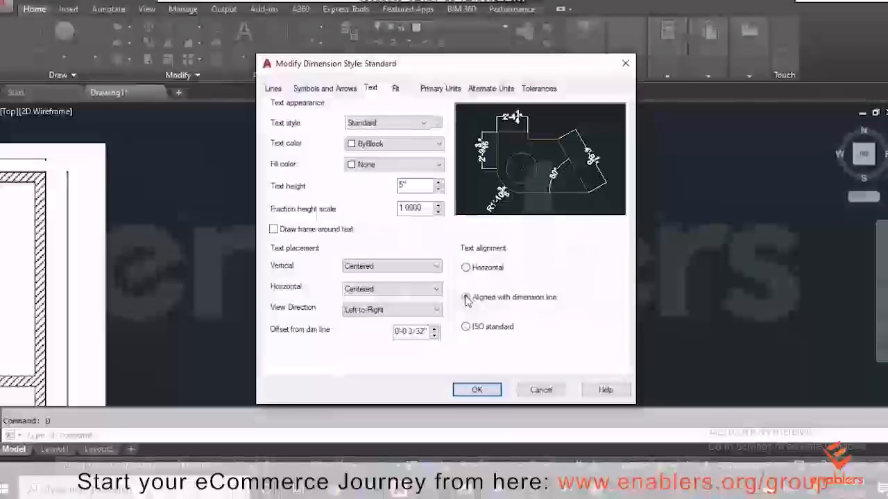
click(467, 328)
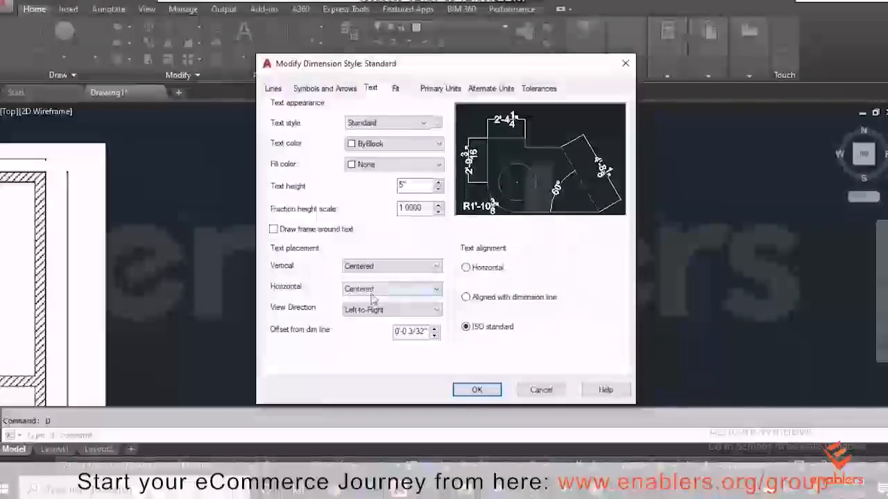
Change the dimension style's first and second arrowheads to Architectural tick.
click(304, 90)
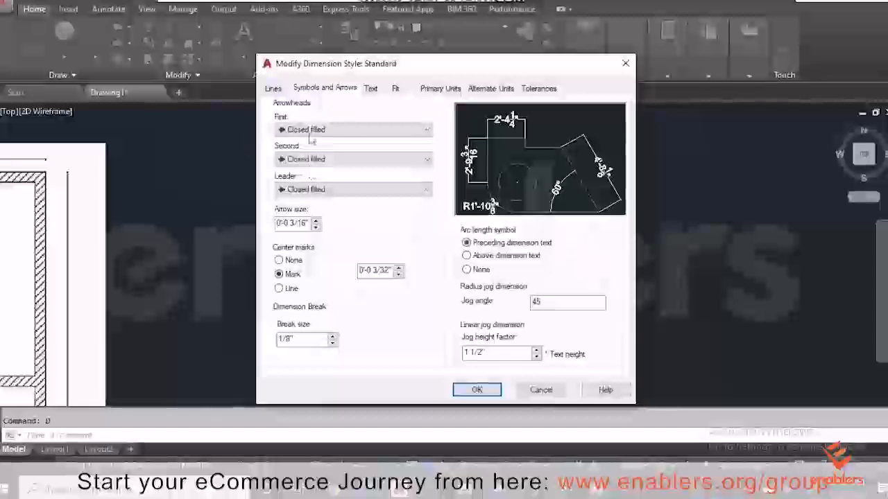
click(348, 131)
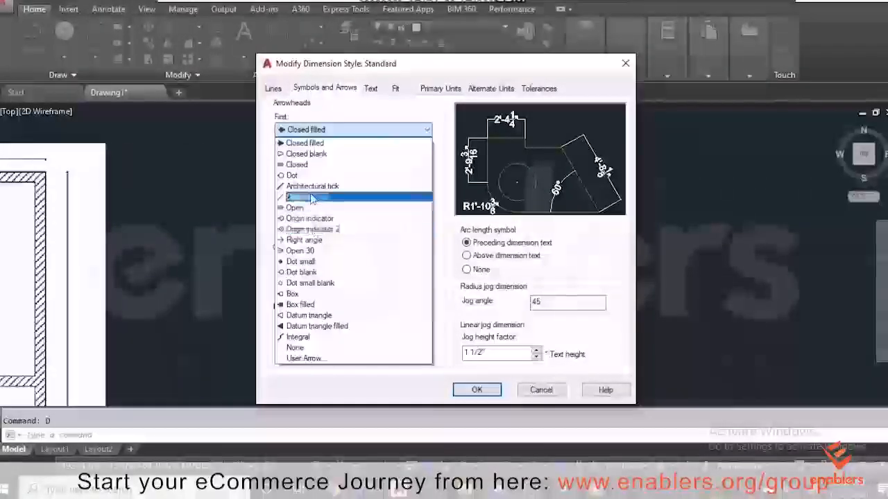
click(310, 187)
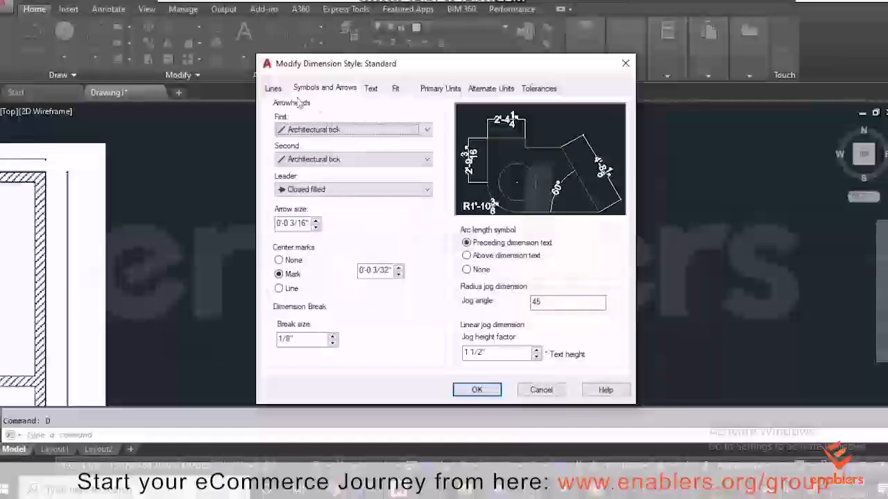
Set the dimension style's fixed extension line length to 2".
click(273, 88)
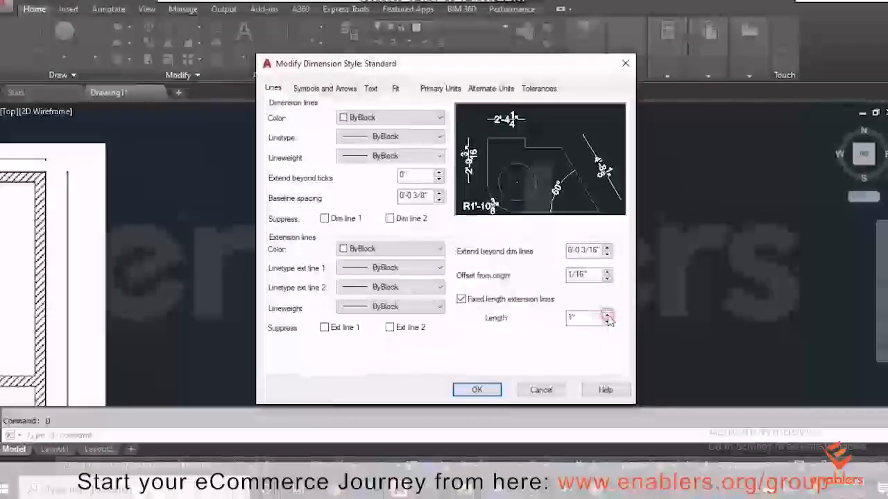
click(607, 315)
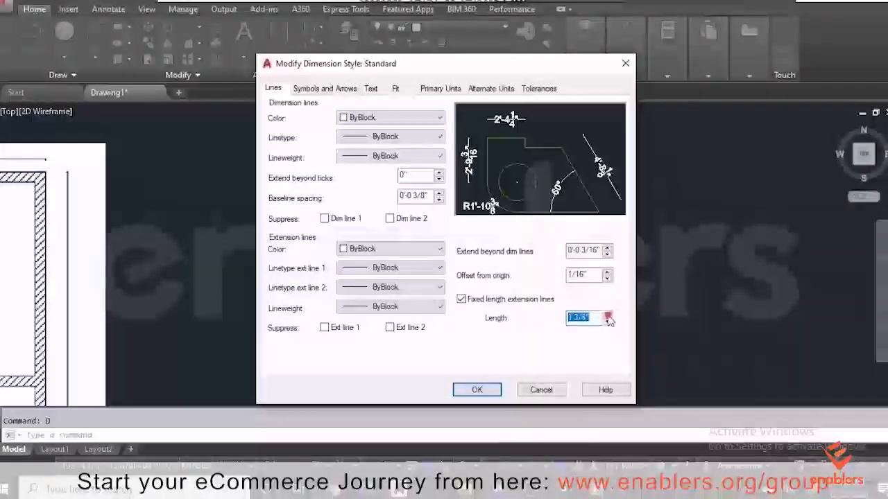
click(607, 315)
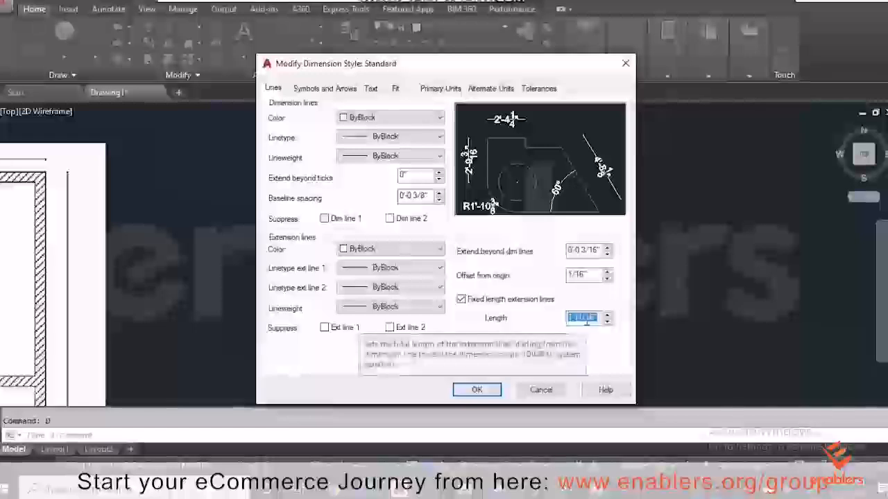
text(2)
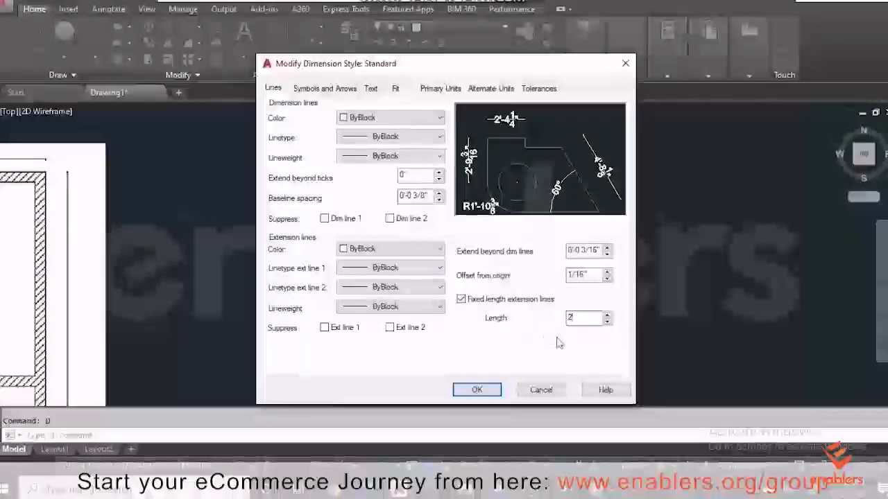
Check the dimension style's remaining settings, accept the modified Standard style and close the Dimension Style Manager.
click(492, 89)
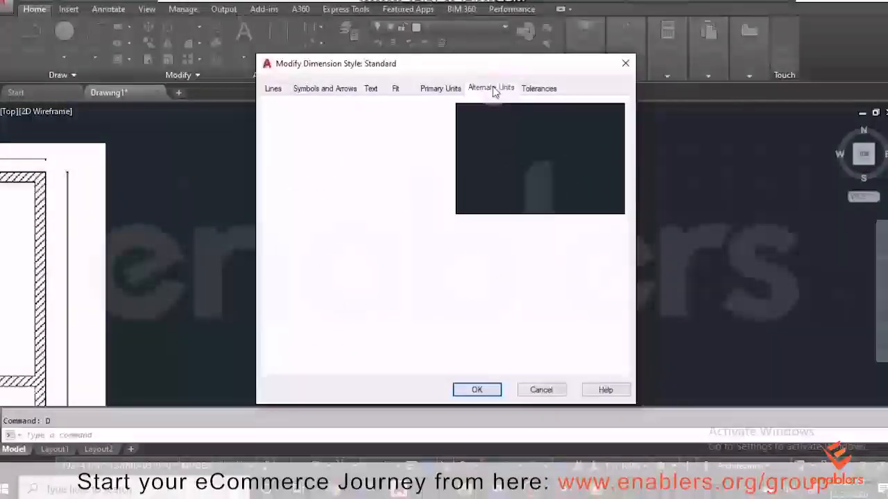
click(543, 91)
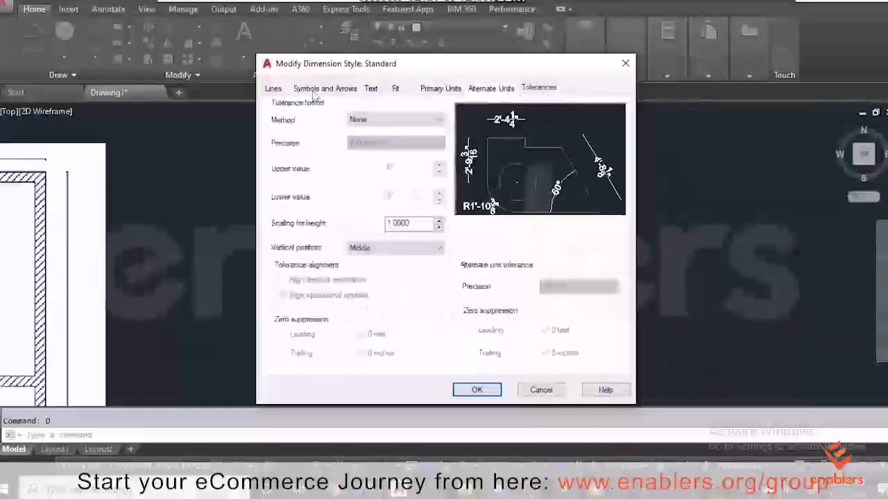
click(370, 91)
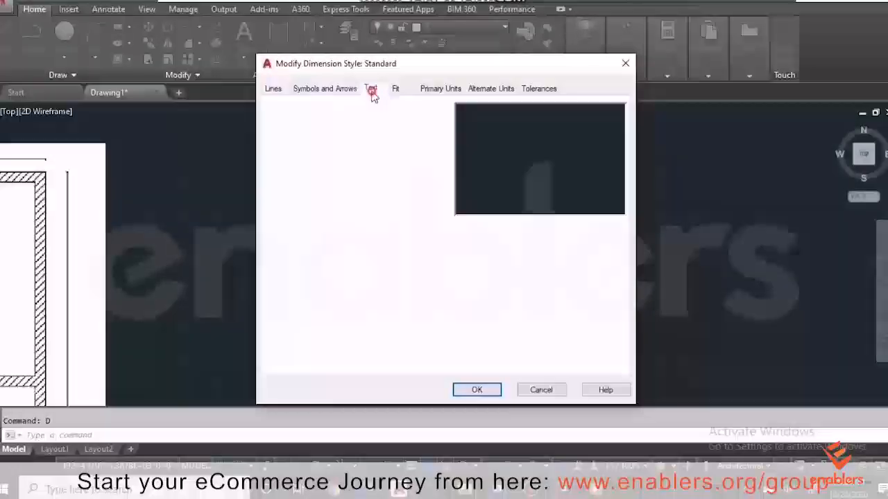
click(485, 391)
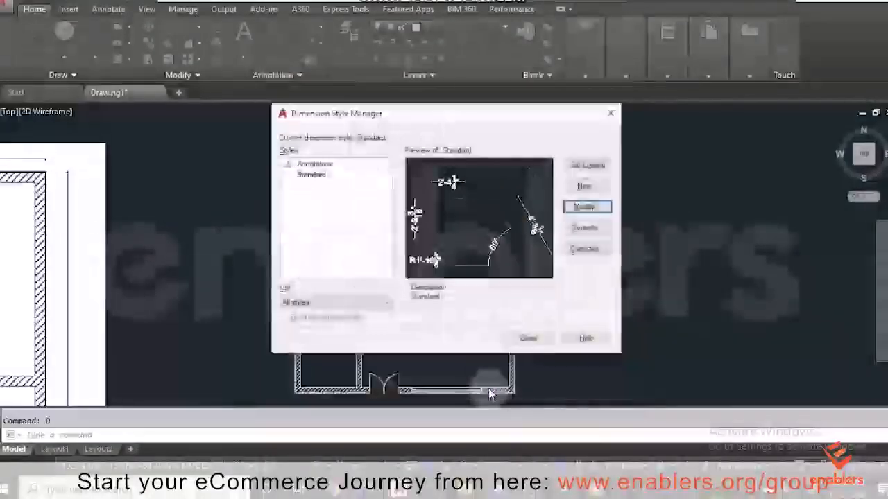
click(528, 339)
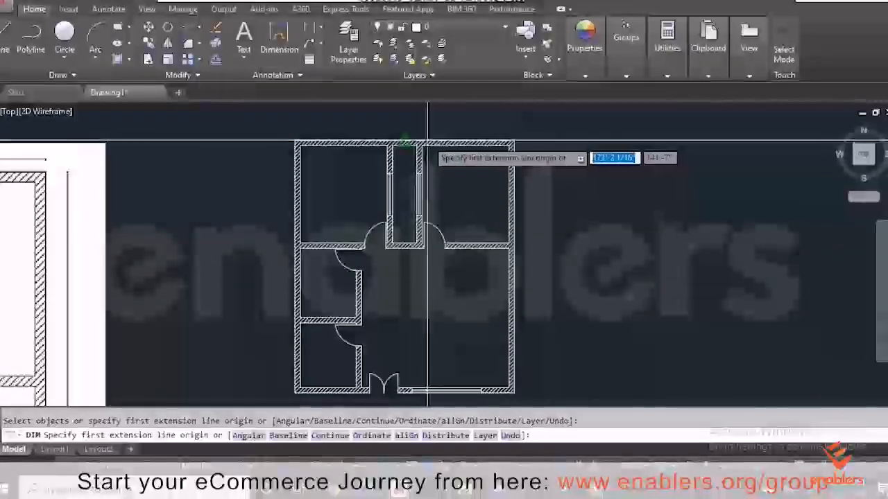
Dimension the house's overall width above the top outer wall and its overall height outside the right outer wall.
click(294, 141)
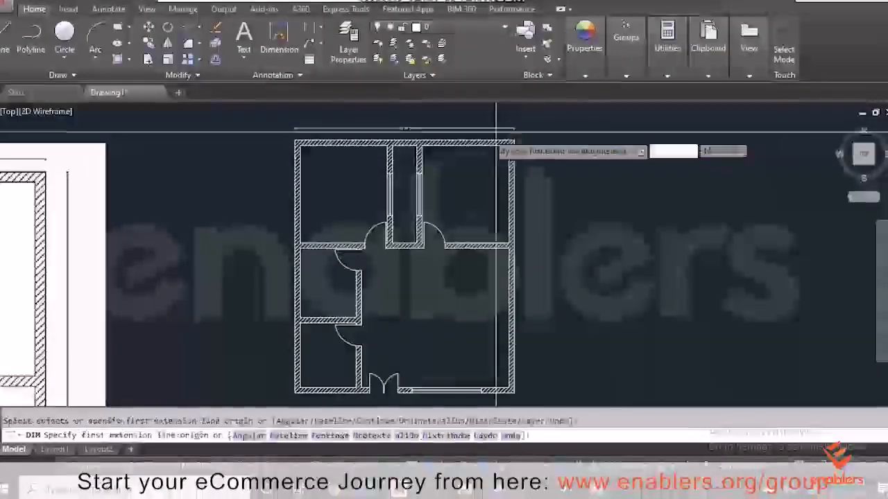
scroll(407, 130, up, 2)
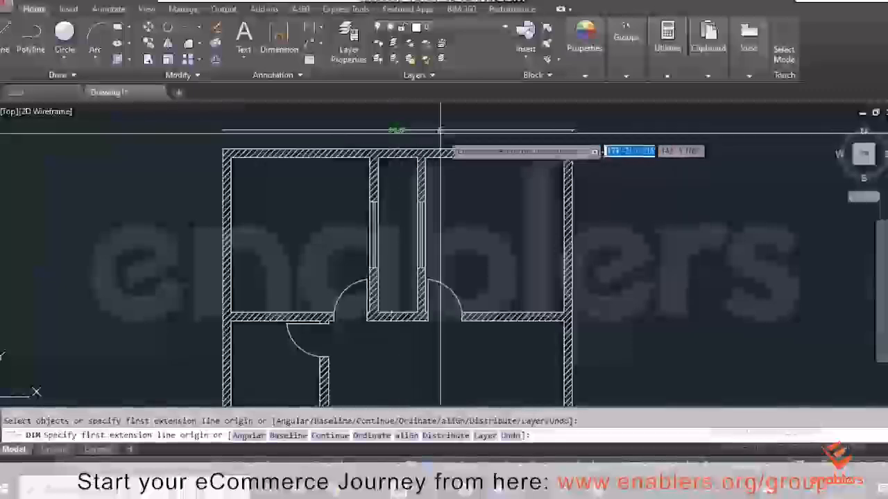
scroll(460, 137, down, 2)
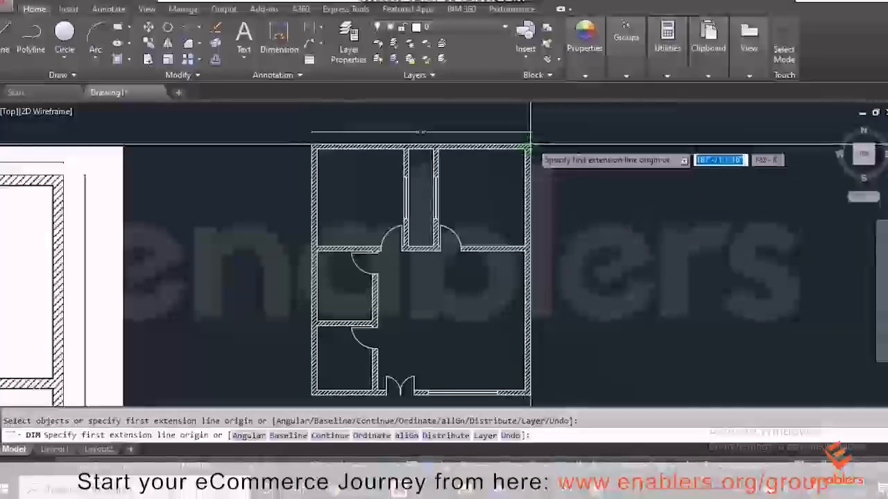
click(529, 147)
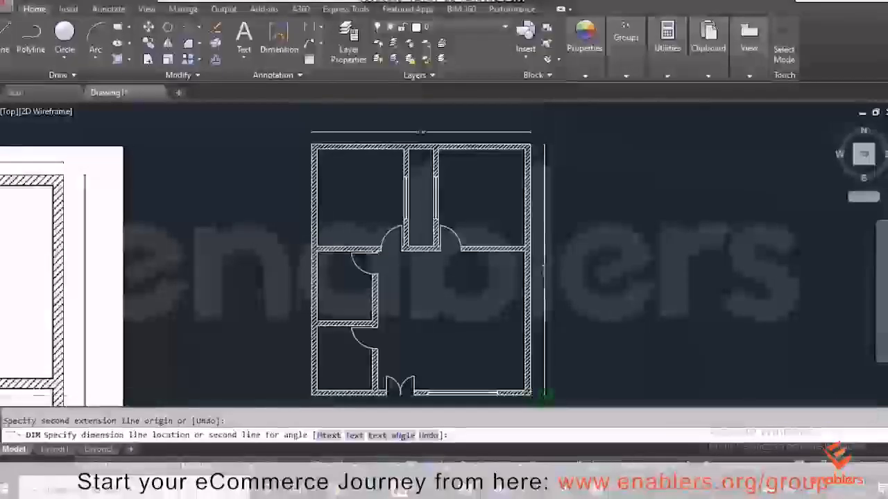
click(545, 394)
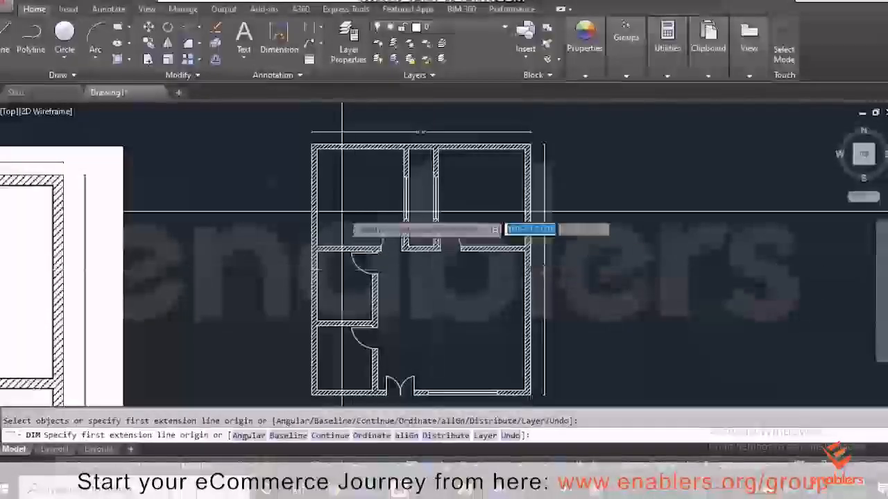
Dimension the upper-left room's inner height along its left wall and its inner width below its top wall.
scroll(321, 160, up, 2)
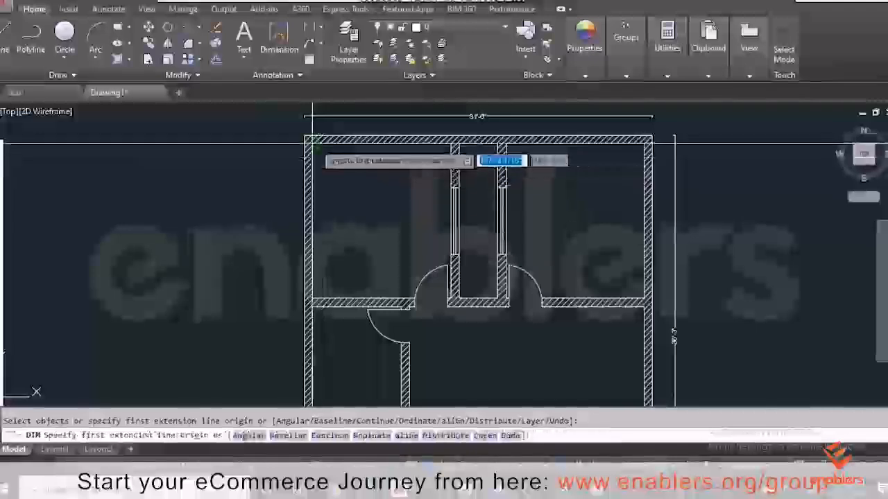
click(313, 141)
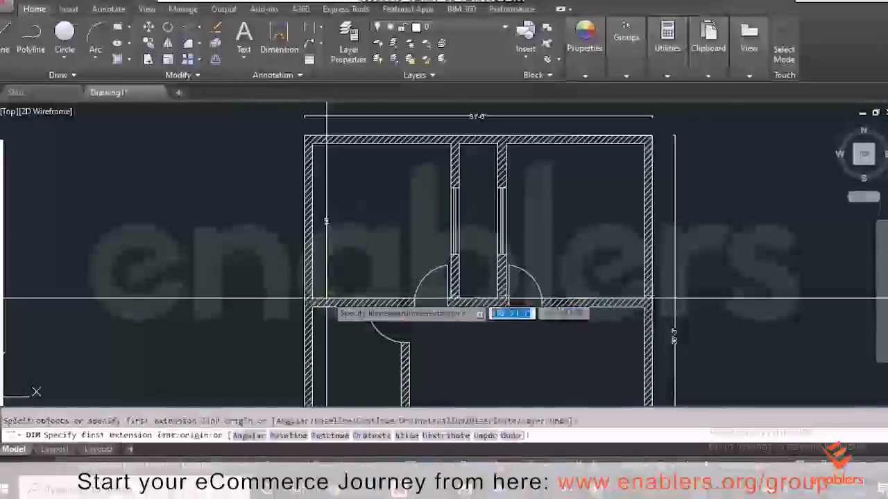
click(313, 141)
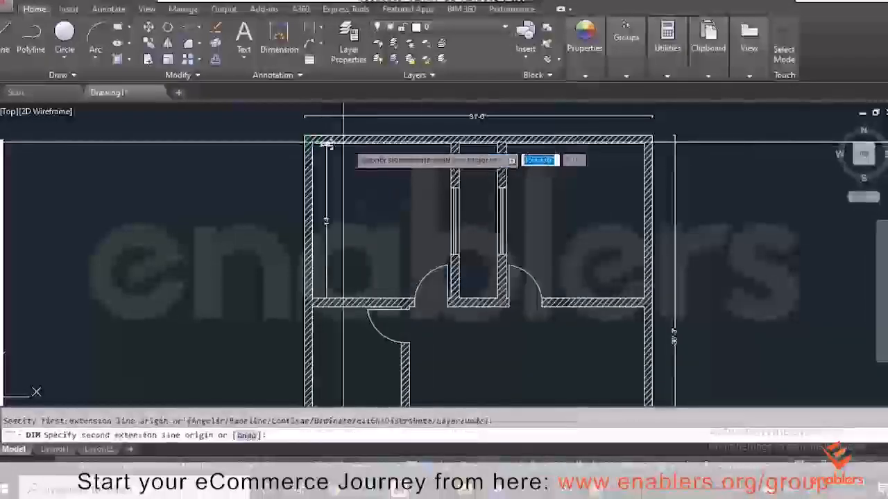
click(452, 144)
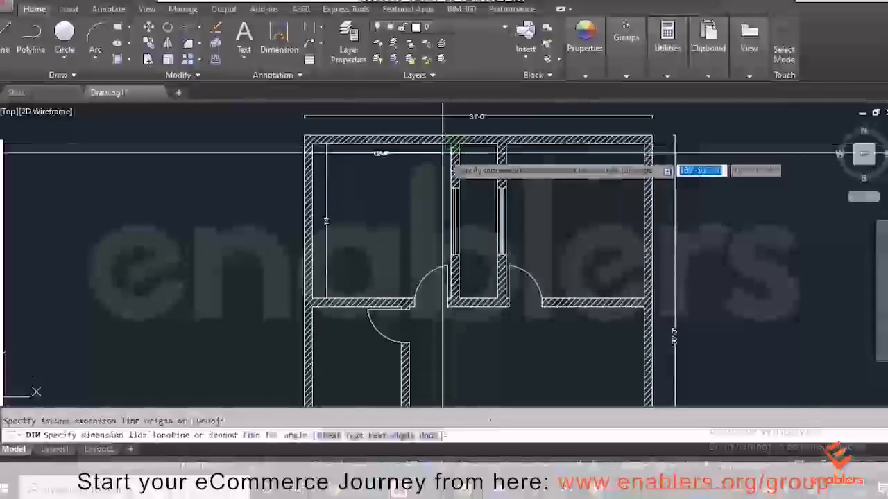
click(440, 159)
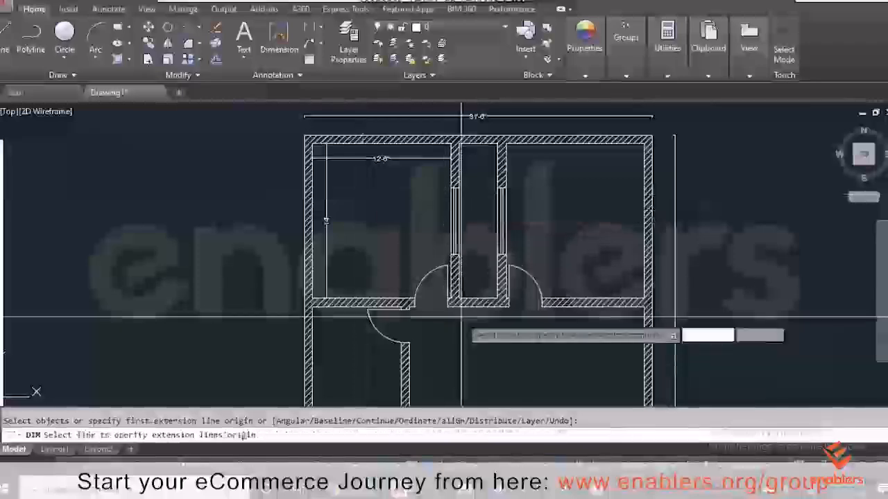
Dimension the central shaft's inner width just above its bottom wall and compare the plan with the reference image.
scroll(484, 302, up, 2)
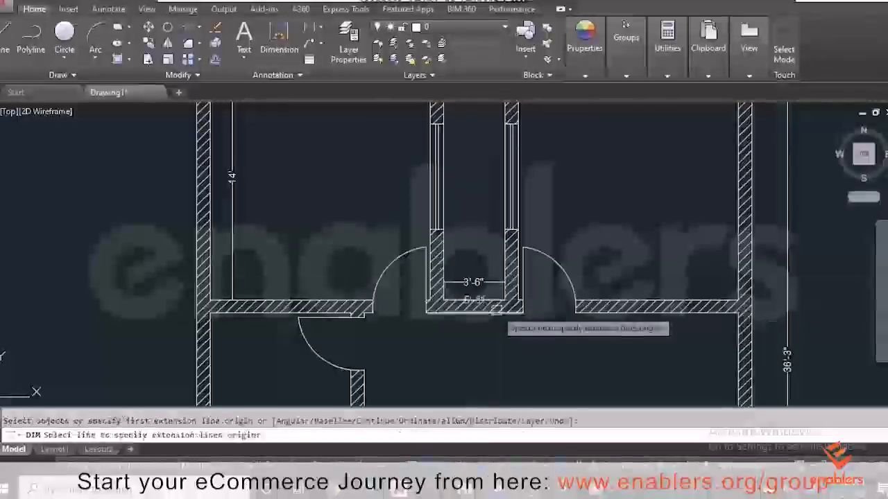
scroll(497, 310, down, 4)
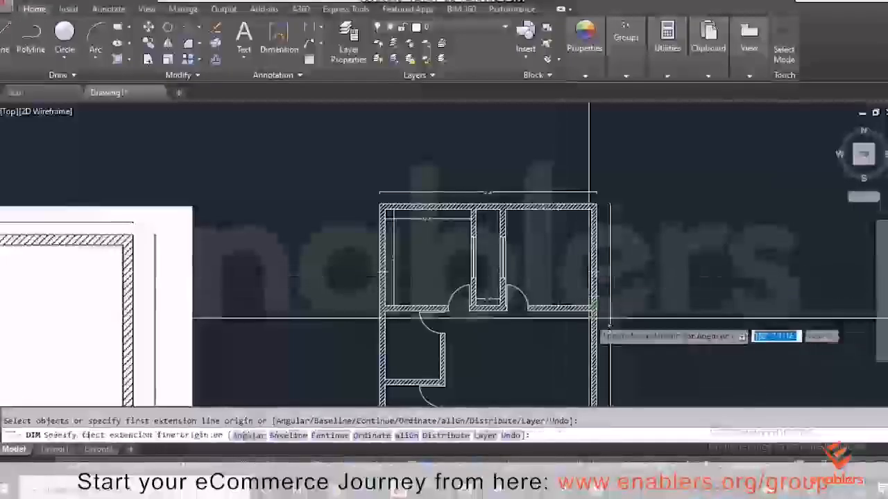
scroll(591, 312, down, 2)
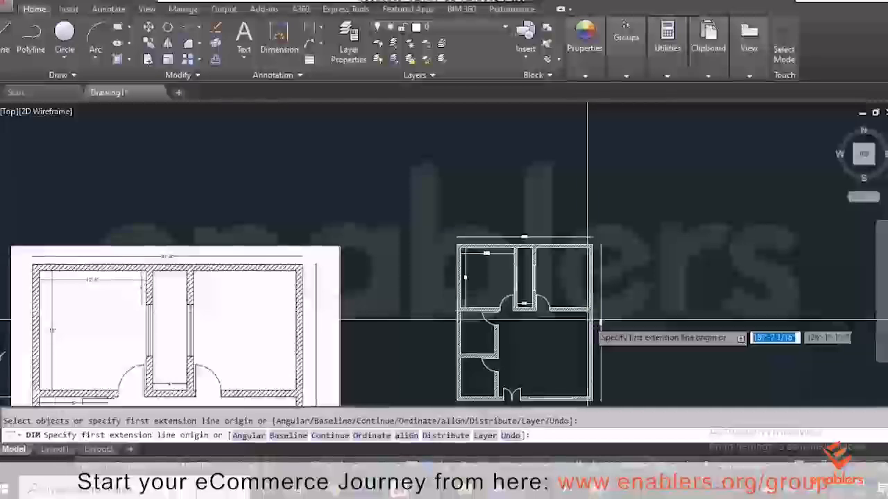
scroll(589, 340, up, 2)
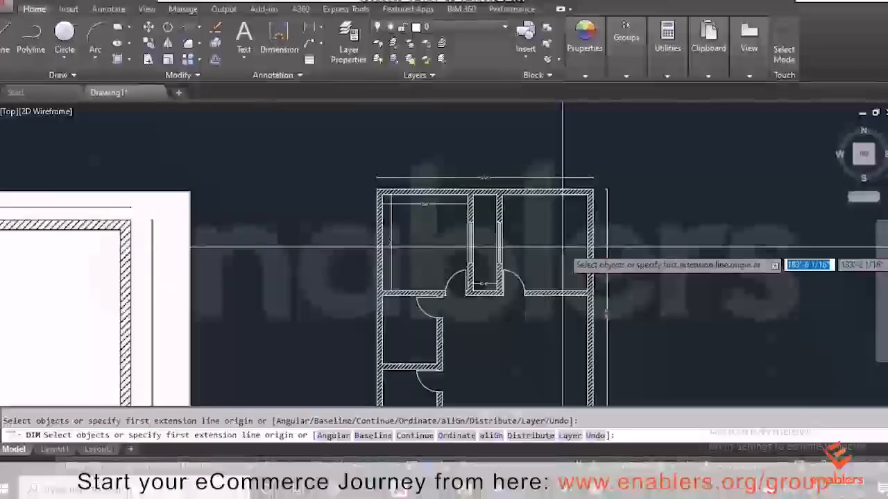
scroll(562, 246, down, 3)
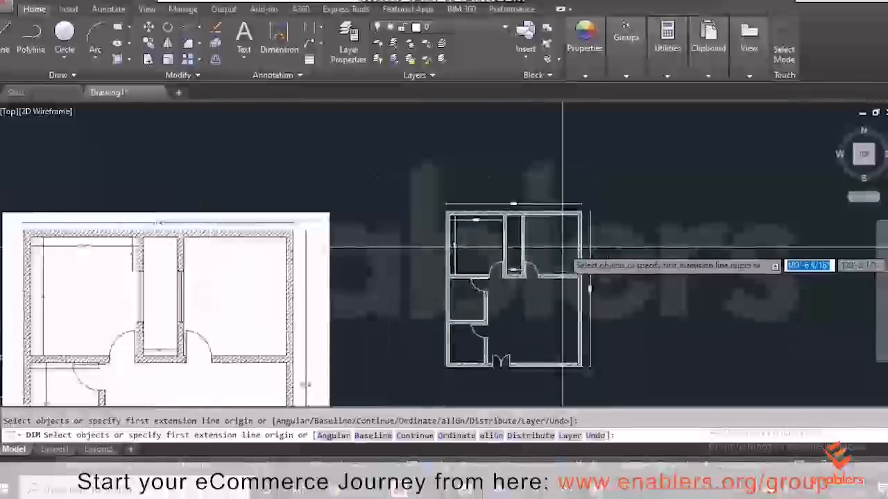
Dimension the middle-left room's inner height along its left wall and its inner width below its top wall.
scroll(462, 340, up, 3)
scroll(462, 340, up, 2)
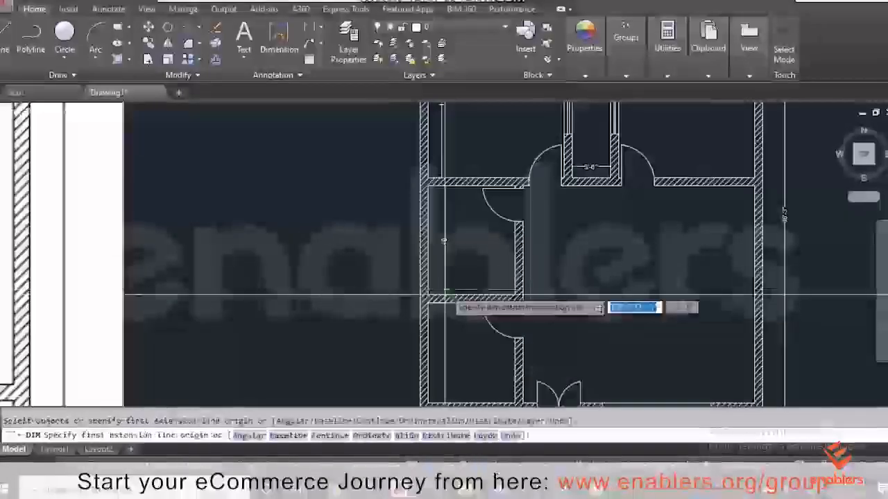
click(444, 296)
scroll(469, 317, down, 3)
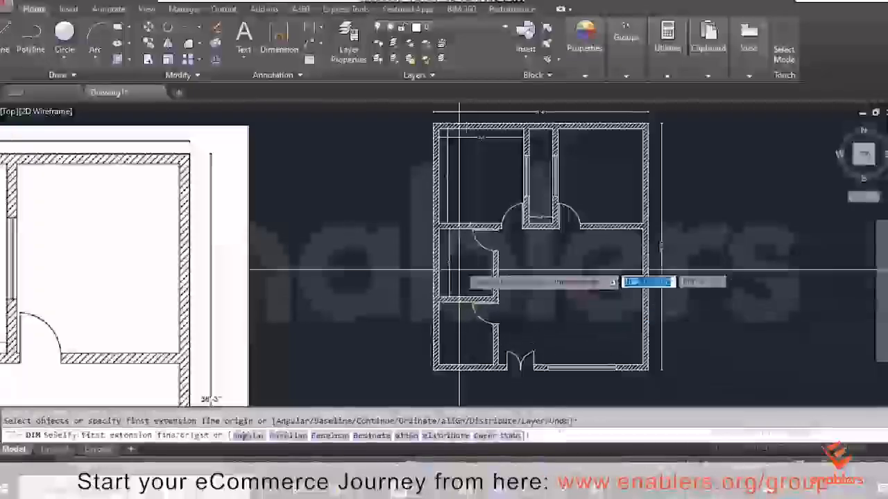
scroll(393, 236, up, 5)
key(Return)
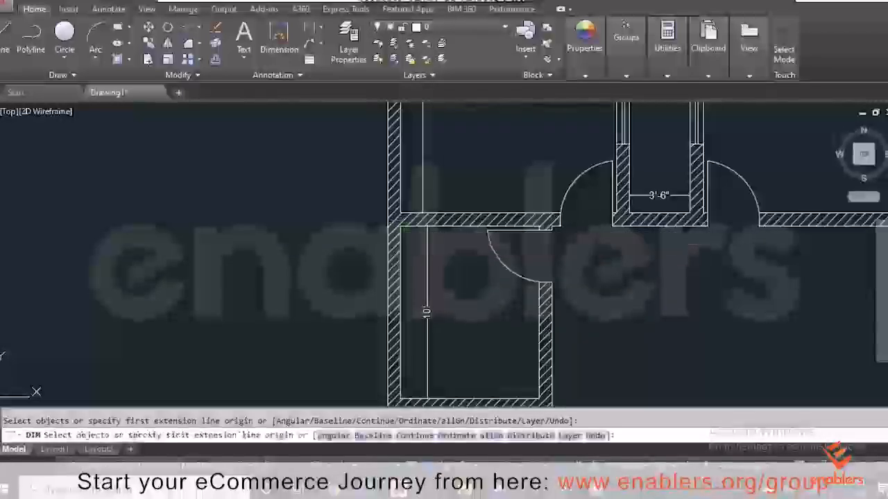
click(551, 227)
click(545, 244)
scroll(507, 275, down, 2)
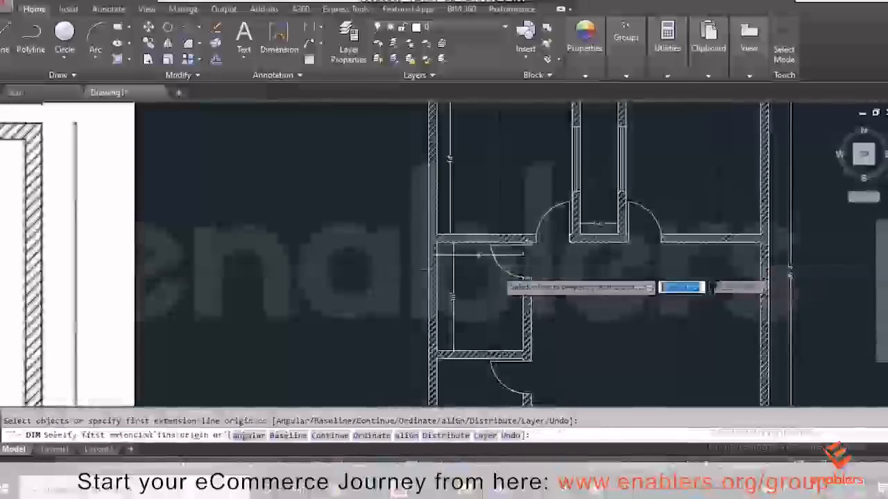
scroll(489, 269, down, 2)
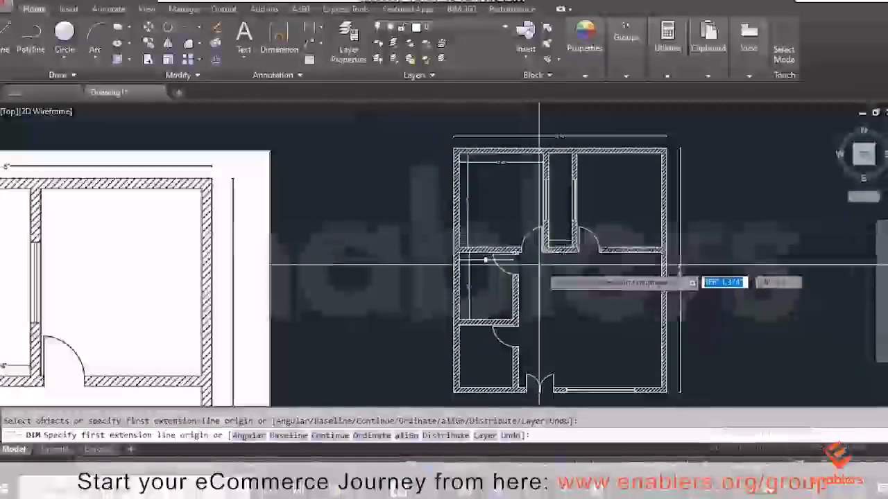
Add an arc length dimension to the upper-left room's door swing, placing it inside the arc.
click(319, 29)
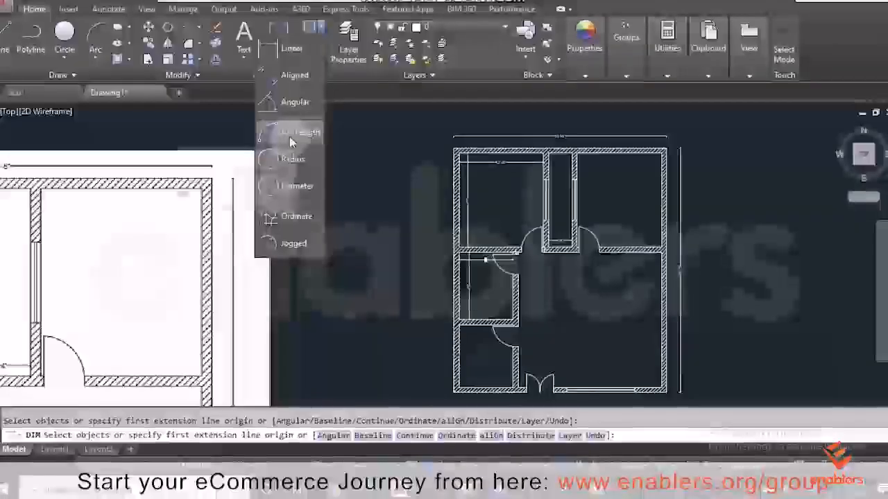
click(290, 139)
scroll(536, 231, up, 2)
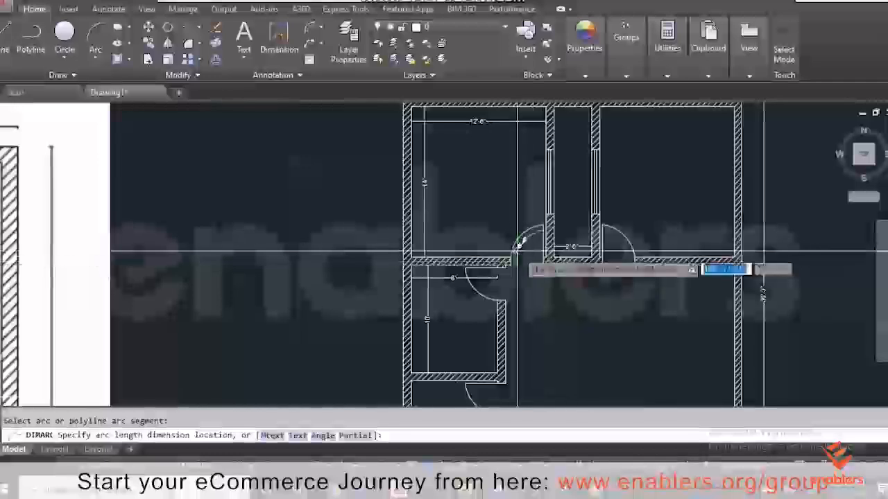
scroll(522, 250, up, 4)
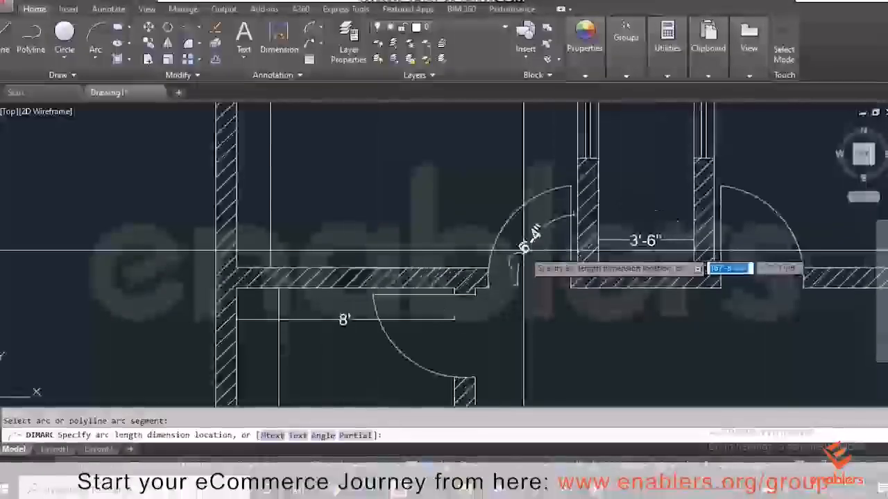
click(522, 250)
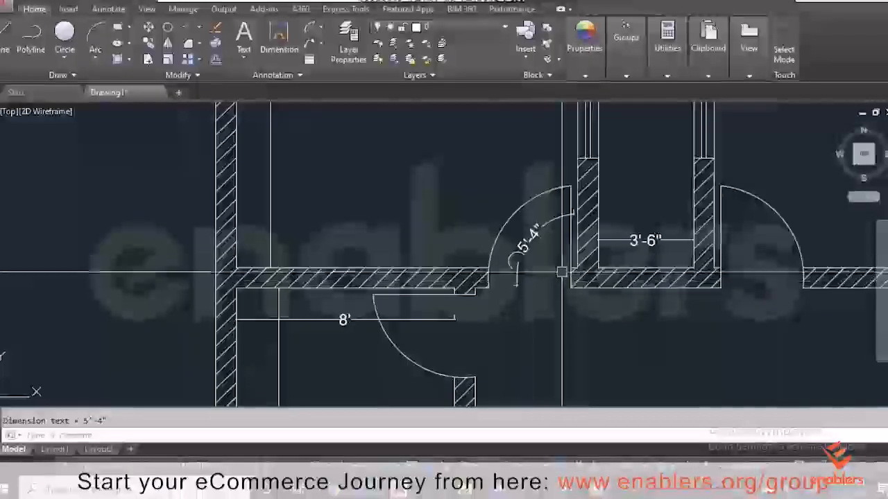
scroll(517, 253, down, 2)
scroll(517, 253, down, 5)
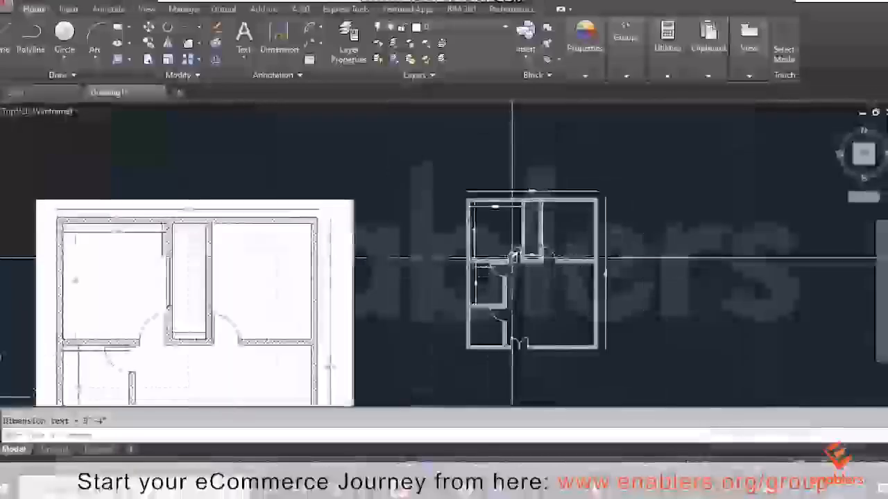
scroll(688, 247, up, 2)
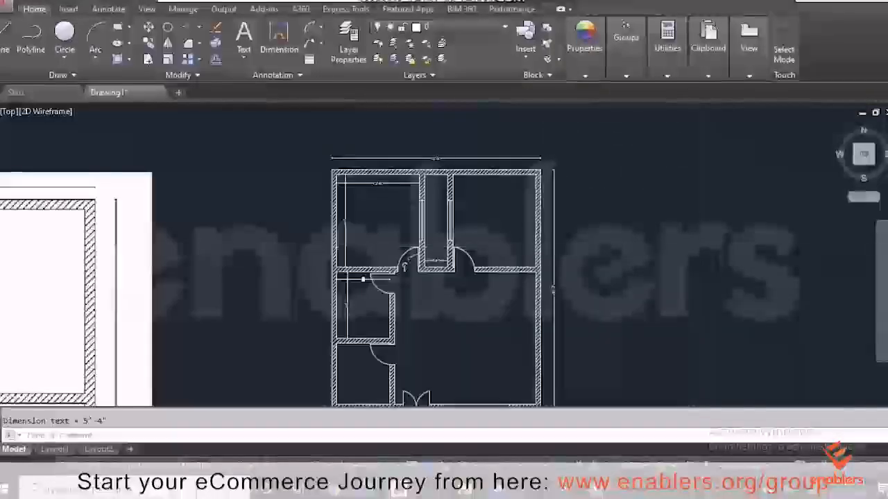
Draw a circle with a radius of about 4'-8 1/2" in the empty space right of the floor plan.
scroll(690, 246, up, 2)
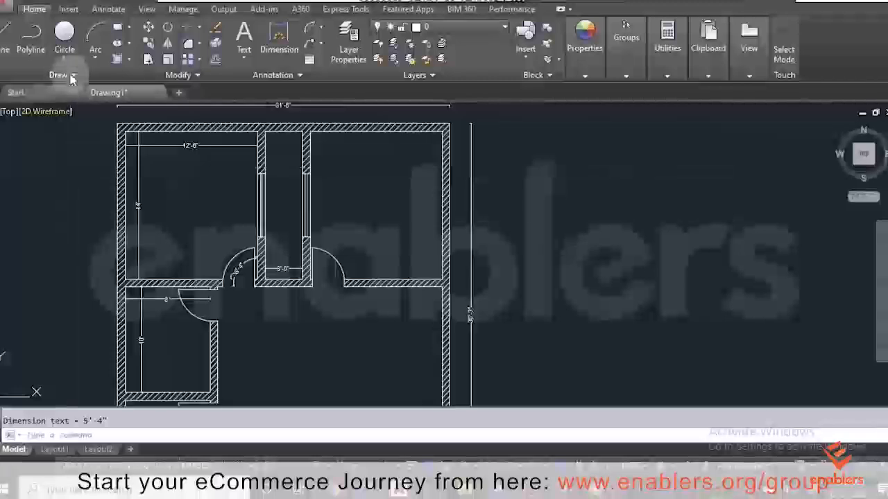
click(66, 35)
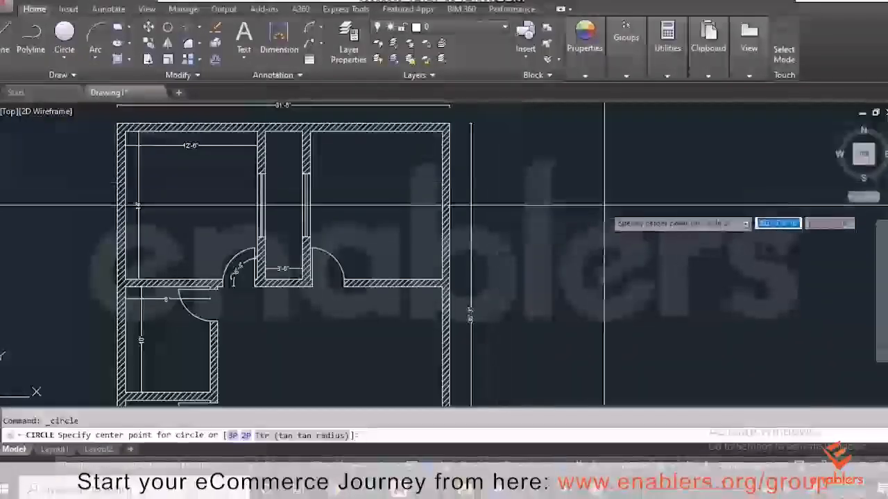
click(600, 205)
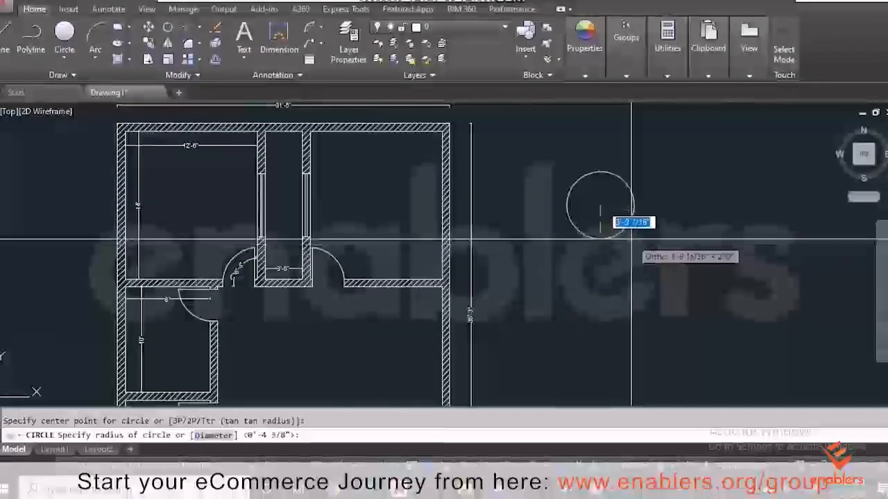
click(645, 260)
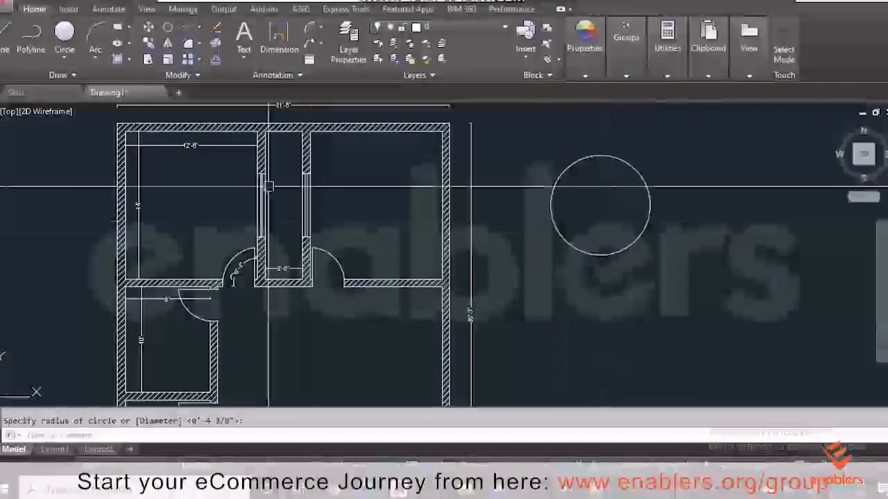
Add a radius dimension to the circle, placing its text inside near the centre.
click(320, 31)
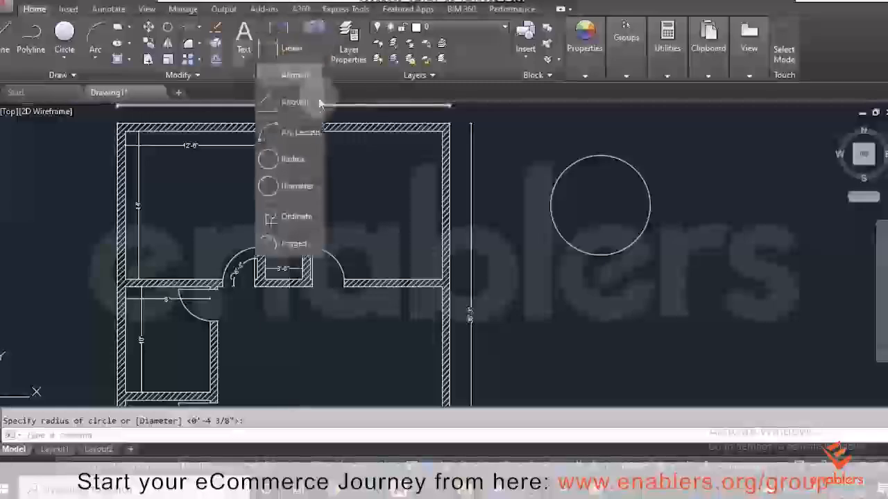
click(278, 159)
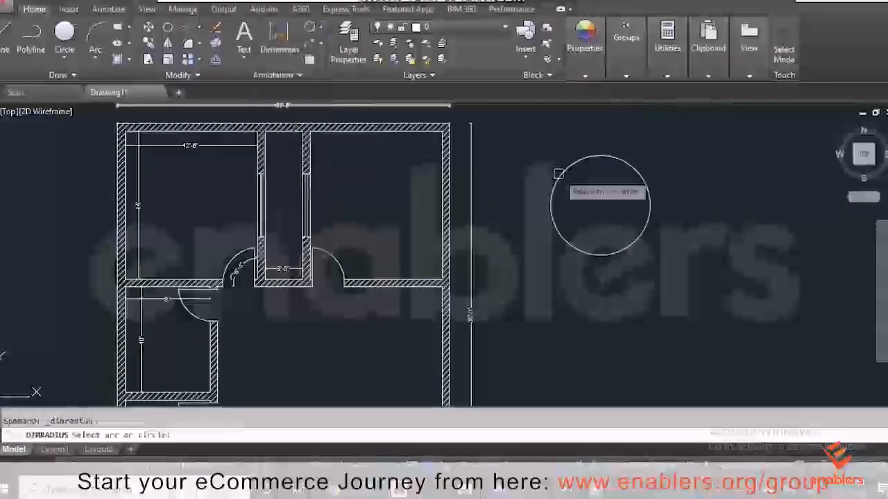
click(614, 161)
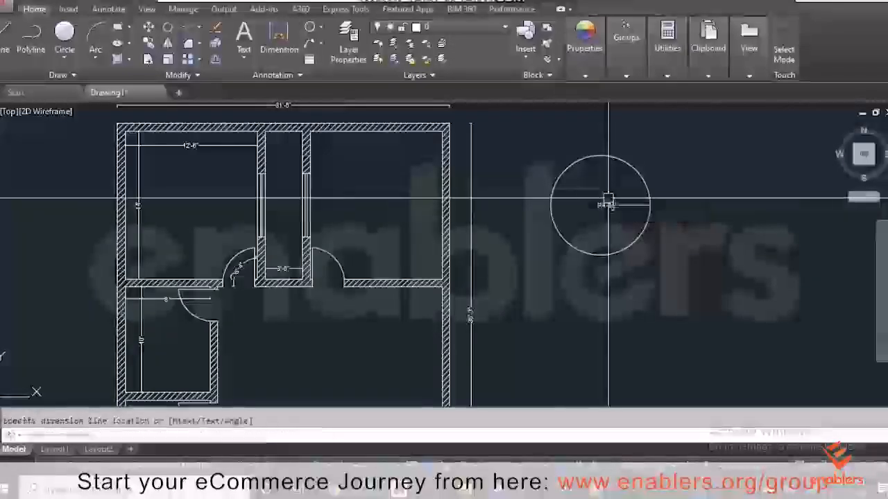
scroll(608, 202, up, 4)
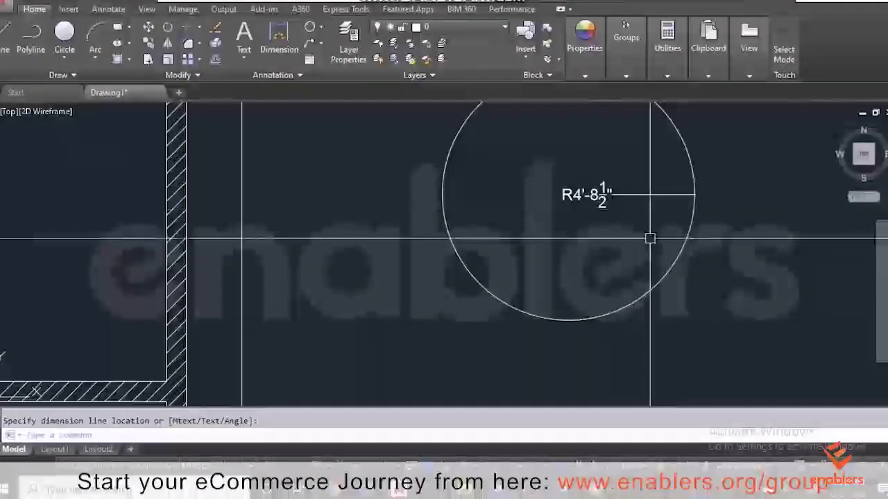
scroll(650, 238, down, 5)
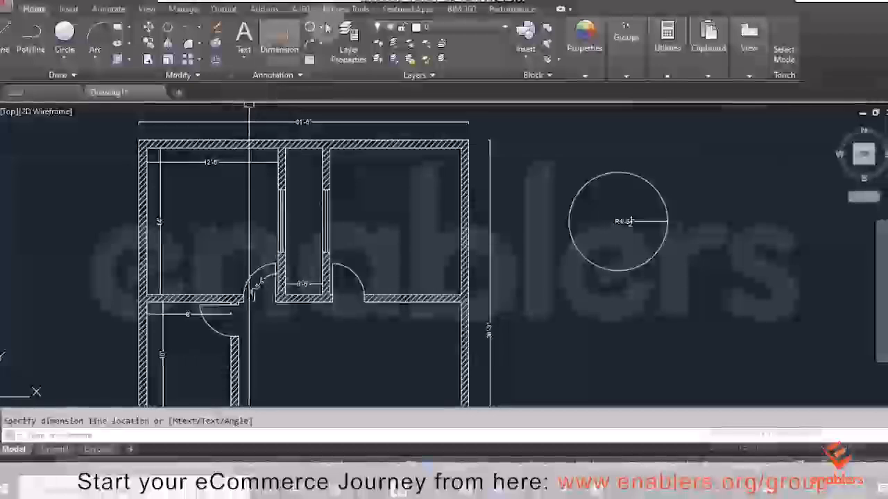
Add a diameter dimension to the circle, placing it inside along the upper-left part.
click(318, 29)
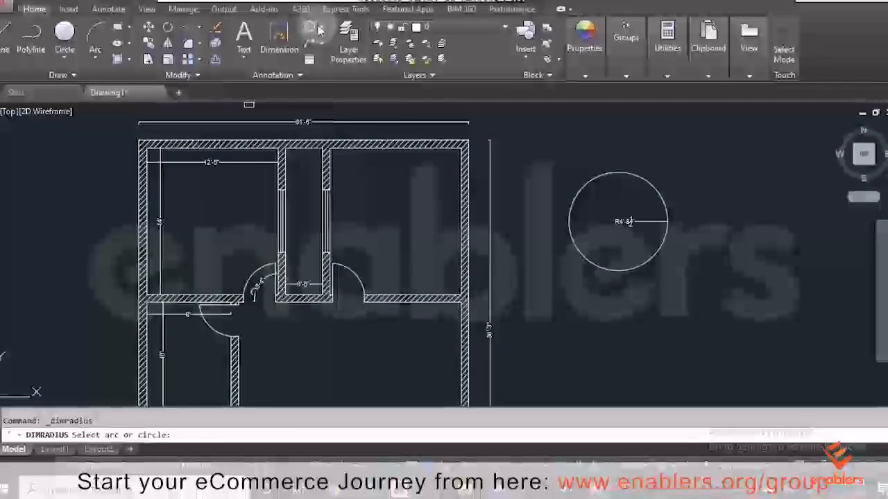
click(320, 28)
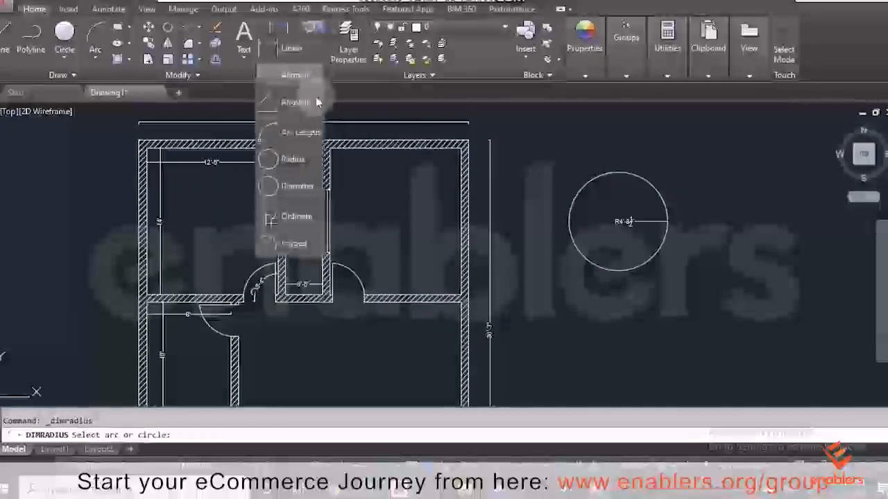
click(301, 187)
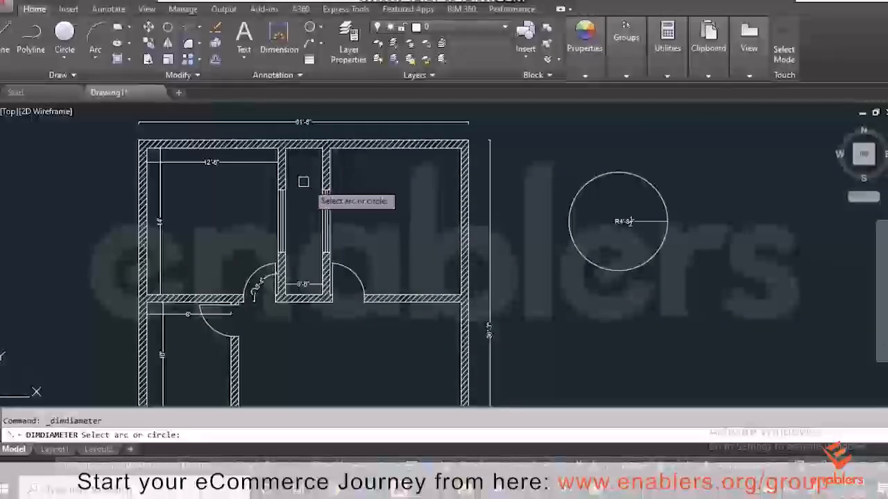
click(647, 175)
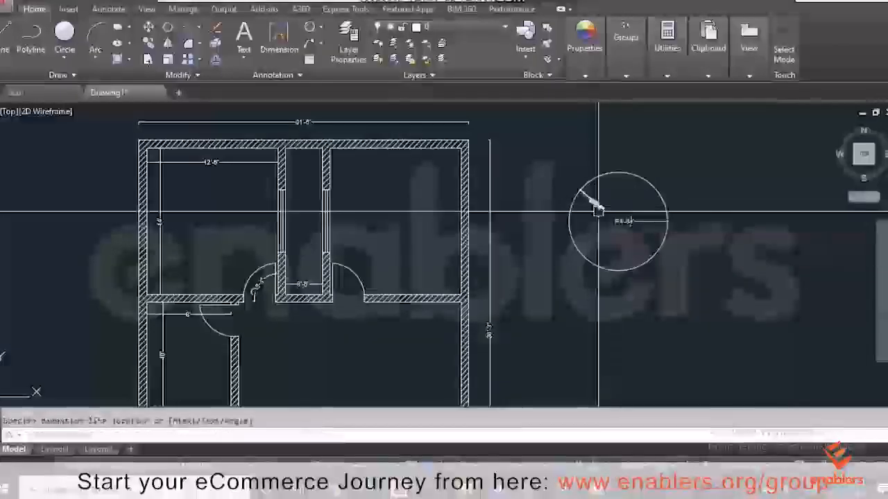
scroll(595, 198, up, 4)
scroll(579, 189, up, 4)
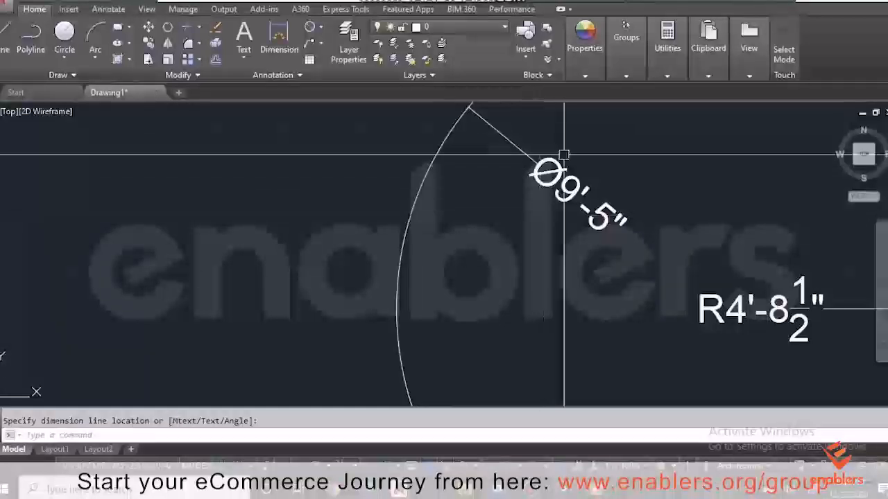
scroll(525, 242, down, 6)
scroll(570, 230, down, 2)
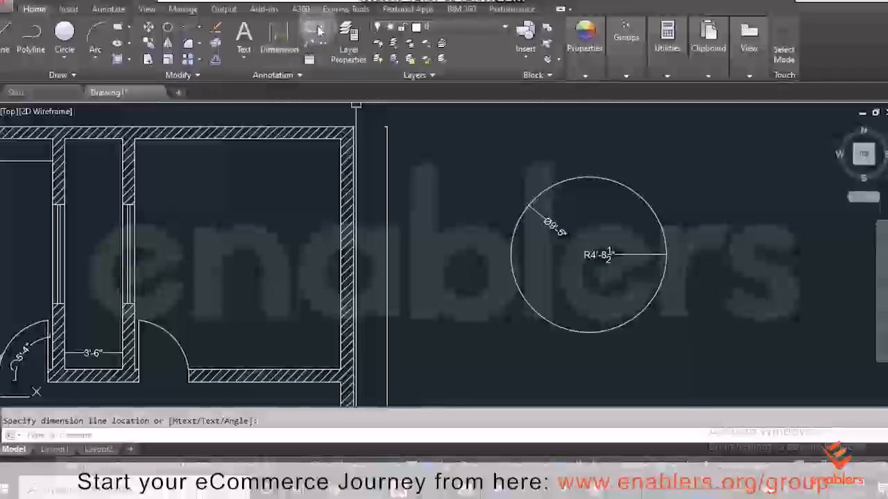
With Ortho off, draw a downward-pointing triangle of lines right of the circle, its top side about 30'-6" long.
click(318, 31)
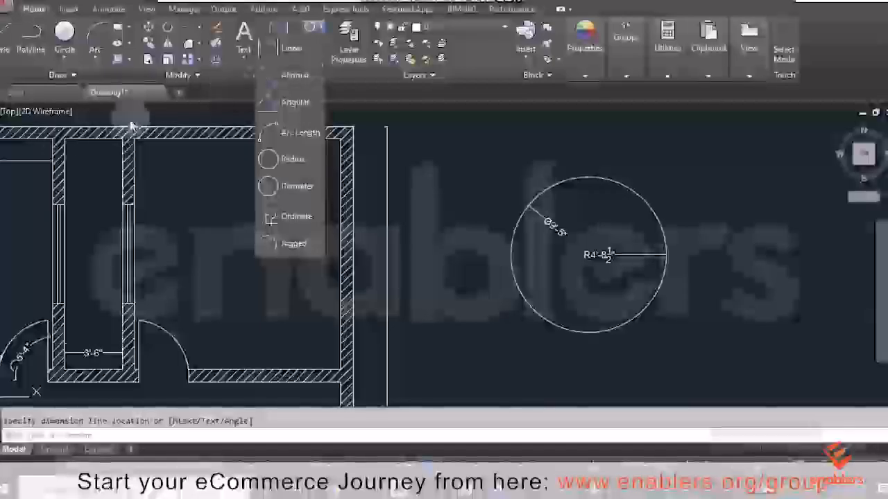
scroll(131, 127, down, 4)
click(7, 29)
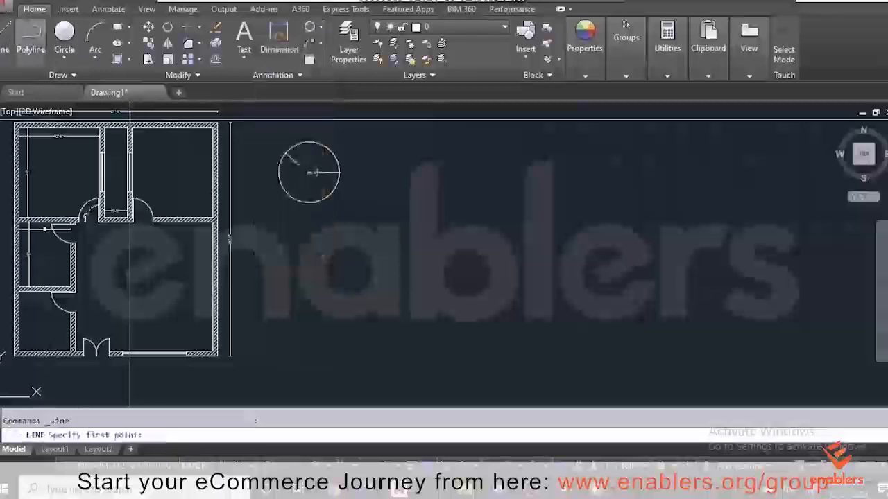
click(410, 185)
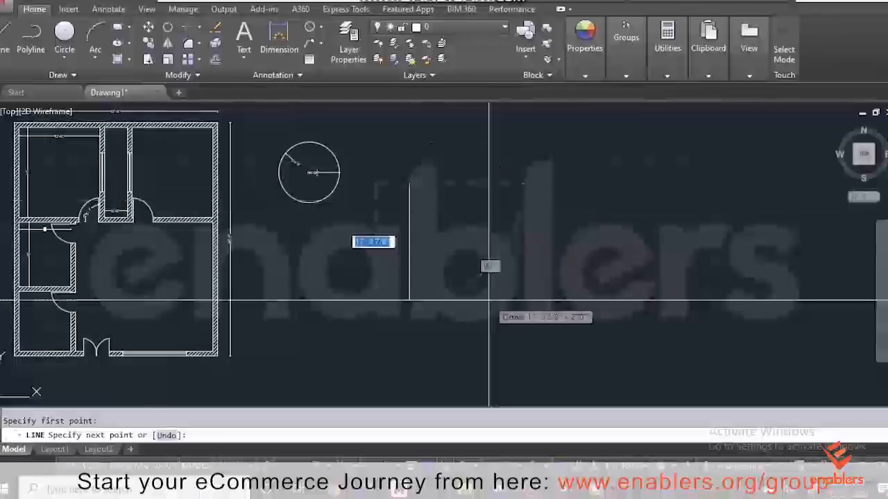
key(F8)
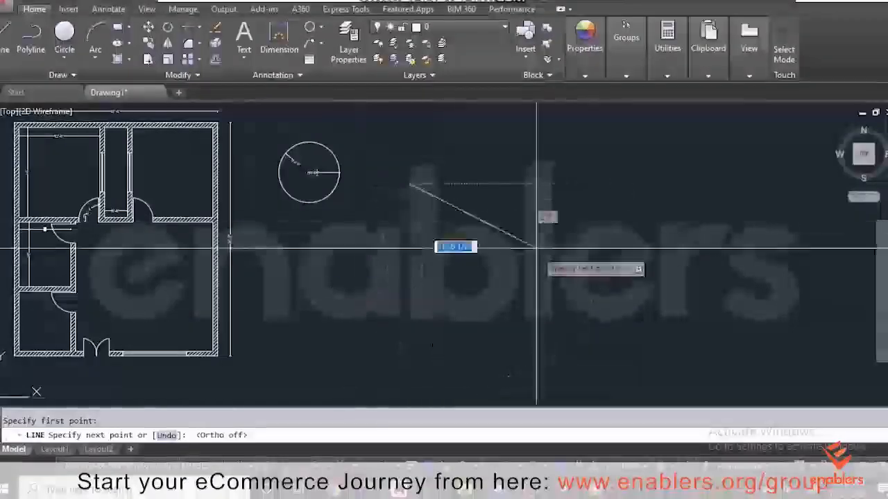
click(511, 277)
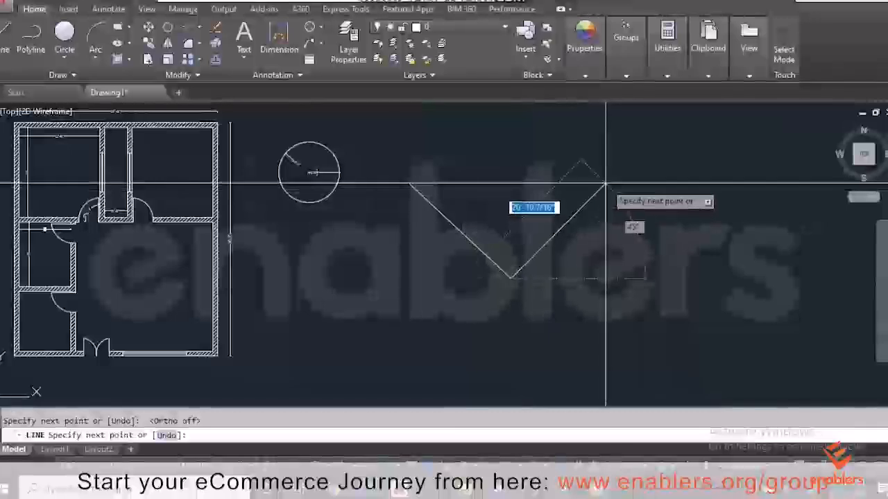
click(607, 184)
click(410, 184)
key(Return)
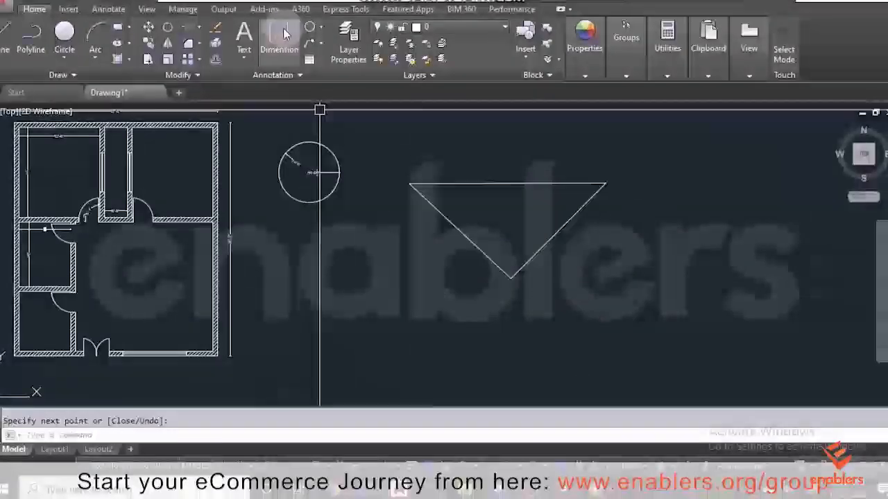
Add an aligned dimension to the triangle's left sloping side, placing it outside the triangle.
click(315, 55)
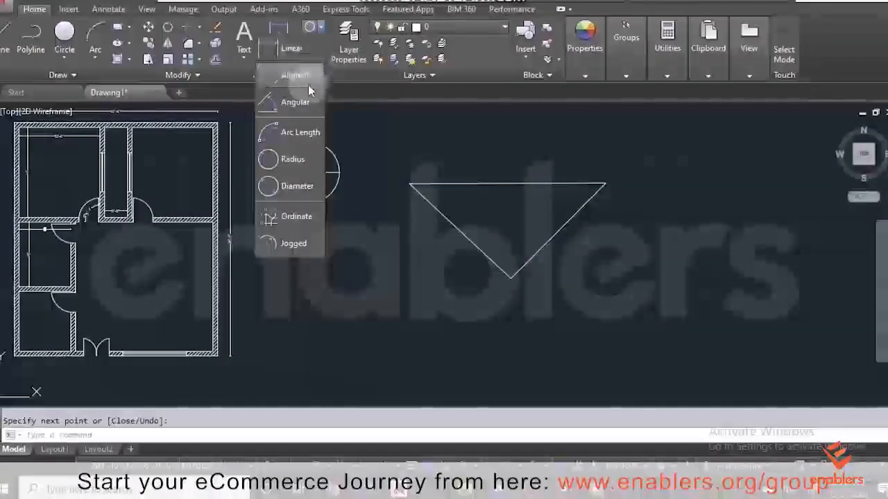
click(306, 80)
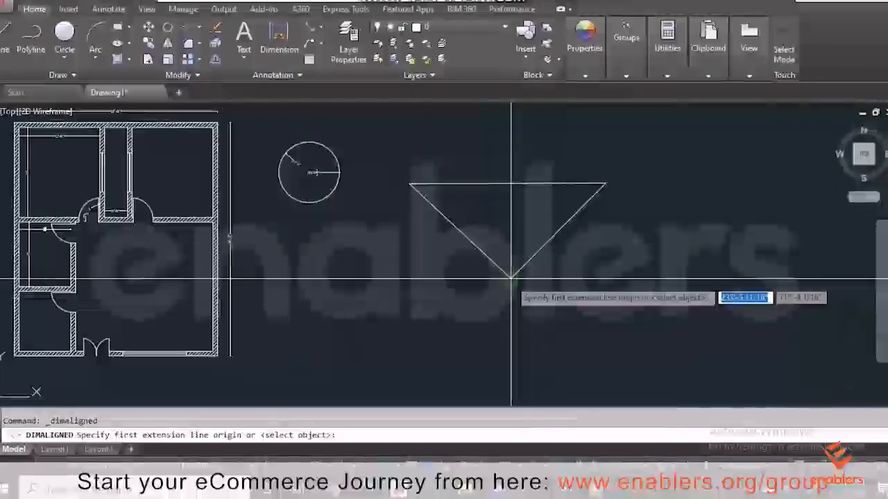
click(511, 278)
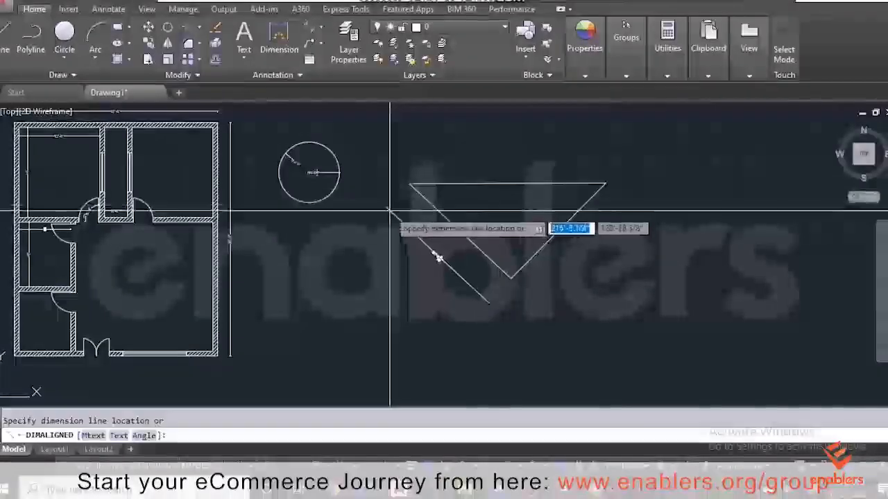
click(432, 245)
scroll(432, 250, up, 5)
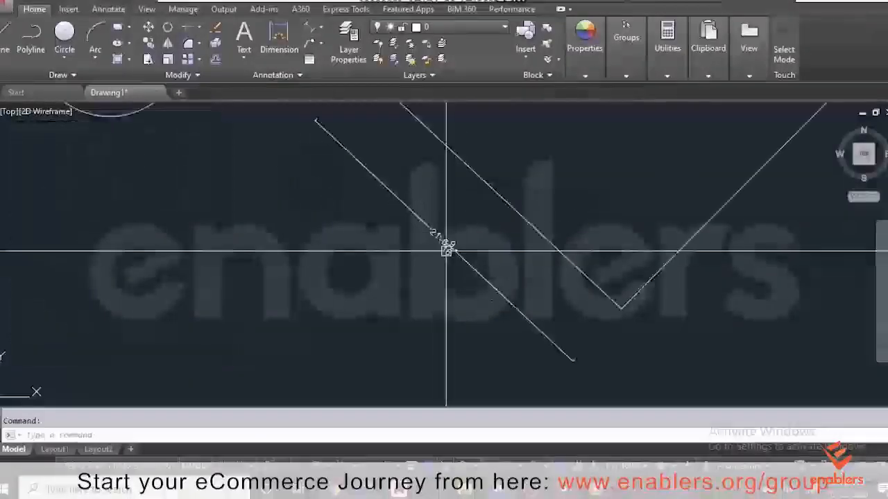
scroll(460, 283, down, 5)
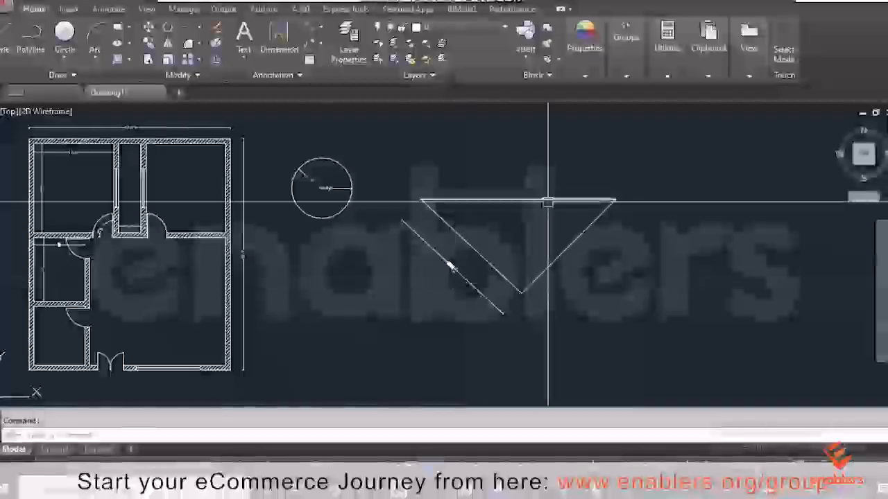
Add an aligned dimension to the triangle's top side, placing it above the line.
scroll(587, 201, up, 2)
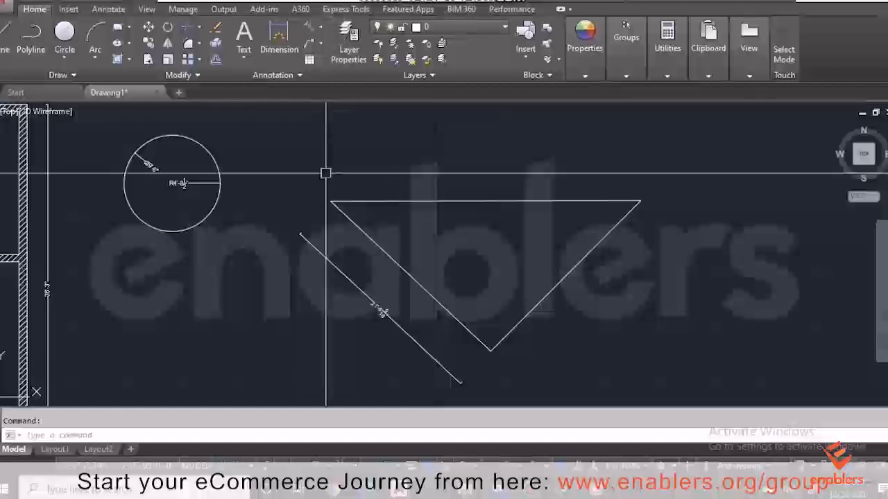
click(312, 38)
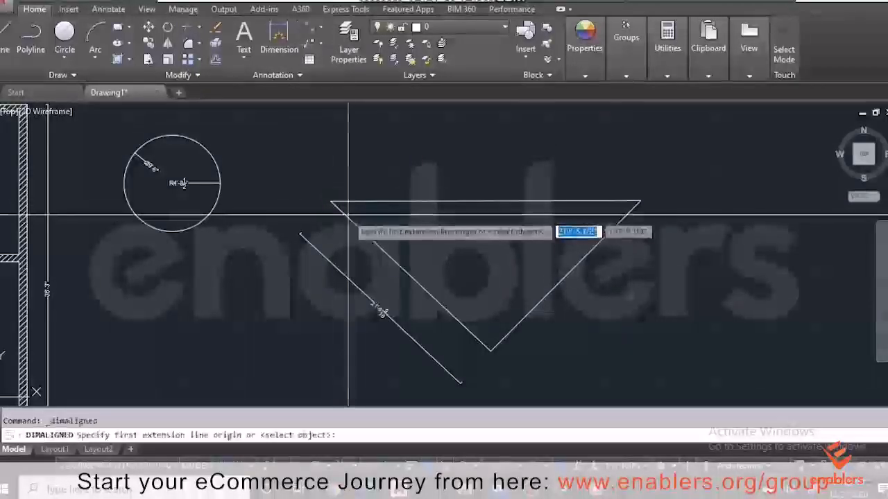
click(332, 201)
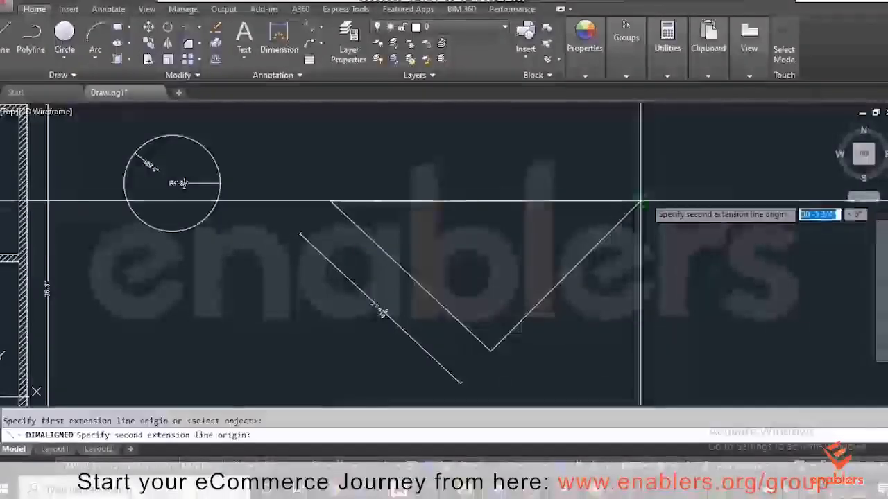
click(640, 202)
click(629, 171)
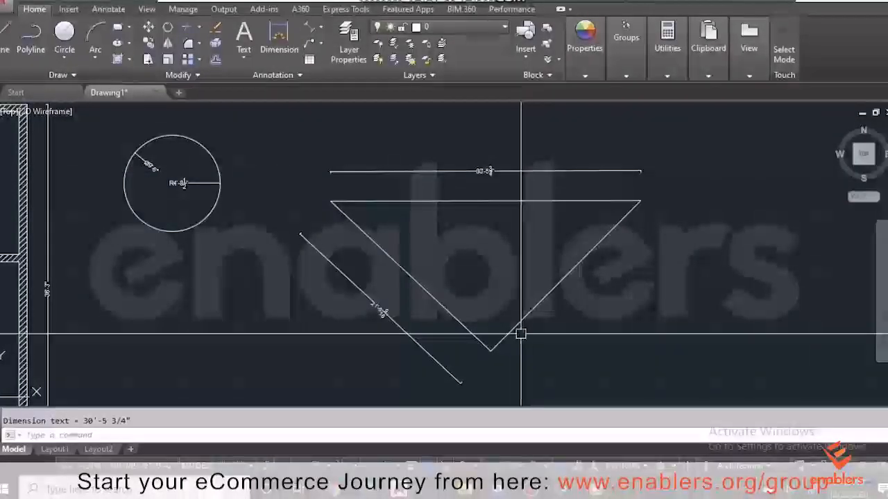
Dimension the inside width of the plan's lower-left room along the bottom wall, placing the dimension line just above the wall.
scroll(407, 215, down, 4)
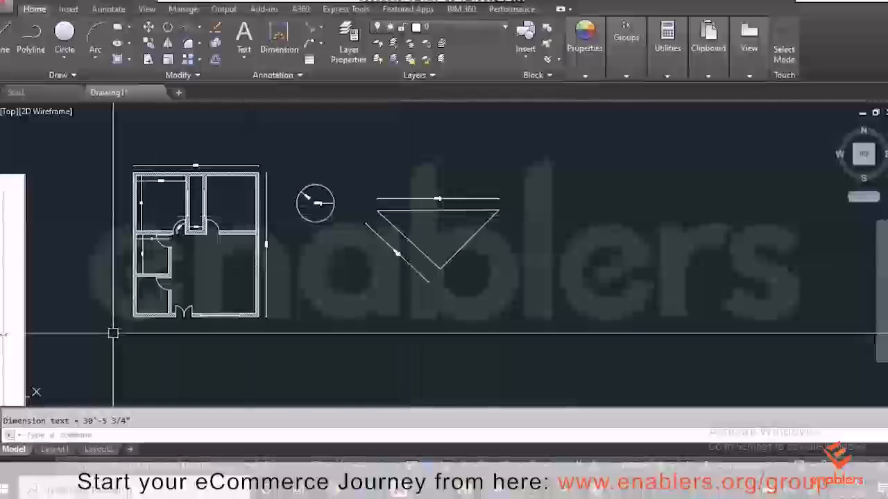
scroll(141, 327, up, 5)
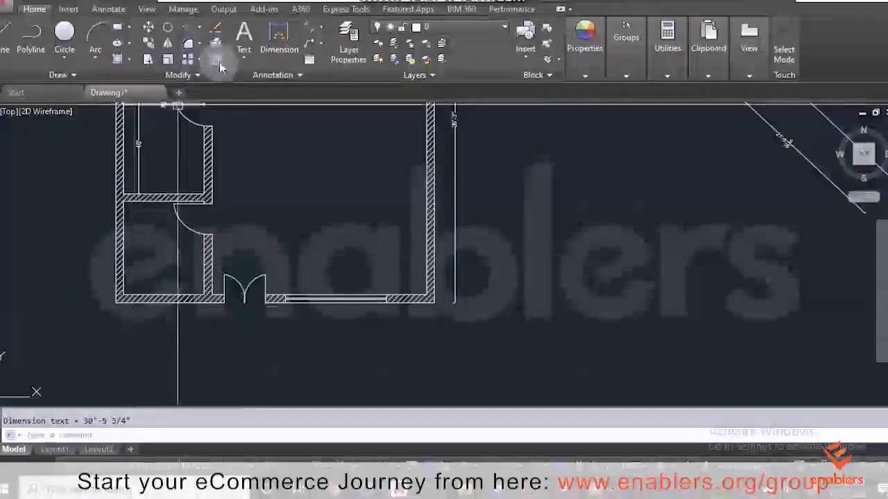
click(278, 43)
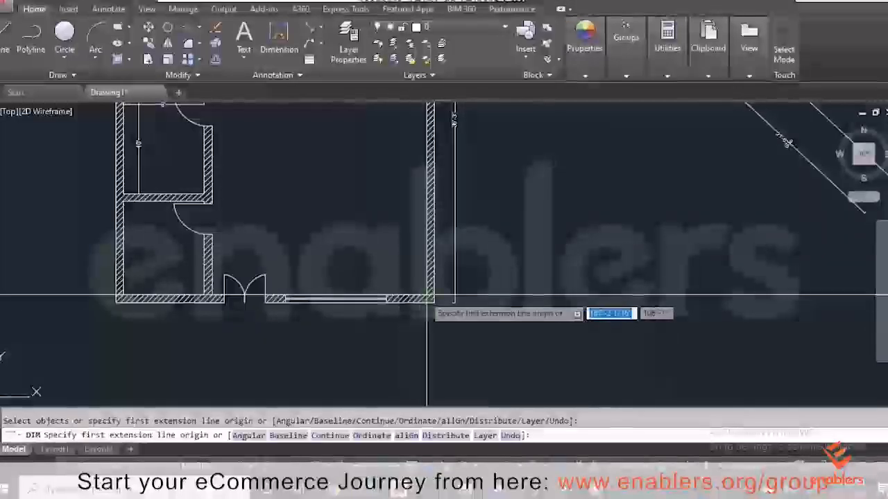
scroll(122, 299, up, 2)
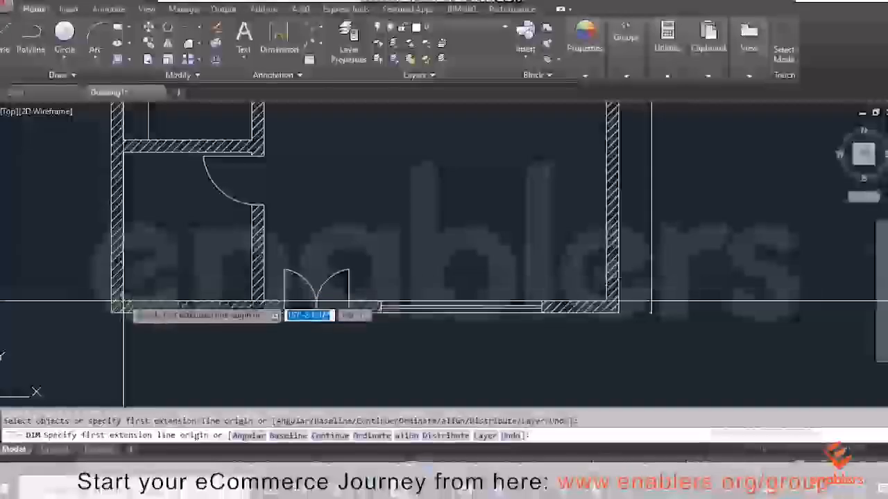
scroll(123, 303, up, 2)
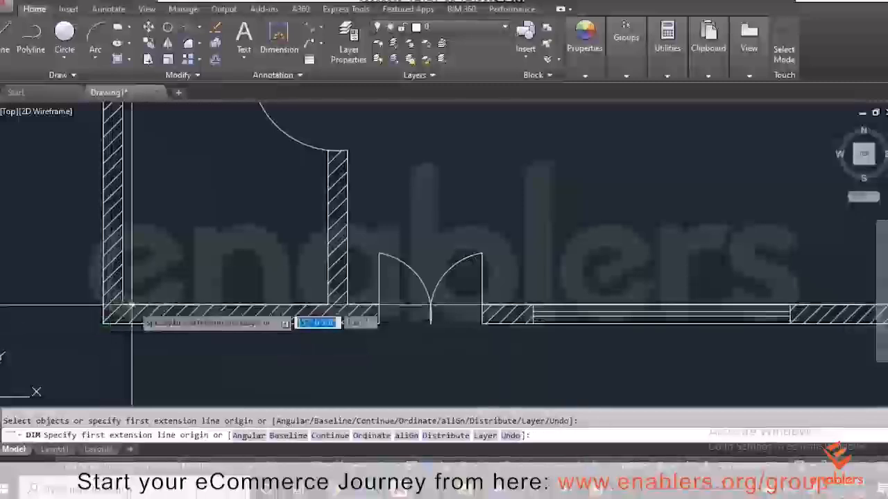
click(124, 305)
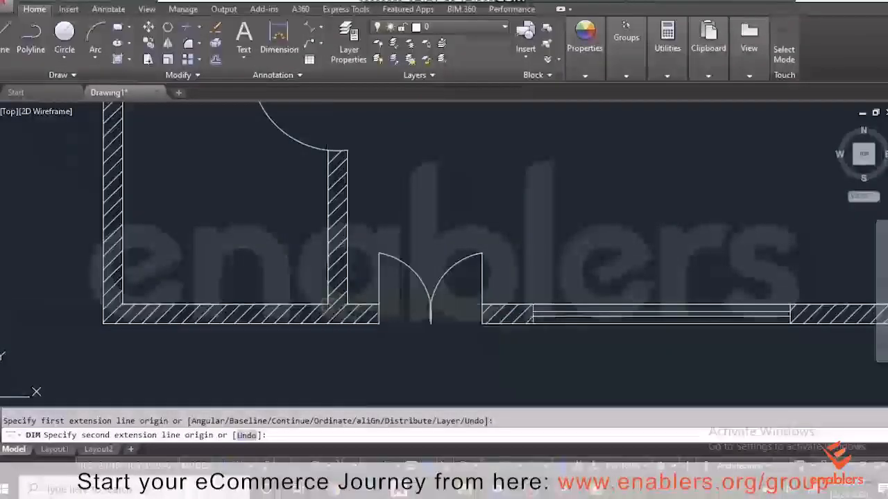
click(329, 300)
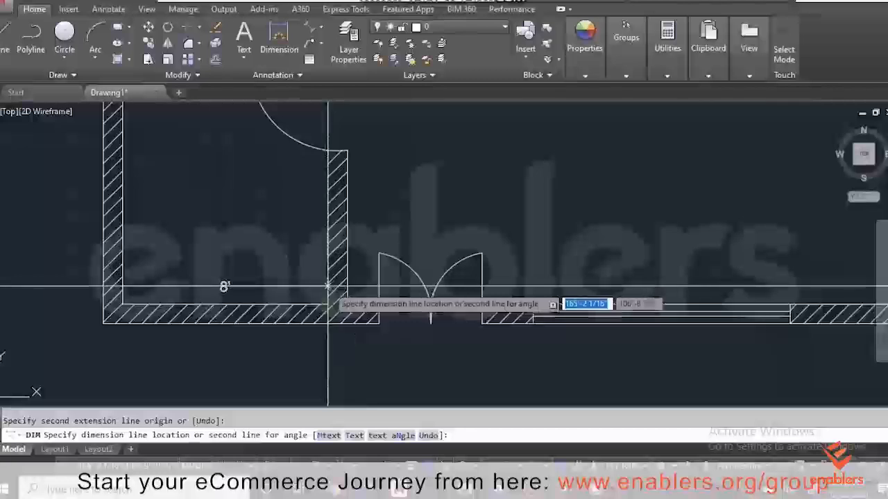
click(328, 285)
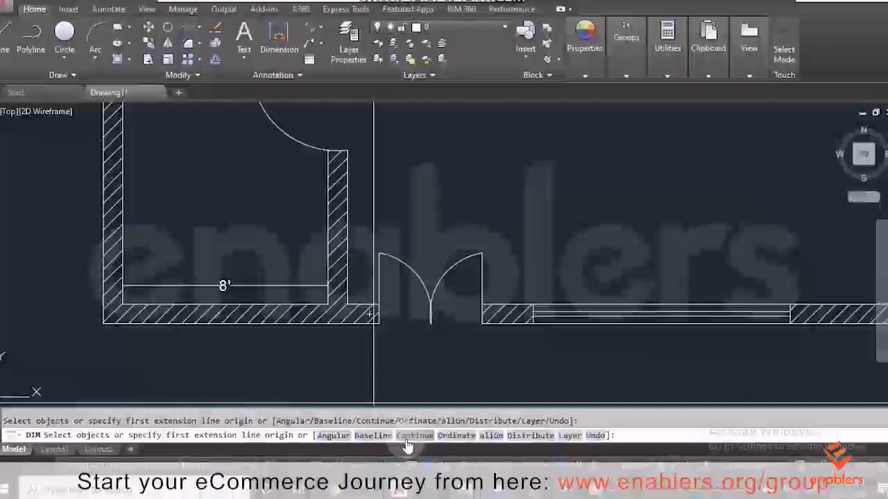
Continue the dimension chain from the lower-left room's dimension across the partition, double door and window to the right wall's inner face.
text(c)
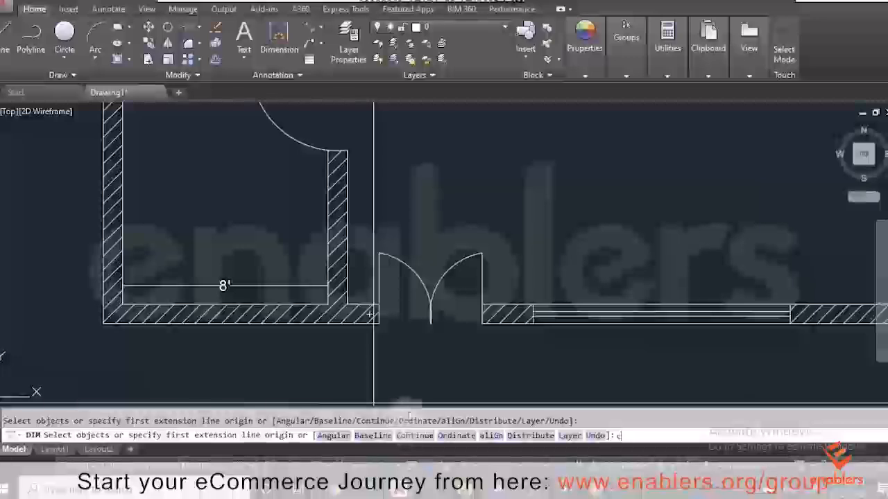
key(Return)
click(323, 281)
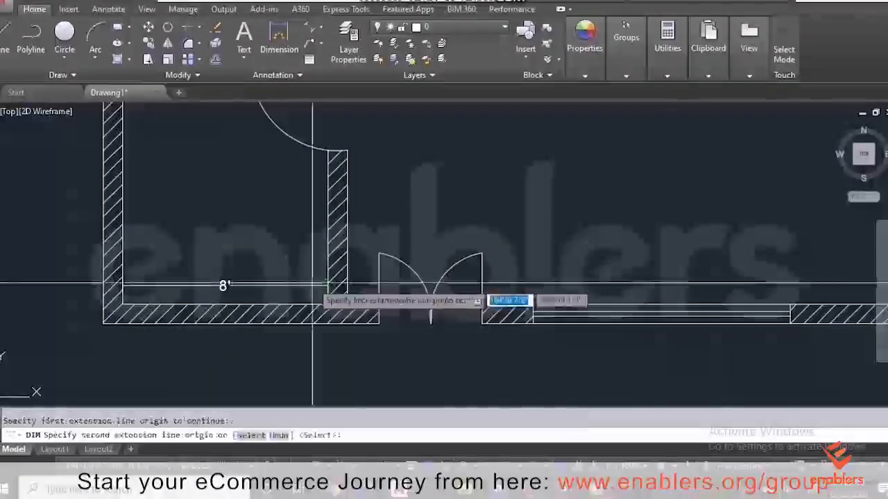
click(347, 305)
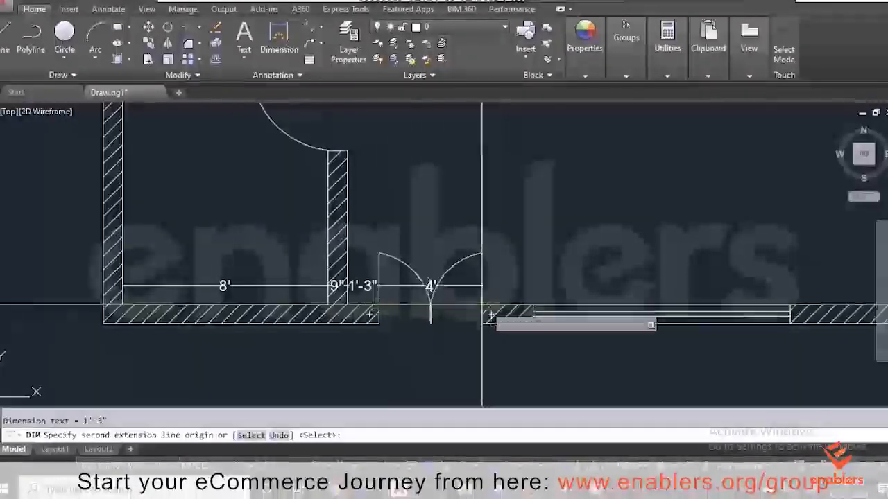
click(532, 305)
scroll(491, 329, down, 4)
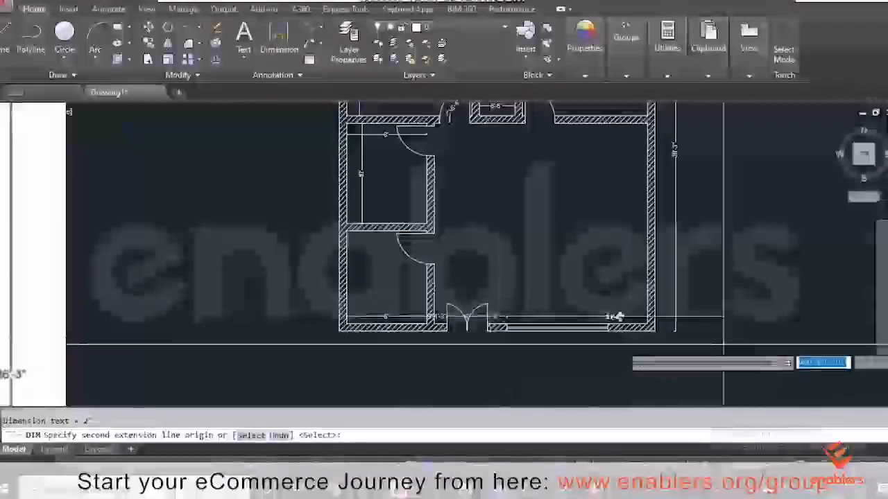
scroll(615, 317, up, 2)
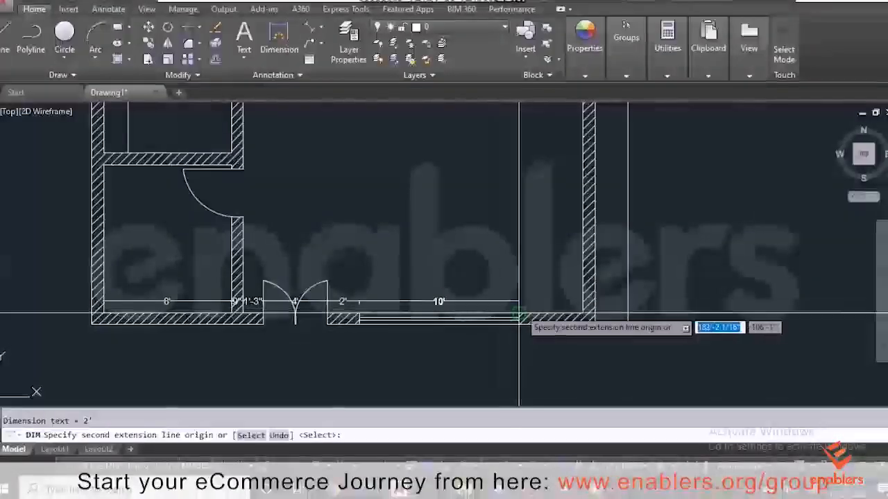
click(582, 316)
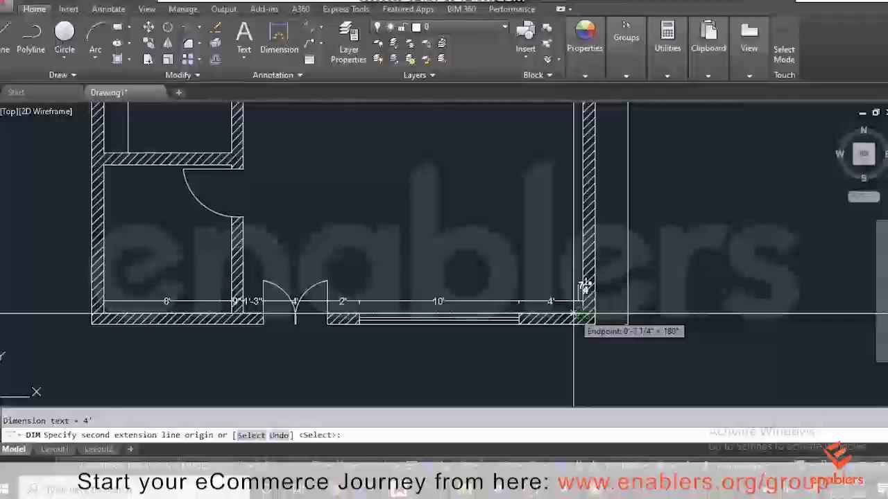
key(Return)
scroll(370, 337, down, 2)
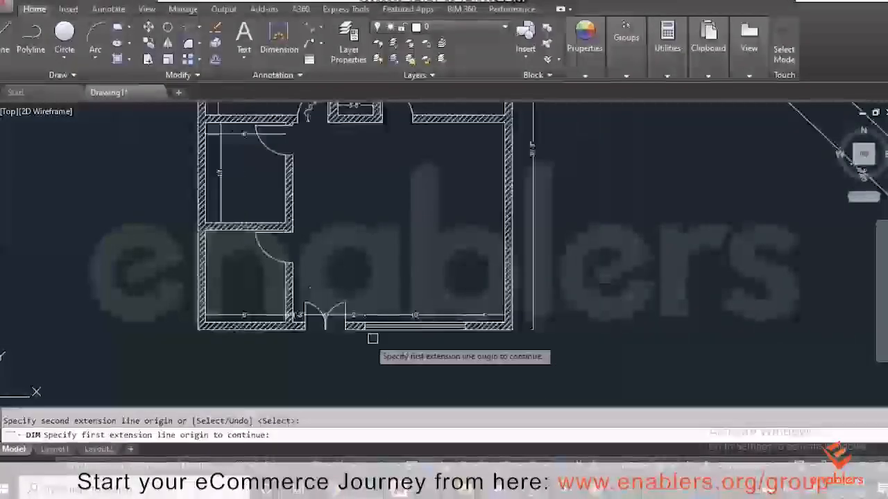
scroll(229, 319, up, 2)
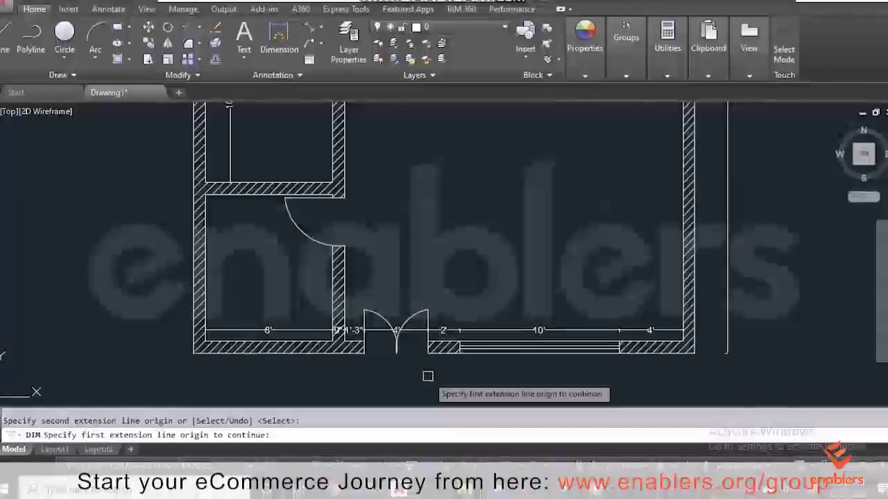
key(Escape)
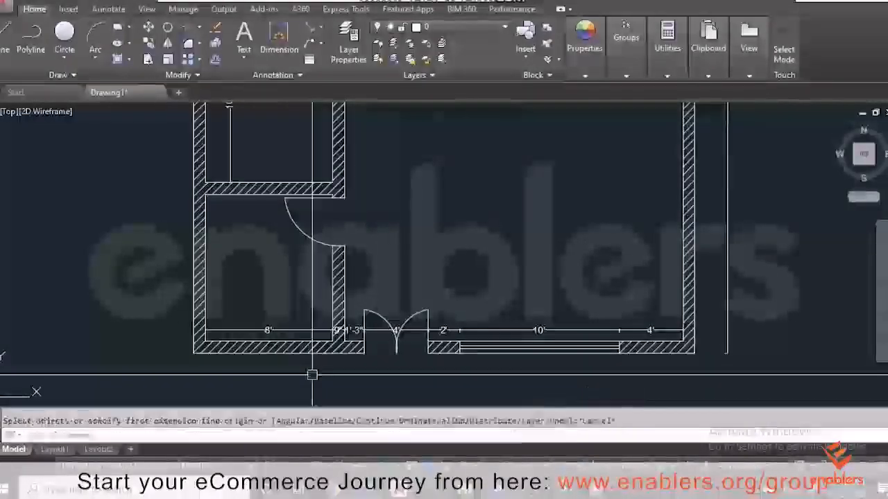
Add the multiline text BEDROOM inside the plan's upper-left room.
scroll(312, 375, down, 5)
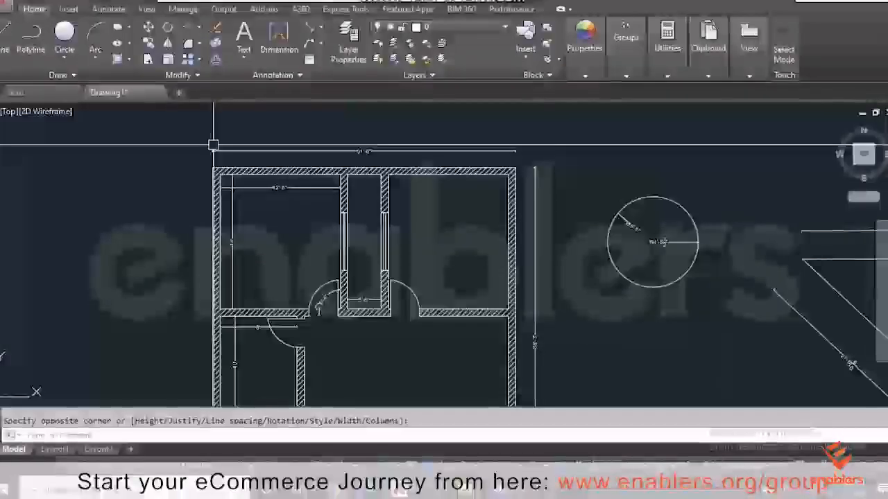
click(247, 41)
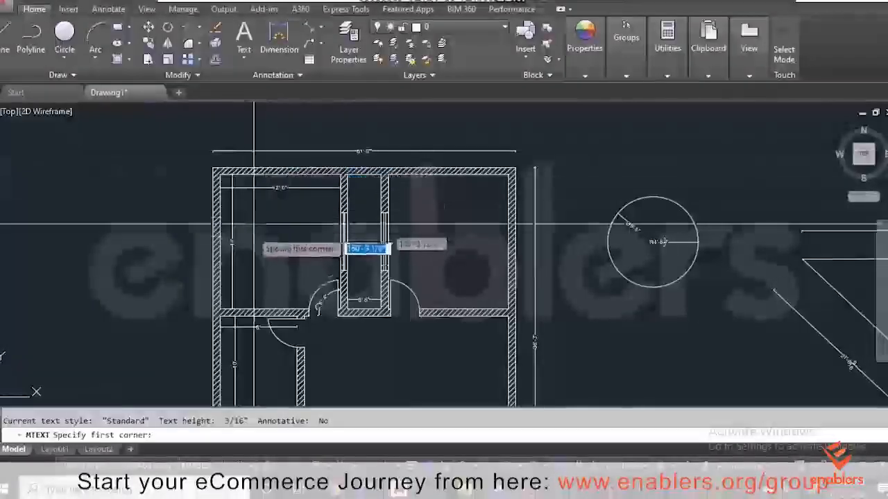
click(251, 238)
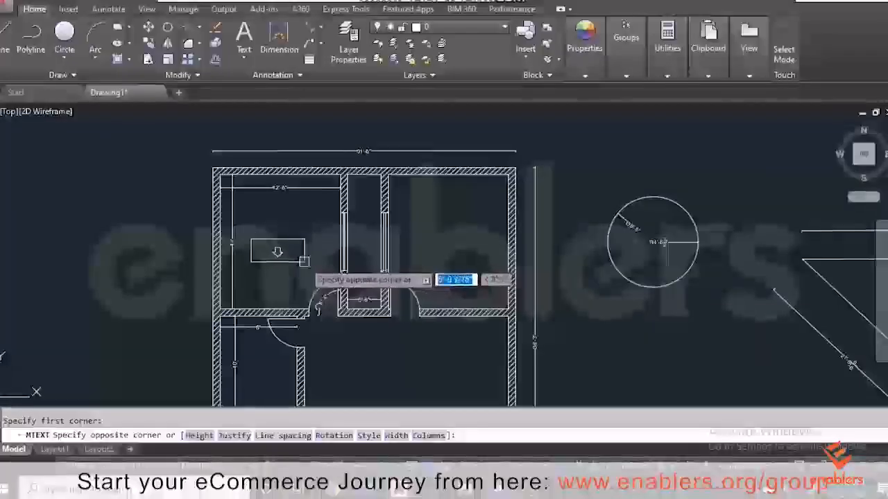
click(274, 258)
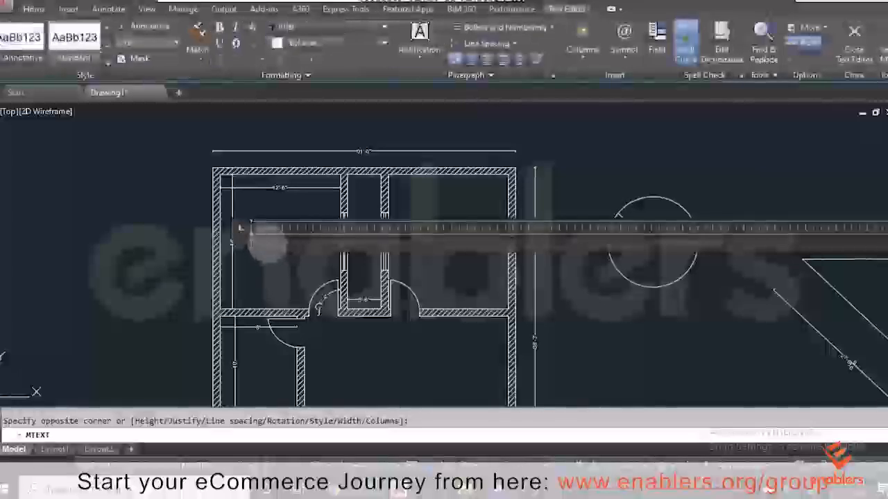
text(B)
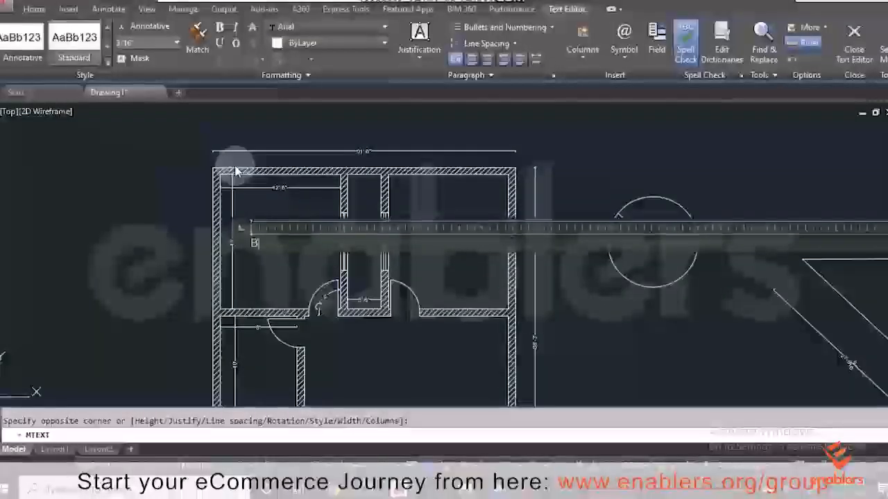
text(EDROO)
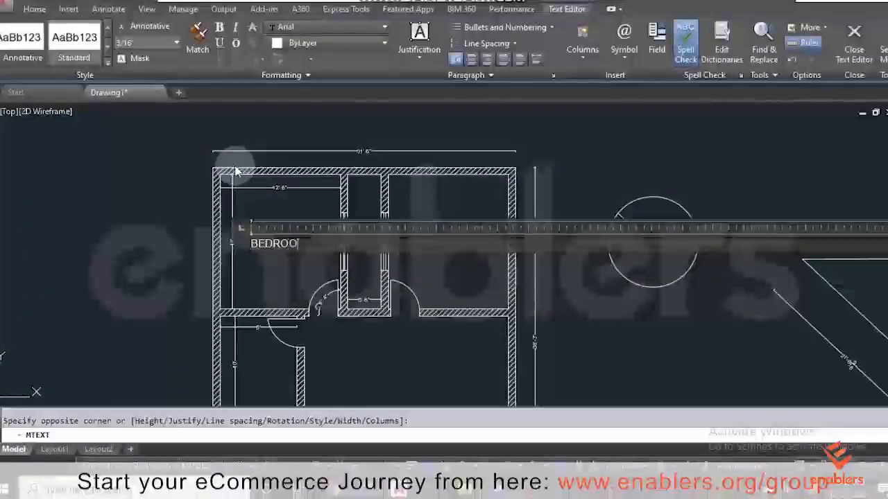
text(M)
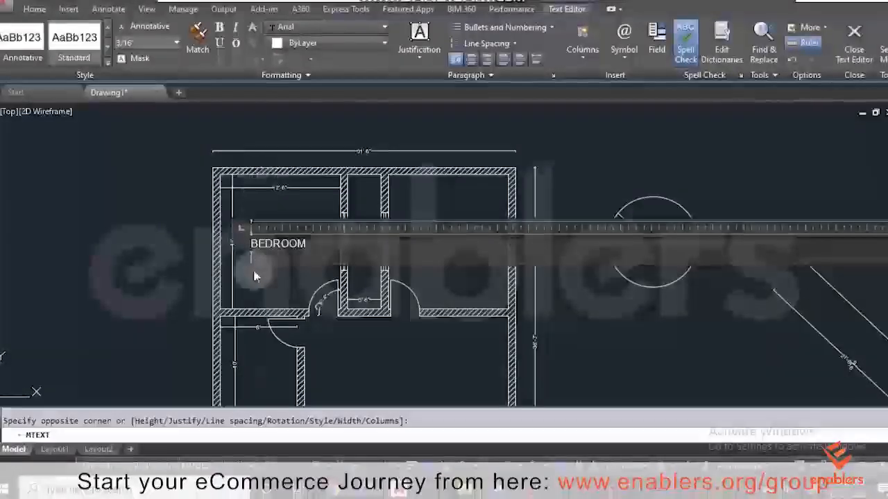
click(186, 269)
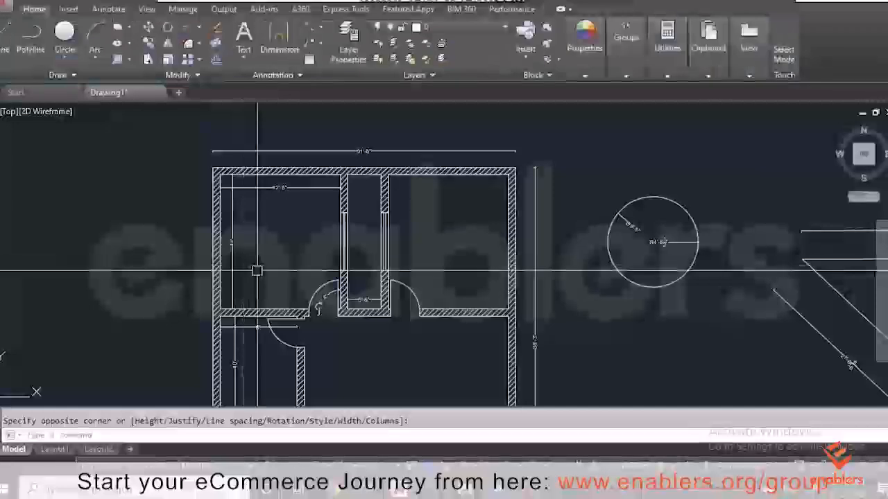
Locate the tiny BEDROOM text in the upper-left room, reopen it for editing and select the whole word.
scroll(255, 265, down, 3)
scroll(294, 264, up, 5)
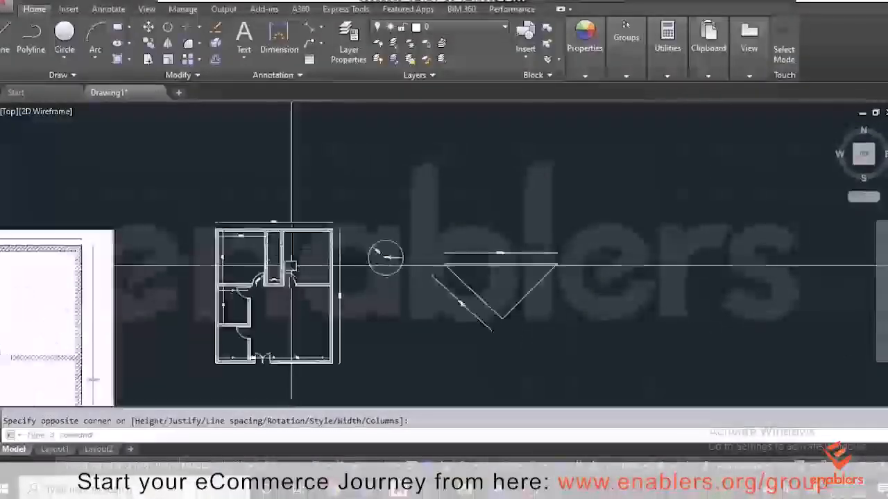
scroll(212, 246, up, 6)
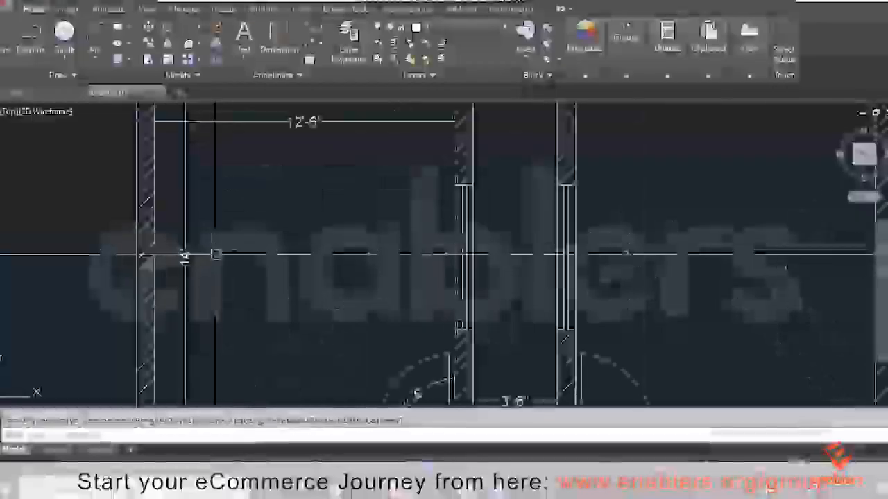
scroll(248, 231, down, 3)
scroll(236, 232, up, 2)
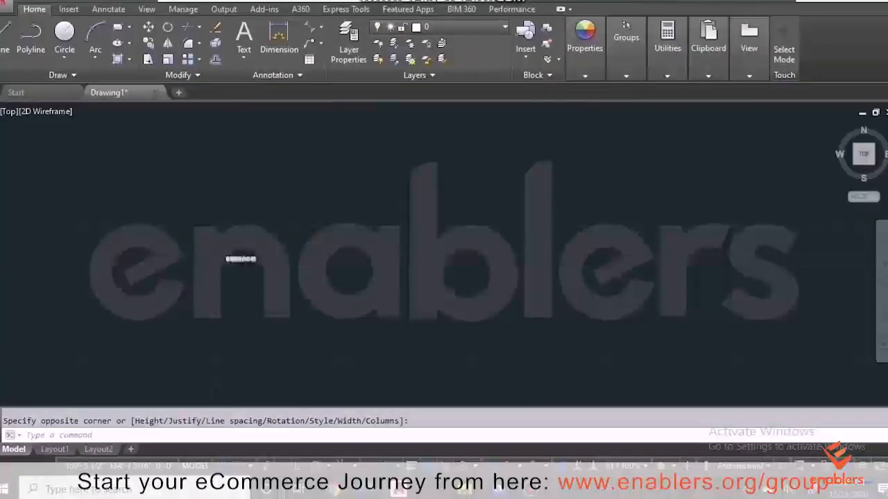
key(Escape)
double_click(244, 261)
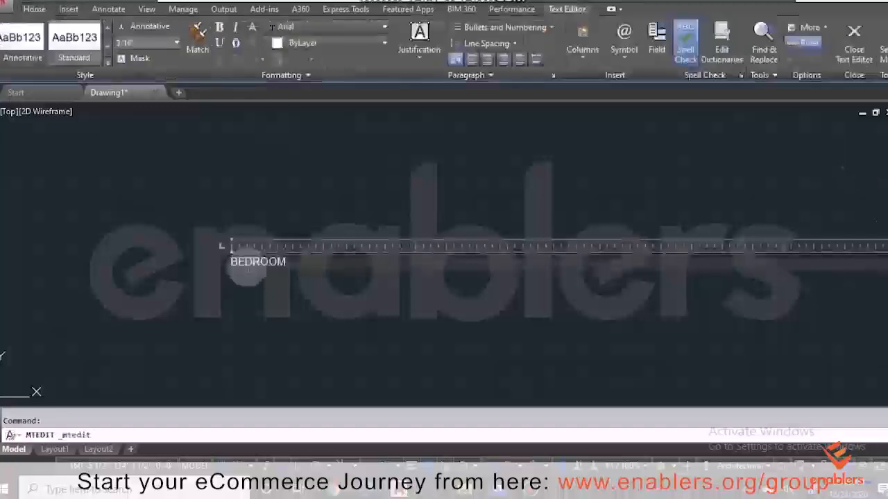
click(295, 264)
drag(257, 268, 247, 267)
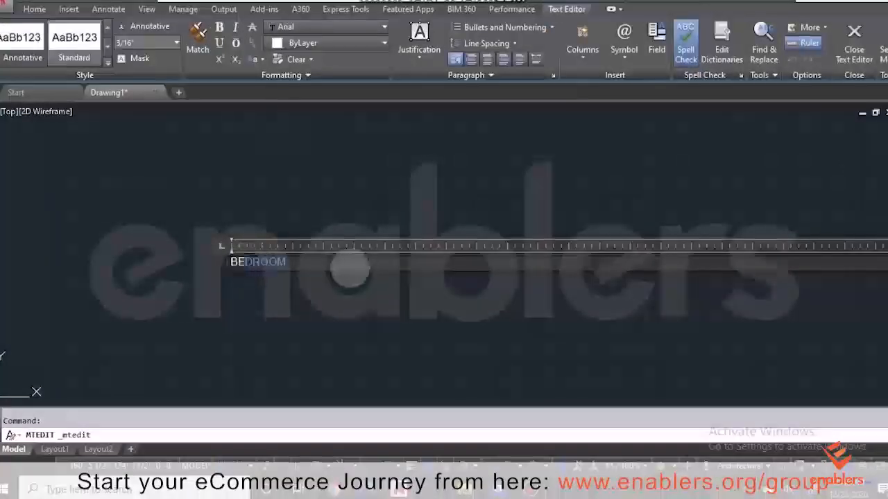
drag(350, 272, 219, 271)
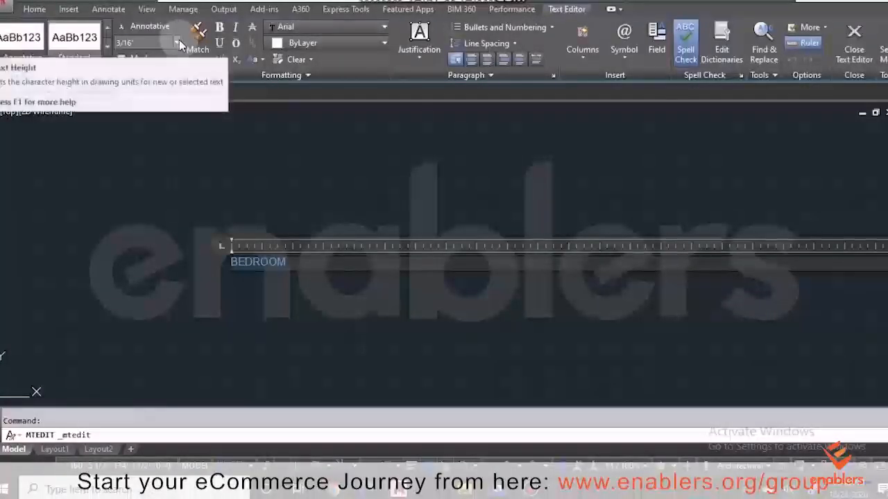
Widen the BEDROOM text frame to the plan's right wall and enlarge the selected word's text height to a readable size.
scroll(186, 221, down, 2)
scroll(187, 216, down, 5)
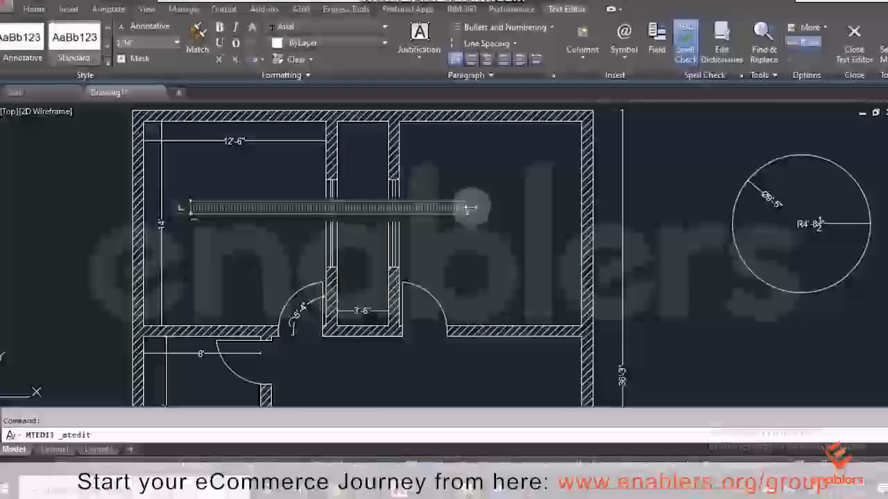
drag(470, 208, 590, 208)
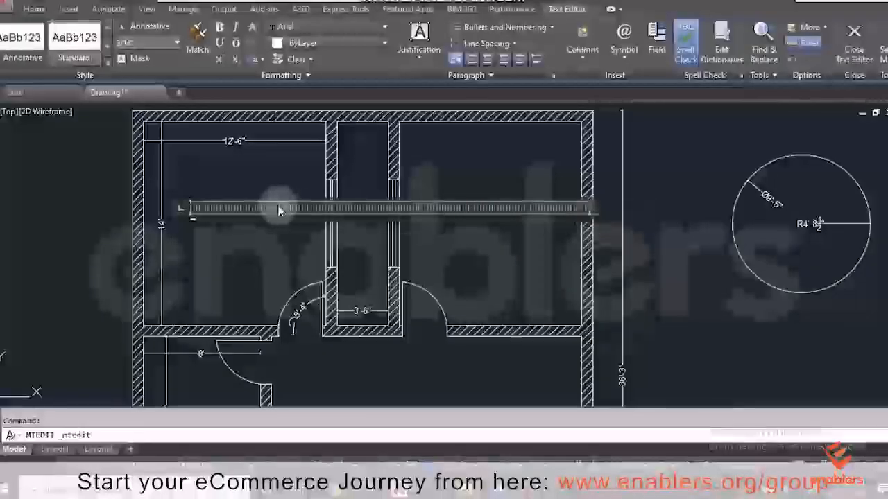
click(173, 43)
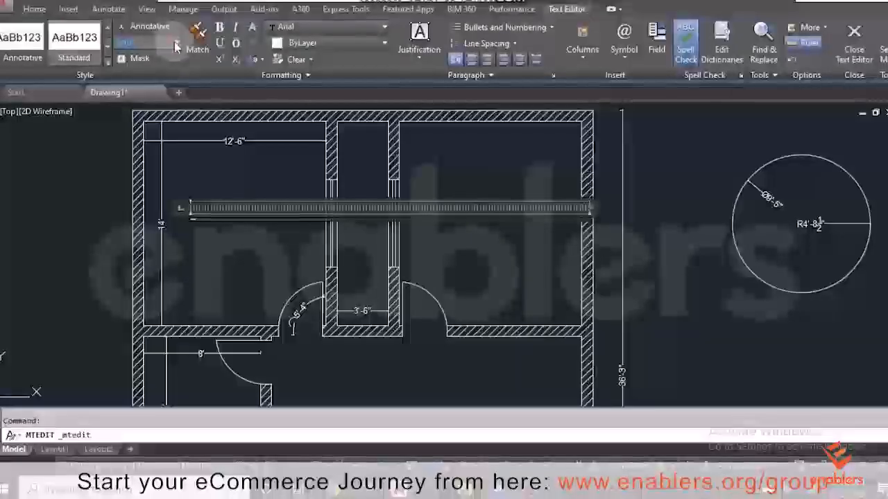
click(177, 43)
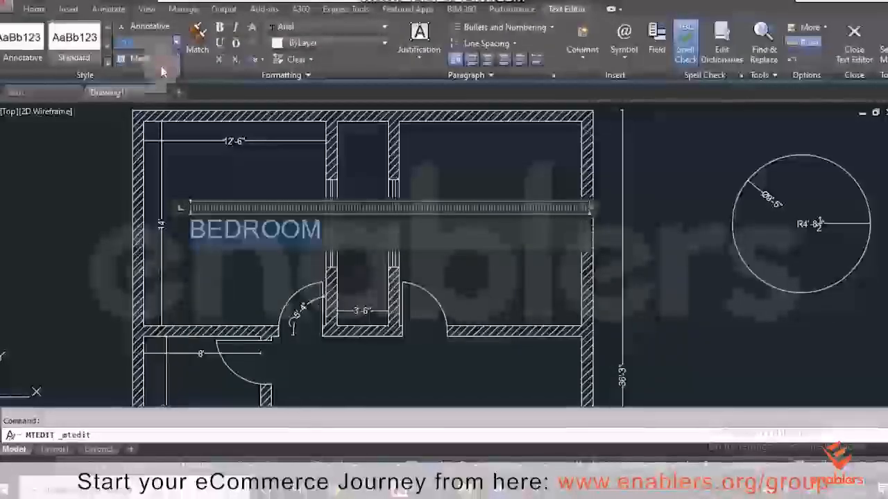
click(215, 166)
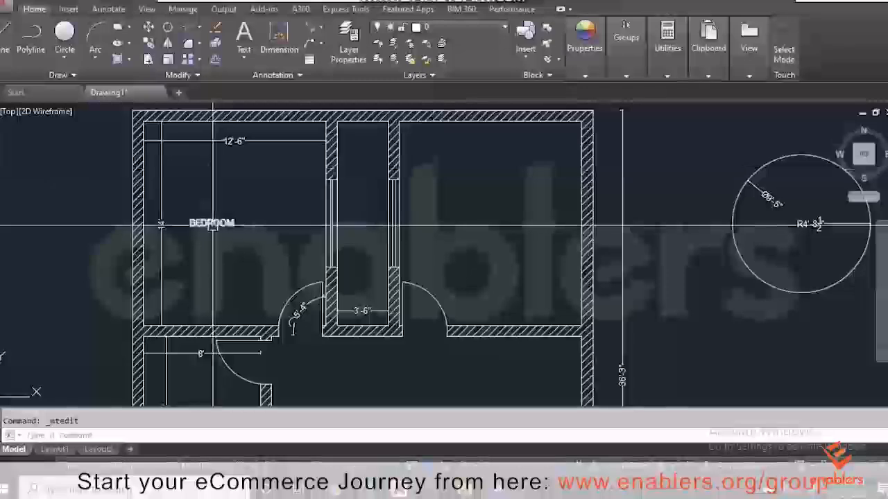
scroll(212, 224, up, 4)
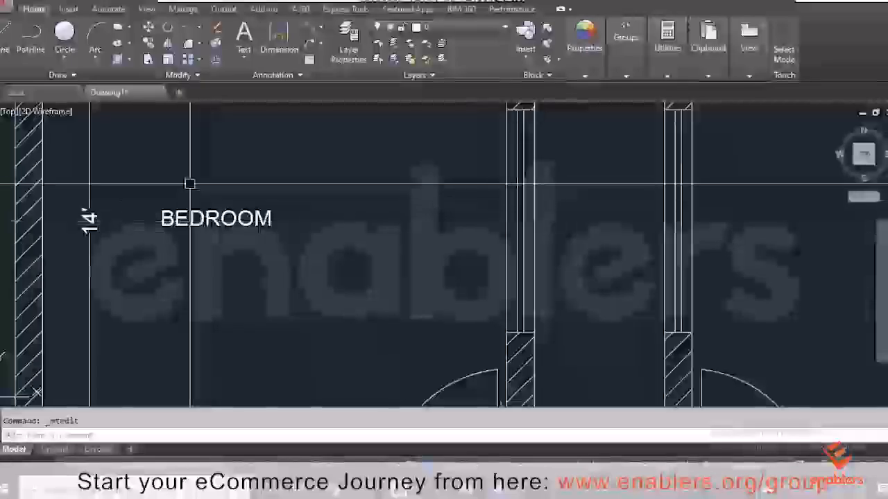
Add a multileader pointing into the upper-right room, labelled BEDROOM outside the right wall, and enlarge its text height to a readable size.
scroll(191, 184, down, 2)
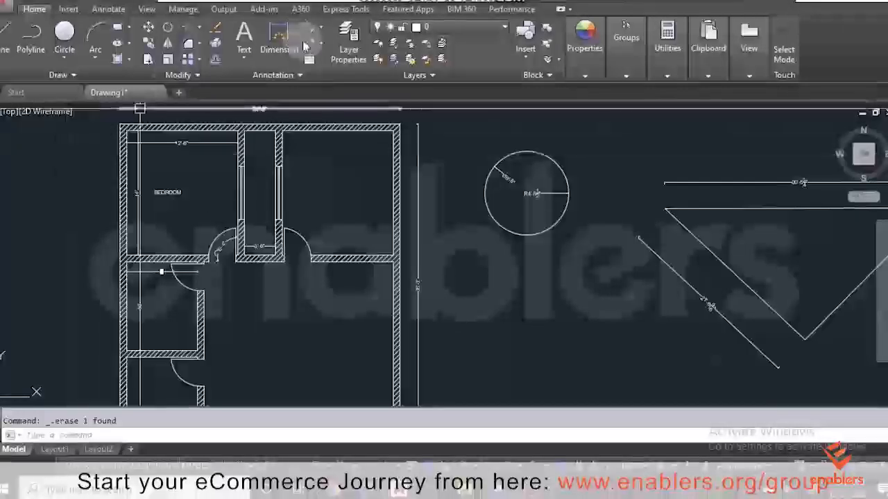
click(312, 32)
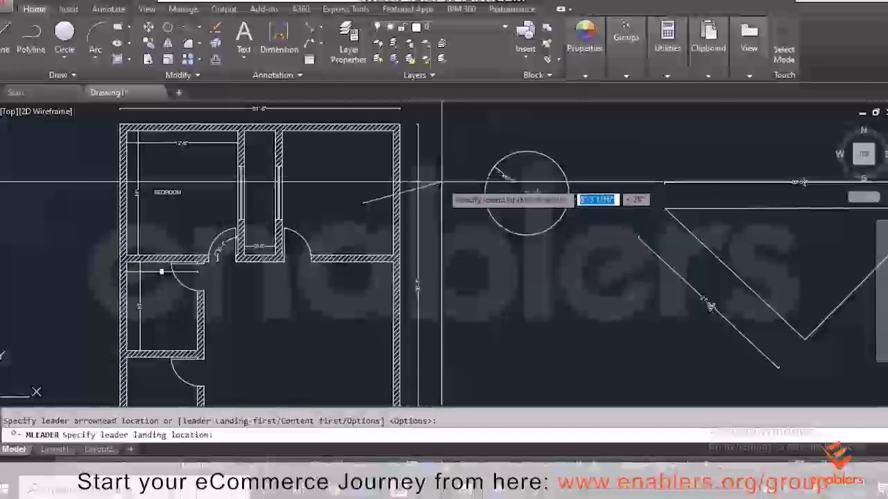
click(432, 182)
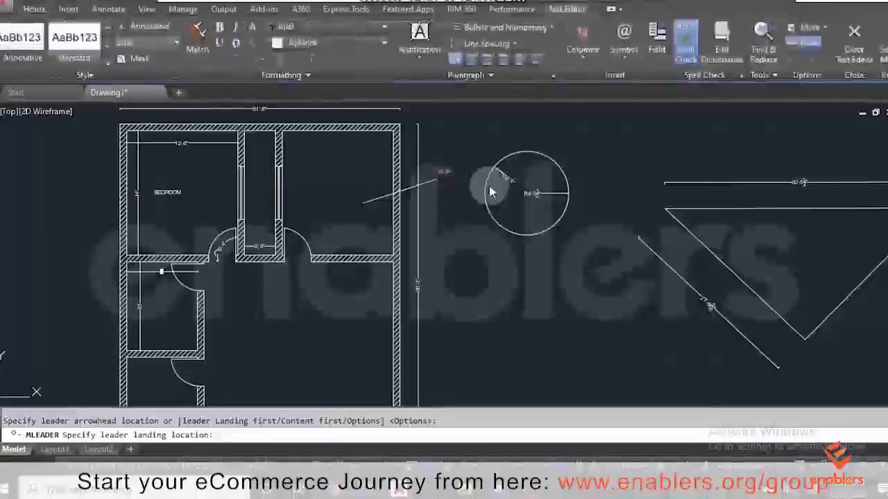
text(BEDROOM)
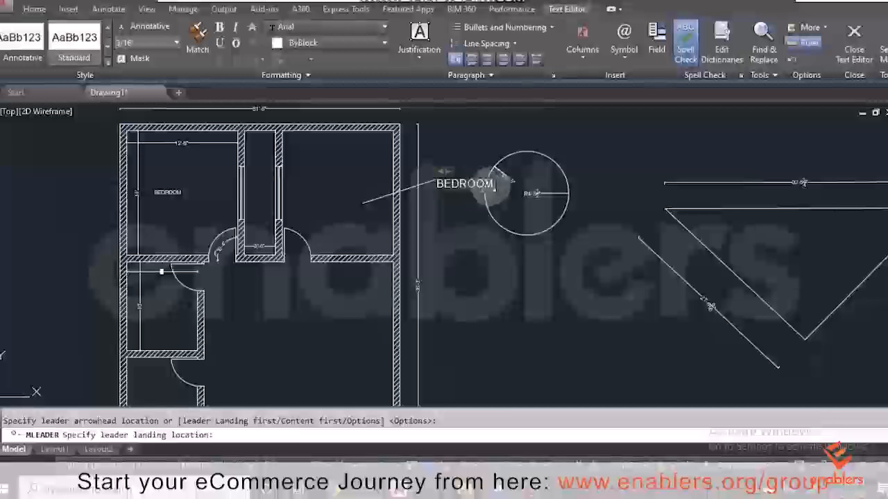
drag(494, 186, 398, 146)
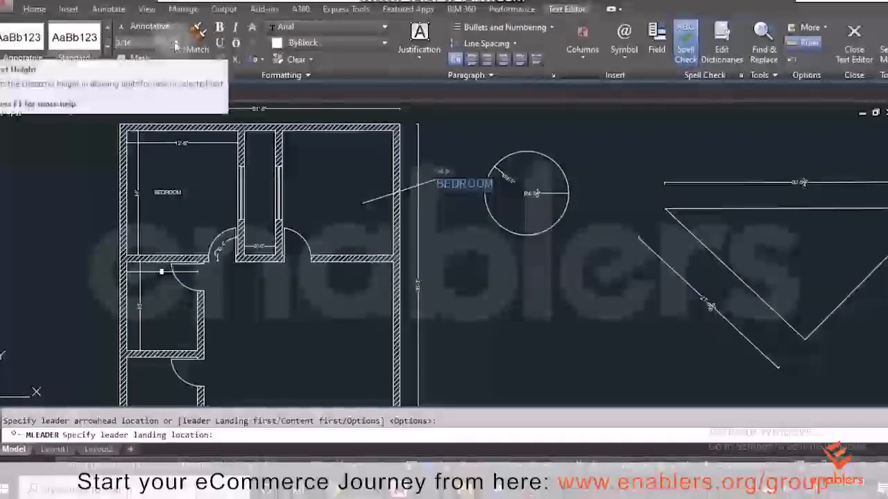
click(176, 43)
click(160, 76)
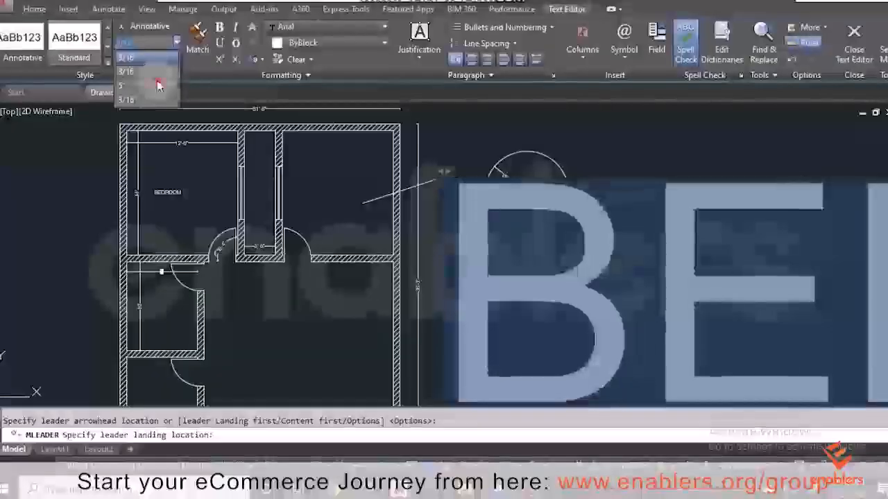
click(536, 136)
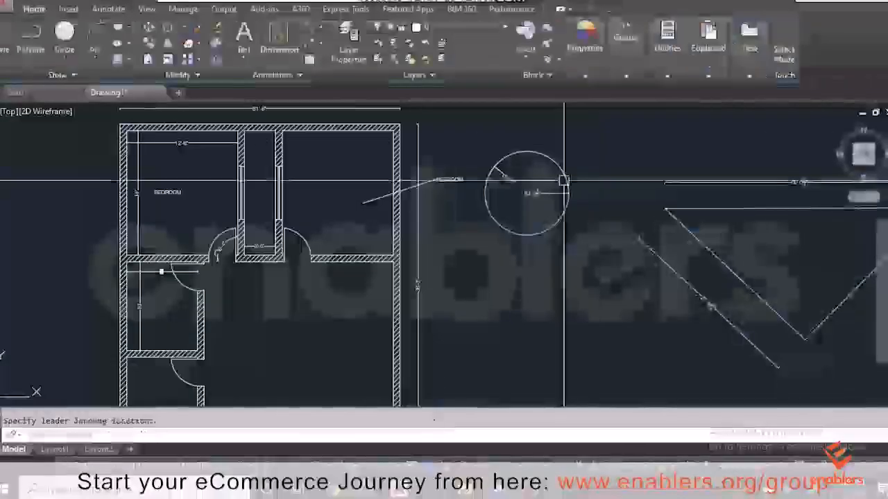
Examine the leader's BEDROOM label and arrowhead up close, and look over the whole annotated plan beside the reference image.
scroll(436, 177, up, 5)
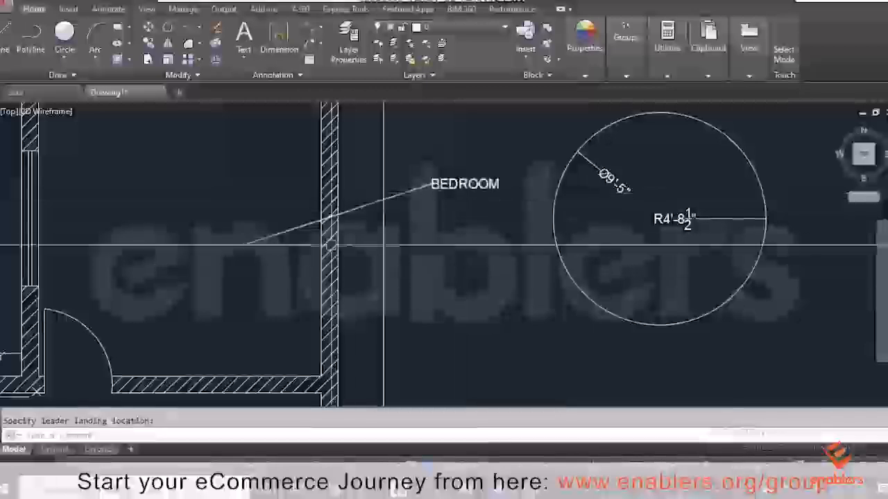
scroll(337, 192, up, 5)
scroll(333, 193, down, 7)
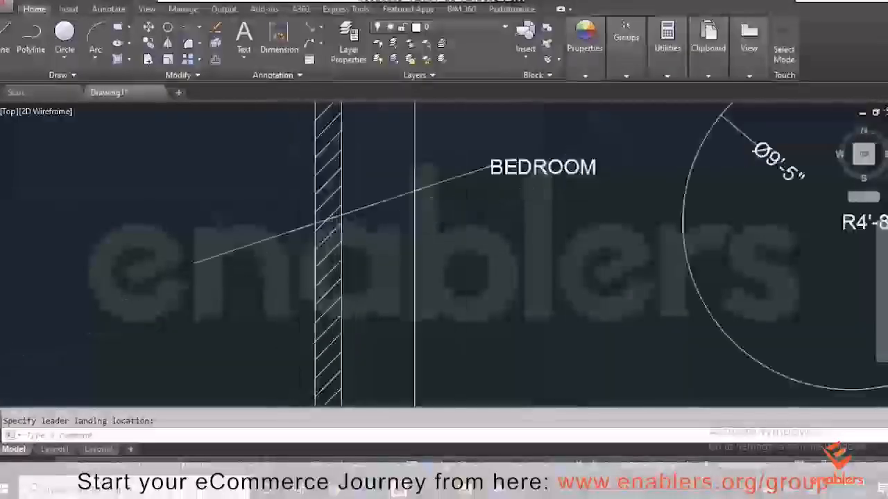
scroll(333, 192, up, 2)
scroll(261, 235, up, 3)
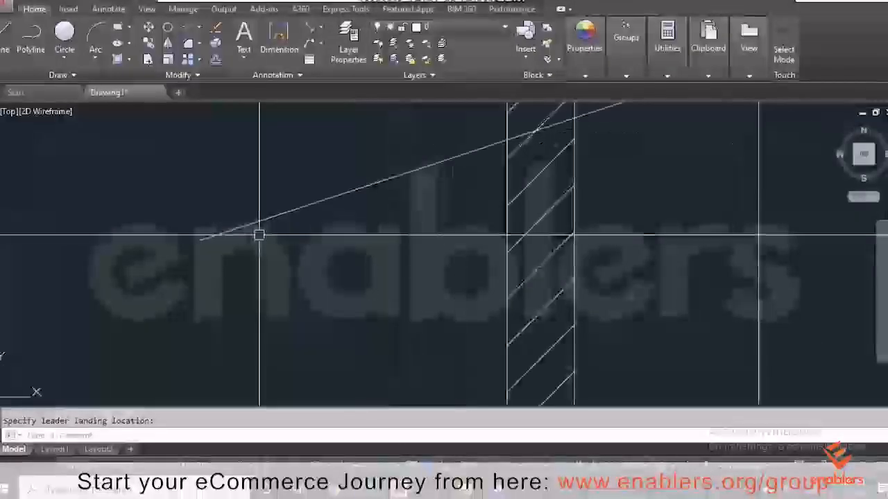
scroll(211, 251, up, 3)
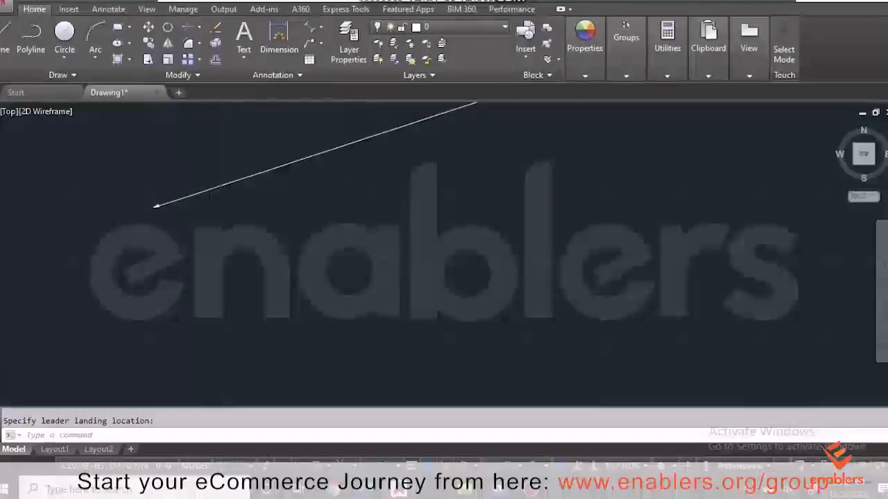
scroll(212, 247, down, 6)
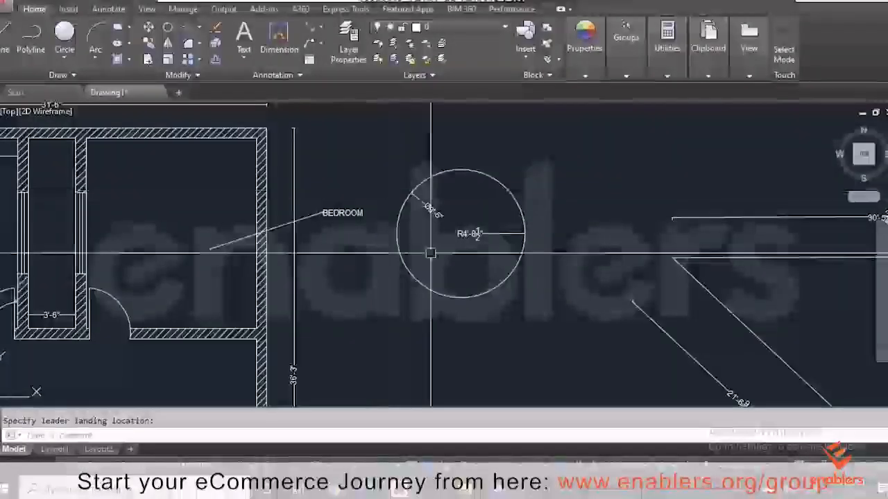
scroll(430, 254, down, 4)
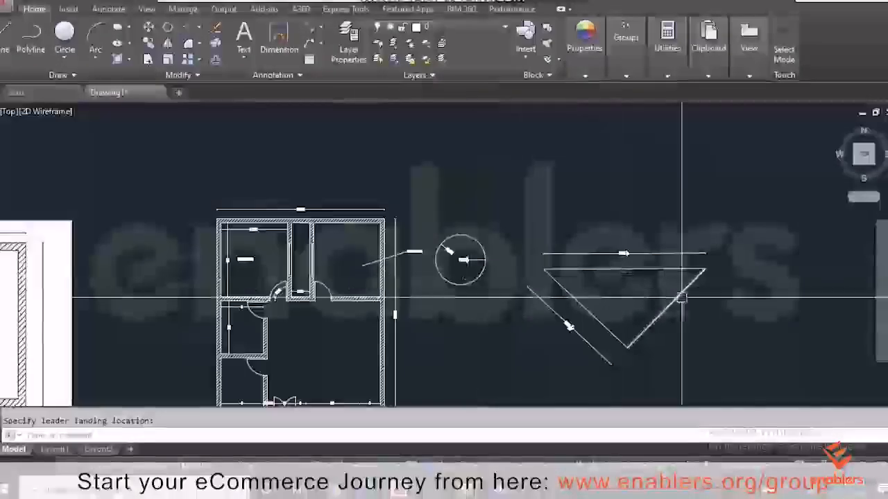
scroll(668, 204, down, 3)
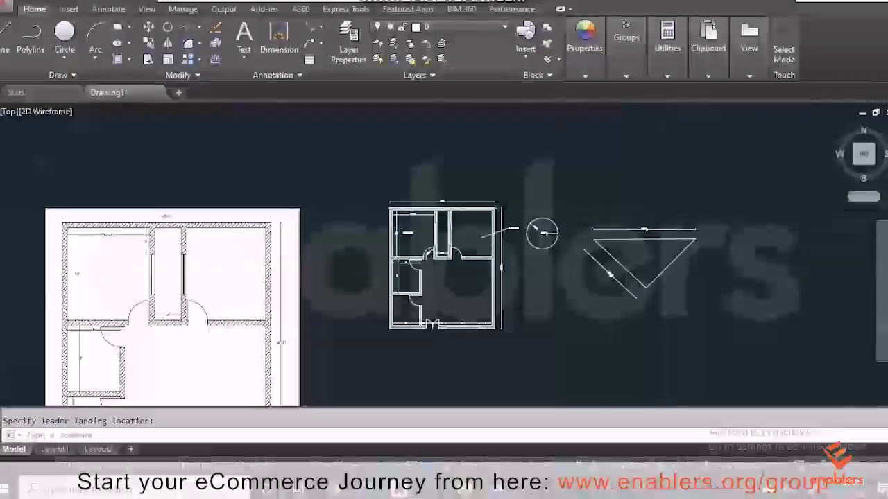
scroll(564, 294, up, 3)
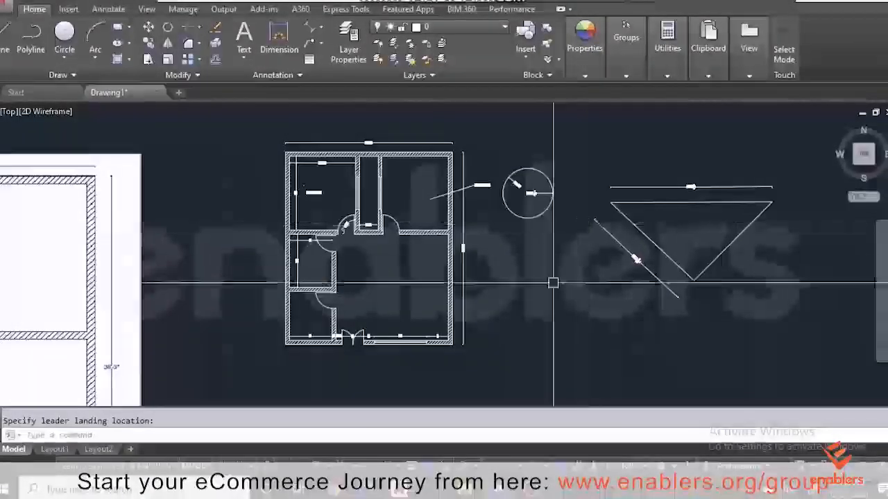